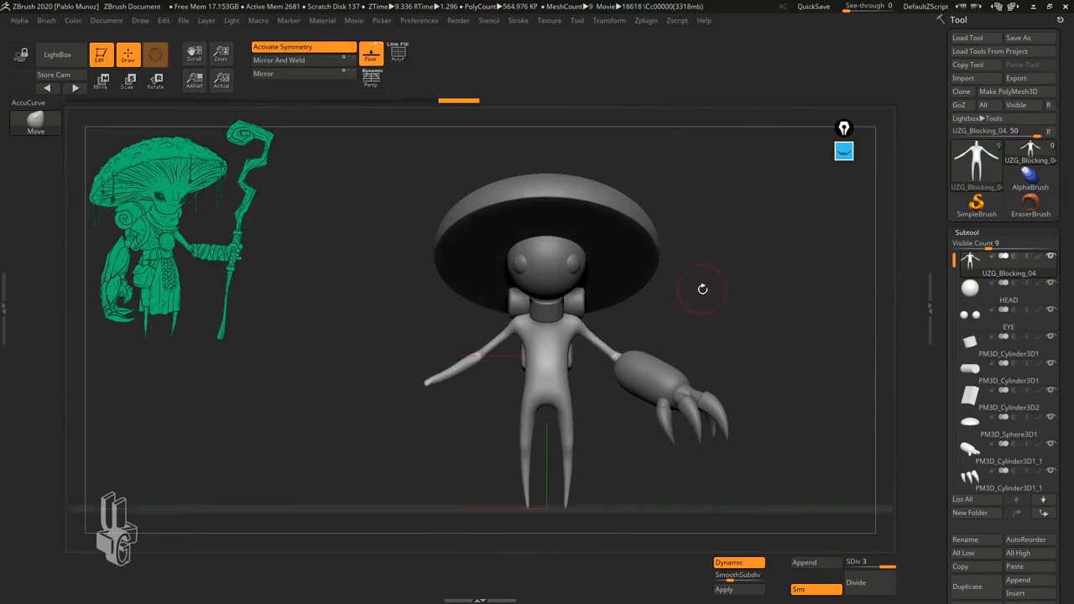
# - Load the interface configuration file Adjusting_Shapes_M02_L06.cfg from the UIs folder
pyautogui.click(419, 21)
pyautogui.click(433, 62)
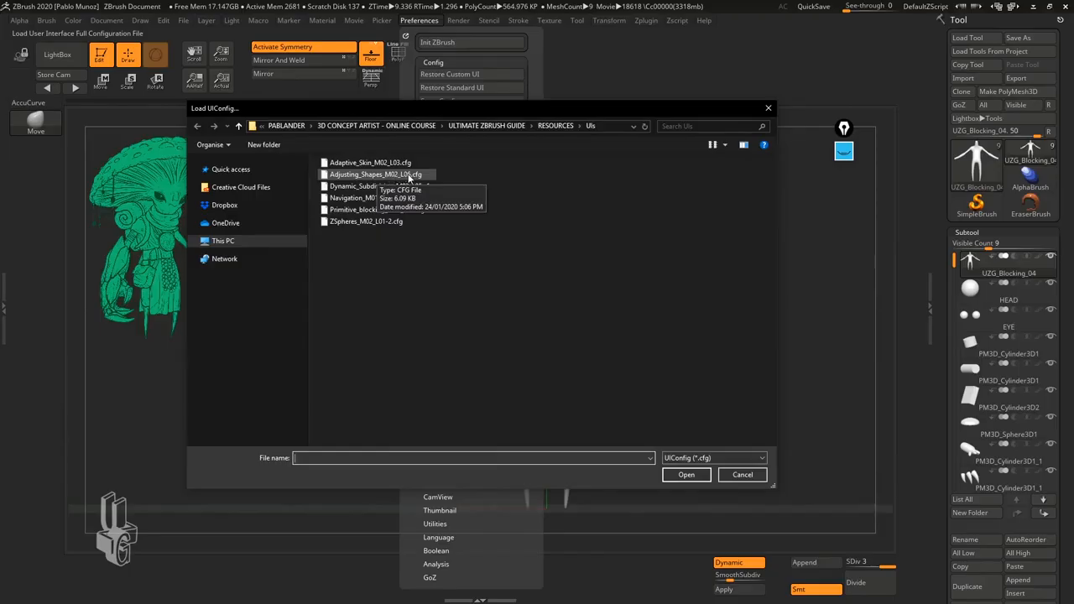
pyautogui.click(405, 177)
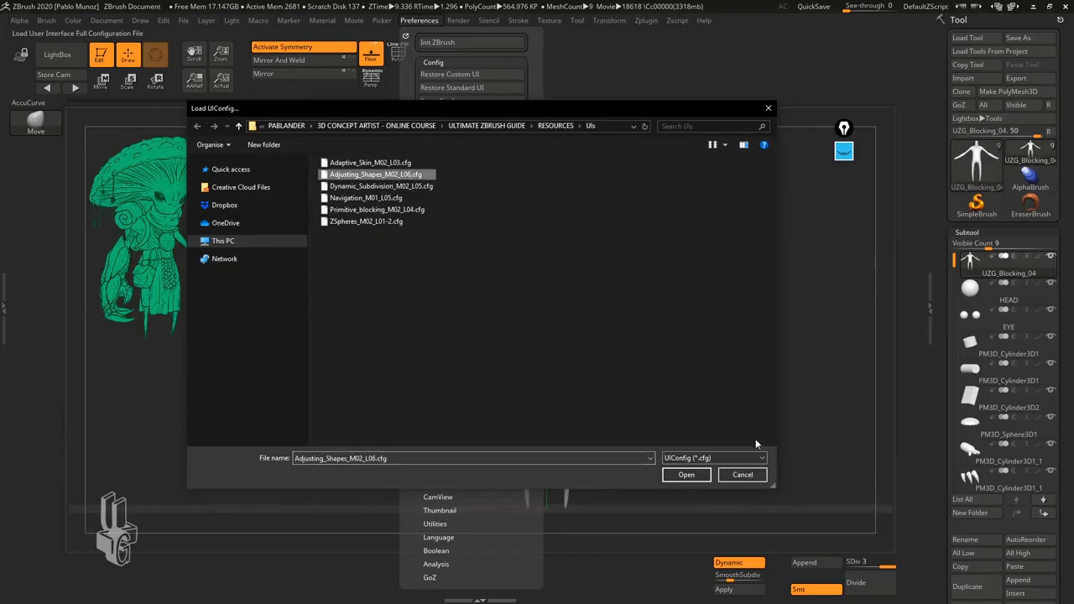
pyautogui.click(687, 475)
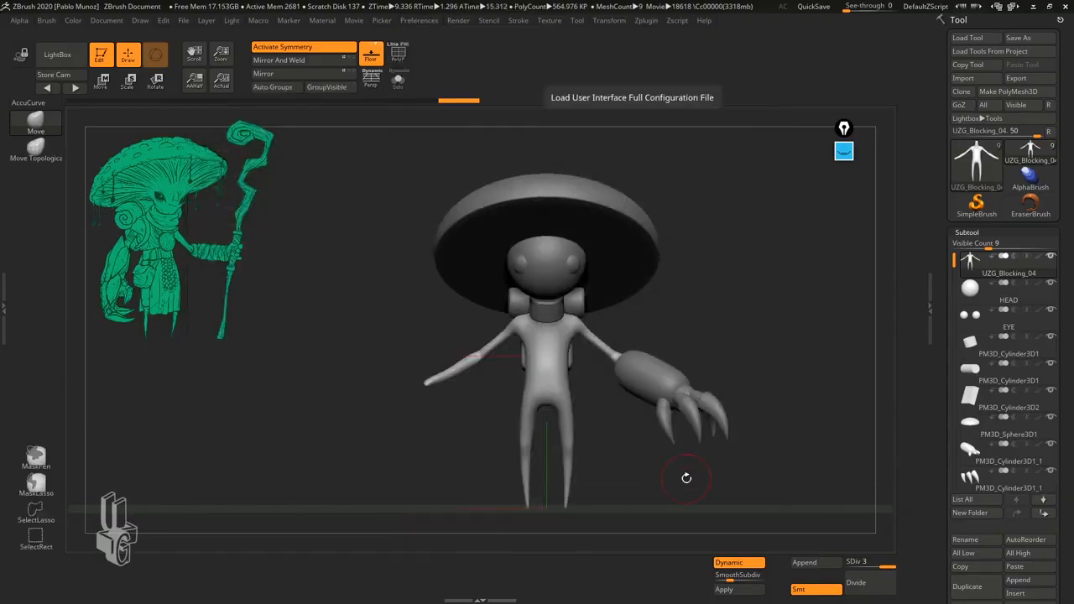
# - Mark the Auto Groups, GroupVisible and Solo controls with pink arrows using the on-screen annotation pen
pyautogui.click(844, 153)
pyautogui.click(843, 338)
pyautogui.click(844, 185)
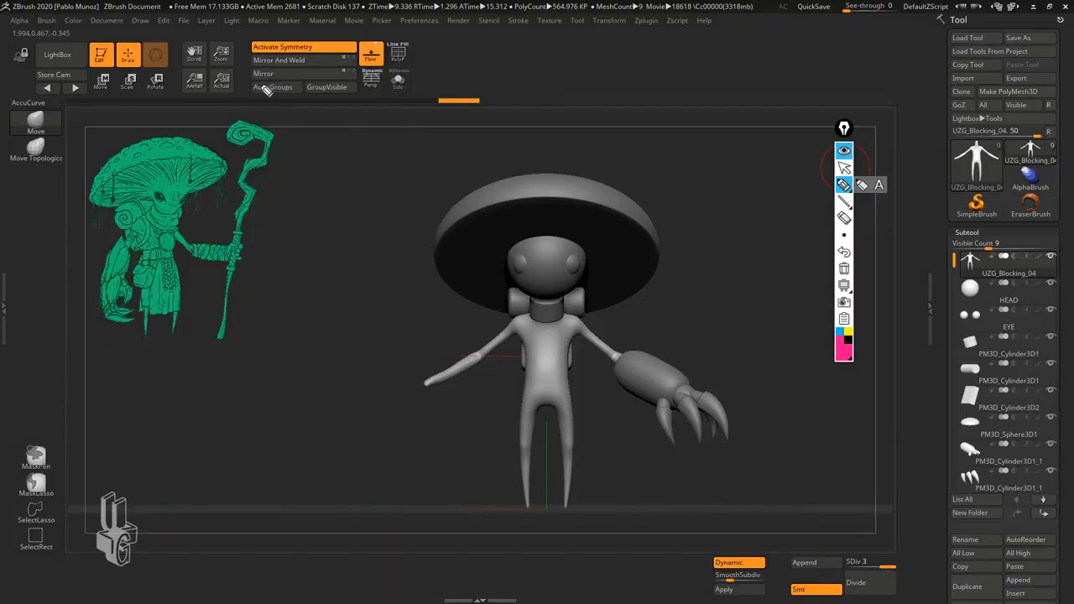
pyautogui.moveTo(267, 108); pyautogui.dragTo(325, 108)
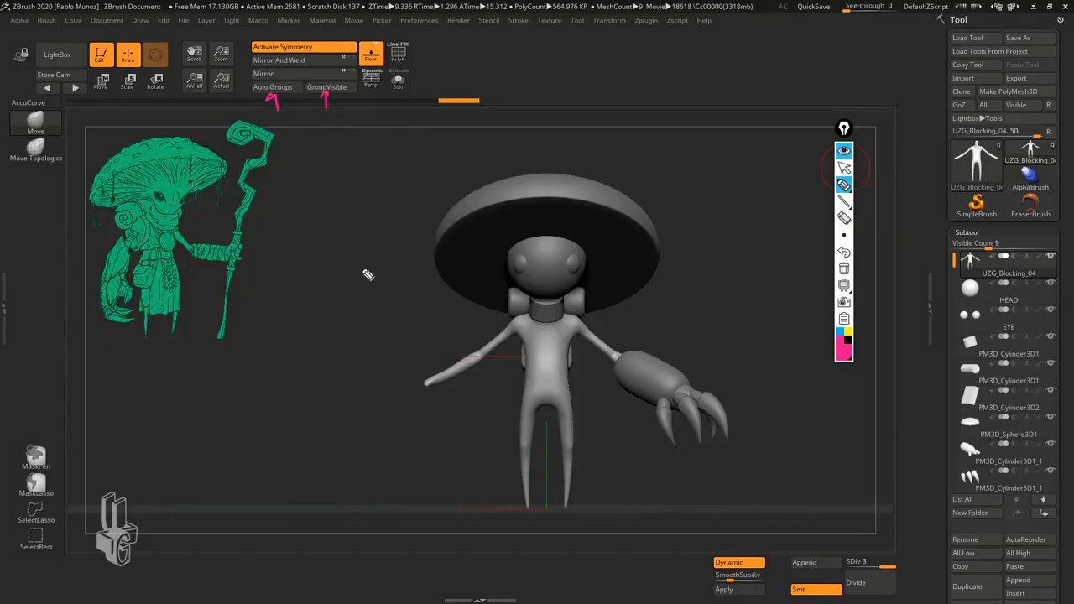
pyautogui.moveTo(398, 110); pyautogui.dragTo(400, 67)
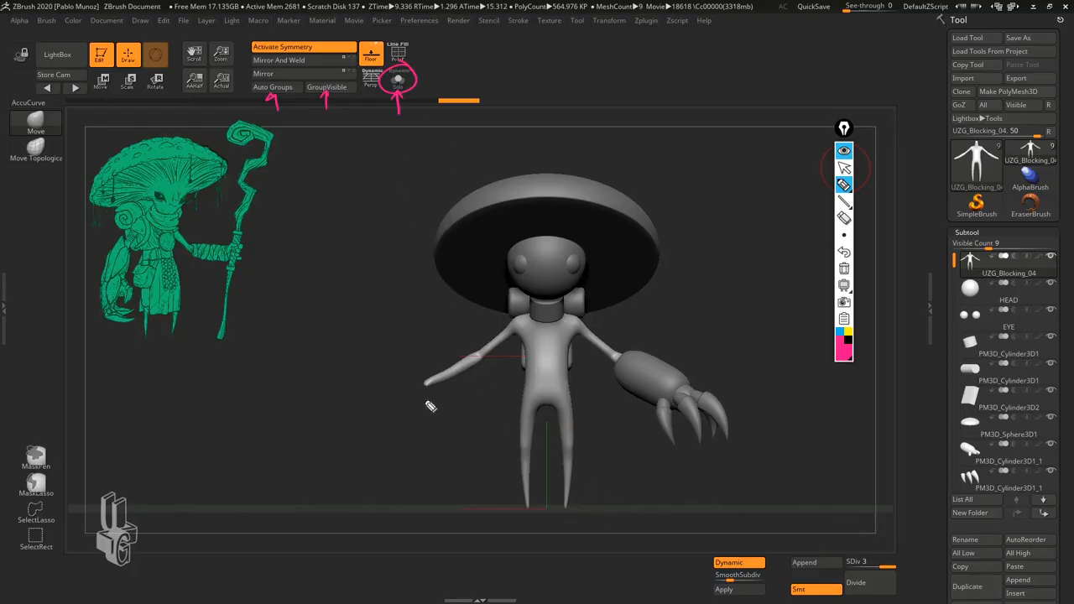
# - Mark the Move Topological brush with an arrow and bracket the masking and selection brushes as M and S
pyautogui.moveTo(86, 145); pyautogui.dragTo(52, 150)
pyautogui.moveTo(46, 438)
pyautogui.mouseDown()
pyautogui.moveTo(72, 504)
pyautogui.moveTo(52, 564)
pyautogui.mouseUp()
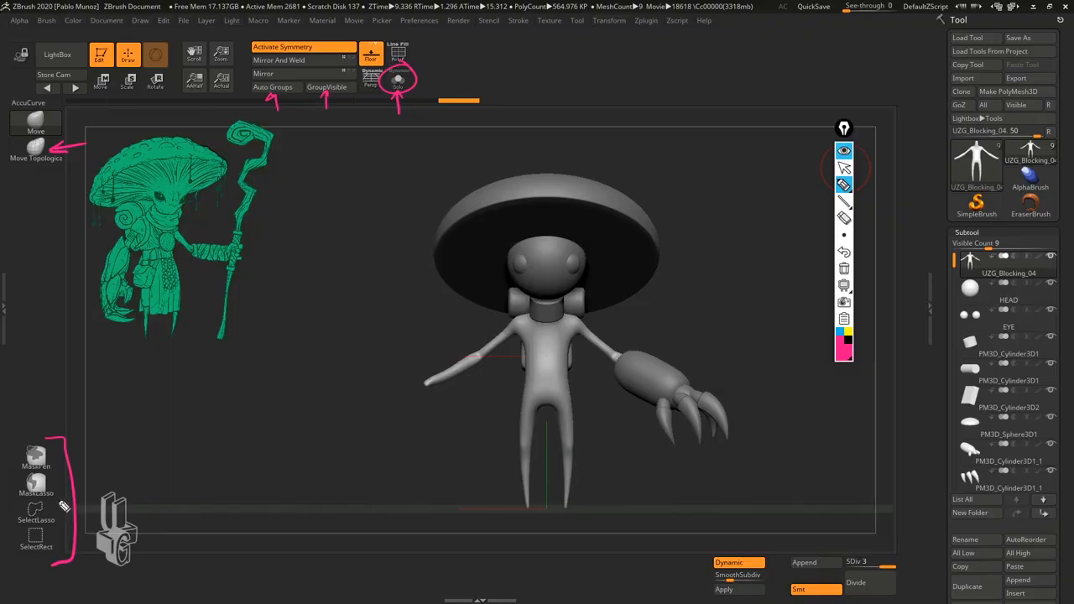
pyautogui.click(845, 251)
pyautogui.moveTo(57, 440)
pyautogui.mouseDown()
pyautogui.moveTo(71, 487)
pyautogui.moveTo(52, 502)
pyautogui.mouseUp()
pyautogui.moveTo(70, 460); pyautogui.dragTo(123, 463)
pyautogui.moveTo(52, 503)
pyautogui.mouseDown()
pyautogui.moveTo(67, 519)
pyautogui.moveTo(52, 564)
pyautogui.mouseUp()
pyautogui.moveTo(72, 529); pyautogui.dragTo(126, 514)
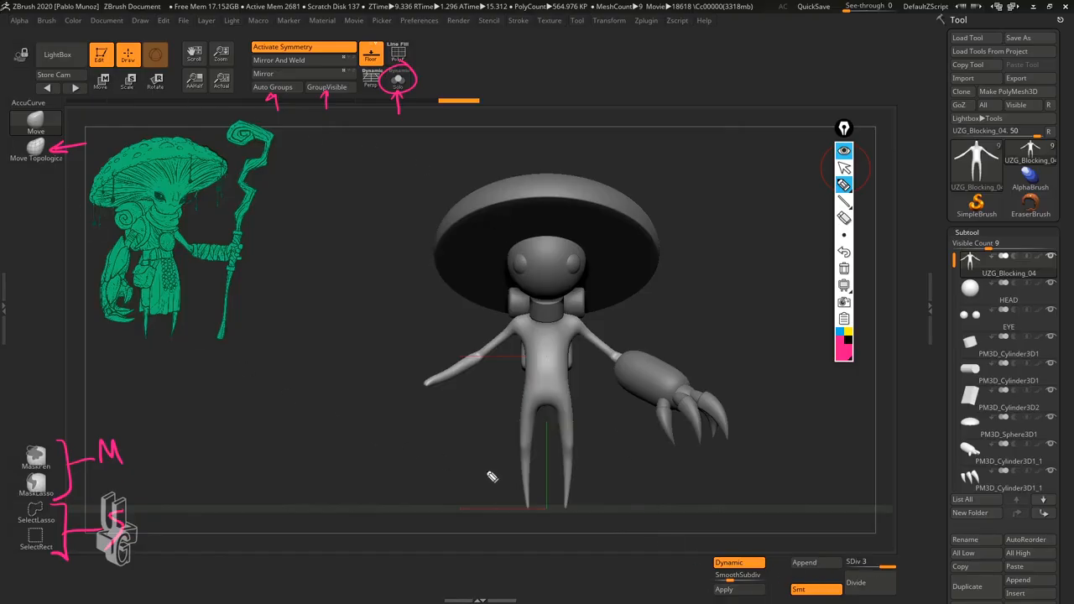
# - Add small marks beside the highlighted tools, clear all annotations and return to the normal cursor
pyautogui.moveTo(405, 77); pyautogui.dragTo(420, 66)
pyautogui.moveTo(340, 91); pyautogui.dragTo(344, 79)
pyautogui.moveTo(288, 91); pyautogui.dragTo(295, 80)
pyautogui.moveTo(53, 445); pyautogui.dragTo(58, 432)
pyautogui.moveTo(47, 489); pyautogui.dragTo(54, 472)
pyautogui.moveTo(46, 518); pyautogui.dragTo(53, 504)
pyautogui.click(844, 269)
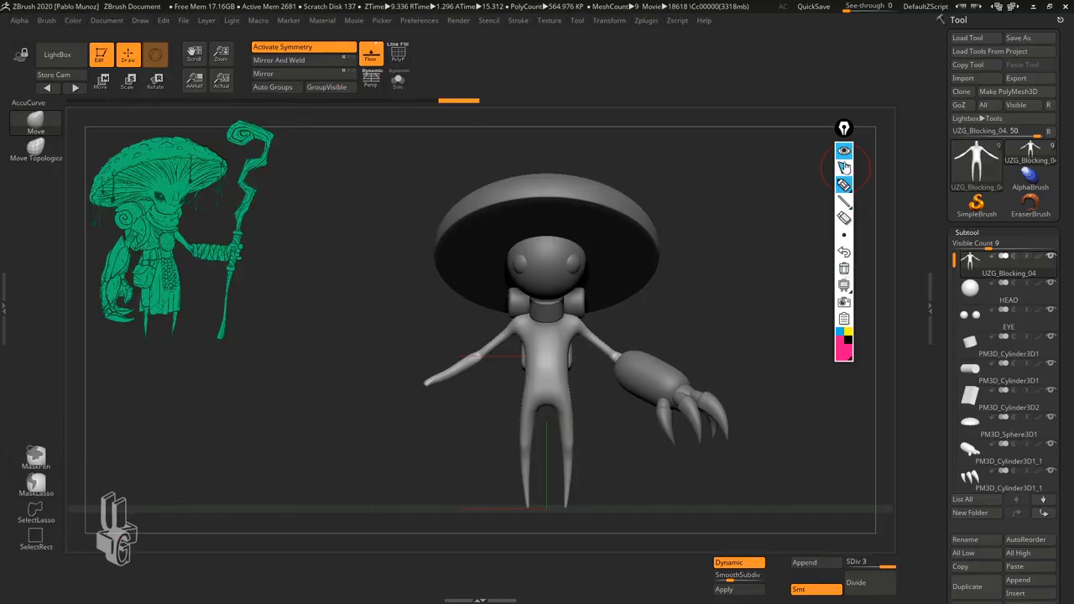
pyautogui.click(844, 168)
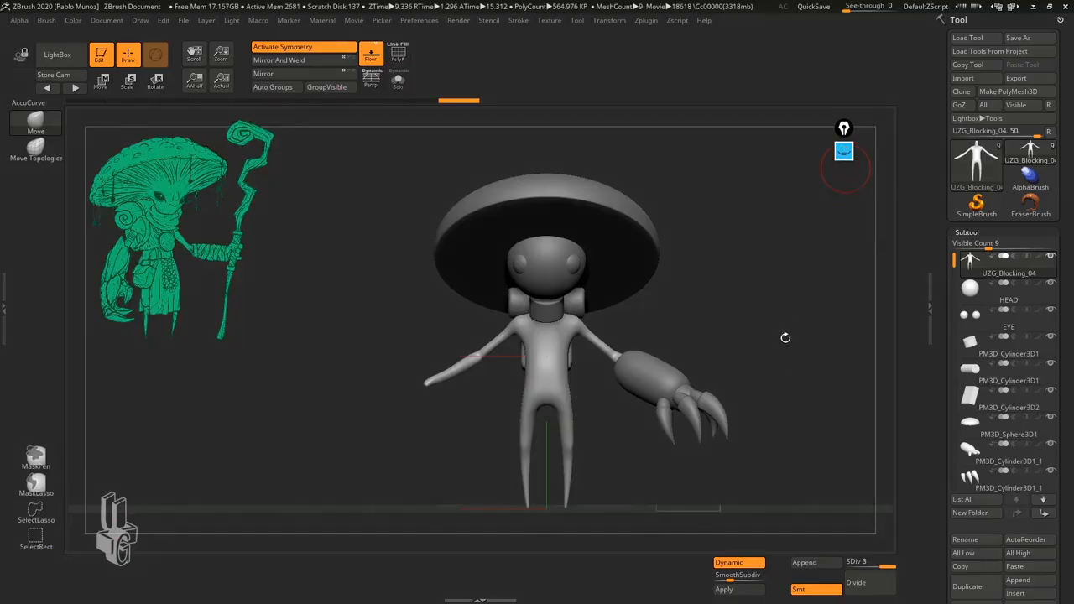
# - Make the HEAD subtool active and turn on AccuCurve for the Move brush with a larger draw size
pyautogui.keyDown('alt'); pyautogui.moveTo(771, 320); pyautogui.dragTo(693, 371); pyautogui.keyUp('alt')
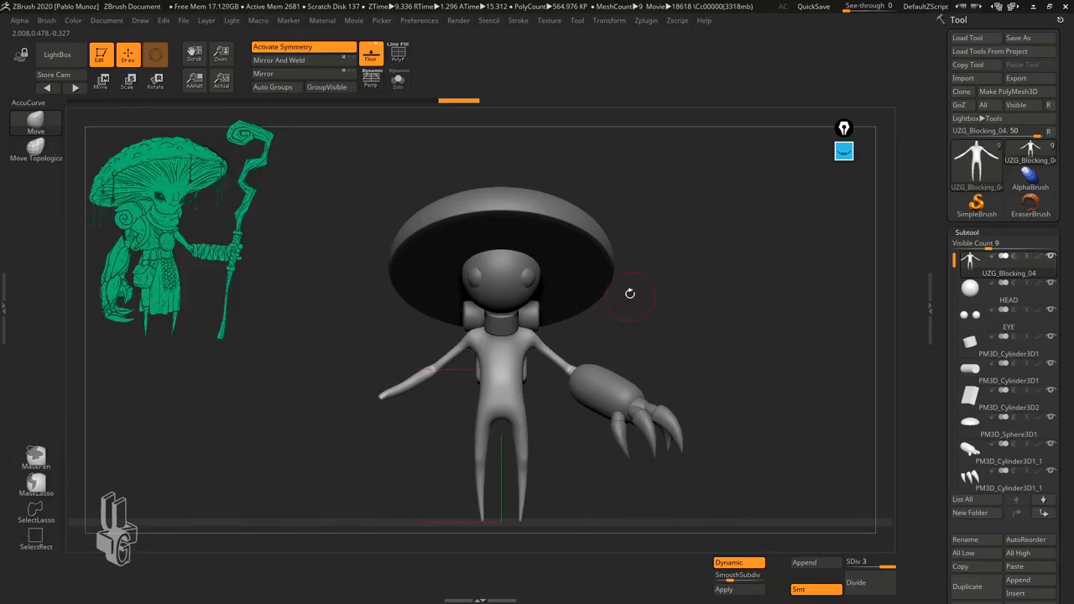
pyautogui.click(305, 48)
pyautogui.keyDown('alt'); pyautogui.click(507, 303); pyautogui.keyUp('alt')
pyautogui.moveTo(664, 340); pyautogui.dragTo(689, 330)
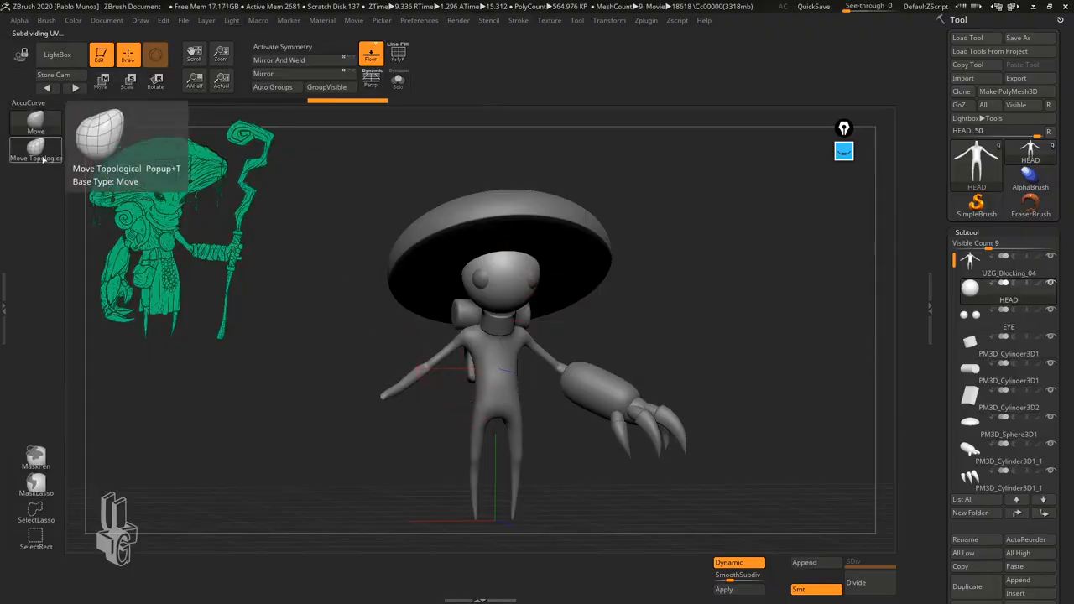
pyautogui.click(32, 102)
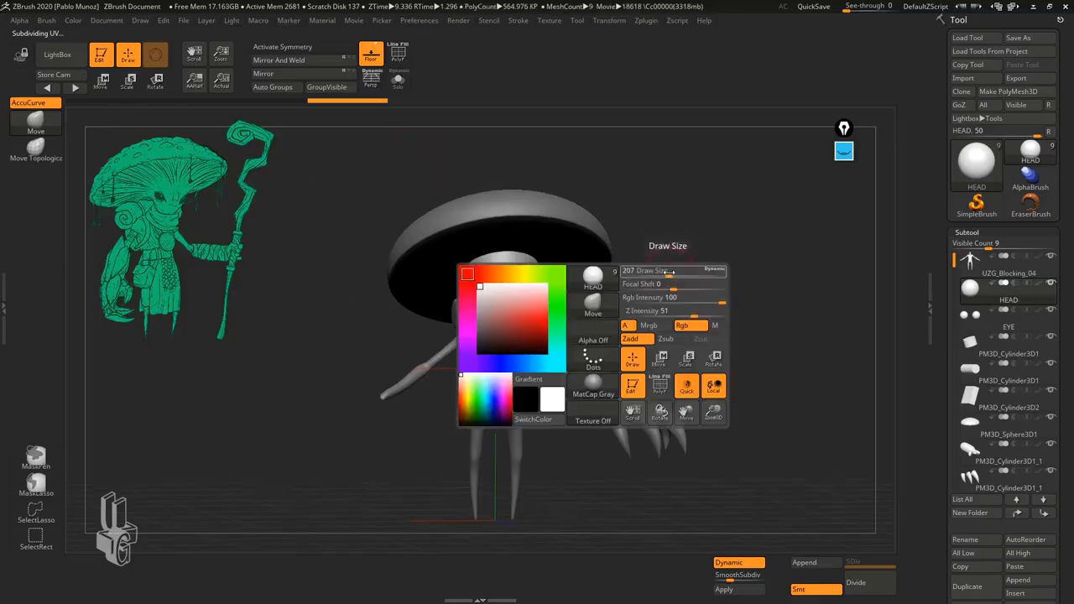
pyautogui.press('space')
pyautogui.moveTo(678, 272)
pyautogui.mouseDown()
pyautogui.moveTo(694, 273)
pyautogui.moveTo(681, 270)
pyautogui.mouseUp()
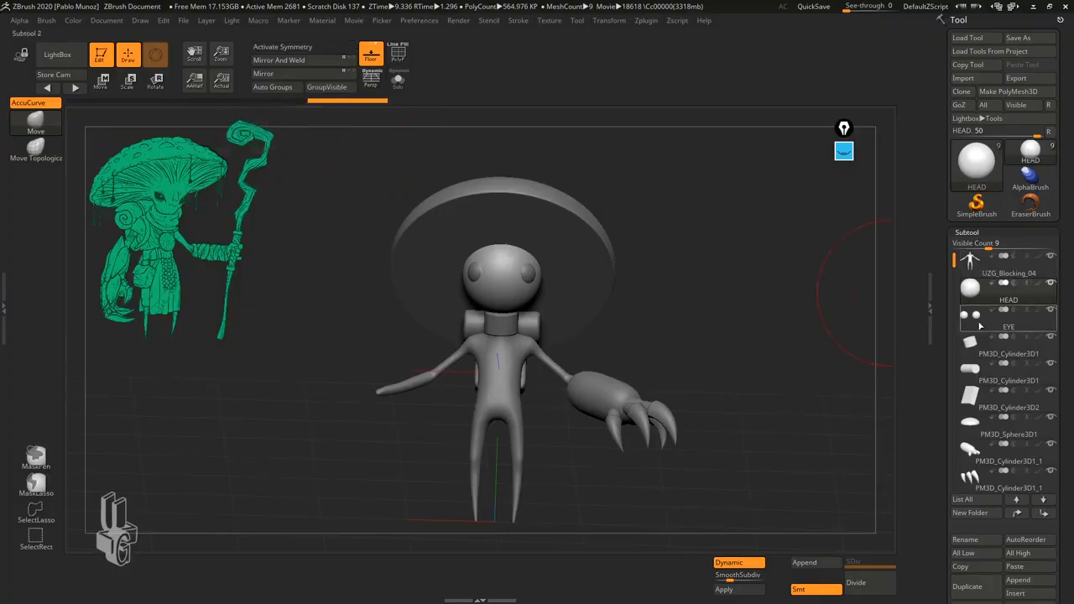
# - Check symmetry on the UZG_Blocking_04 body, return to the HEAD subtool and activate symmetry on it
pyautogui.click(1011, 270)
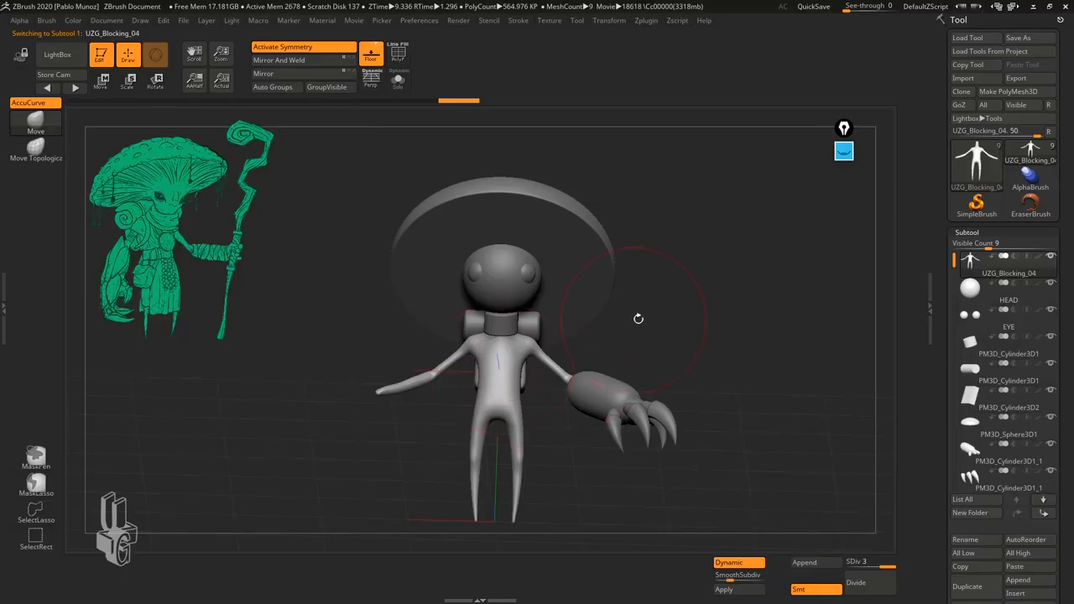
pyautogui.moveTo(640, 316); pyautogui.dragTo(620, 337)
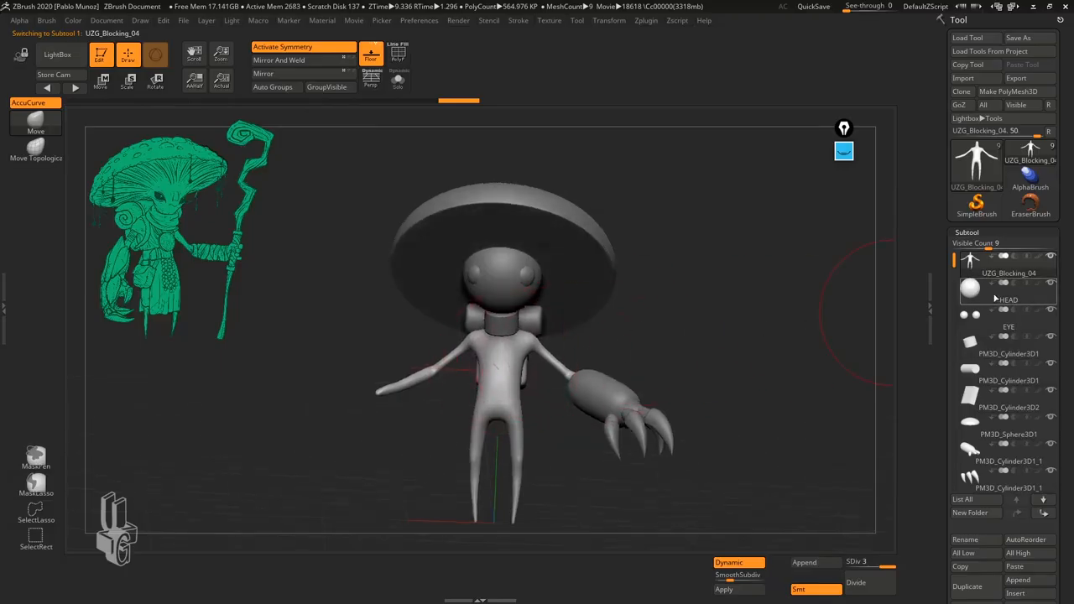
pyautogui.click(1012, 290)
pyautogui.click(303, 48)
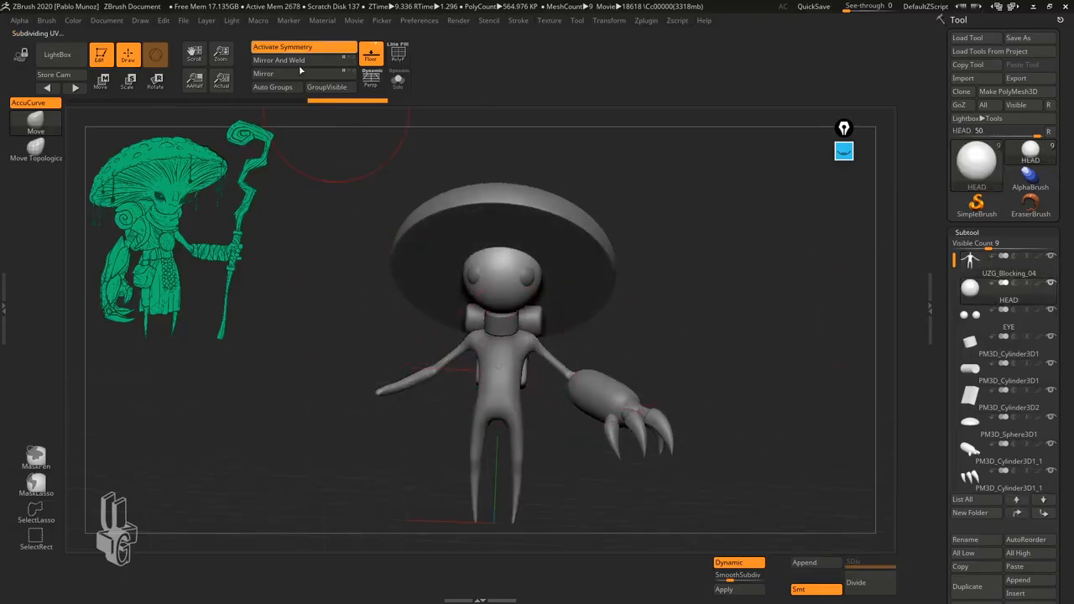
# - Reshape the head sphere with the Move brush, tapering the forehead and skull profile under the mushroom cap
pyautogui.moveTo(659, 301); pyautogui.dragTo(635, 297)
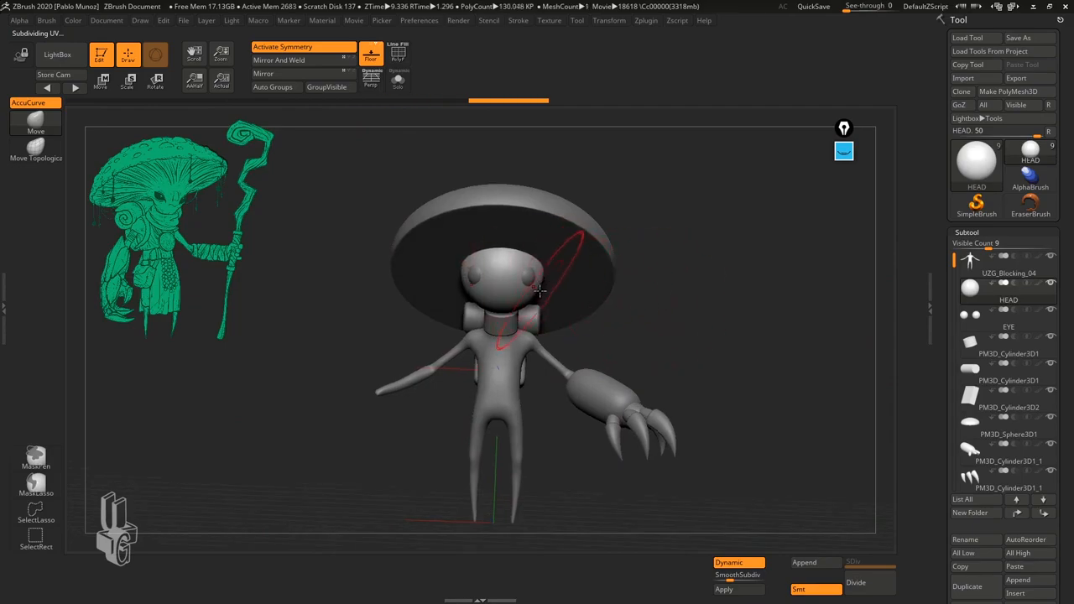
pyautogui.moveTo(592, 315); pyautogui.dragTo(676, 313)
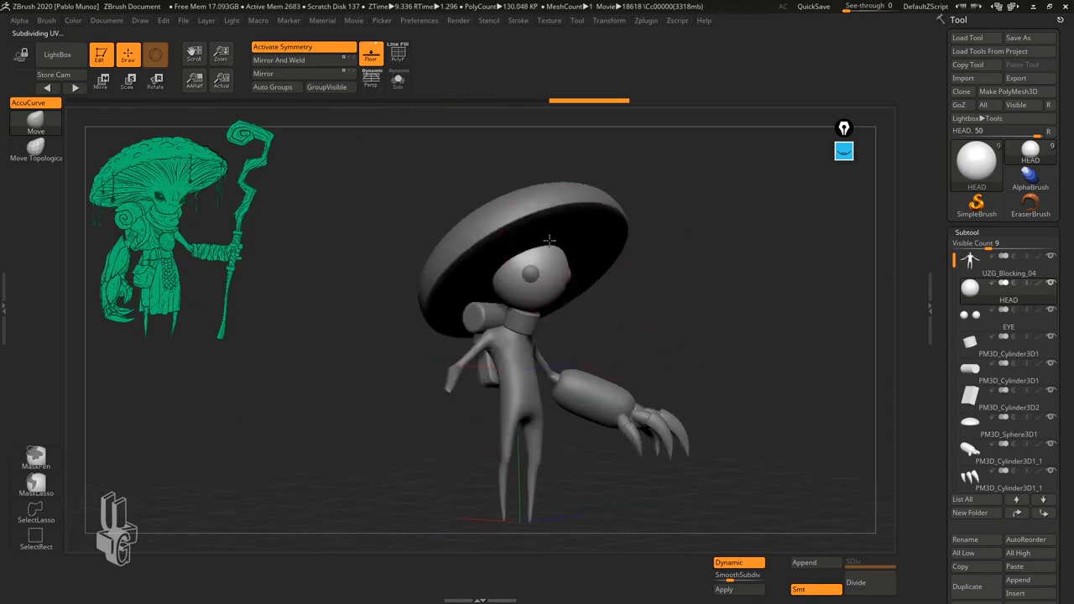
pyautogui.moveTo(595, 293); pyautogui.dragTo(632, 308)
pyautogui.press('space')
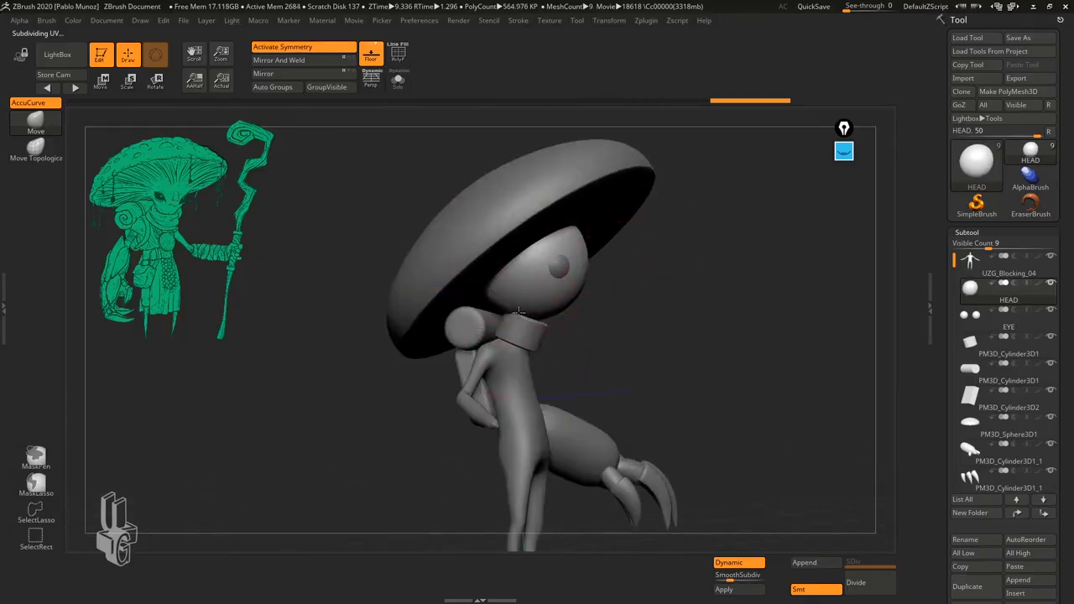
pyautogui.moveTo(559, 317)
pyautogui.mouseDown()
pyautogui.moveTo(578, 324)
pyautogui.moveTo(576, 307)
pyautogui.mouseUp()
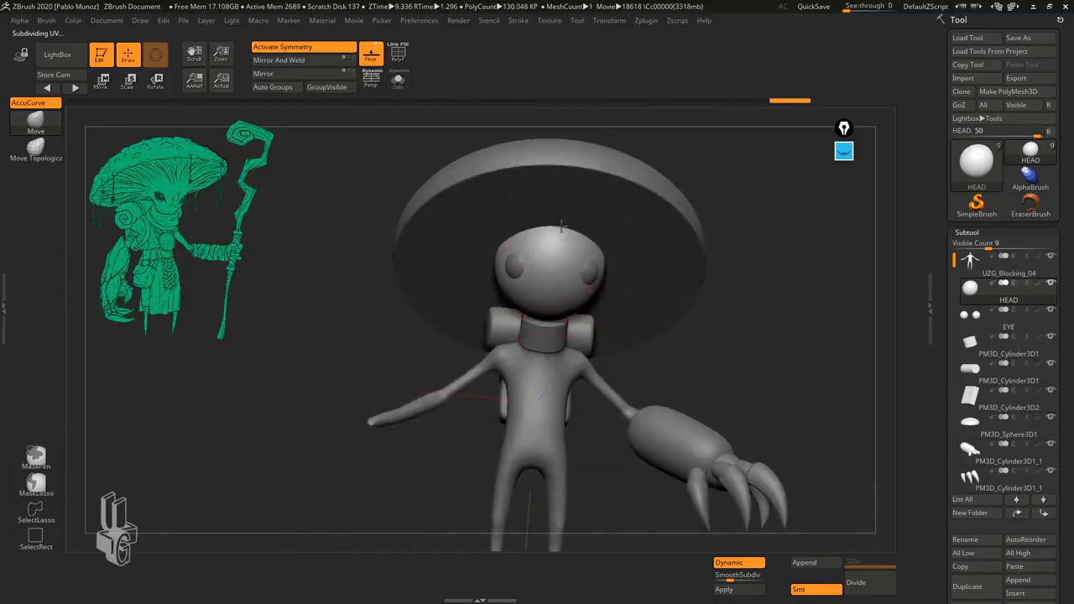
pyautogui.moveTo(612, 246)
pyautogui.mouseDown(button='right')
pyautogui.moveTo(599, 230)
pyautogui.moveTo(590, 239)
pyautogui.mouseUp(button='right')
pyautogui.press('space')
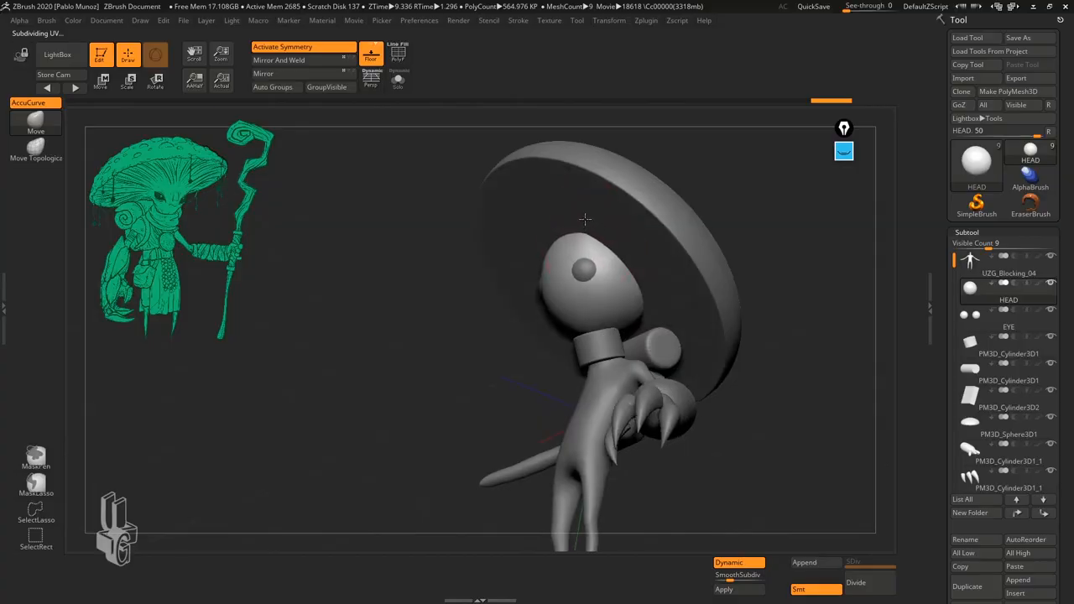
pyautogui.moveTo(617, 214); pyautogui.dragTo(700, 235, button='right')
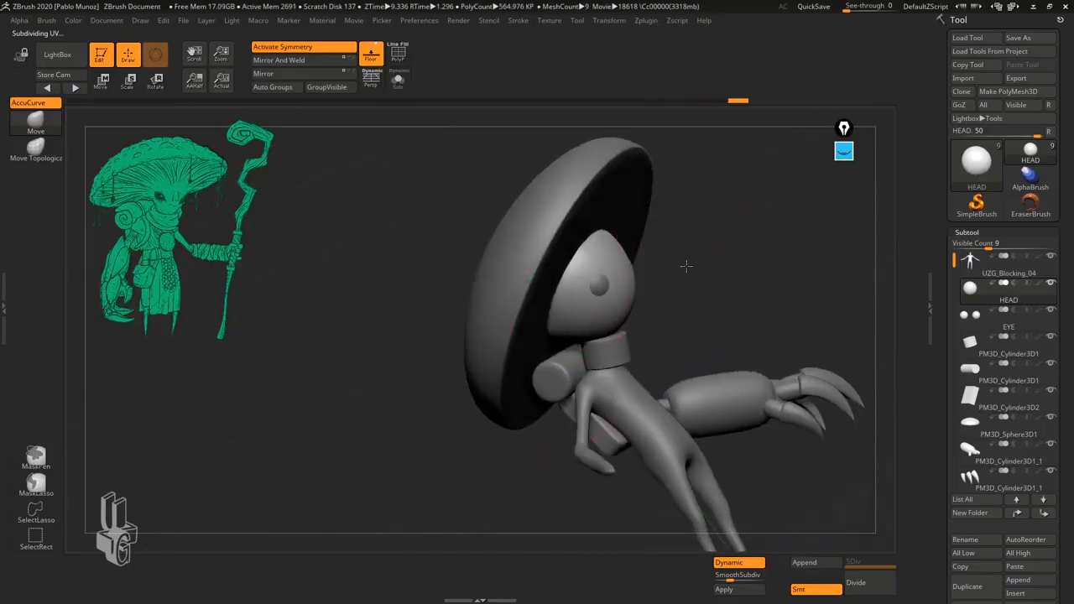
# - Pull out the upper sides of the head with the Move brush to make it wide above and narrow at the chin
pyautogui.moveTo(686, 266)
pyautogui.mouseDown()
pyautogui.moveTo(588, 278)
pyautogui.moveTo(706, 294)
pyautogui.mouseUp()
pyautogui.moveTo(604, 269); pyautogui.dragTo(601, 273)
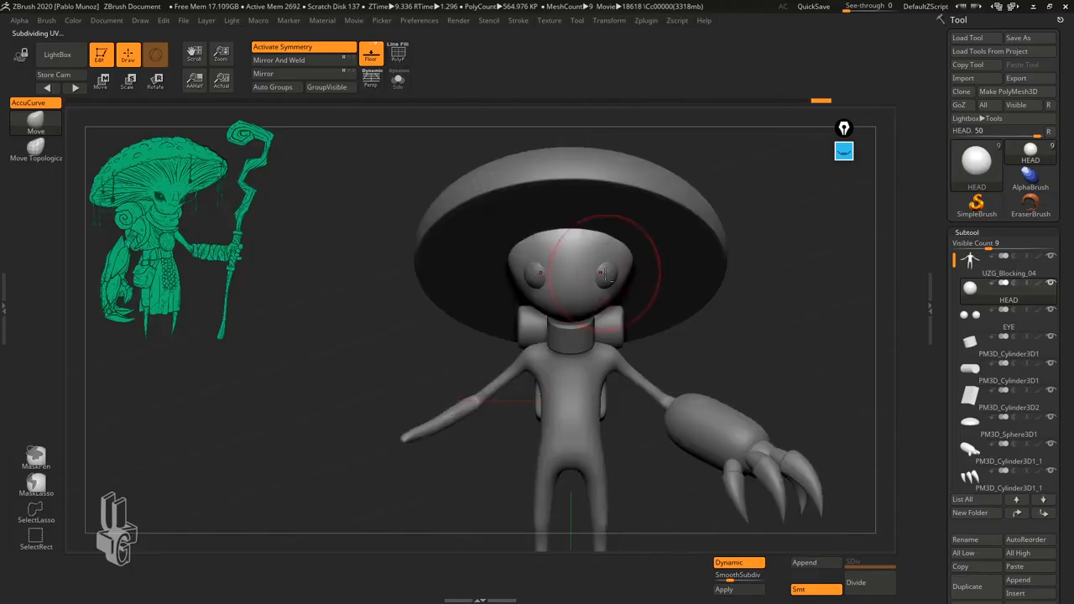
pyautogui.moveTo(691, 305); pyautogui.dragTo(766, 330)
pyautogui.moveTo(652, 246); pyautogui.dragTo(655, 245)
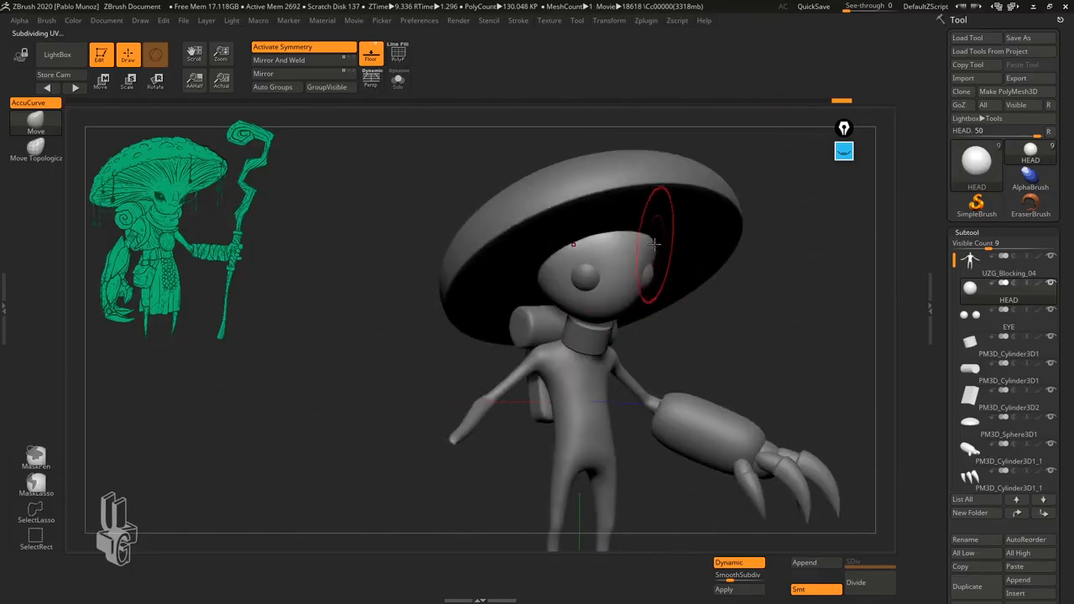
pyautogui.moveTo(690, 285); pyautogui.dragTo(716, 317)
pyautogui.moveTo(651, 251); pyautogui.dragTo(656, 251)
pyautogui.moveTo(712, 317); pyautogui.dragTo(678, 307)
pyautogui.moveTo(646, 228); pyautogui.dragTo(577, 236)
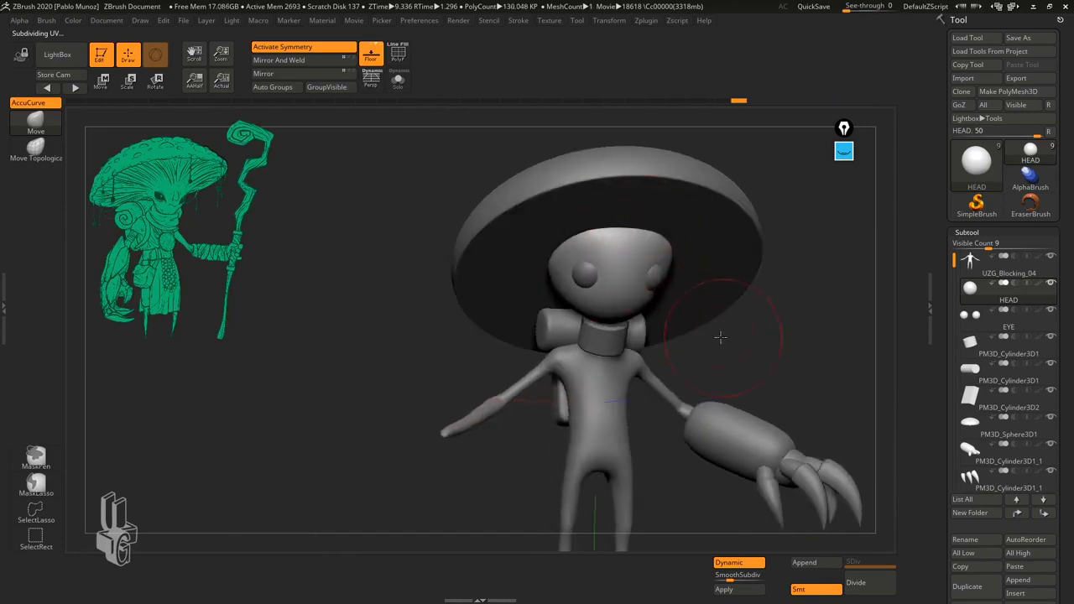
# - Adjust the Move brush's draw size and push the face inward around the eyes so the eyeballs protrude more
pyautogui.moveTo(721, 337); pyautogui.dragTo(681, 316)
pyautogui.moveTo(738, 332); pyautogui.dragTo(717, 266)
pyautogui.moveTo(689, 302); pyautogui.dragTo(573, 323)
pyautogui.moveTo(470, 325); pyautogui.dragTo(592, 327)
pyautogui.press('space')
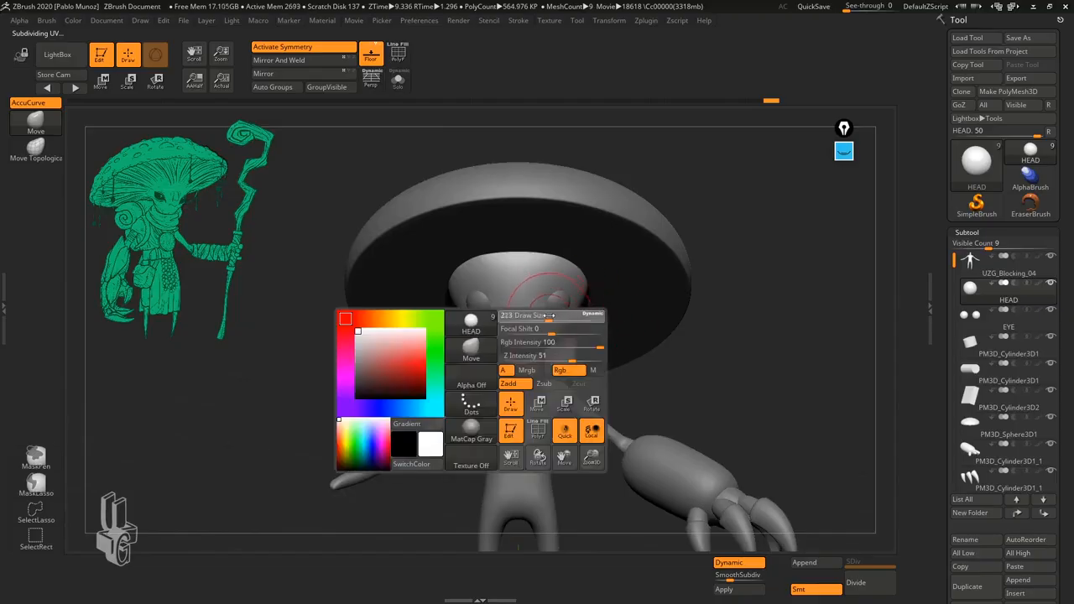
pyautogui.moveTo(549, 316); pyautogui.dragTo(626, 302, button='right')
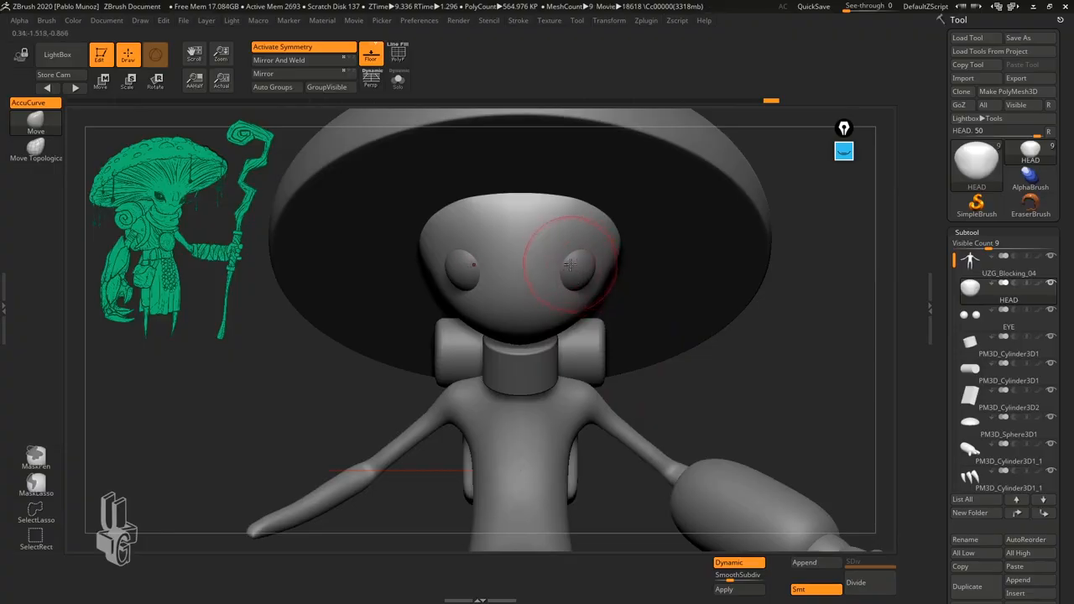
pyautogui.moveTo(570, 264)
pyautogui.mouseDown(button='right')
pyautogui.moveTo(581, 264)
pyautogui.moveTo(559, 271)
pyautogui.moveTo(605, 288)
pyautogui.moveTo(618, 273)
pyautogui.moveTo(606, 265)
pyautogui.mouseUp(button='right')
pyautogui.press('space')
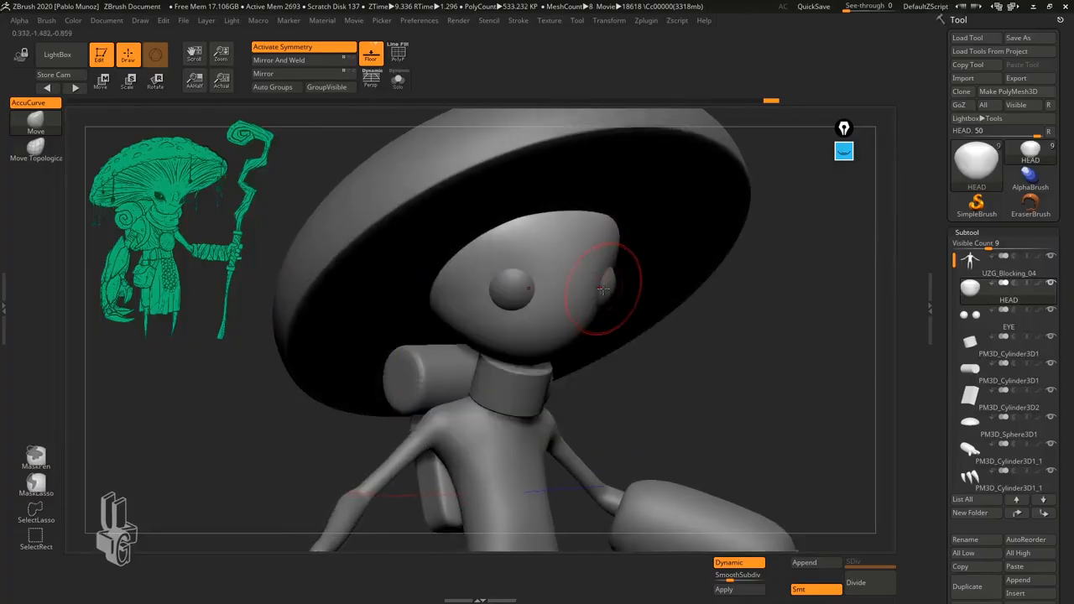
pyautogui.moveTo(606, 287); pyautogui.dragTo(588, 280)
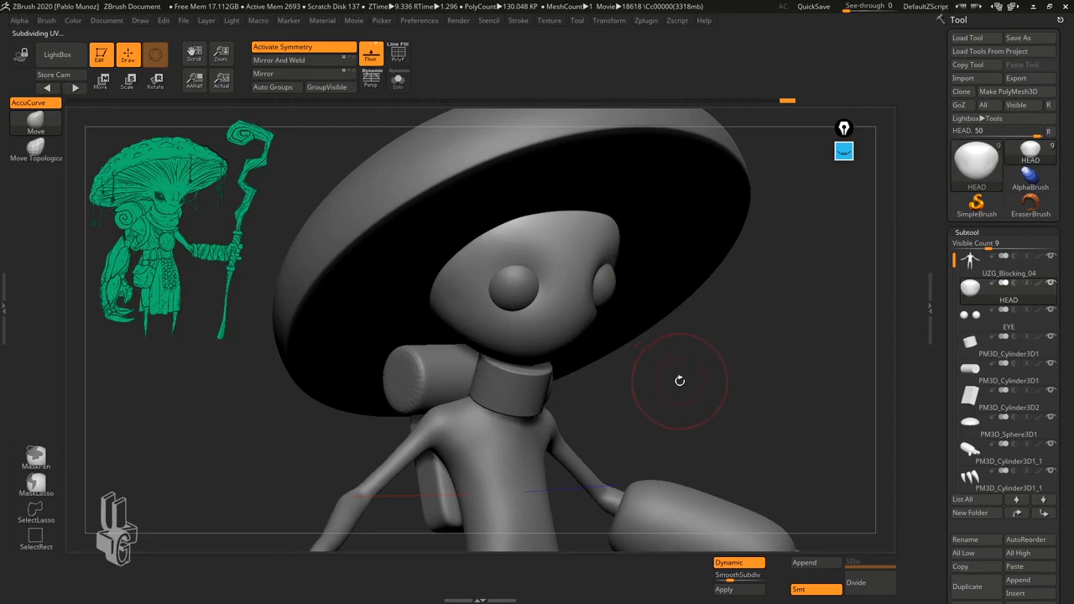
# - Try pulling sharp points and a beak-like nose between the eyes with the AccuCurve Move brush, undoing each attempt
pyautogui.keyDown('shift'); pyautogui.moveTo(693, 381); pyautogui.dragTo(597, 286); pyautogui.keyUp('shift')
pyautogui.press('space')
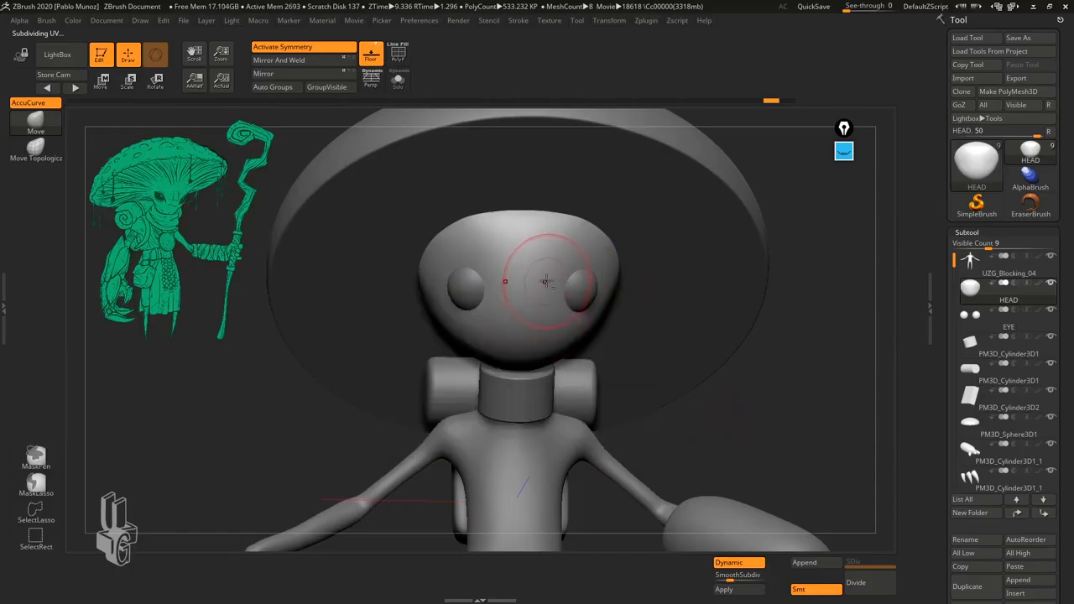
pyautogui.moveTo(547, 282)
pyautogui.keyDown('alt'); pyautogui.mouseDown()
pyautogui.moveTo(544, 247)
pyautogui.moveTo(577, 339)
pyautogui.moveTo(554, 240)
pyautogui.moveTo(567, 309)
pyautogui.moveTo(567, 297)
pyautogui.mouseUp(); pyautogui.keyUp('alt')
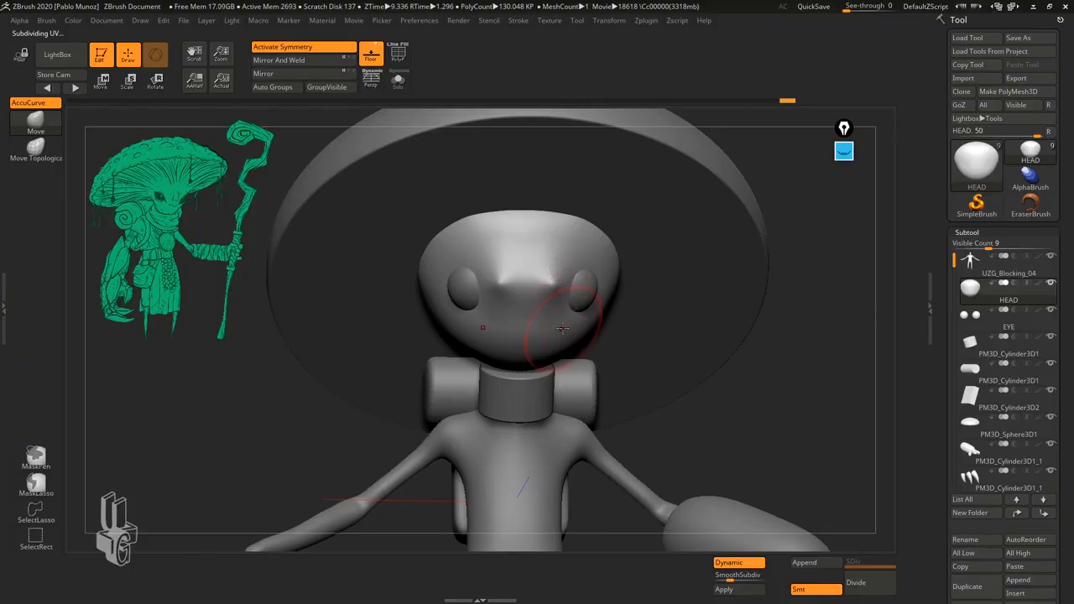
pyautogui.hotkey('ctrl', 'z')
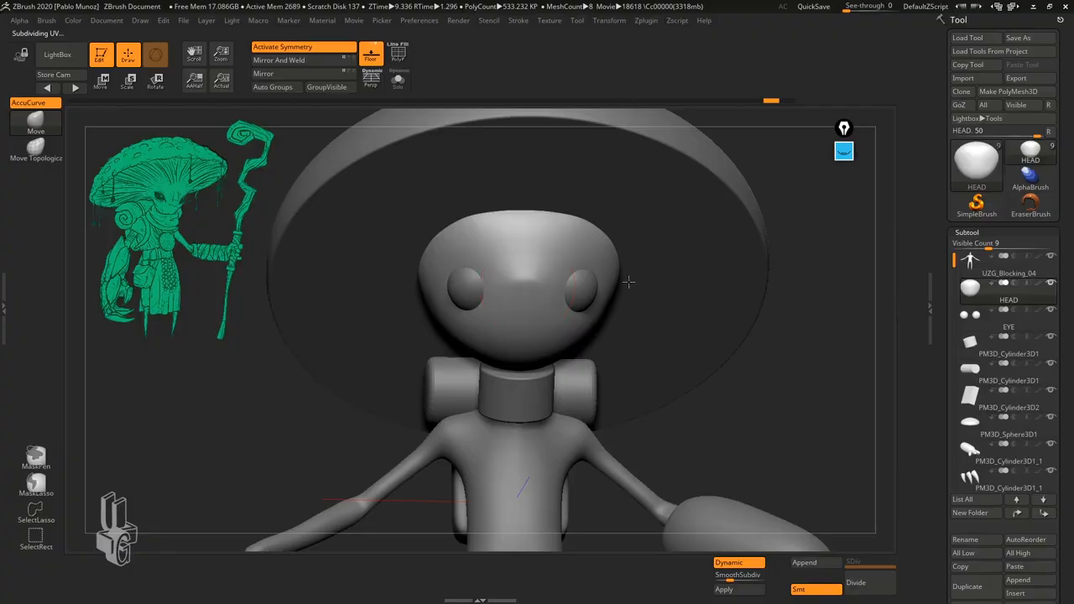
pyautogui.moveTo(527, 285); pyautogui.dragTo(544, 358)
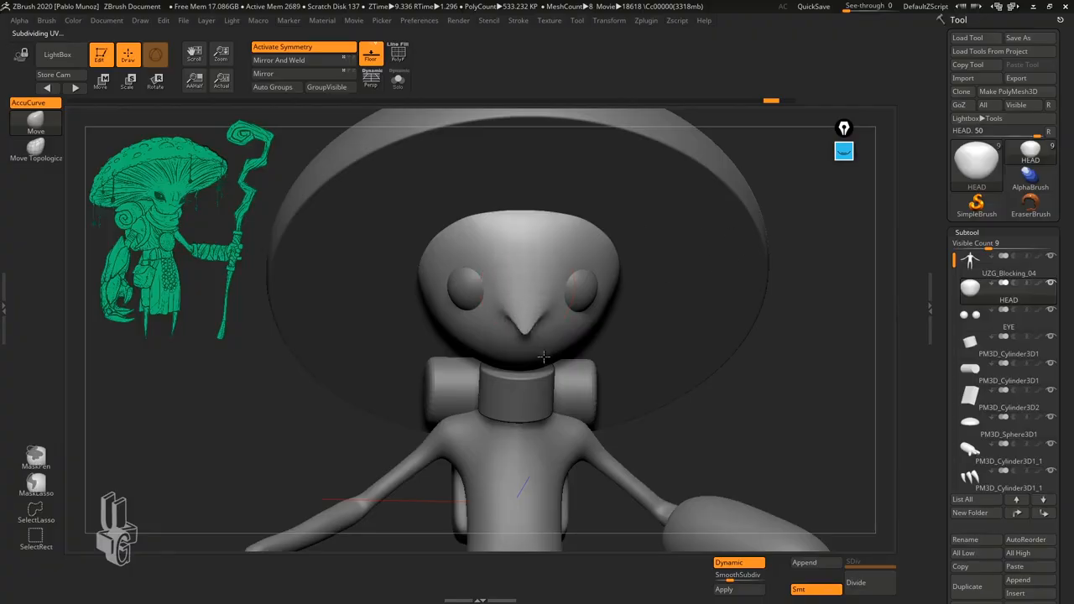
pyautogui.hotkey('ctrl', 'z')
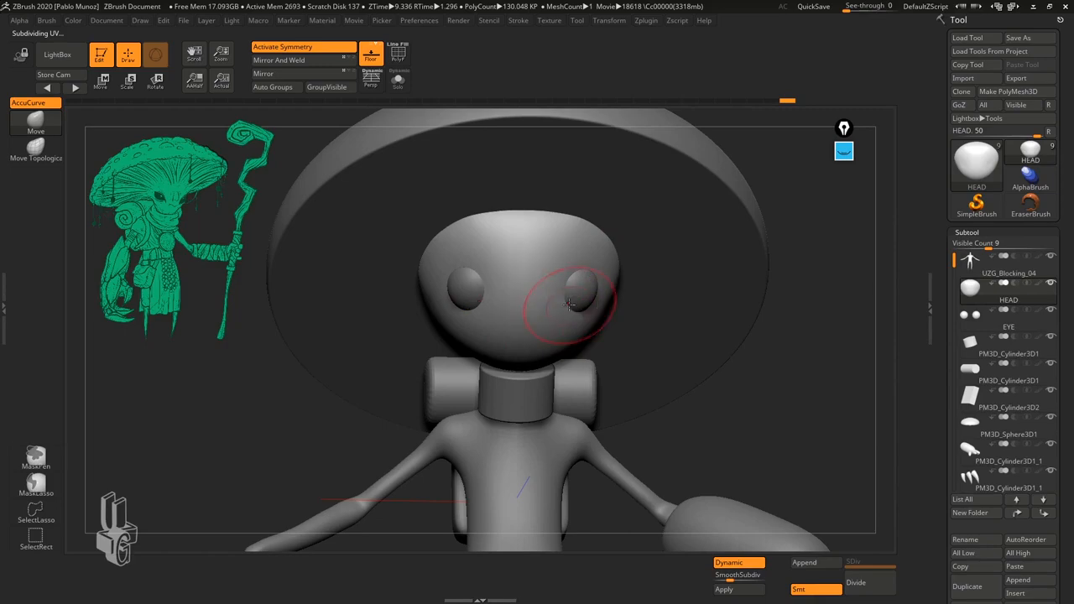
# - Try pulling the middle of the face forward into one long pointed nose with the Move brush
pyautogui.moveTo(526, 269)
pyautogui.mouseDown()
pyautogui.moveTo(529, 226)
pyautogui.moveTo(521, 366)
pyautogui.mouseUp()
pyautogui.hotkey('ctrl', 'z')
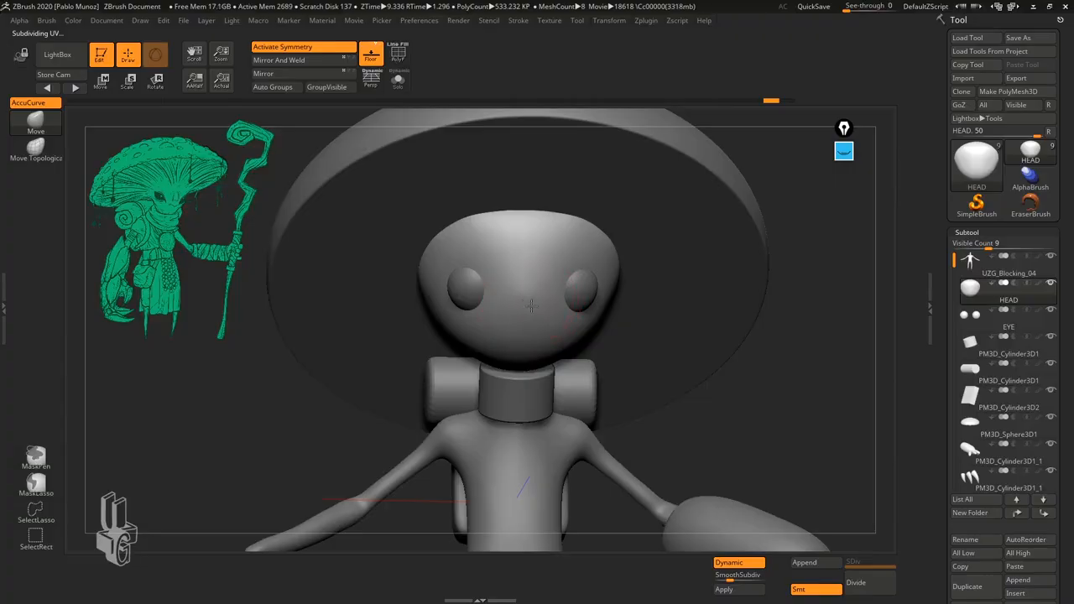
pyautogui.moveTo(532, 305)
pyautogui.keyDown('alt'); pyautogui.mouseDown()
pyautogui.moveTo(542, 347)
pyautogui.moveTo(537, 336)
pyautogui.mouseUp(); pyautogui.keyUp('alt')
pyautogui.moveTo(706, 412); pyautogui.dragTo(752, 413)
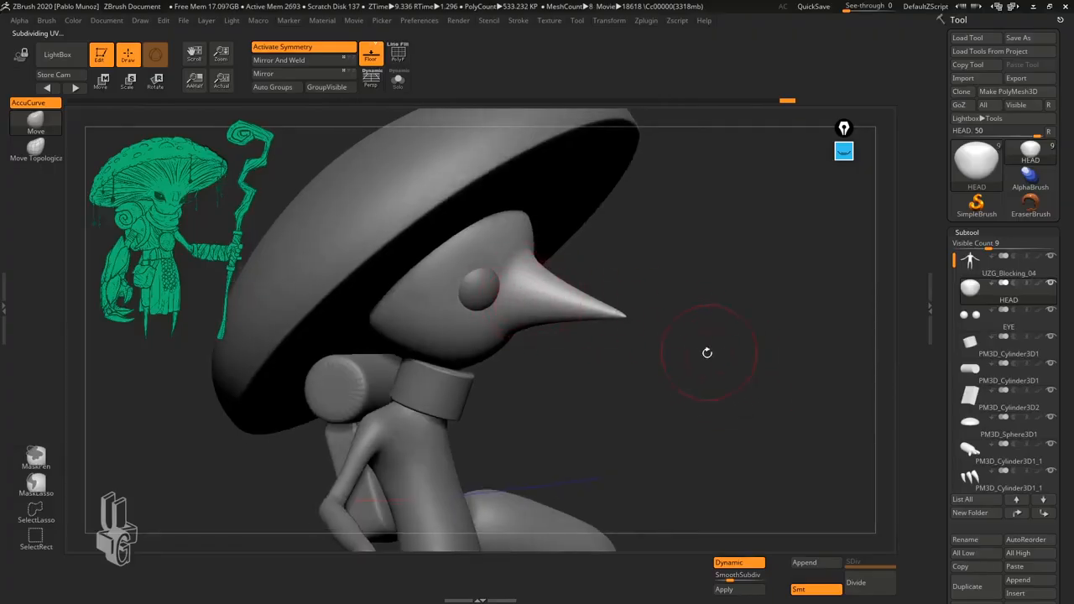
pyautogui.moveTo(708, 352)
pyautogui.mouseDown()
pyautogui.moveTo(705, 362)
pyautogui.moveTo(658, 278)
pyautogui.moveTo(612, 315)
pyautogui.moveTo(669, 315)
pyautogui.moveTo(619, 304)
pyautogui.moveTo(636, 370)
pyautogui.moveTo(627, 331)
pyautogui.moveTo(628, 362)
pyautogui.moveTo(598, 312)
pyautogui.mouseUp()
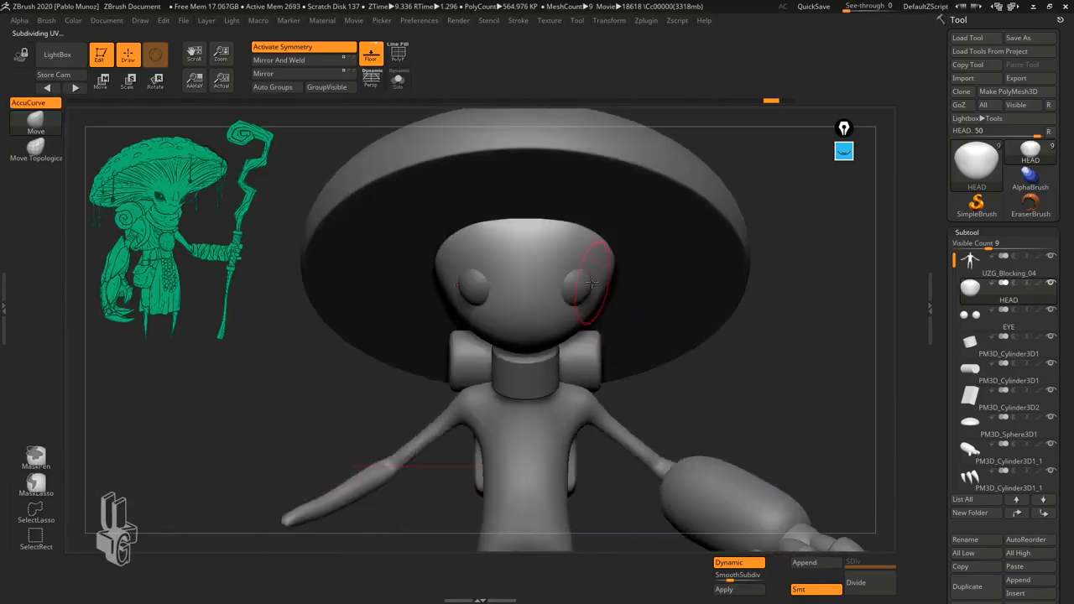
# - Adjust the Move brush's draw size and pull the face surface around the eyeballs into slanted, almond-shaped eye openings
pyautogui.press('space')
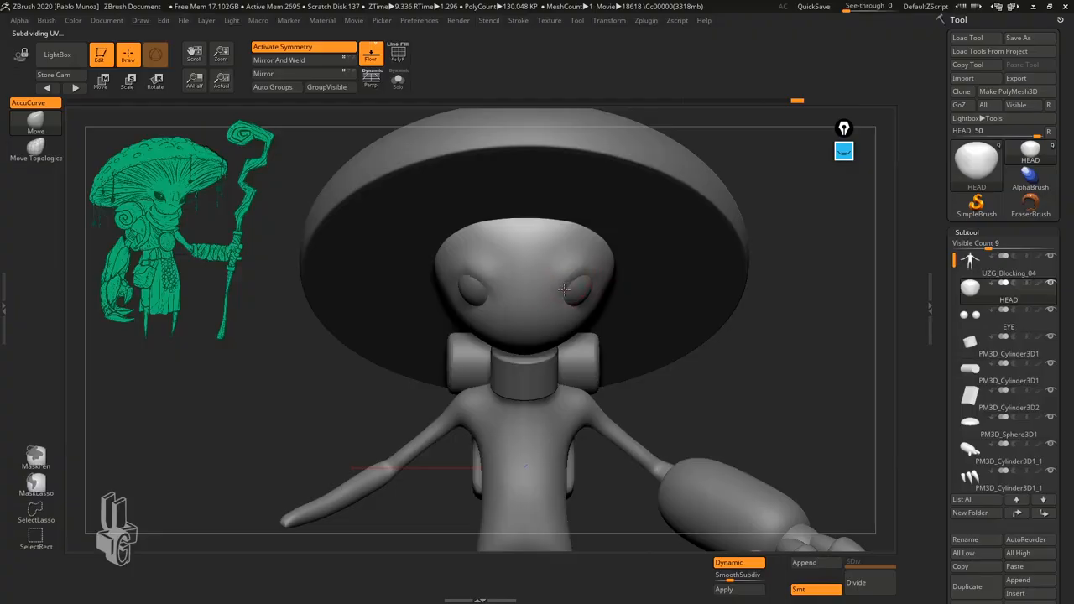
pyautogui.keyDown('ctrl'); pyautogui.moveTo(564, 289); pyautogui.dragTo(585, 304, button='right'); pyautogui.keyUp('ctrl')
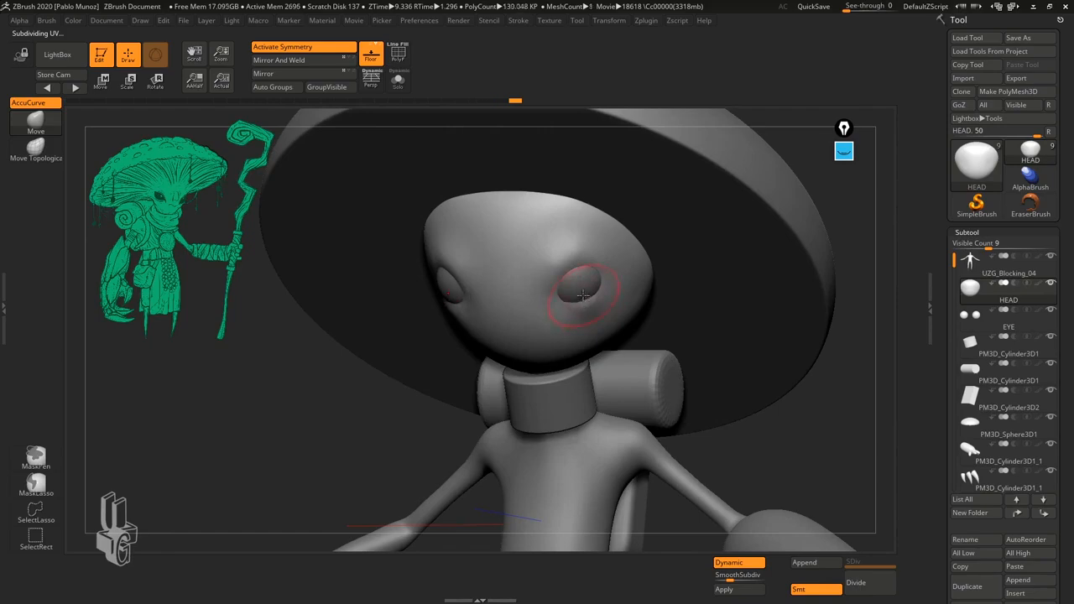
pyautogui.press('space')
pyautogui.moveTo(583, 295); pyautogui.dragTo(559, 294)
pyautogui.moveTo(585, 289); pyautogui.dragTo(559, 301, button='right')
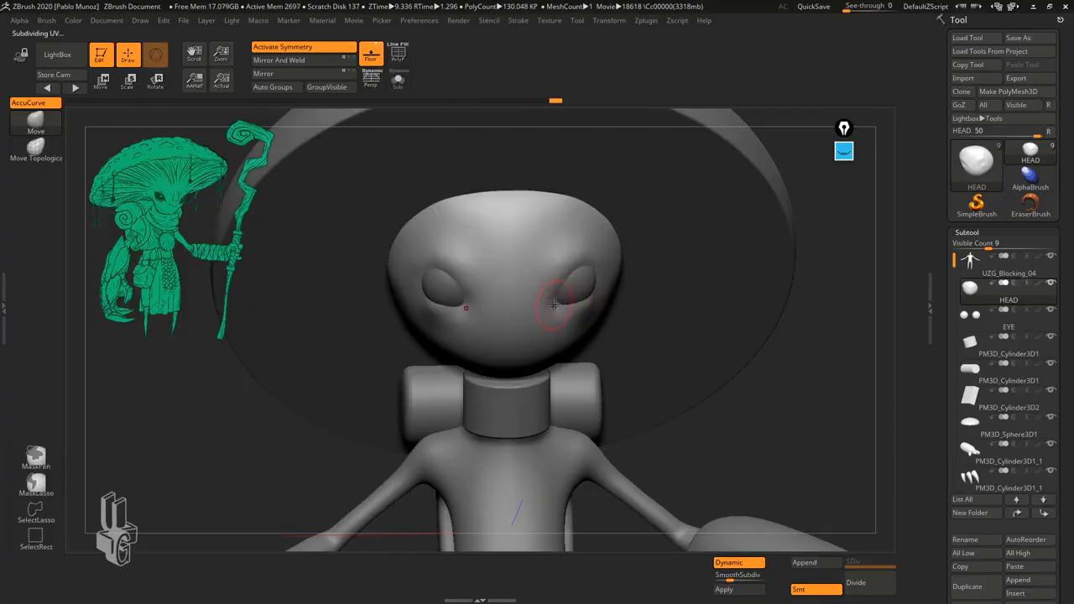
pyautogui.moveTo(564, 280)
pyautogui.mouseDown()
pyautogui.moveTo(569, 253)
pyautogui.moveTo(579, 267)
pyautogui.mouseUp()
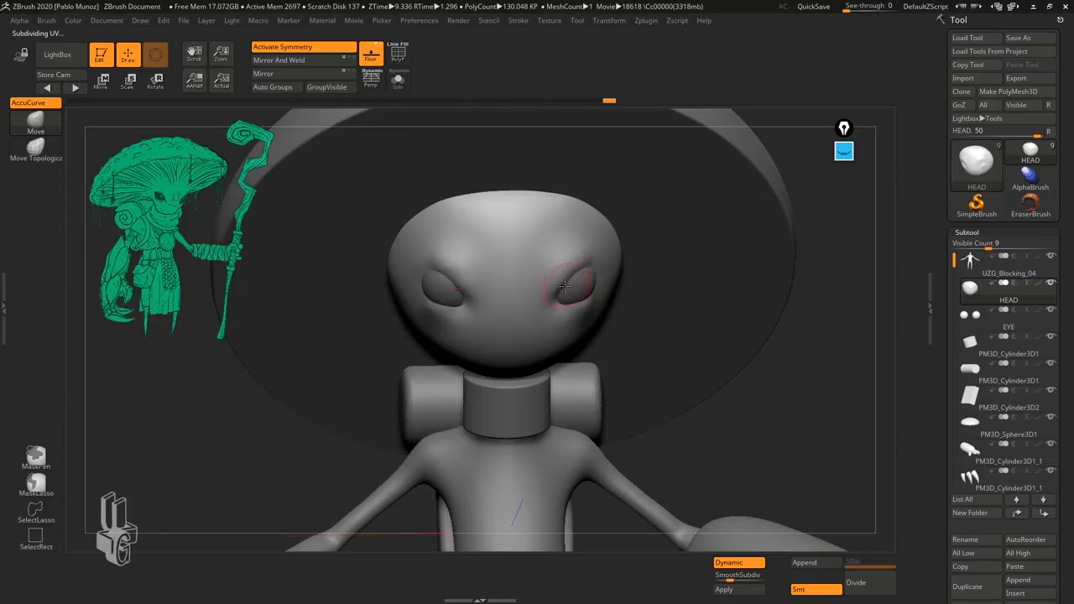
pyautogui.moveTo(594, 269); pyautogui.dragTo(589, 265, button='right')
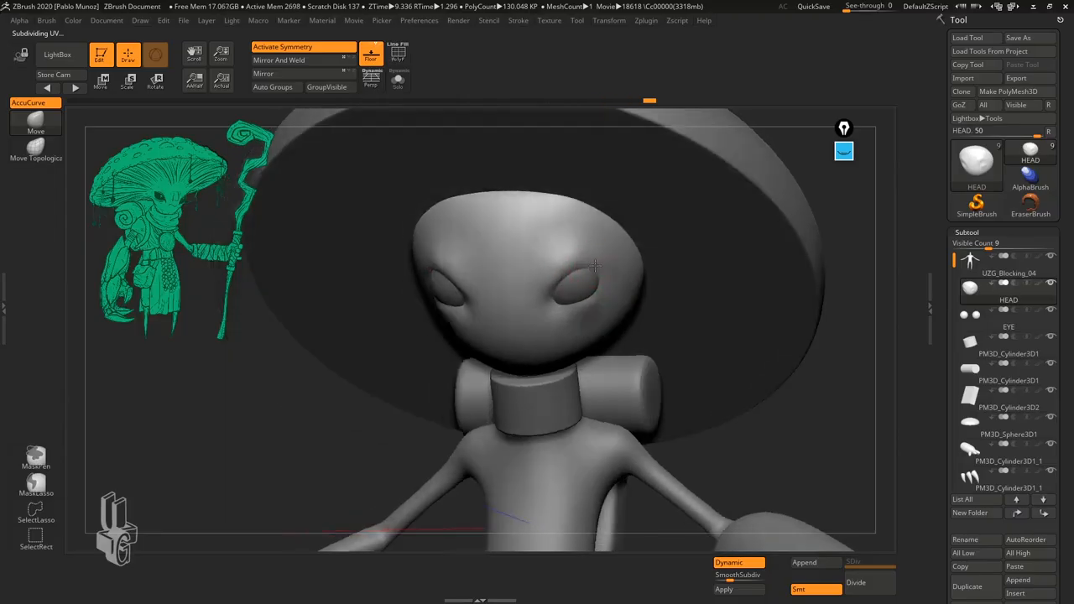
# - Make the HEAD subtool active again and smooth the surface around the outer corners of the eyes
pyautogui.keyDown('alt'); pyautogui.click(605, 273); pyautogui.keyUp('alt')
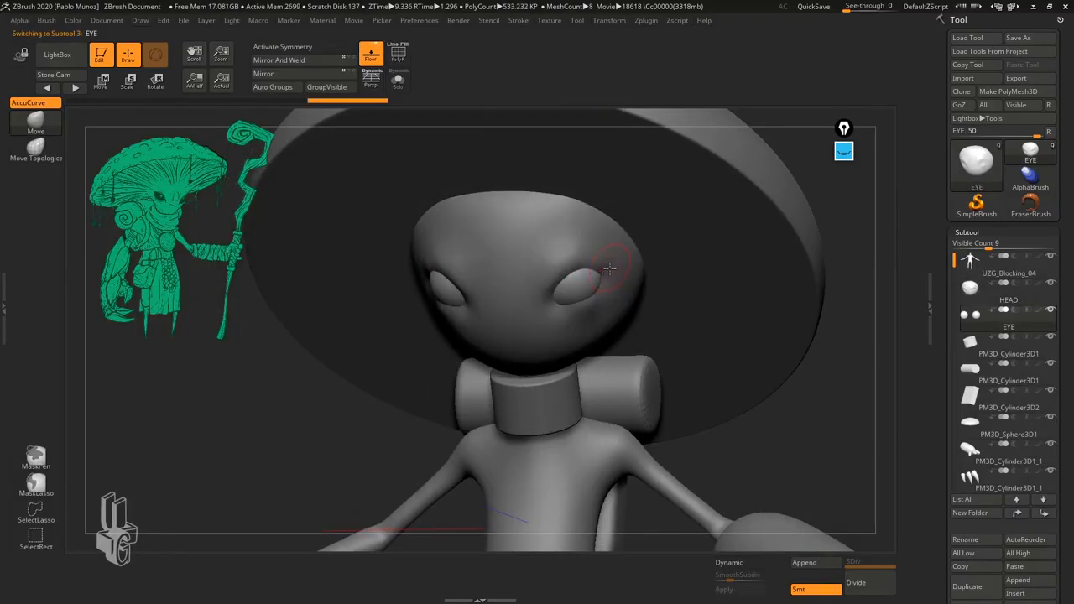
pyautogui.keyDown('alt'); pyautogui.click(624, 335); pyautogui.keyUp('alt')
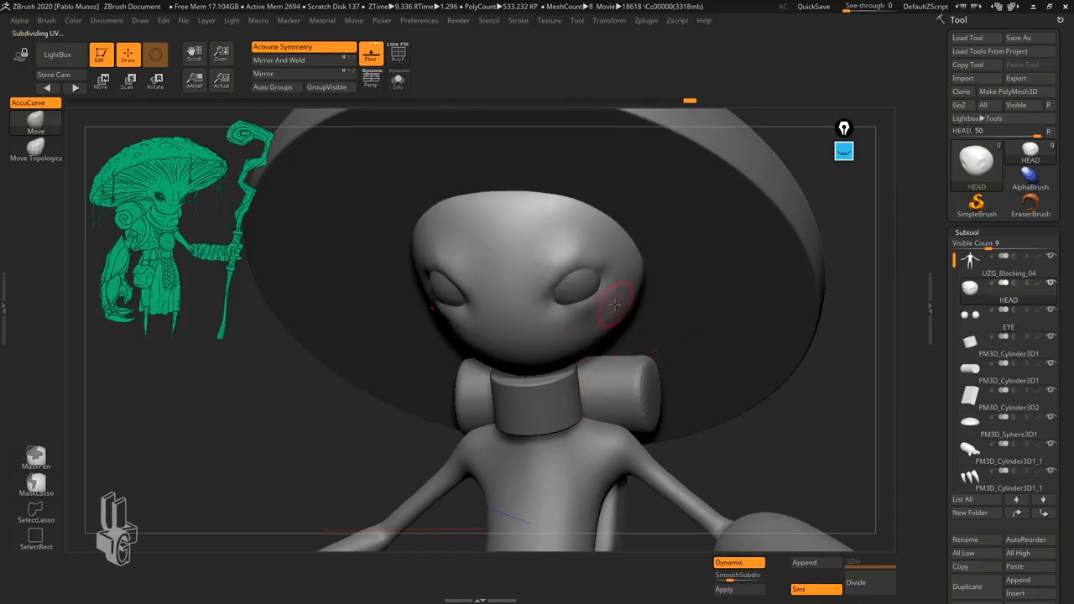
pyautogui.press('shift')
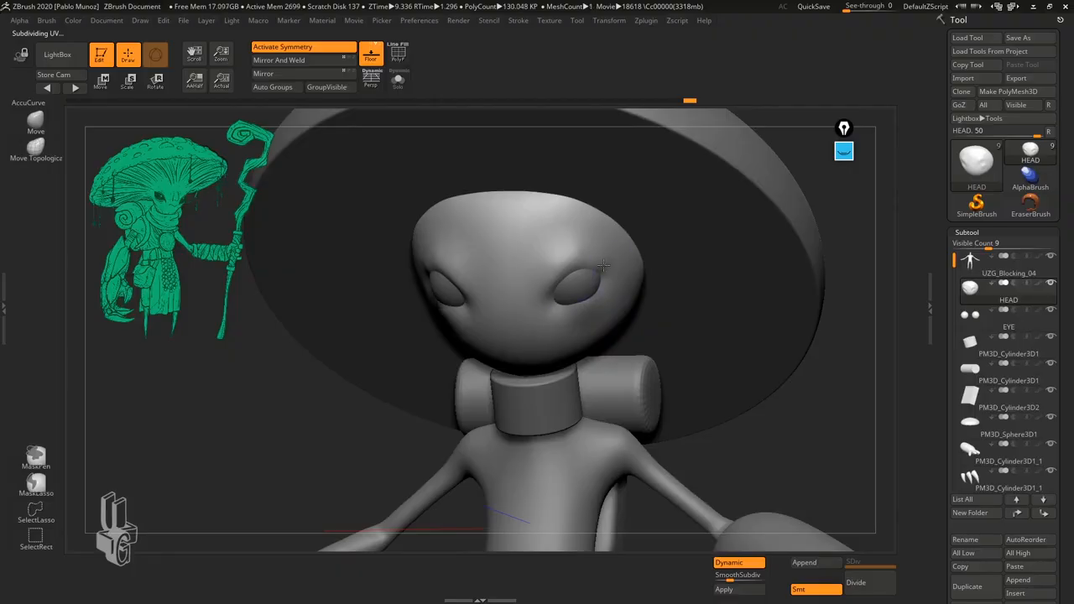
pyautogui.moveTo(604, 266)
pyautogui.keyDown('shift'); pyautogui.mouseDown()
pyautogui.moveTo(563, 240)
pyautogui.moveTo(603, 310)
pyautogui.mouseUp(); pyautogui.keyUp('shift')
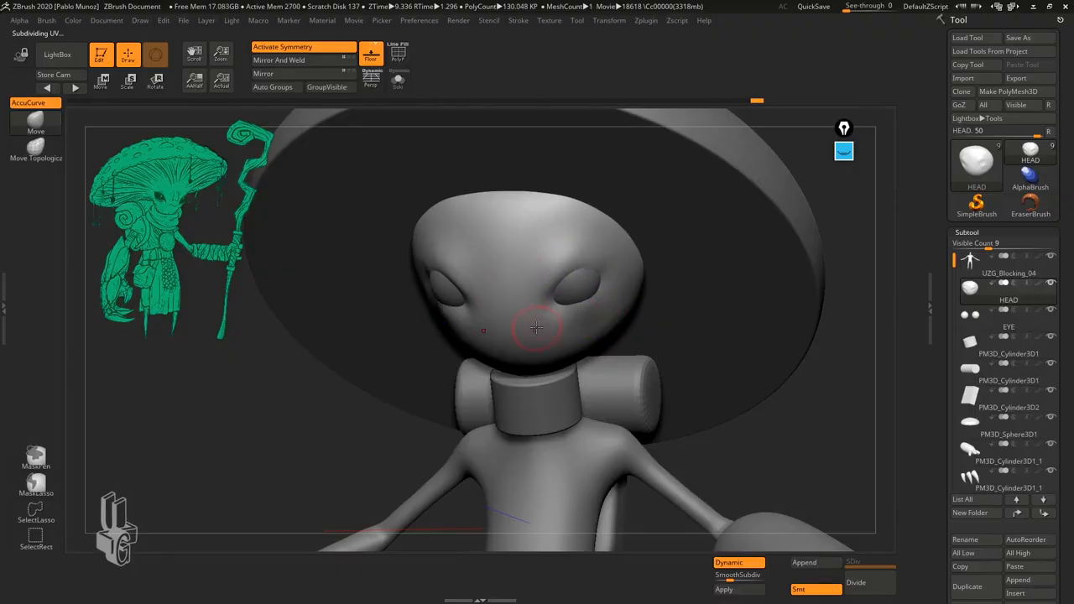
# - Turn Dynamic Subdiv off to inspect the head's underlying mesh around the eyes, and turn it back on
pyautogui.click(739, 562)
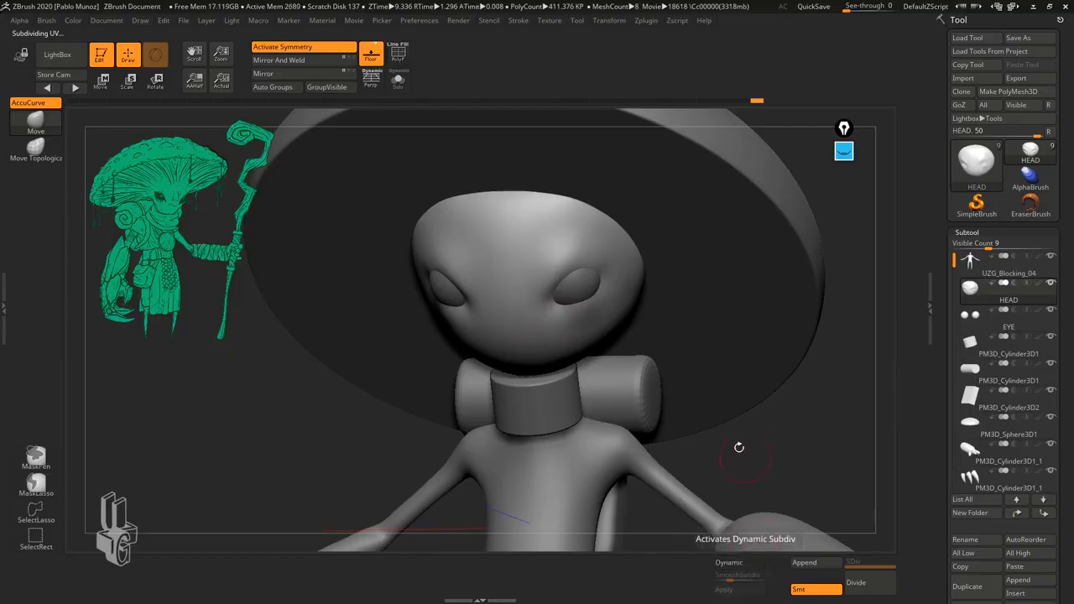
pyautogui.moveTo(579, 277); pyautogui.dragTo(592, 253, button='right')
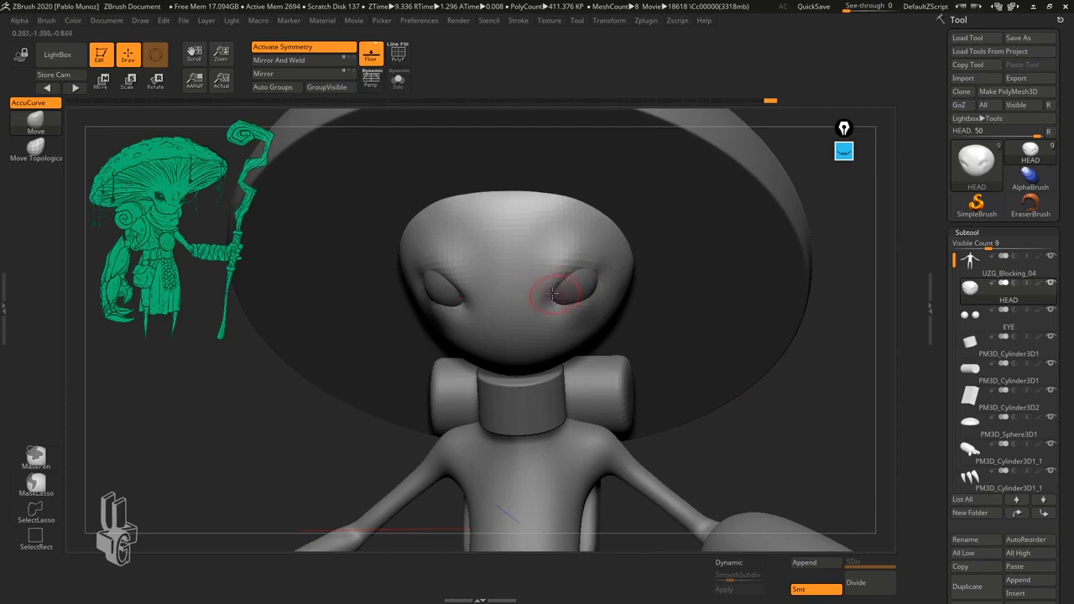
pyautogui.click(738, 563)
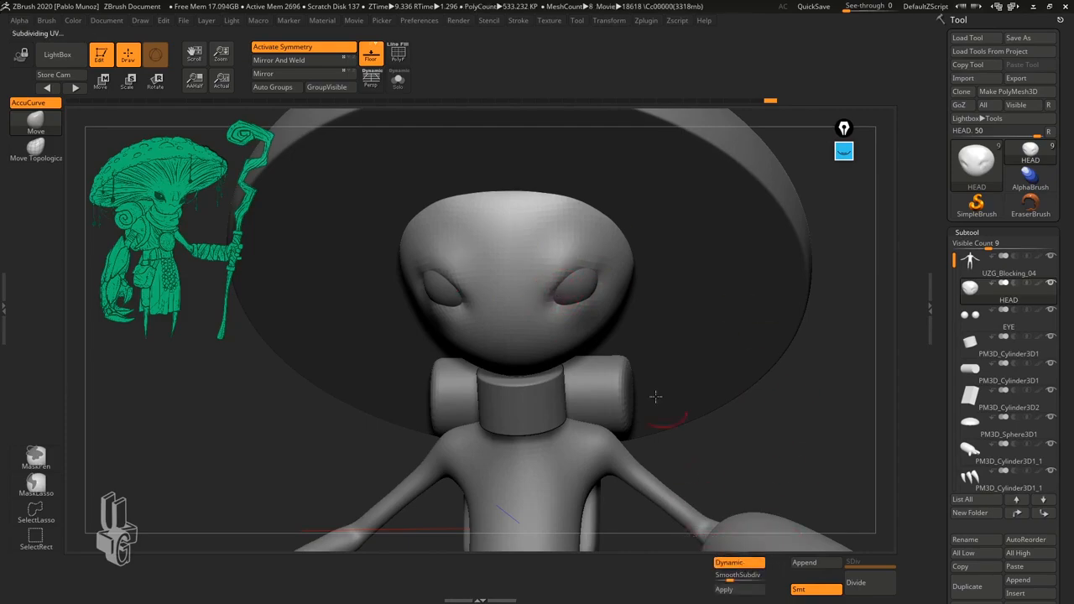
# - Refine the crown, temples and sides of the head with the Move brush, working from the front, below and side
pyautogui.moveTo(606, 279)
pyautogui.mouseDown(button='right')
pyautogui.moveTo(591, 283)
pyautogui.moveTo(583, 265)
pyautogui.moveTo(638, 361)
pyautogui.moveTo(719, 391)
pyautogui.moveTo(715, 257)
pyautogui.moveTo(554, 336)
pyautogui.mouseUp(button='right')
pyautogui.rightClick(609, 340)
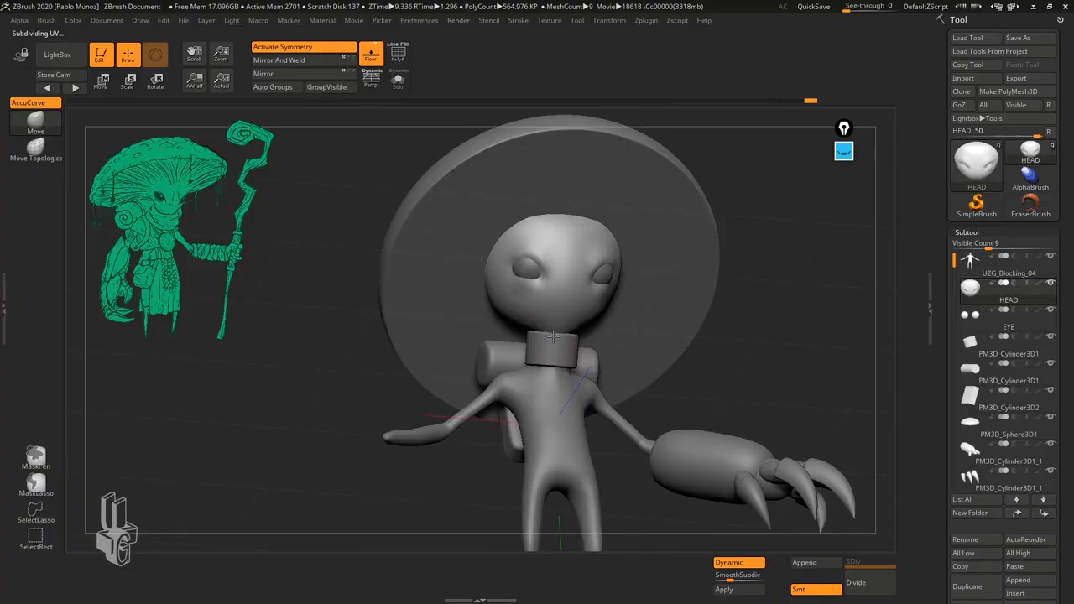
pyautogui.moveTo(685, 334); pyautogui.dragTo(563, 268, button='right')
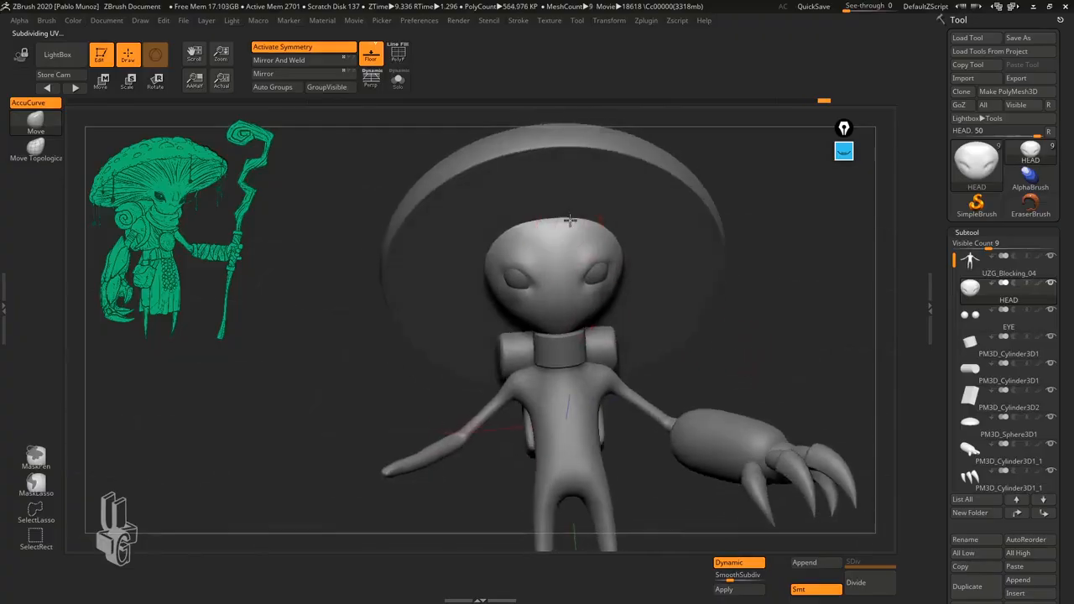
pyautogui.keyDown('shift'); pyautogui.moveTo(570, 220); pyautogui.dragTo(564, 216, button='right'); pyautogui.keyUp('shift')
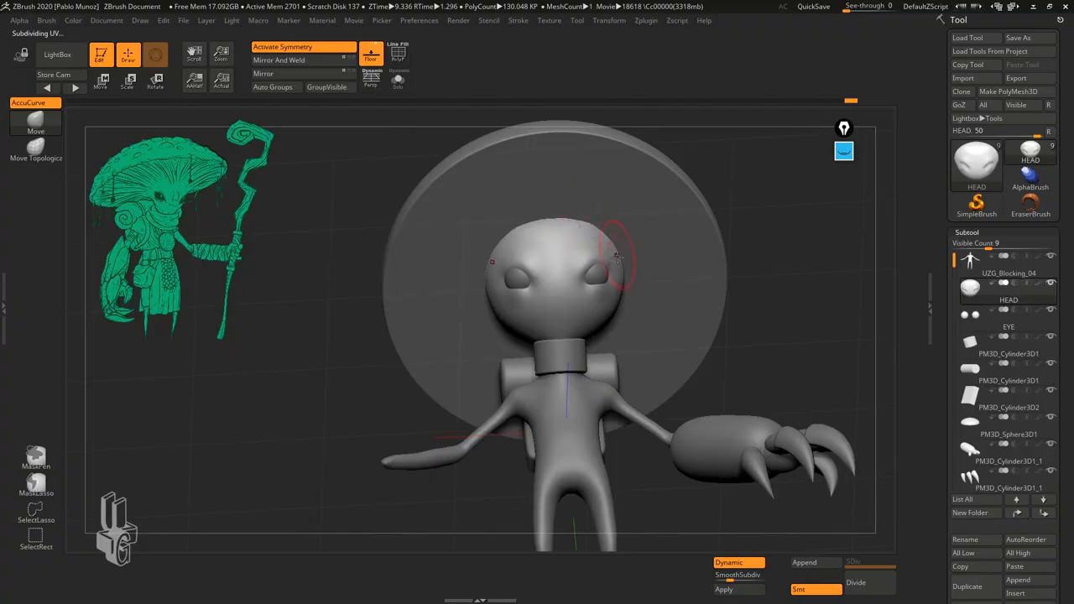
pyautogui.moveTo(619, 298); pyautogui.dragTo(594, 308, button='right')
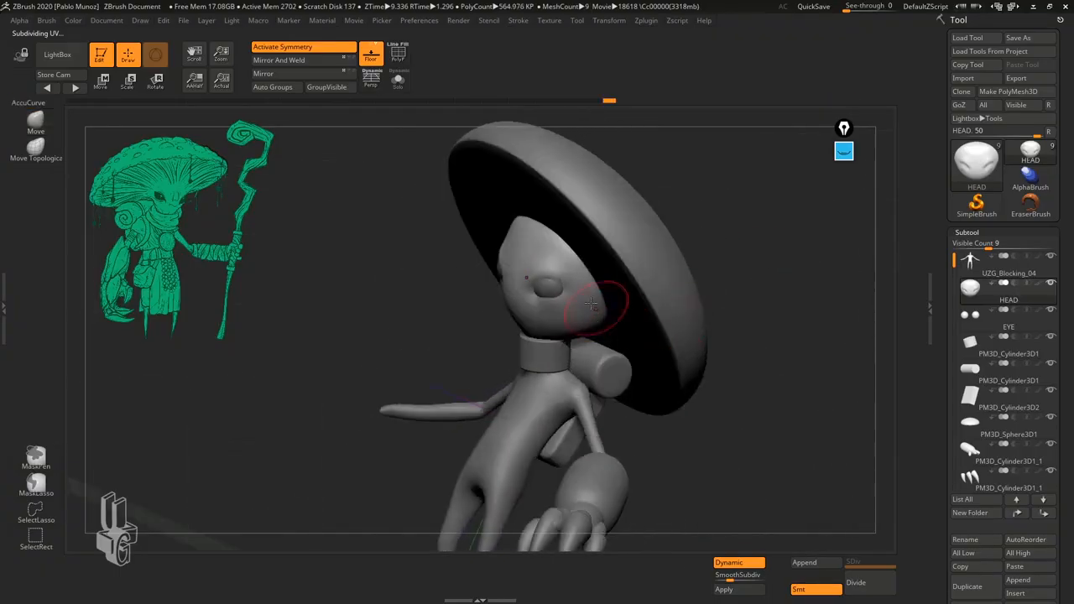
pyautogui.moveTo(496, 298); pyautogui.dragTo(583, 332, button='right')
pyautogui.rightClick(580, 327)
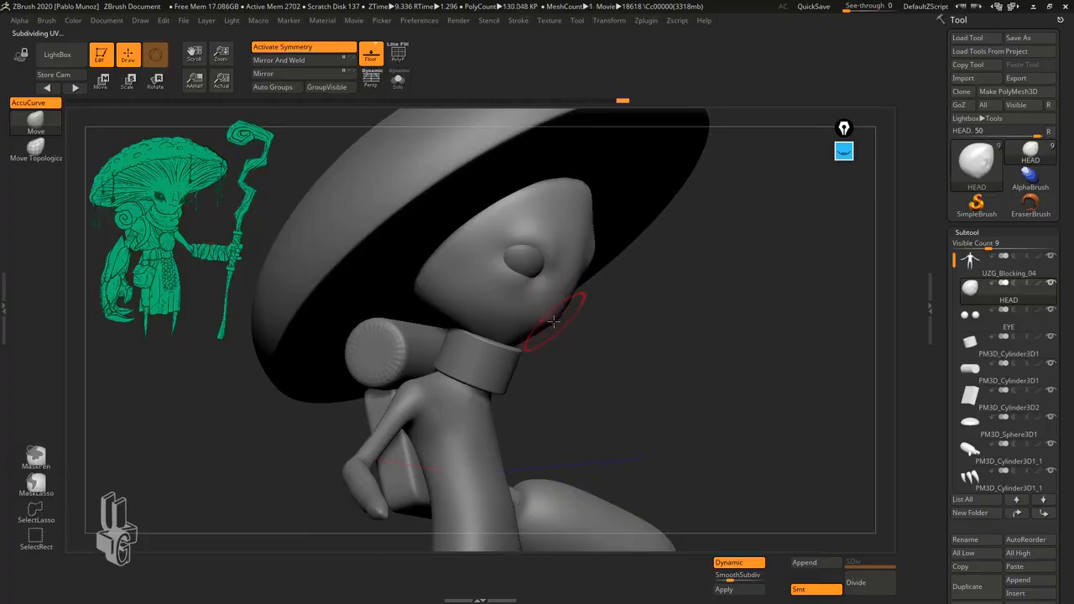
# - Narrow the lower face and chin into a small tapered muzzle with the Move brush
pyautogui.moveTo(579, 335); pyautogui.dragTo(545, 324, button='right')
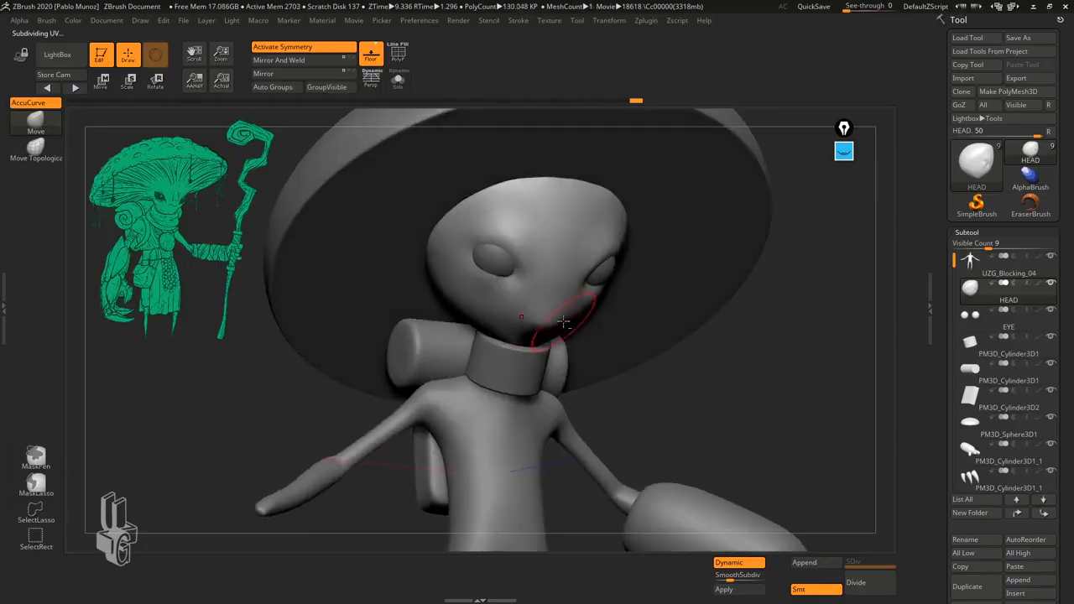
pyautogui.moveTo(674, 401); pyautogui.dragTo(576, 326, button='right')
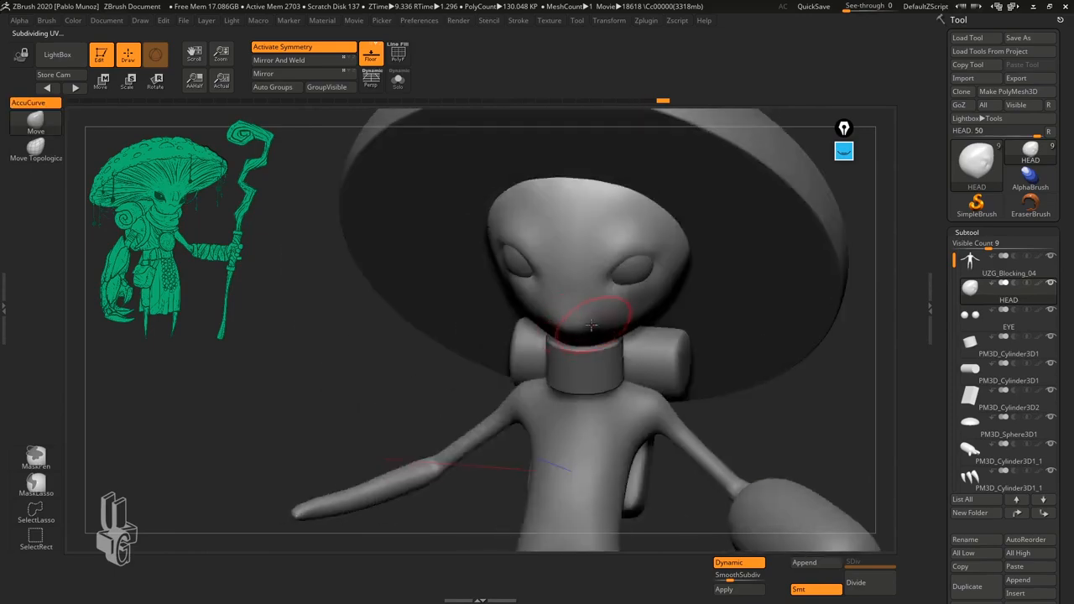
pyautogui.moveTo(755, 397); pyautogui.dragTo(594, 326, button='right')
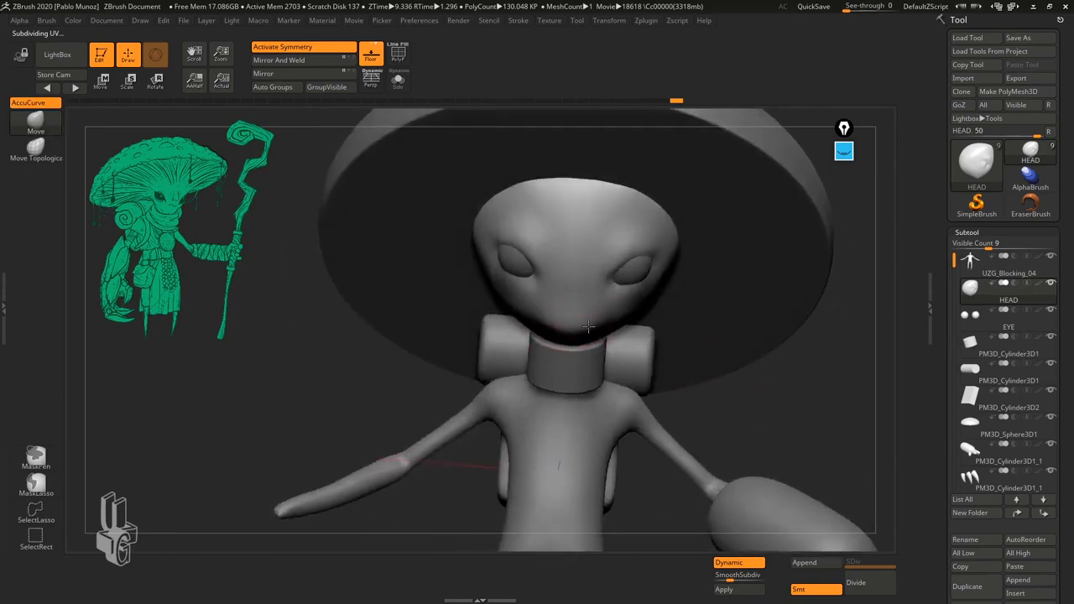
pyautogui.moveTo(720, 403); pyautogui.dragTo(647, 302, button='right')
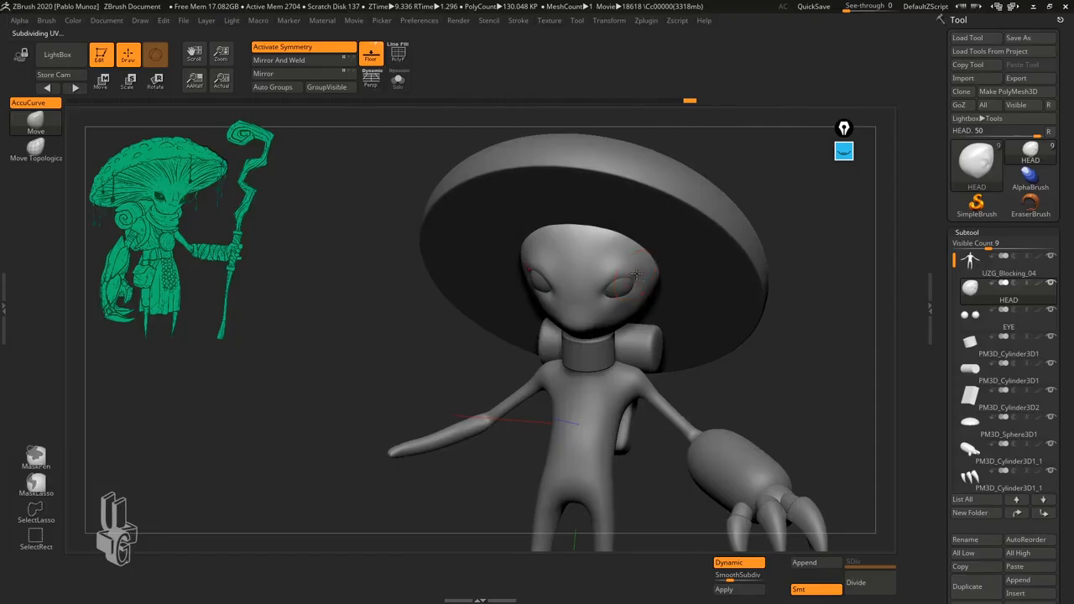
pyautogui.moveTo(470, 350); pyautogui.dragTo(702, 367, button='right')
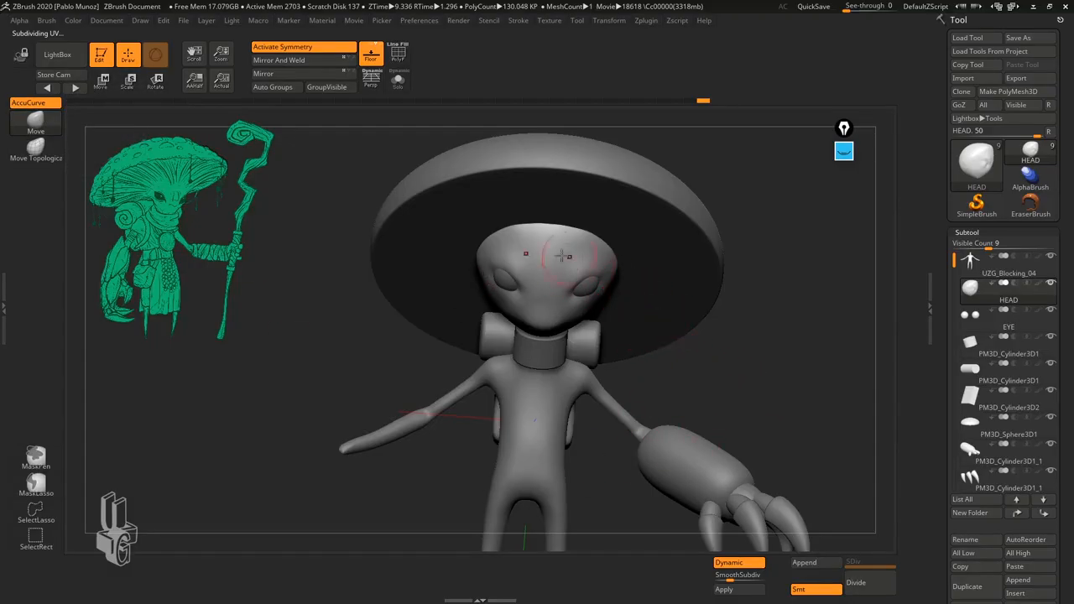
# - Smooth the side of the forehead and the brow above the eyes
pyautogui.moveTo(709, 329); pyautogui.dragTo(732, 350)
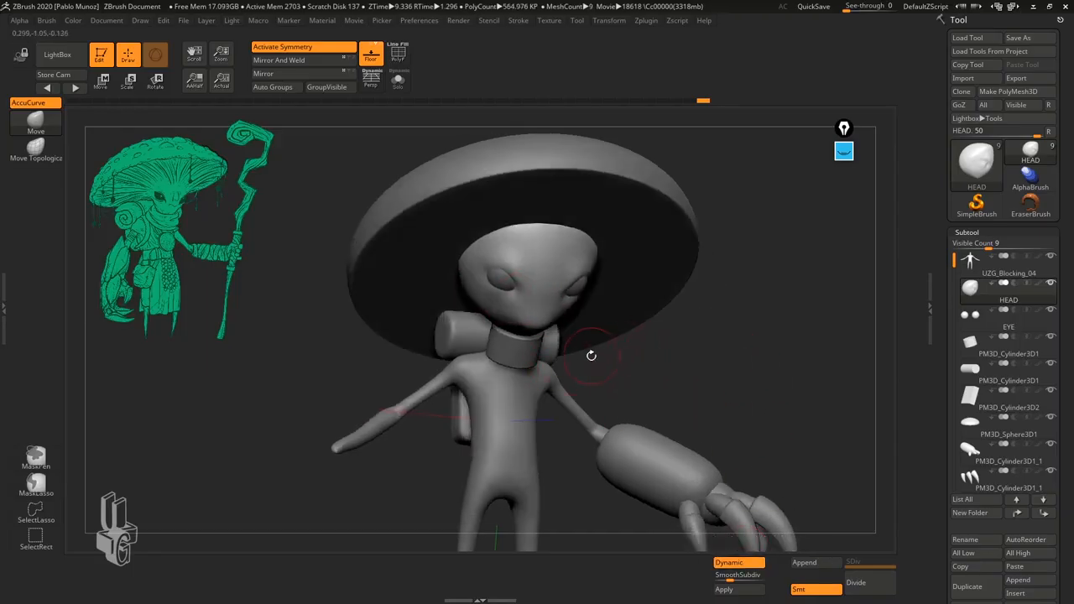
pyautogui.moveTo(661, 362); pyautogui.dragTo(619, 295)
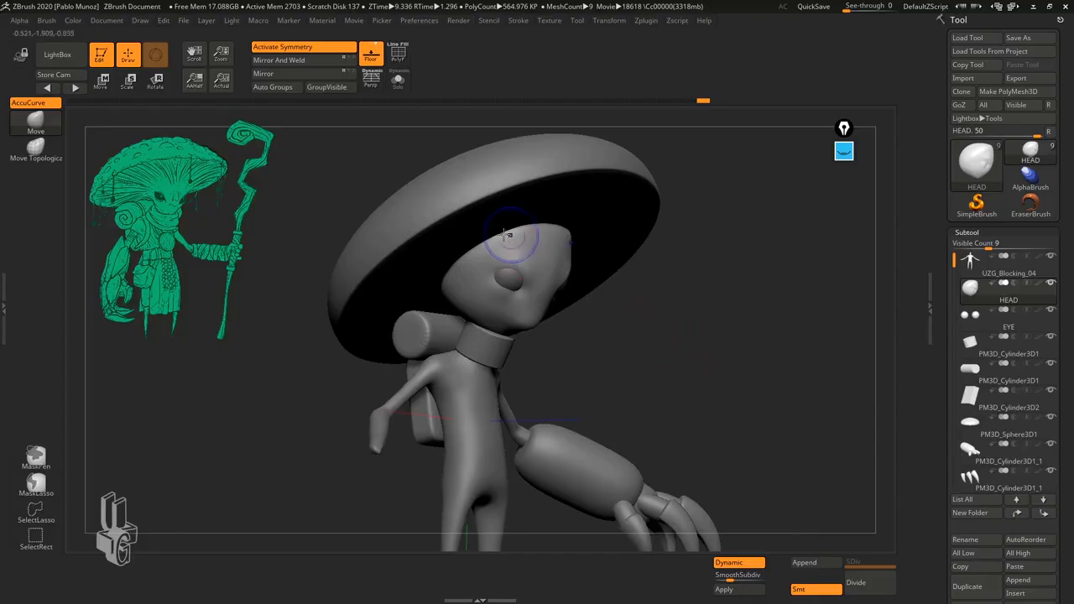
pyautogui.moveTo(496, 262); pyautogui.dragTo(495, 267)
pyautogui.moveTo(586, 297); pyautogui.dragTo(629, 324)
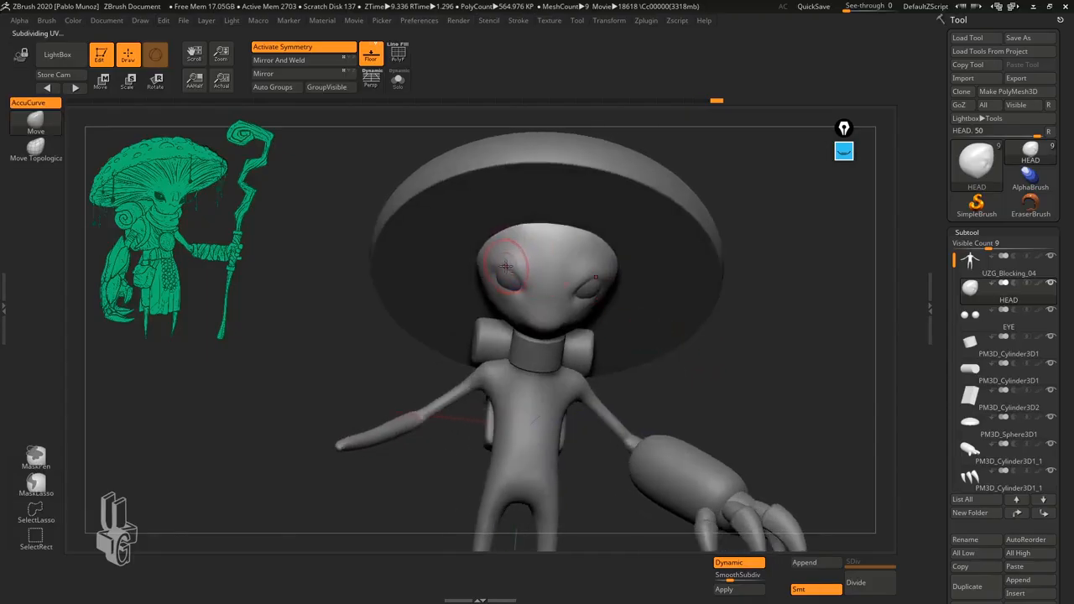
pyautogui.moveTo(508, 261); pyautogui.dragTo(513, 264)
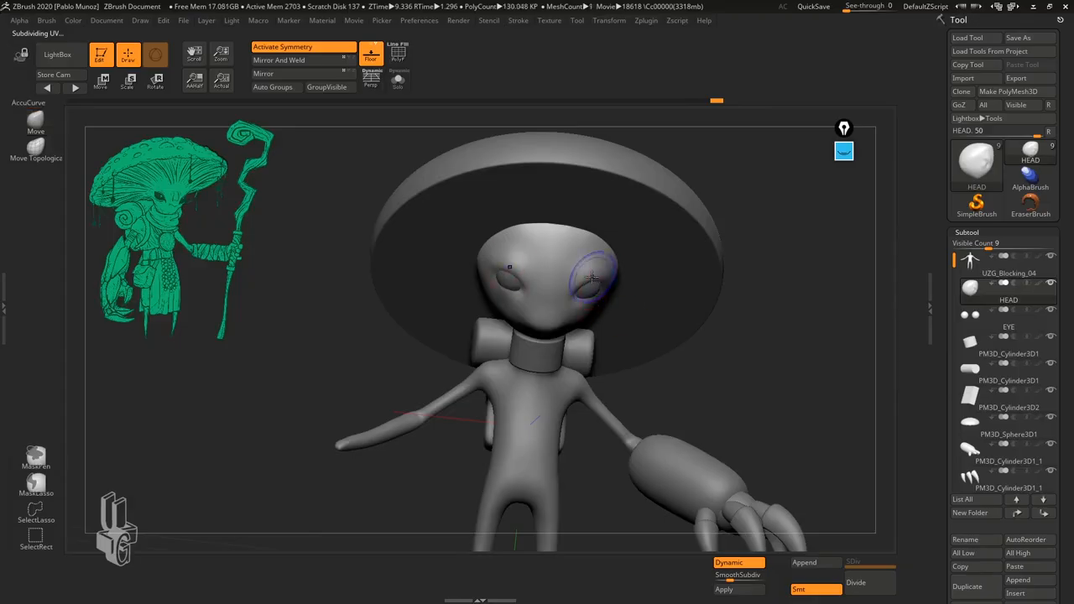
pyautogui.moveTo(629, 285); pyautogui.dragTo(588, 284, button='right')
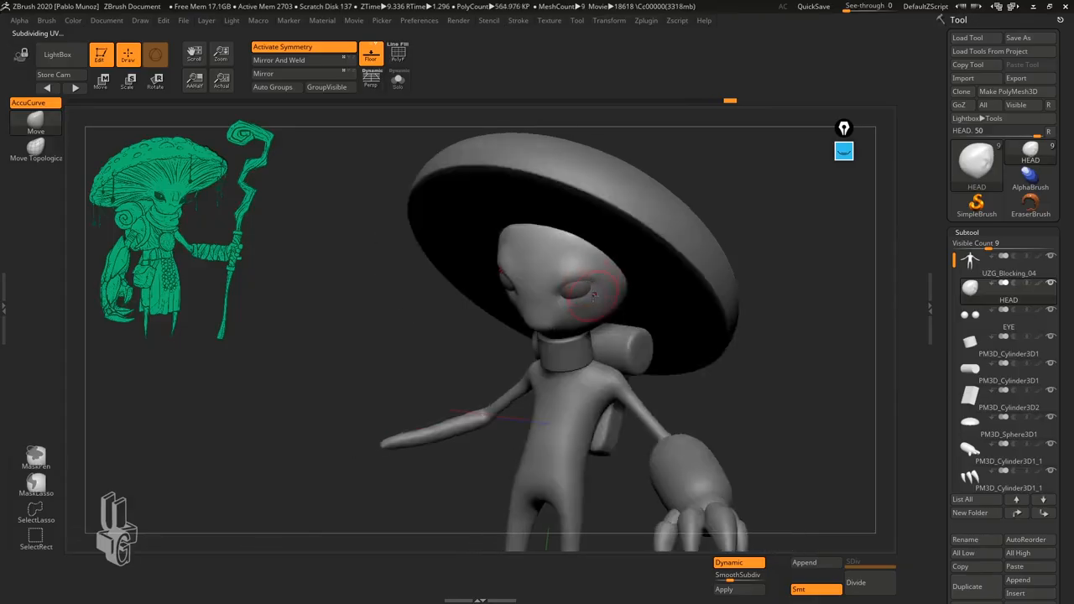
# - Adjust the Move brush's draw size and shape the cheeks beneath and beside the eyes, smoothing the transitions
pyautogui.press('space')
pyautogui.moveTo(601, 292); pyautogui.dragTo(592, 266)
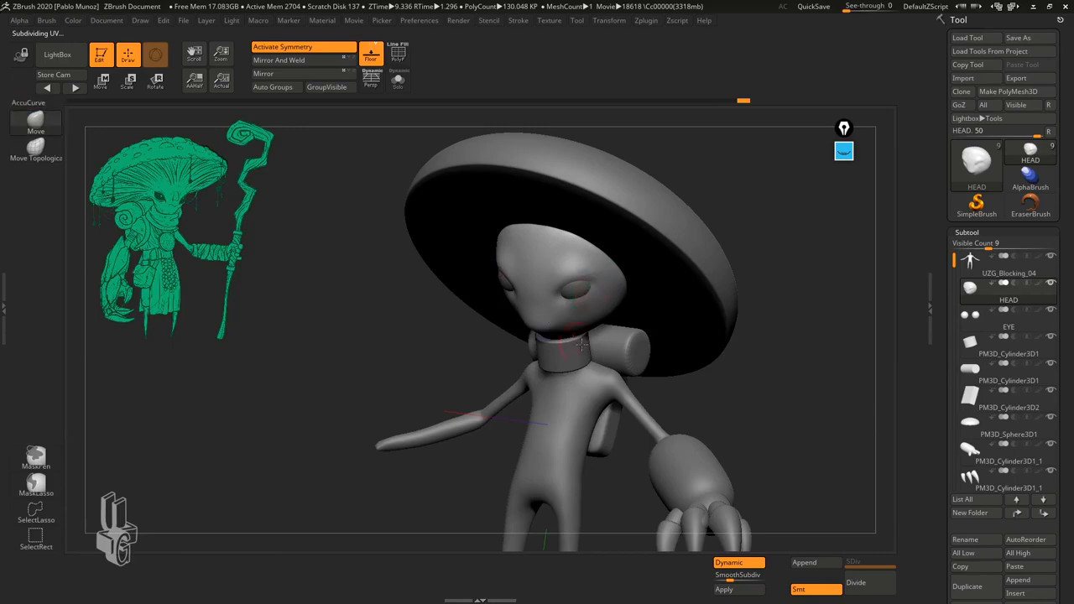
pyautogui.keyDown('shift'); pyautogui.moveTo(729, 405); pyautogui.dragTo(720, 388); pyautogui.keyUp('shift')
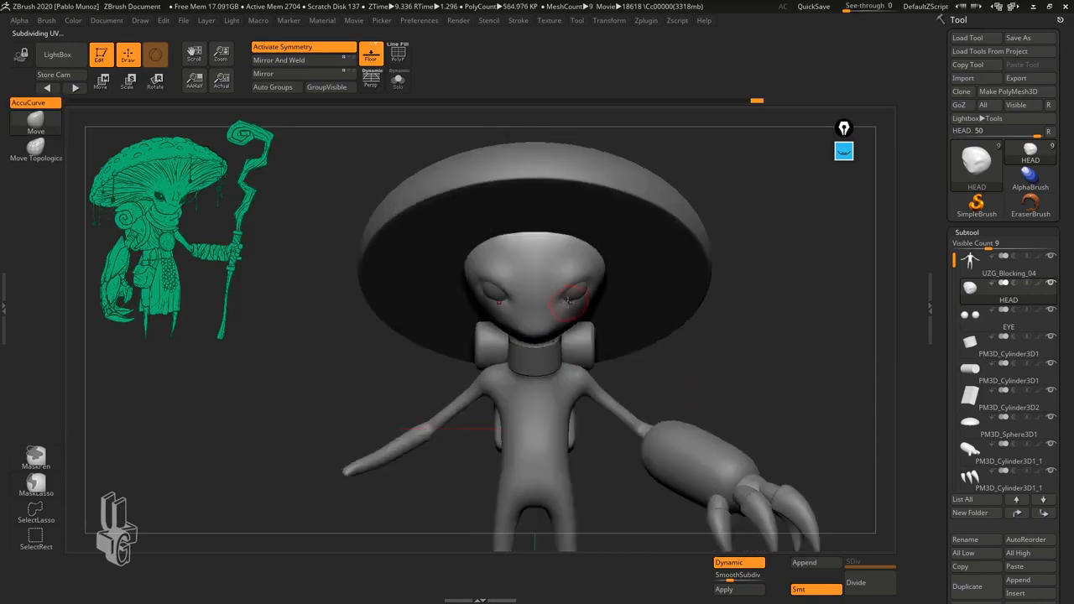
pyautogui.moveTo(722, 337)
pyautogui.mouseDown()
pyautogui.moveTo(732, 342)
pyautogui.moveTo(729, 323)
pyautogui.mouseUp()
pyautogui.press('space')
# - Refine the jaw and chin profile above the neck, smoothing the surface along the lower jaw
pyautogui.moveTo(502, 258); pyautogui.dragTo(618, 342, button='right')
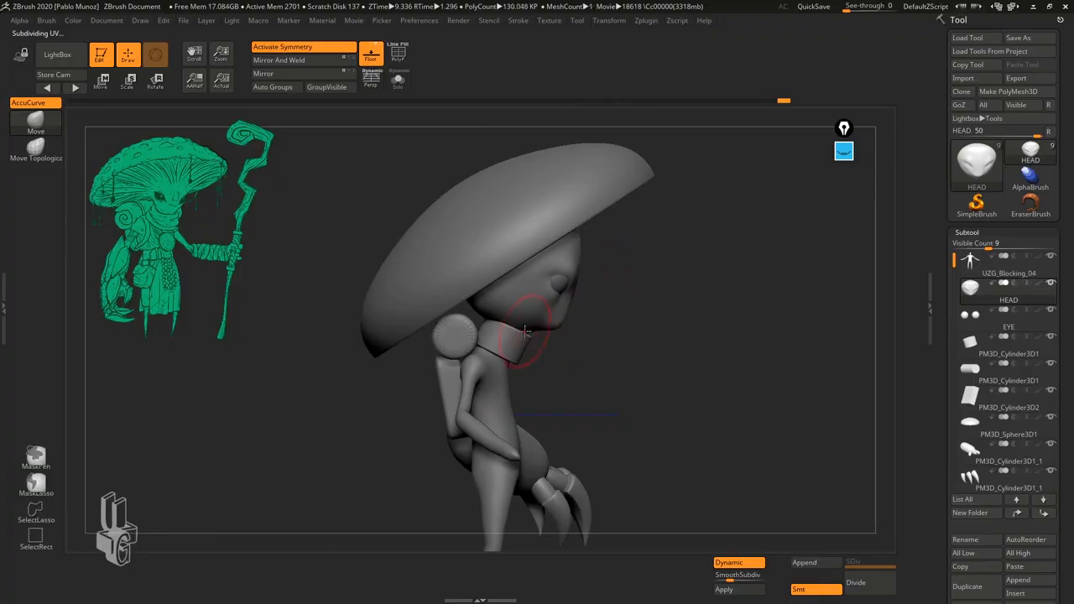
pyautogui.moveTo(623, 323); pyautogui.dragTo(570, 325, button='right')
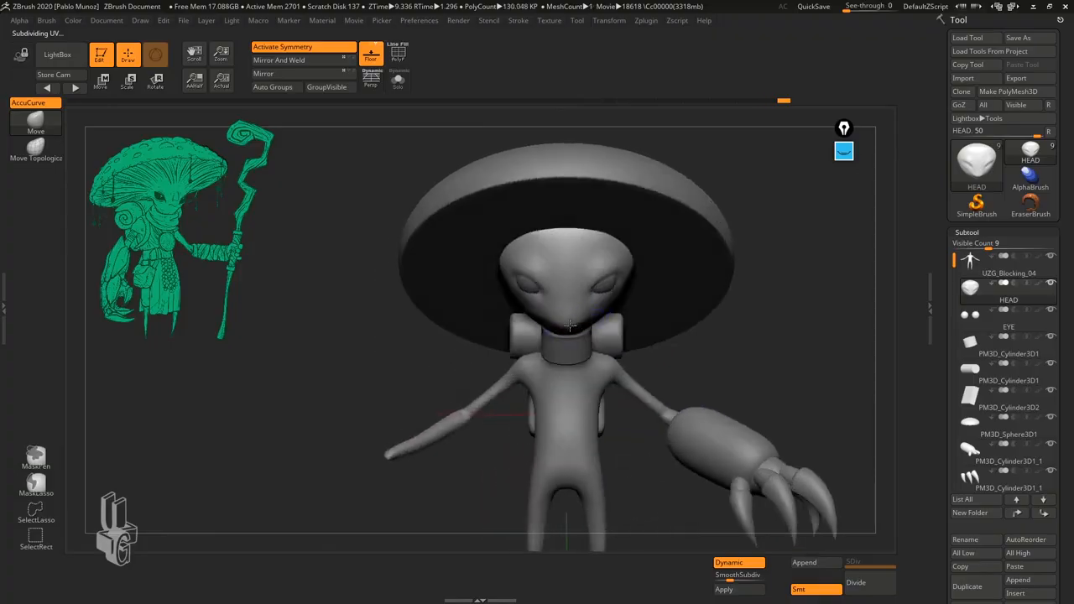
pyautogui.keyDown('shift'); pyautogui.moveTo(577, 318); pyautogui.dragTo(595, 314); pyautogui.keyUp('shift')
pyautogui.keyDown('alt'); pyautogui.moveTo(607, 304); pyautogui.dragTo(591, 301, button='right'); pyautogui.keyUp('alt')
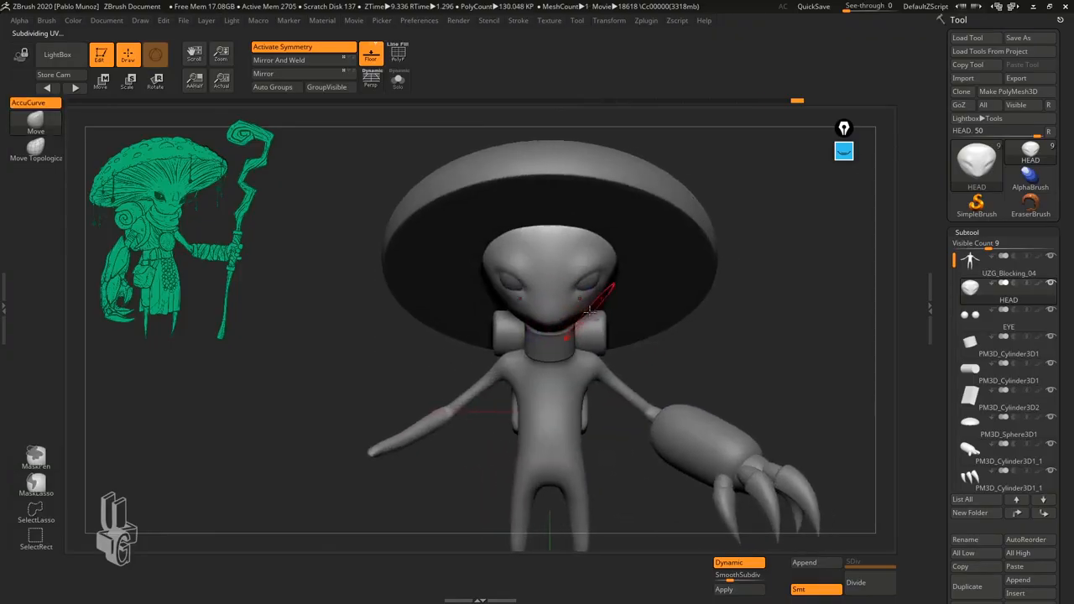
# - Enlarge the Move brush's draw size and adjust the sides of the head beside the eyes
pyautogui.press('space')
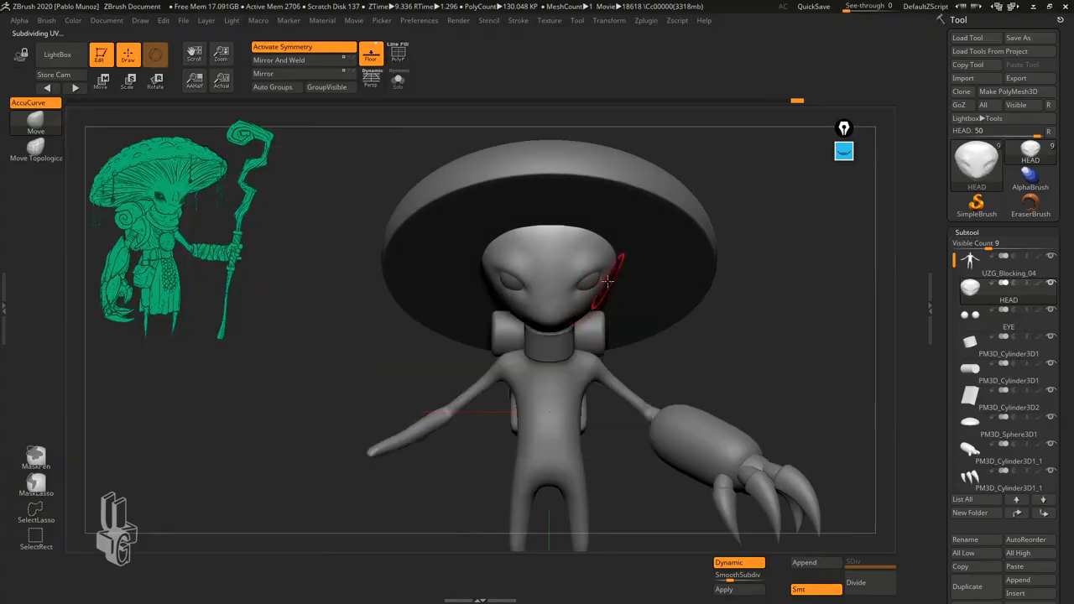
pyautogui.press('space')
pyautogui.press('space')
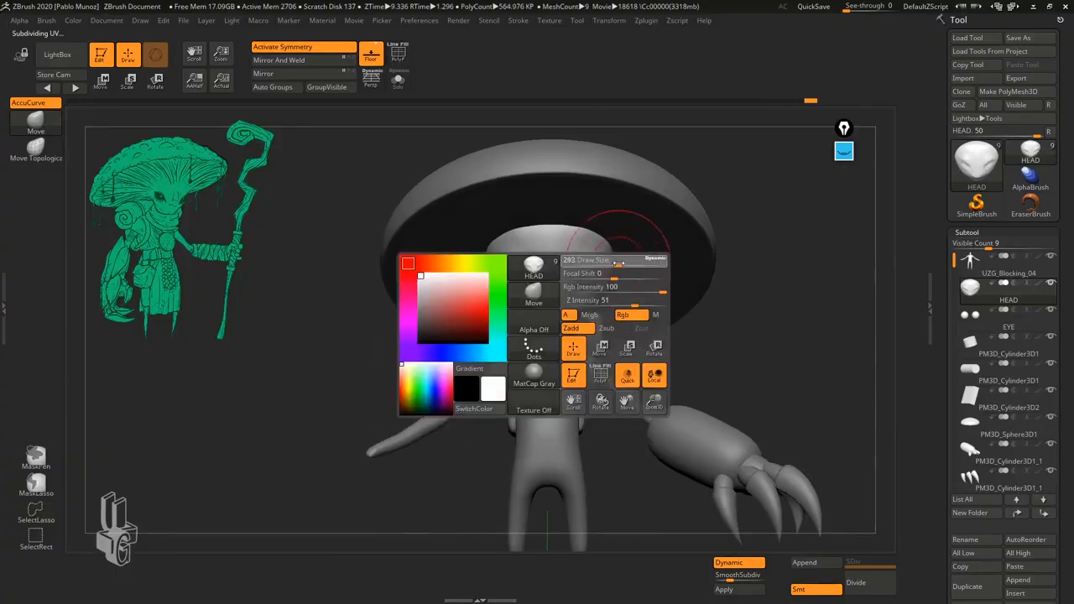
pyautogui.moveTo(621, 252); pyautogui.dragTo(610, 262)
pyautogui.moveTo(731, 329); pyautogui.dragTo(680, 391)
pyautogui.moveTo(592, 449); pyautogui.dragTo(728, 341)
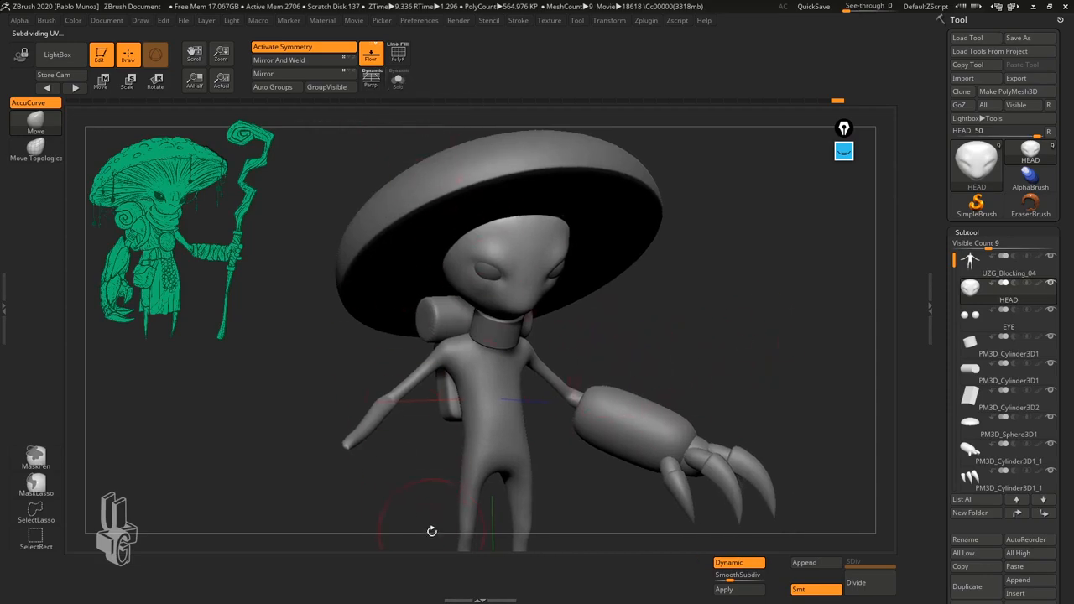
# - Isolate the head and round off the top and side of the skull with the Move brush
pyautogui.click(400, 82)
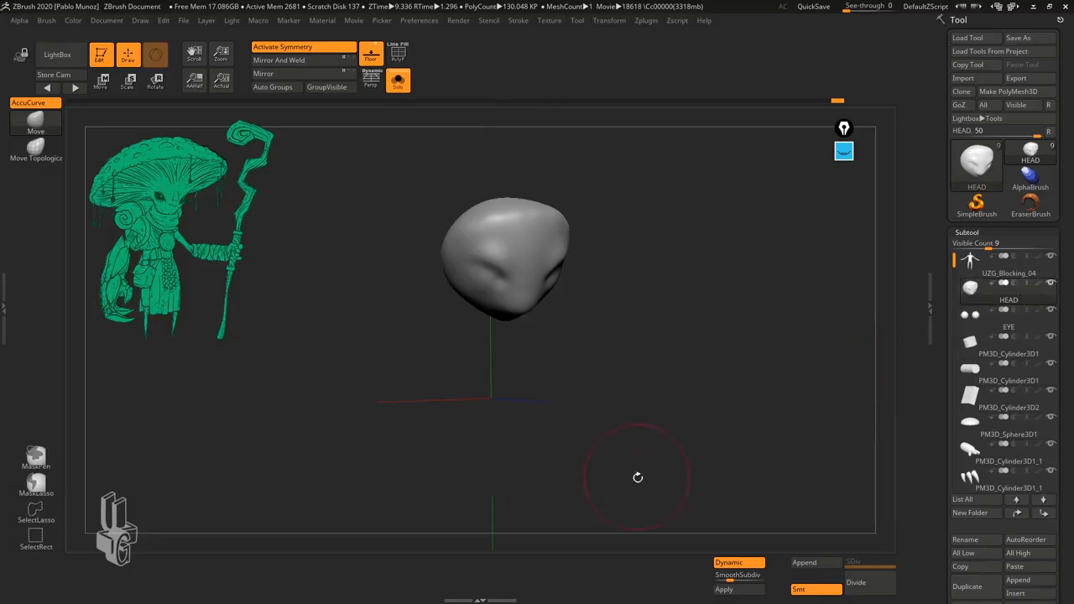
pyautogui.moveTo(648, 375); pyautogui.dragTo(614, 268)
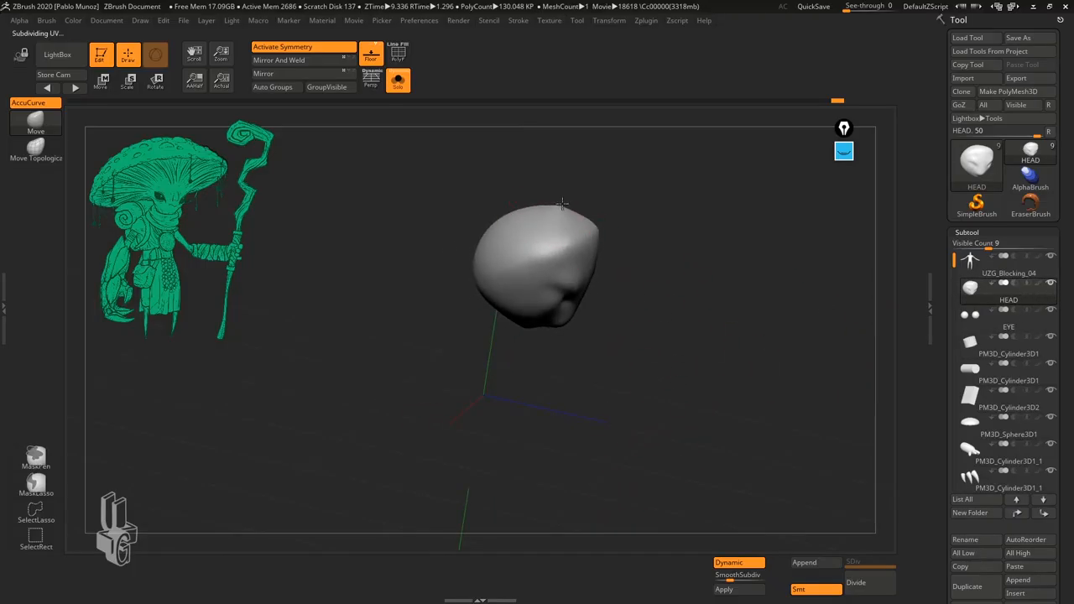
pyautogui.moveTo(584, 209)
pyautogui.mouseDown()
pyautogui.moveTo(607, 204)
pyautogui.moveTo(576, 192)
pyautogui.moveTo(623, 204)
pyautogui.moveTo(610, 197)
pyautogui.mouseUp()
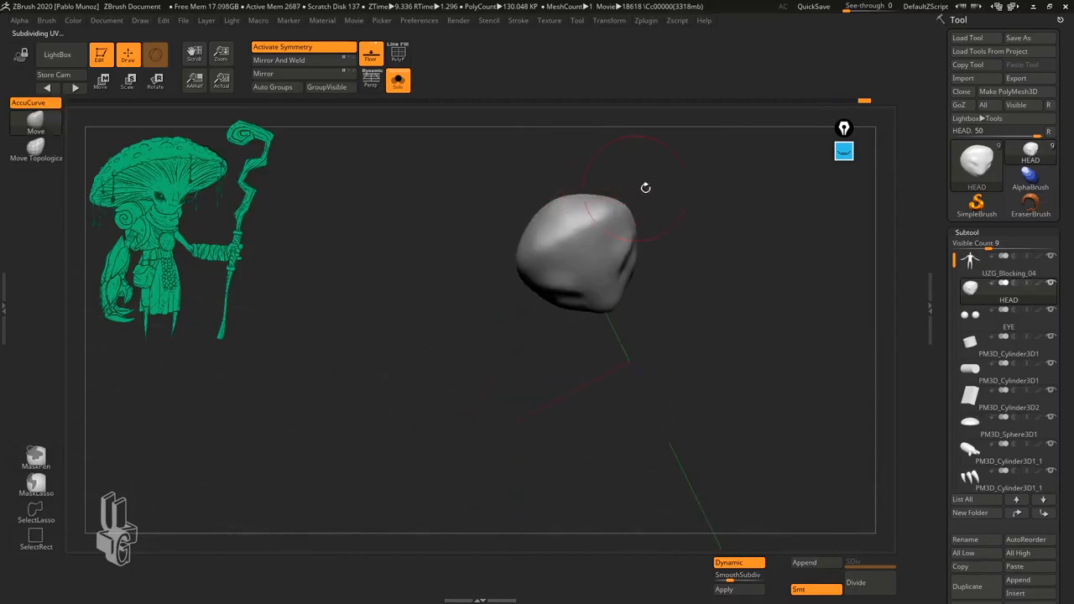
pyautogui.hotkey('ctrl', 'z')
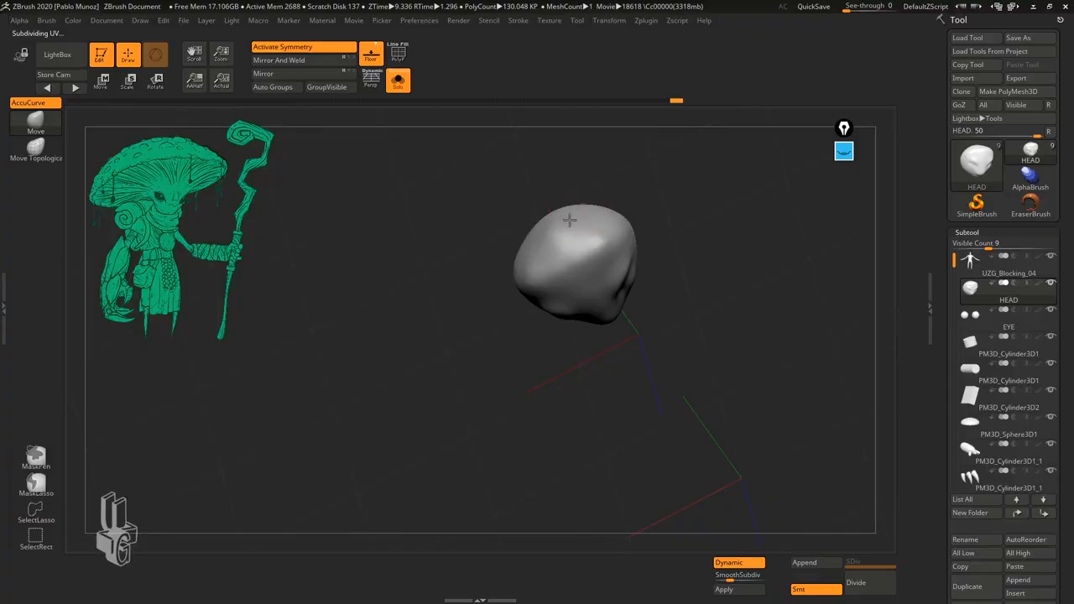
pyautogui.hotkey('ctrl', 'shift', 'z')
pyautogui.moveTo(693, 261); pyautogui.dragTo(439, 129)
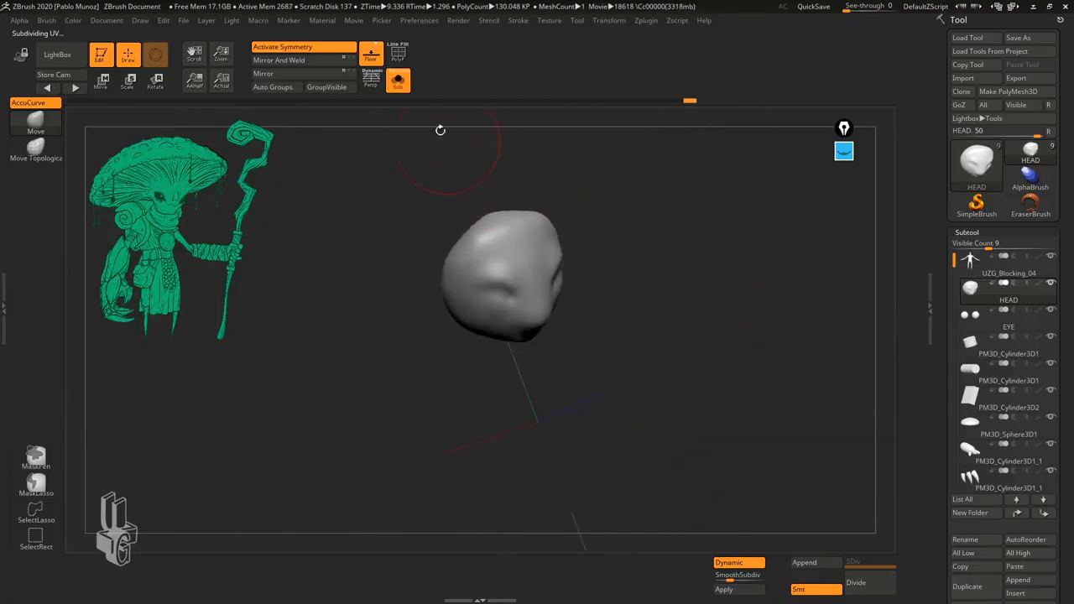
# - Bring back the full character, select the mushroom cap, isolate it and turn on symmetry
pyautogui.click(400, 84)
pyautogui.moveTo(705, 309); pyautogui.dragTo(669, 281)
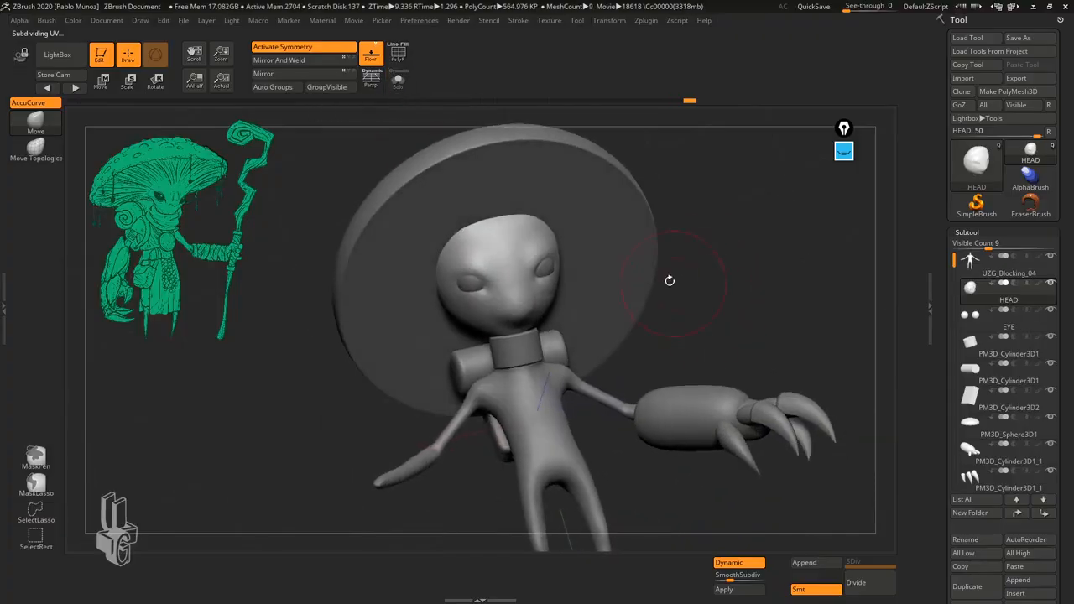
pyautogui.keyDown('alt'); pyautogui.click(637, 253); pyautogui.keyUp('alt')
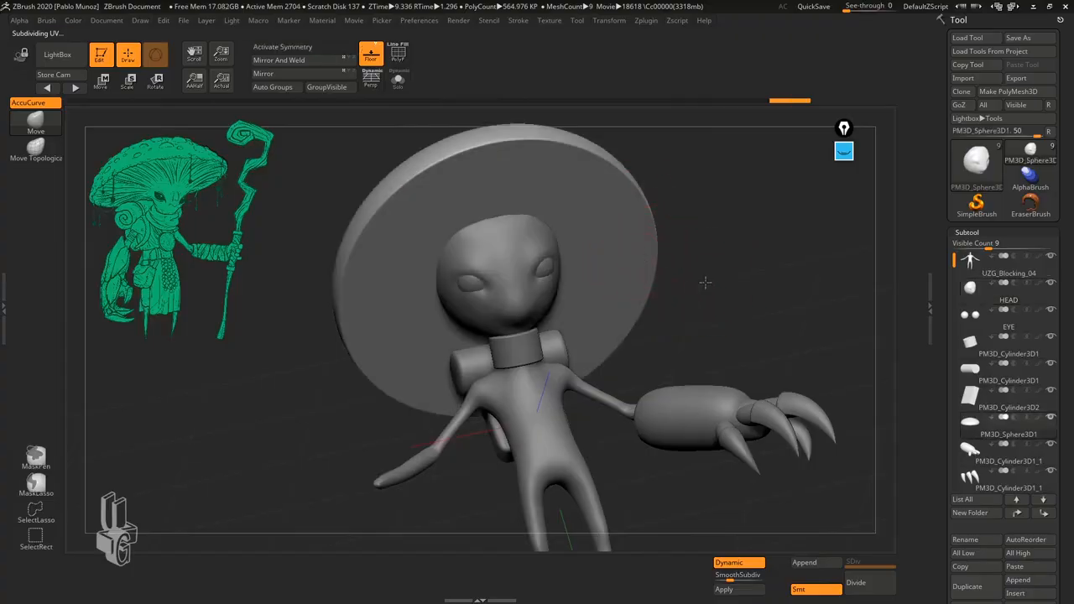
pyautogui.moveTo(705, 282); pyautogui.dragTo(692, 354)
pyautogui.click(400, 84)
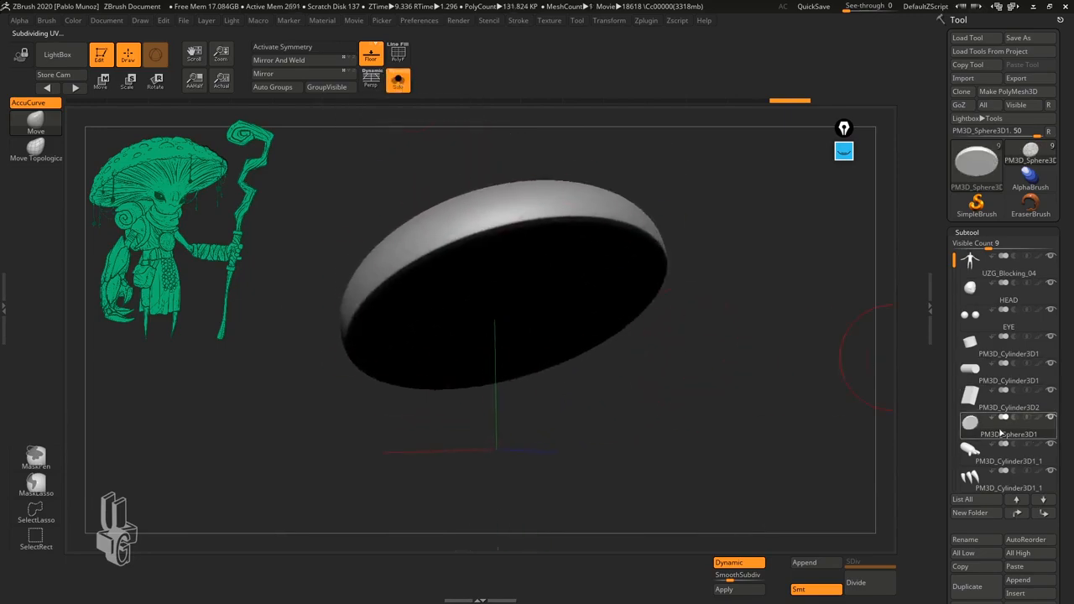
pyautogui.moveTo(663, 406); pyautogui.dragTo(656, 372)
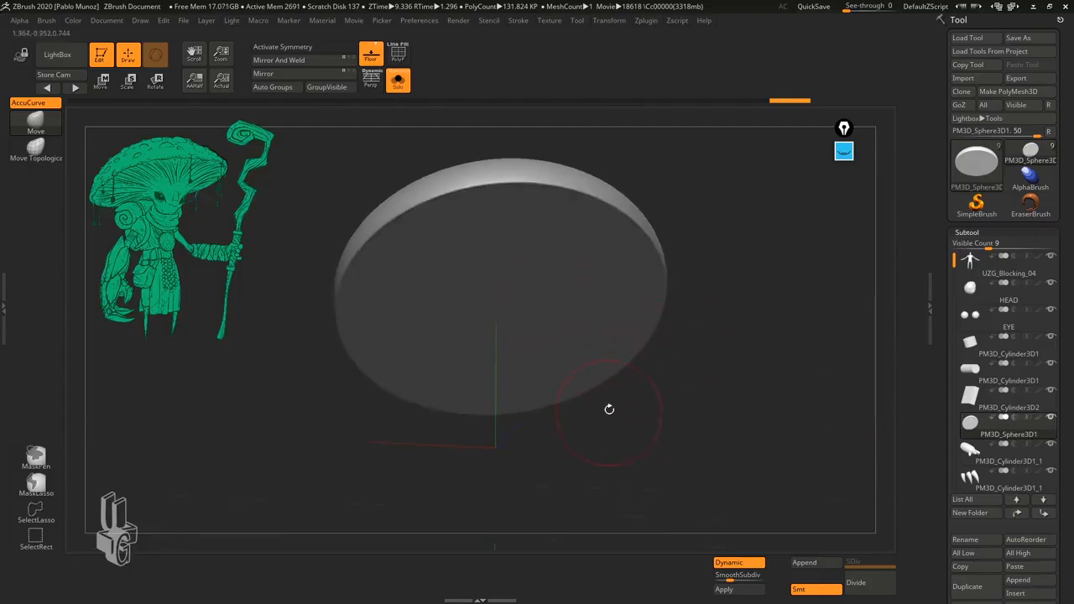
pyautogui.press('x')
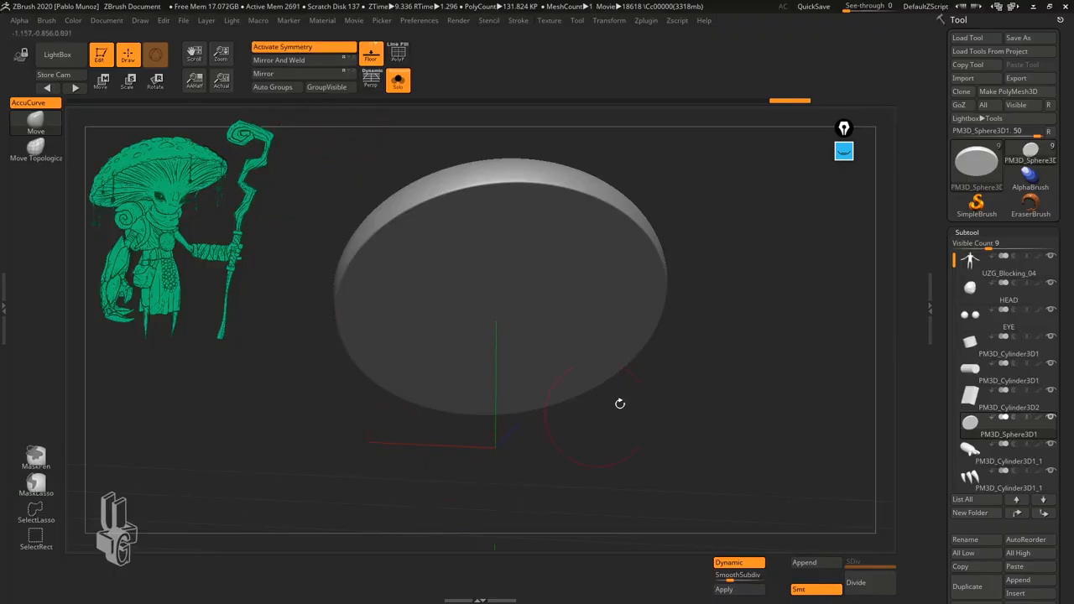
# - Set the Move brush's draw size to about 386 and push the flat underside of the cap inward to begin hollowing it
pyautogui.press('space')
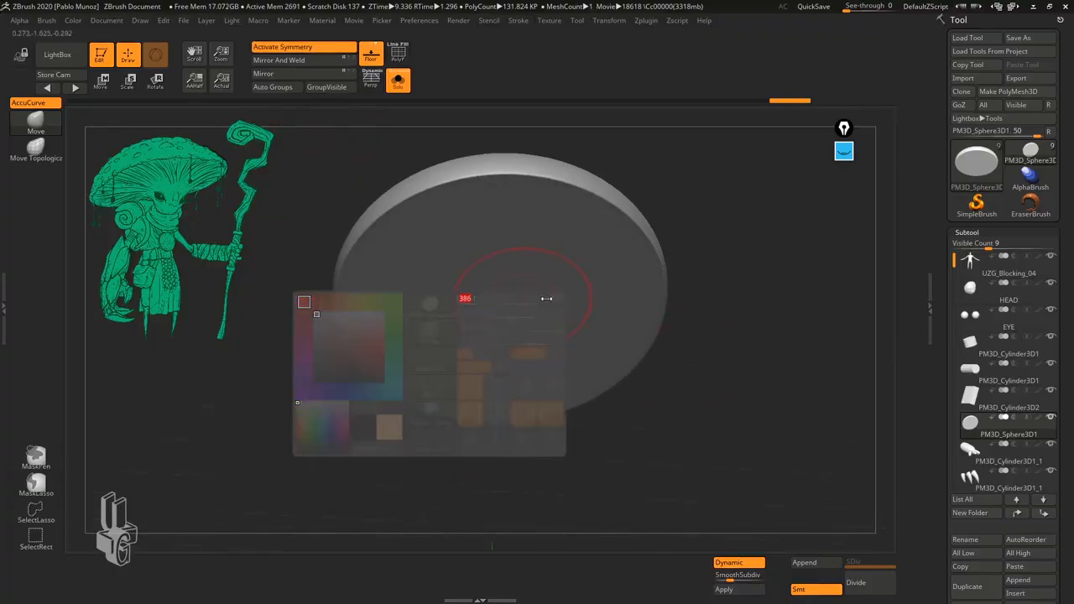
pyautogui.moveTo(629, 288); pyautogui.dragTo(633, 293, button='right')
pyautogui.moveTo(633, 293)
pyautogui.mouseDown()
pyautogui.moveTo(570, 217)
pyautogui.moveTo(525, 194)
pyautogui.mouseUp()
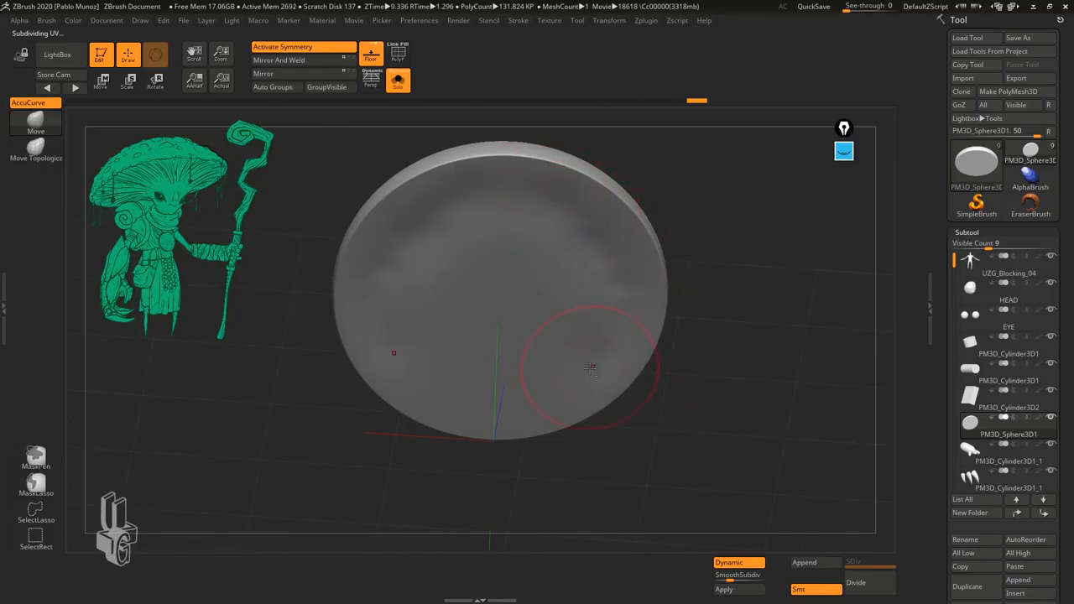
pyautogui.moveTo(590, 364); pyautogui.dragTo(519, 408)
pyautogui.hotkey('ctrl', 'z')
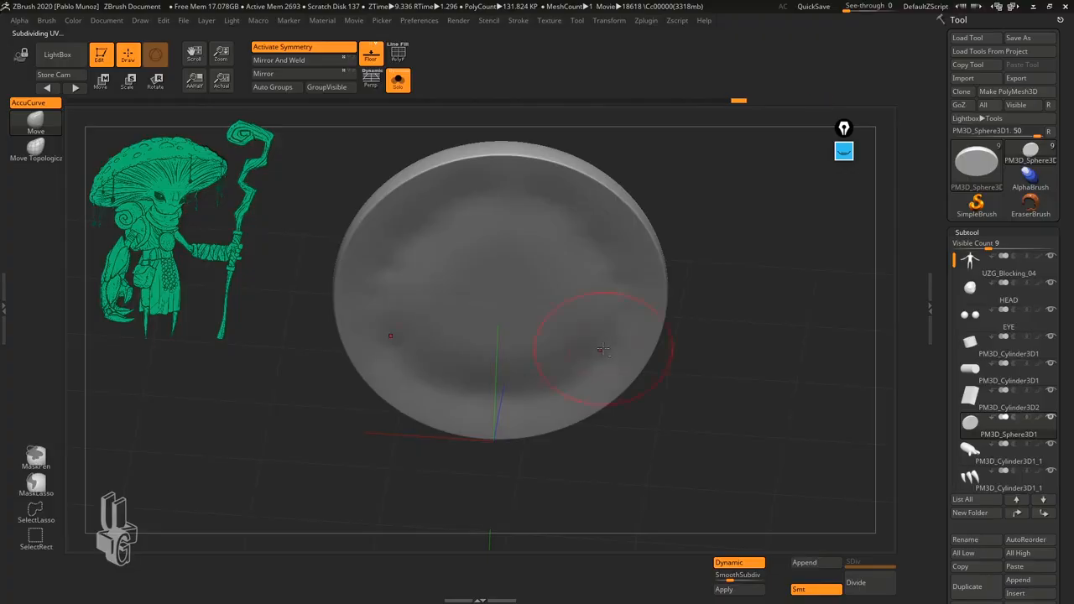
pyautogui.hotkey('ctrl', 'shift', 'z')
# - Deepen the hollow along the lower and side areas of the cap's underside
pyautogui.moveTo(640, 328)
pyautogui.mouseDown(button='right')
pyautogui.moveTo(631, 319)
pyautogui.moveTo(701, 288)
pyautogui.mouseUp(button='right')
pyautogui.hotkey('ctrl', 'shift', 'z')
pyautogui.hotkey('ctrl', 'shift', 'z')
pyautogui.hotkey('ctrl', 'shift', 'z')
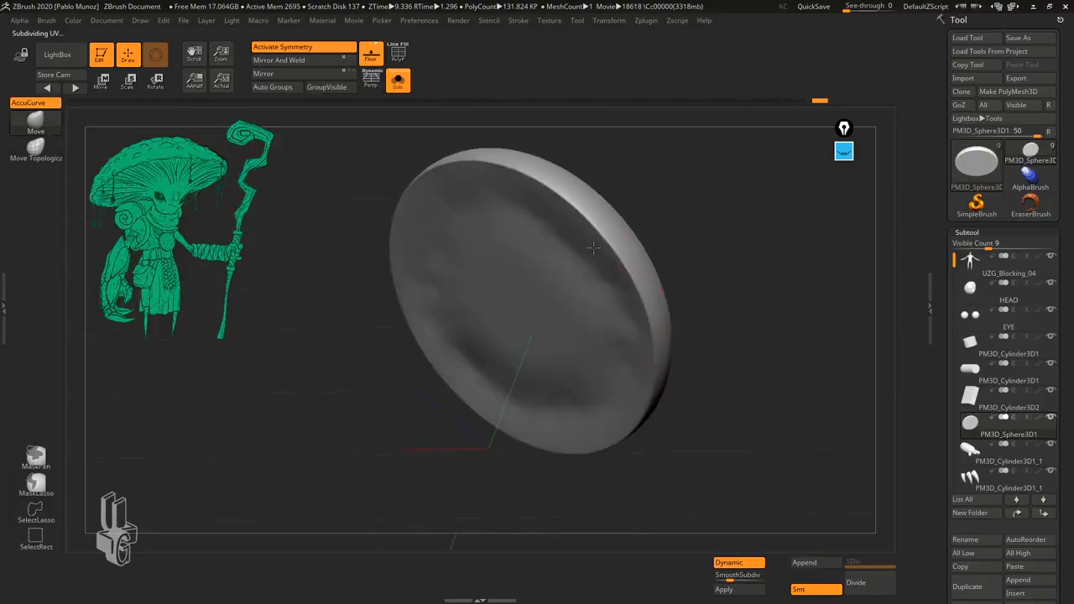
pyautogui.hotkey('ctrl', 'z')
pyautogui.hotkey('ctrl', 'shift', 'z')
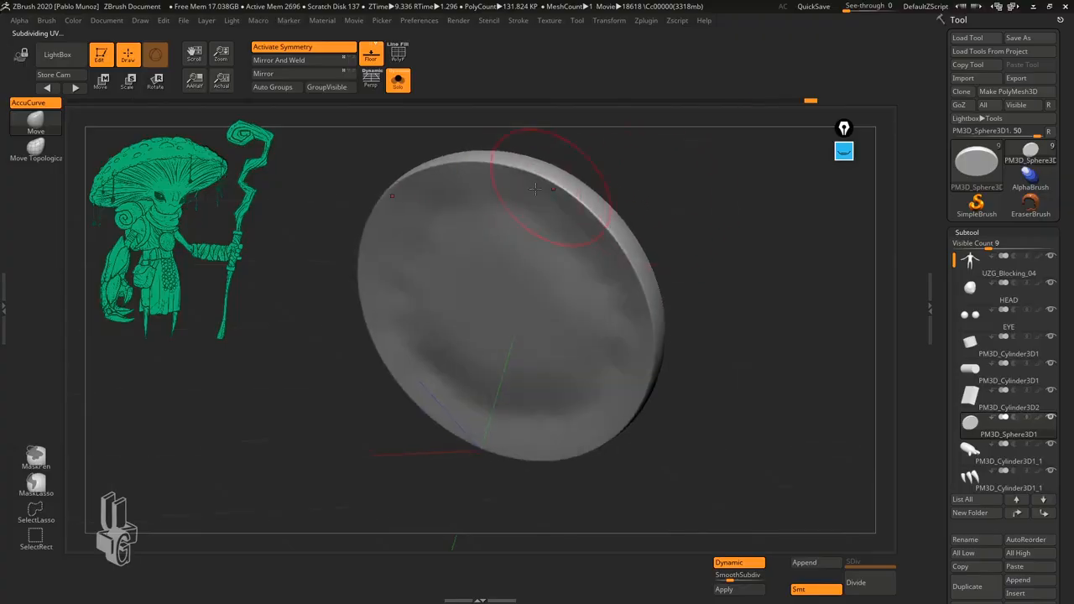
# - Extend the hollow towards the cap's rim, working around the upper and lower edges of the underside
pyautogui.moveTo(486, 176)
pyautogui.mouseDown(button='right')
pyautogui.moveTo(724, 307)
pyautogui.moveTo(705, 312)
pyautogui.mouseUp(button='right')
pyautogui.hotkey('ctrl', 'shift', 'z')
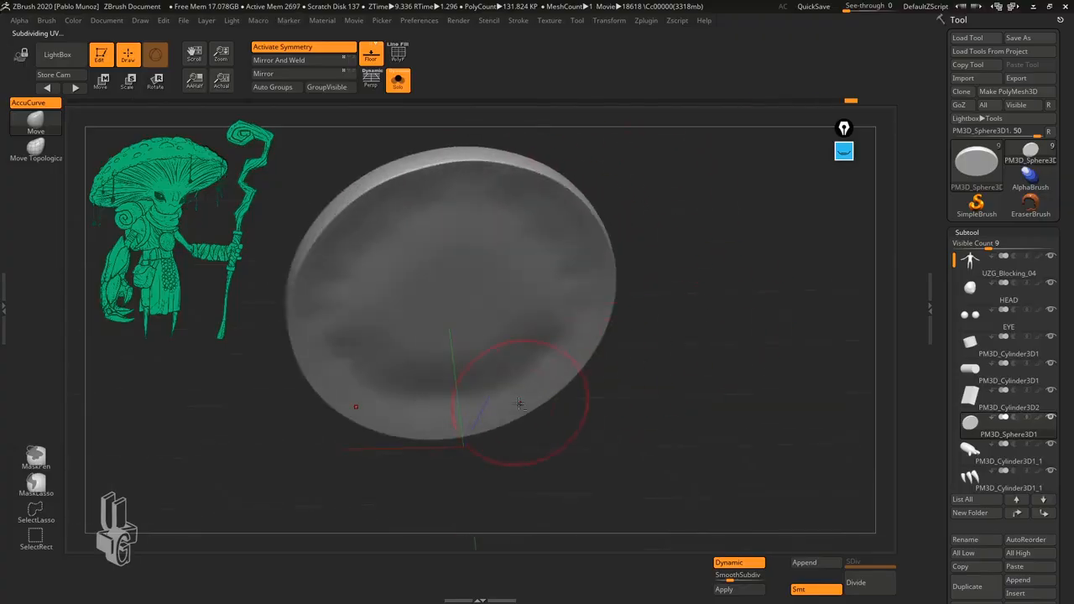
pyautogui.hotkey('ctrl', 'z')
pyautogui.moveTo(640, 370); pyautogui.dragTo(687, 343, button='right')
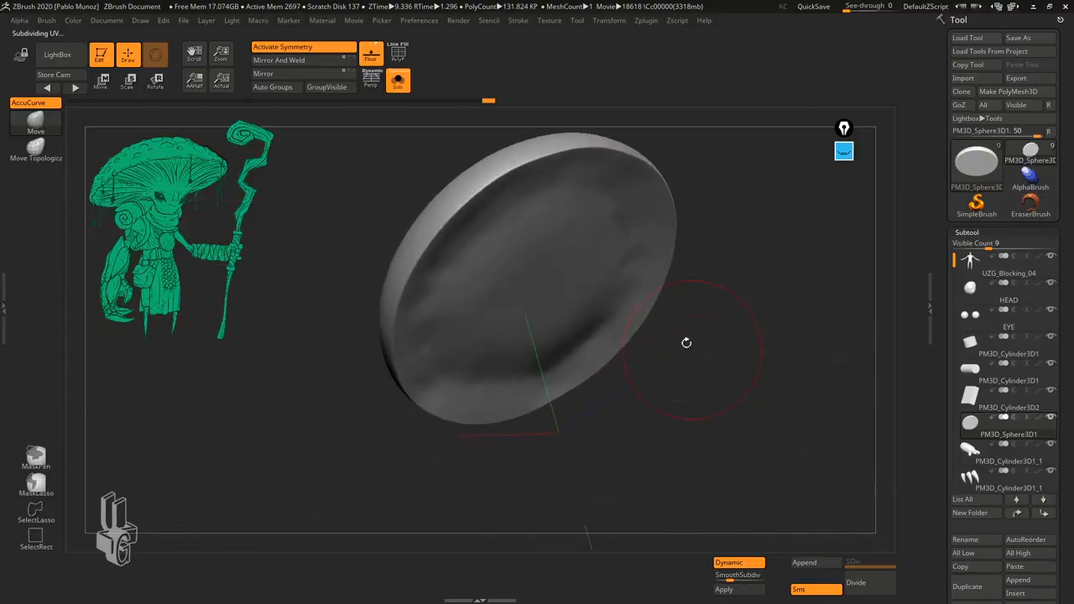
pyautogui.moveTo(676, 324); pyautogui.dragTo(612, 316)
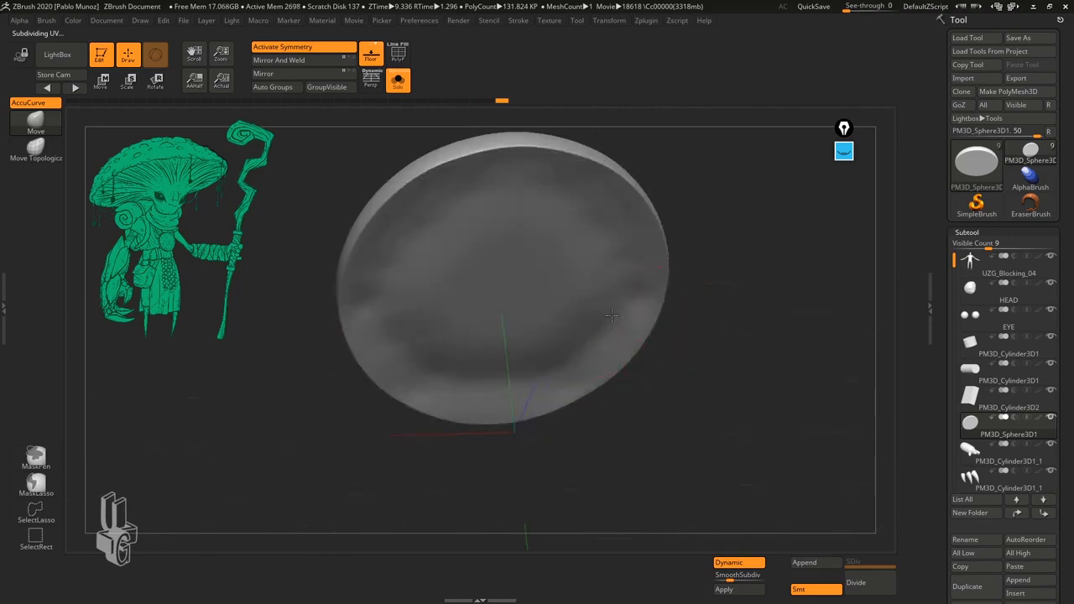
pyautogui.moveTo(685, 309)
pyautogui.mouseDown()
pyautogui.moveTo(719, 316)
pyautogui.moveTo(717, 329)
pyautogui.moveTo(677, 328)
pyautogui.moveTo(698, 315)
pyautogui.moveTo(594, 338)
pyautogui.moveTo(582, 303)
pyautogui.mouseUp()
# - Turn off AccuCurve, show the whole character again and push the cap's underside inward beside the head
pyautogui.click(610, 322)
pyautogui.click(398, 80)
pyautogui.moveTo(680, 283); pyautogui.dragTo(677, 260)
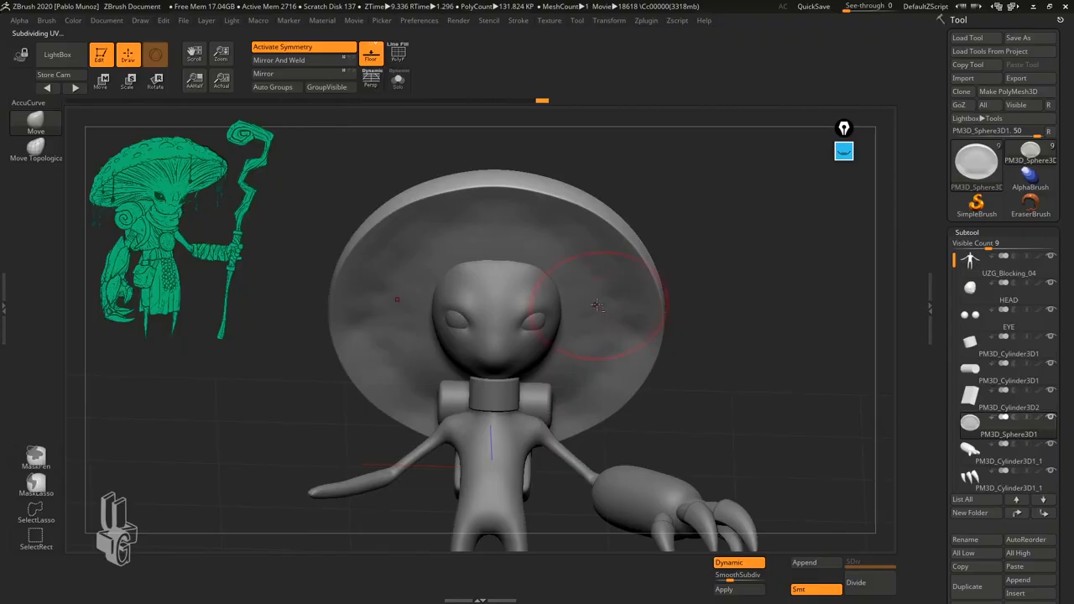
pyautogui.moveTo(596, 305); pyautogui.dragTo(549, 254)
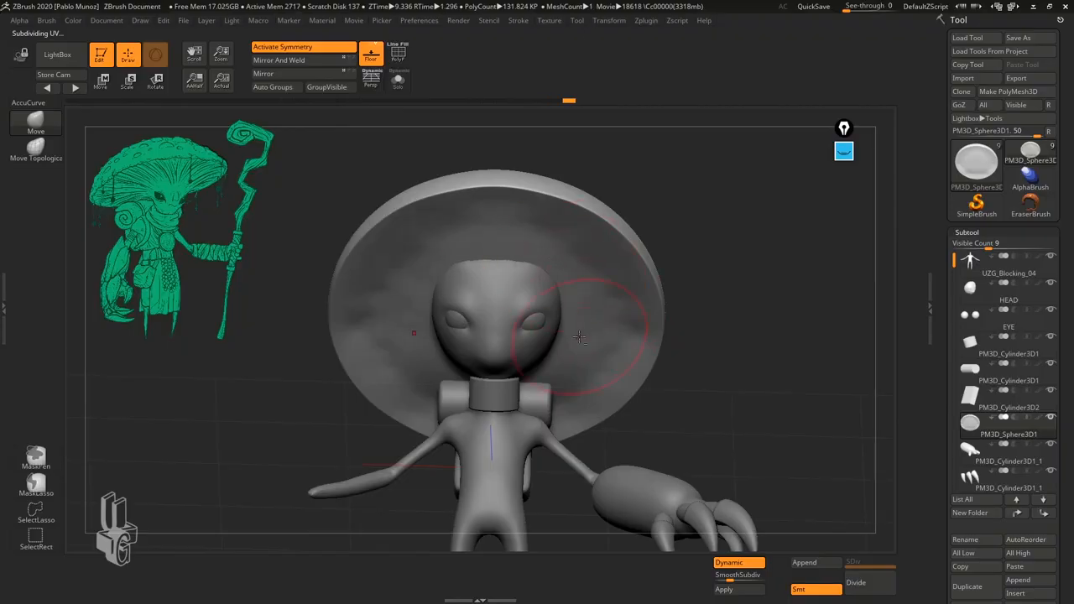
pyautogui.moveTo(705, 307)
pyautogui.mouseDown()
pyautogui.moveTo(725, 312)
pyautogui.moveTo(708, 307)
pyautogui.mouseUp()
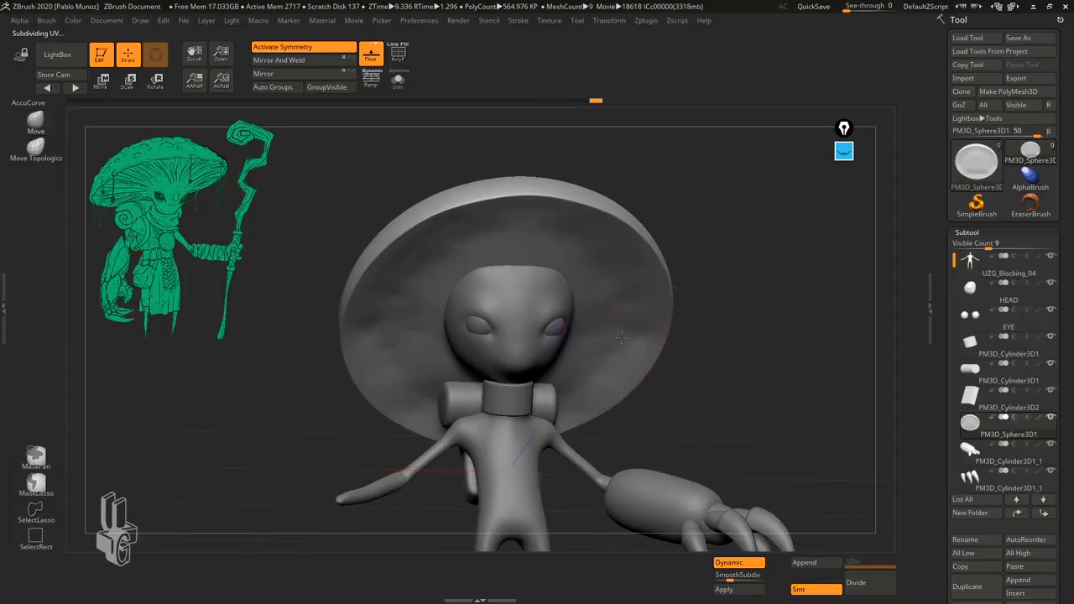
# - Smooth the lumpy underside of the cap on the claw-arm side of the head
pyautogui.moveTo(597, 243)
pyautogui.keyDown('shift'); pyautogui.mouseDown()
pyautogui.moveTo(556, 210)
pyautogui.moveTo(638, 291)
pyautogui.mouseUp(); pyautogui.keyUp('shift')
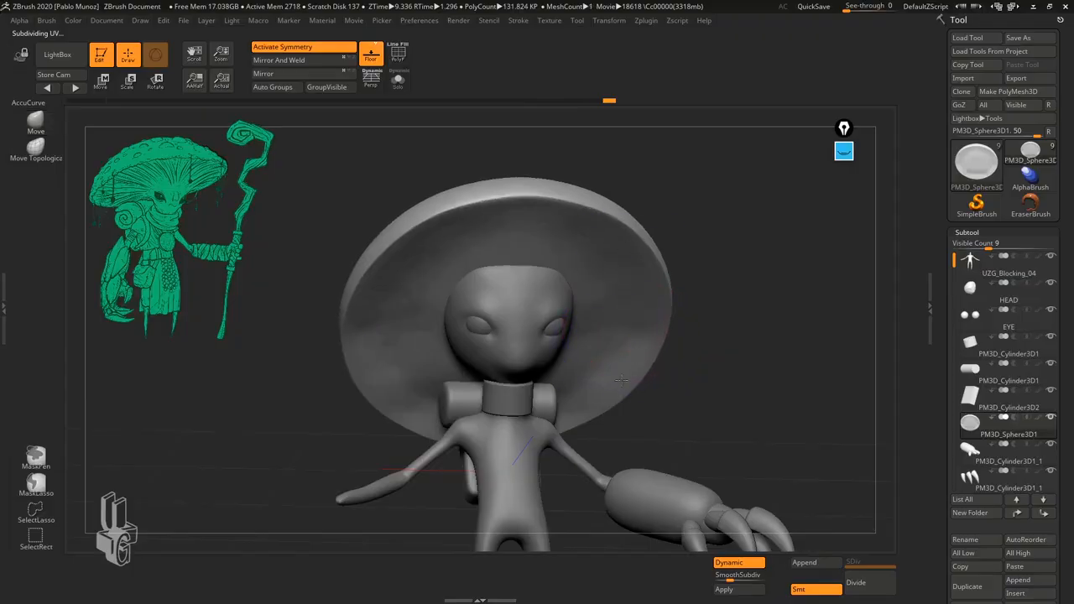
pyautogui.keyDown('shift'); pyautogui.moveTo(622, 380); pyautogui.dragTo(605, 344); pyautogui.keyUp('shift')
pyautogui.moveTo(744, 328); pyautogui.dragTo(713, 329)
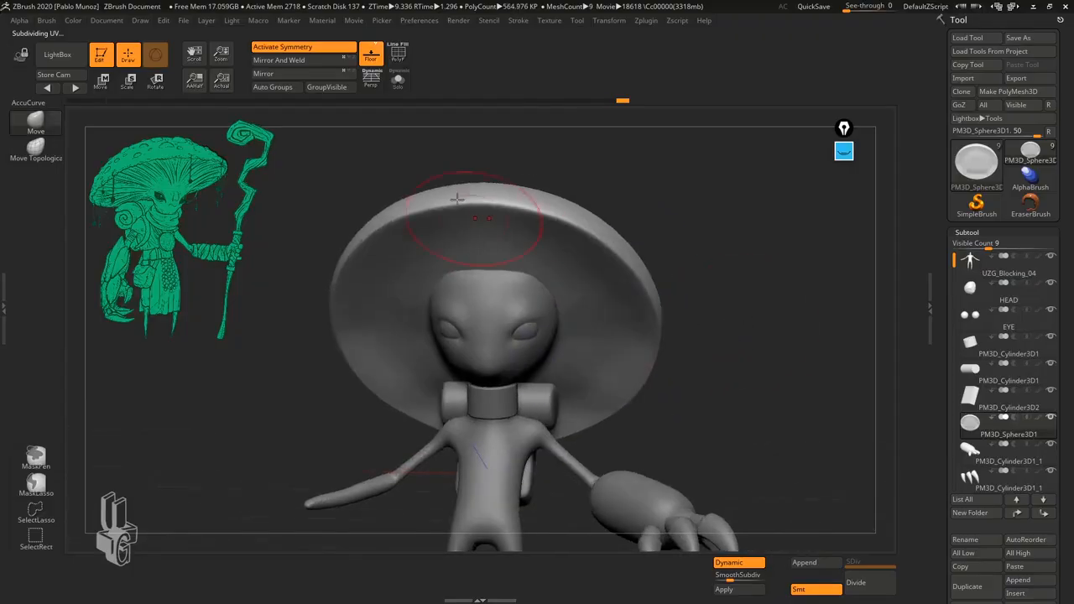
# - Isolate the cap and smooth its hollowed underside, including the lower part of the cavity
pyautogui.click(397, 85)
pyautogui.moveTo(637, 262)
pyautogui.mouseDown()
pyautogui.moveTo(633, 391)
pyautogui.moveTo(545, 449)
pyautogui.moveTo(638, 380)
pyautogui.moveTo(526, 391)
pyautogui.moveTo(604, 306)
pyautogui.mouseUp()
pyautogui.moveTo(697, 273); pyautogui.dragTo(694, 324)
pyautogui.keyDown('shift'); pyautogui.moveTo(579, 377); pyautogui.dragTo(537, 385); pyautogui.keyUp('shift')
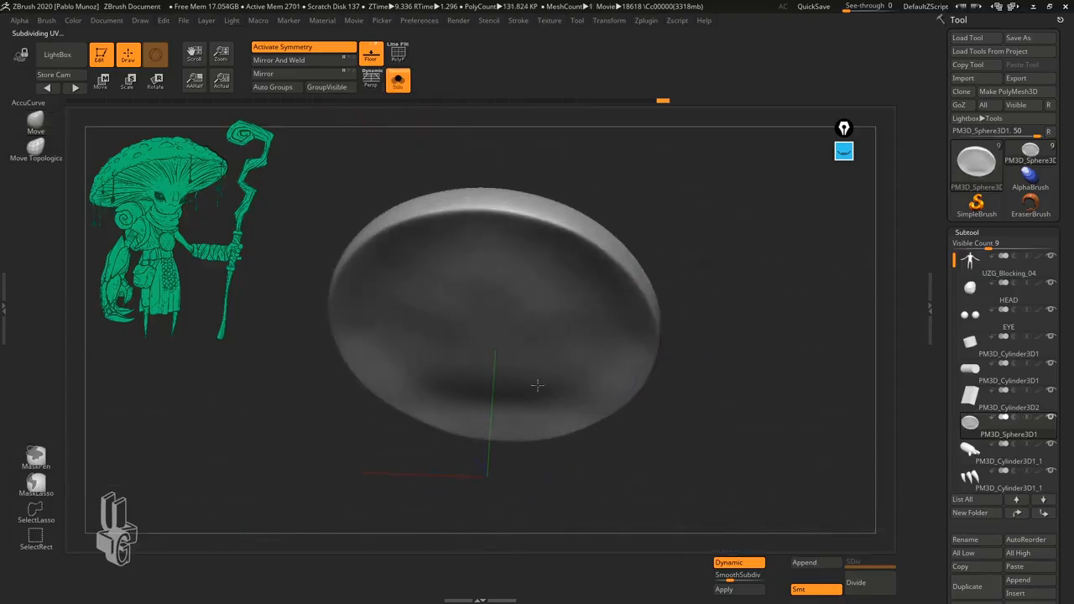
# - Show the whole character again and continue shaping the cap's hollow around the head with the Move brush
pyautogui.click(398, 80)
pyautogui.moveTo(674, 283)
pyautogui.mouseDown()
pyautogui.moveTo(685, 281)
pyautogui.moveTo(640, 288)
pyautogui.mouseUp()
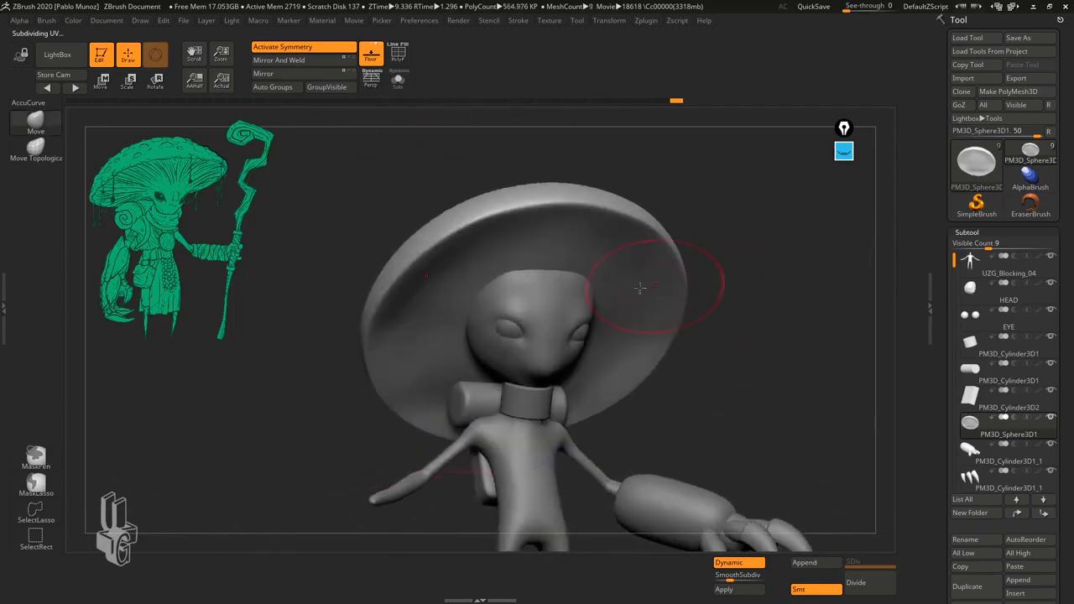
pyautogui.click(35, 123)
pyautogui.moveTo(714, 321)
pyautogui.mouseDown()
pyautogui.moveTo(539, 276)
pyautogui.moveTo(534, 247)
pyautogui.mouseUp()
# - Select the head and reshape its upper forehead where it meets the cap
pyautogui.keyDown('alt'); pyautogui.click(540, 283); pyautogui.keyUp('alt')
pyautogui.moveTo(732, 287); pyautogui.dragTo(667, 262)
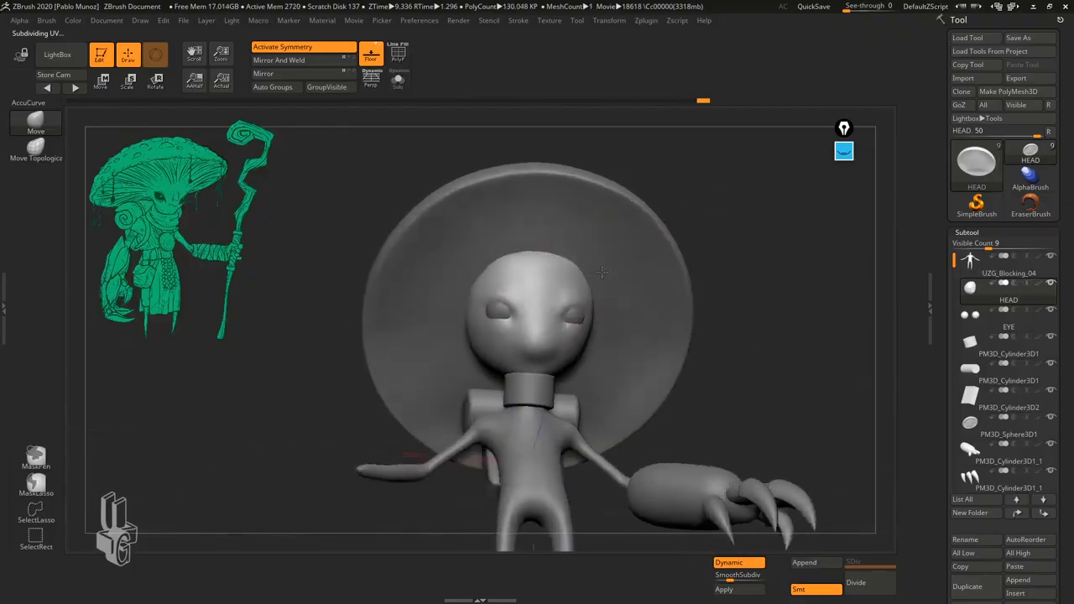
pyautogui.moveTo(570, 264)
pyautogui.mouseDown()
pyautogui.moveTo(587, 216)
pyautogui.moveTo(705, 306)
pyautogui.moveTo(618, 294)
pyautogui.moveTo(641, 296)
pyautogui.moveTo(629, 279)
pyautogui.moveTo(676, 314)
pyautogui.moveTo(622, 364)
pyautogui.mouseUp()
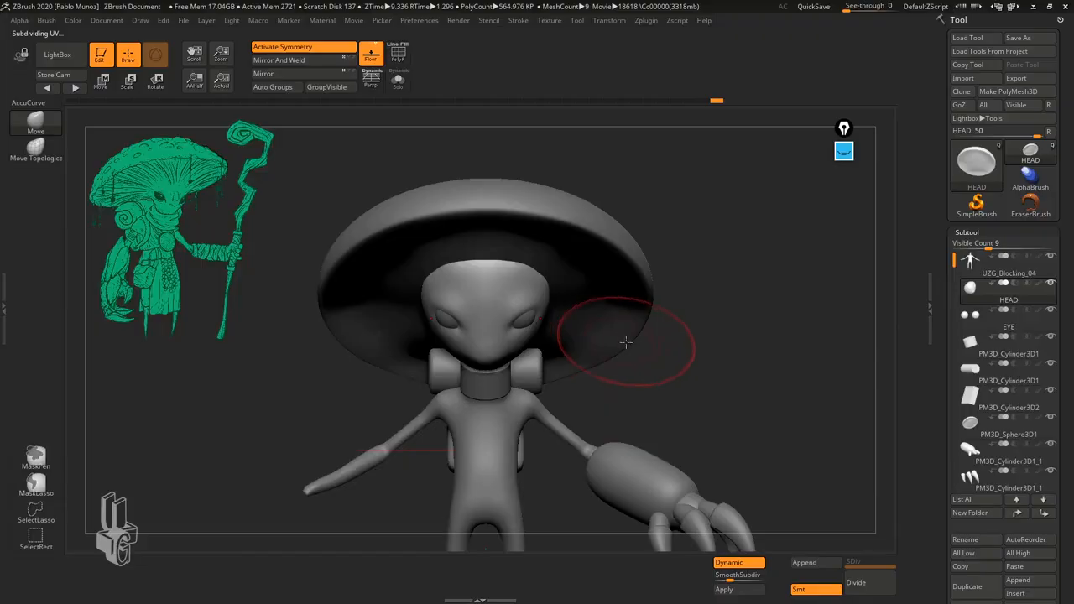
# - Select the cap and deepen its hollow above and beside the head, refining the inner edge of the rim
pyautogui.keyDown('alt'); pyautogui.click(604, 249); pyautogui.keyUp('alt')
pyautogui.keyDown('alt'); pyautogui.moveTo(676, 378); pyautogui.dragTo(733, 331); pyautogui.keyUp('alt')
pyautogui.moveTo(671, 384)
pyautogui.mouseDown()
pyautogui.moveTo(643, 314)
pyautogui.moveTo(623, 359)
pyautogui.mouseUp()
pyautogui.moveTo(678, 314); pyautogui.dragTo(525, 238)
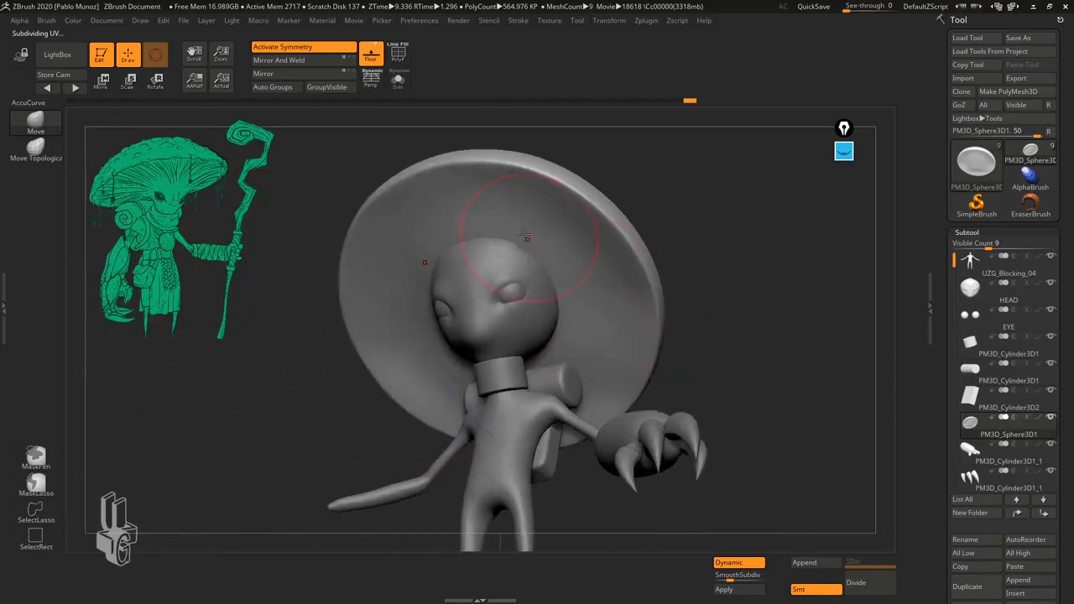
pyautogui.moveTo(650, 204); pyautogui.dragTo(705, 206)
pyautogui.keyDown('alt'); pyautogui.moveTo(658, 233); pyautogui.dragTo(734, 255); pyautogui.keyUp('alt')
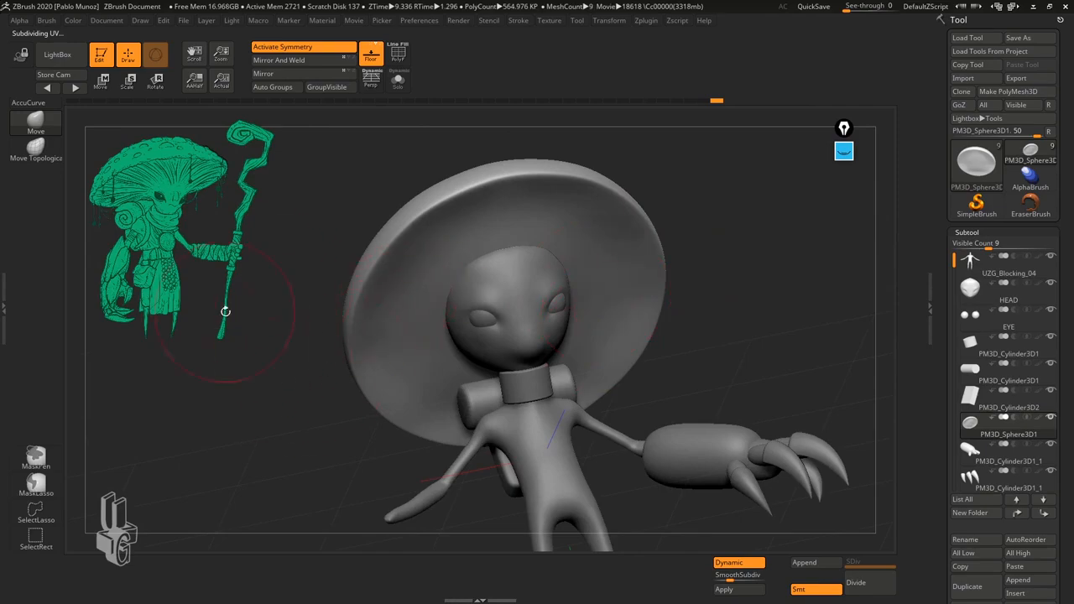
# - Smooth the cap's inner rim and underside on the side opposite the claw arm
pyautogui.moveTo(253, 404); pyautogui.dragTo(285, 390)
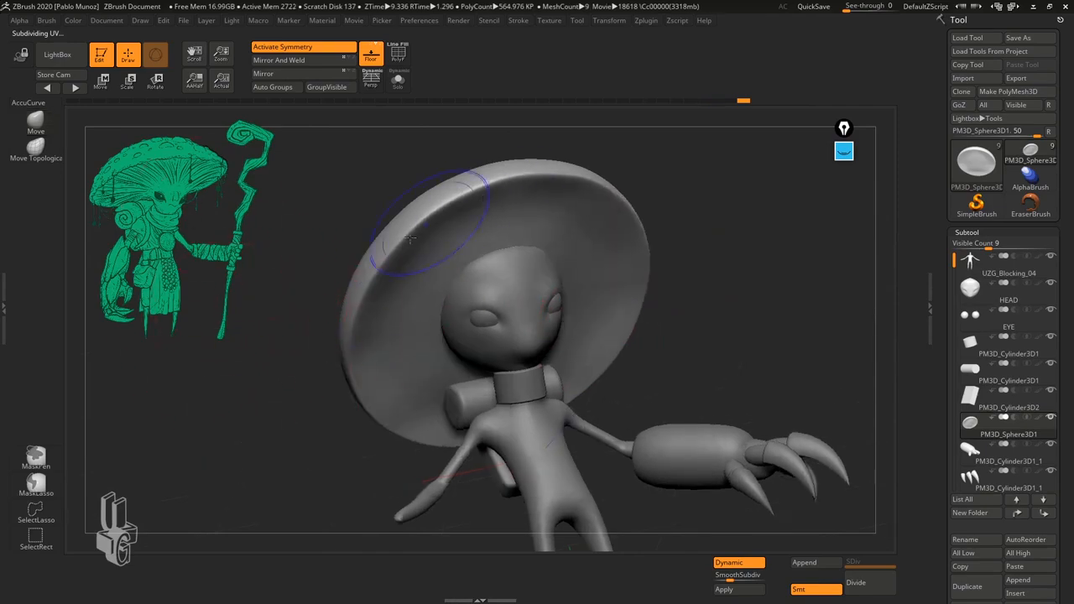
pyautogui.moveTo(422, 286); pyautogui.dragTo(391, 360)
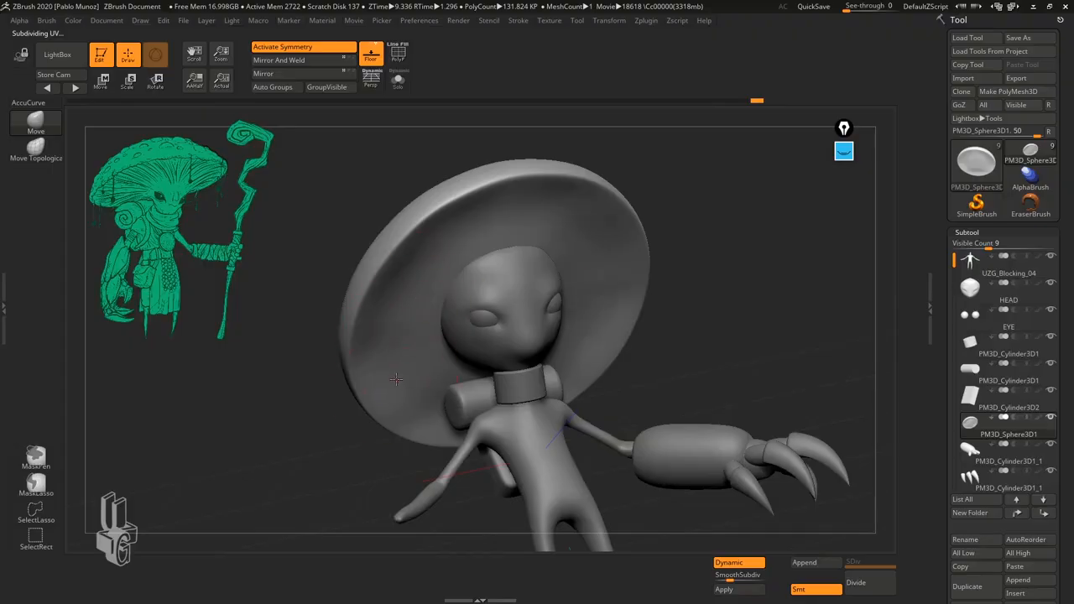
pyautogui.moveTo(660, 327); pyautogui.dragTo(533, 339)
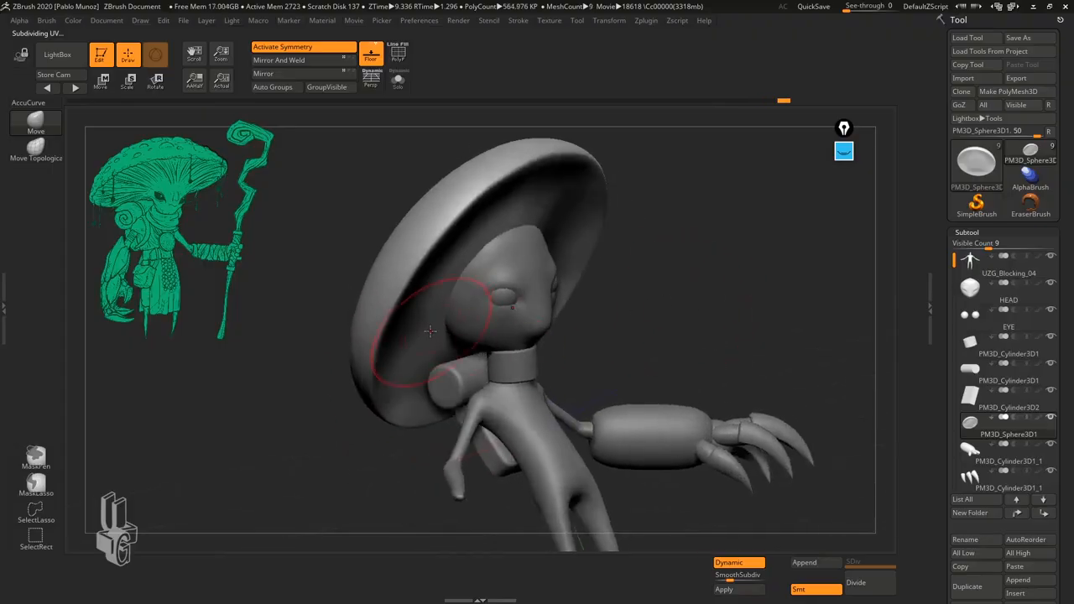
# - Refine the cap's underside above the forehead with the Move brush and check the whole character from the front
pyautogui.moveTo(649, 288)
pyautogui.keyDown('alt'); pyautogui.mouseDown()
pyautogui.moveTo(662, 261)
pyautogui.moveTo(620, 278)
pyautogui.moveTo(568, 230)
pyautogui.mouseUp(); pyautogui.keyUp('alt')
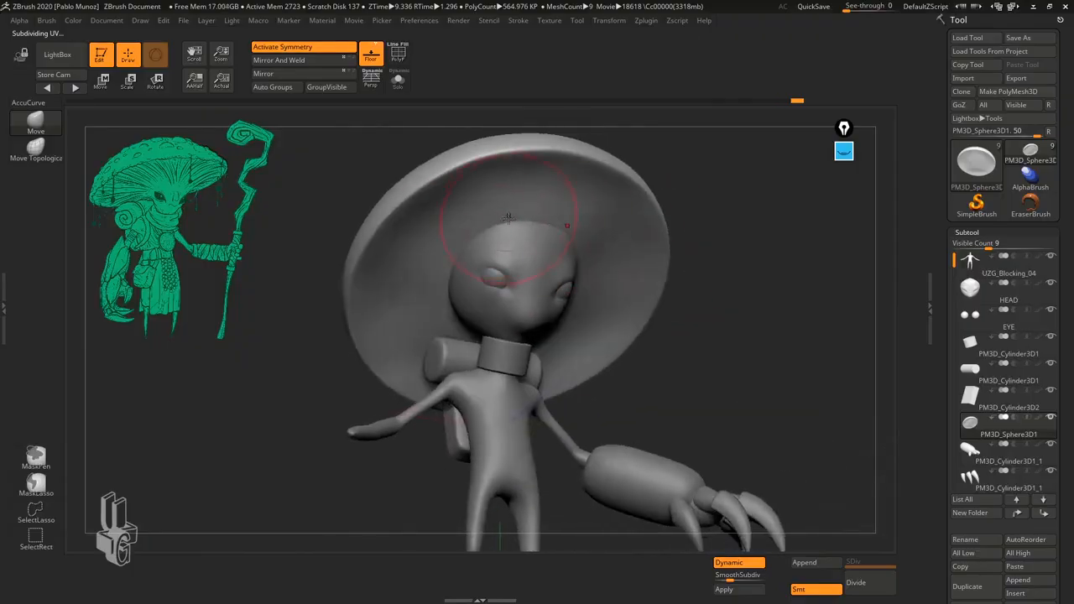
pyautogui.moveTo(507, 216); pyautogui.dragTo(542, 245)
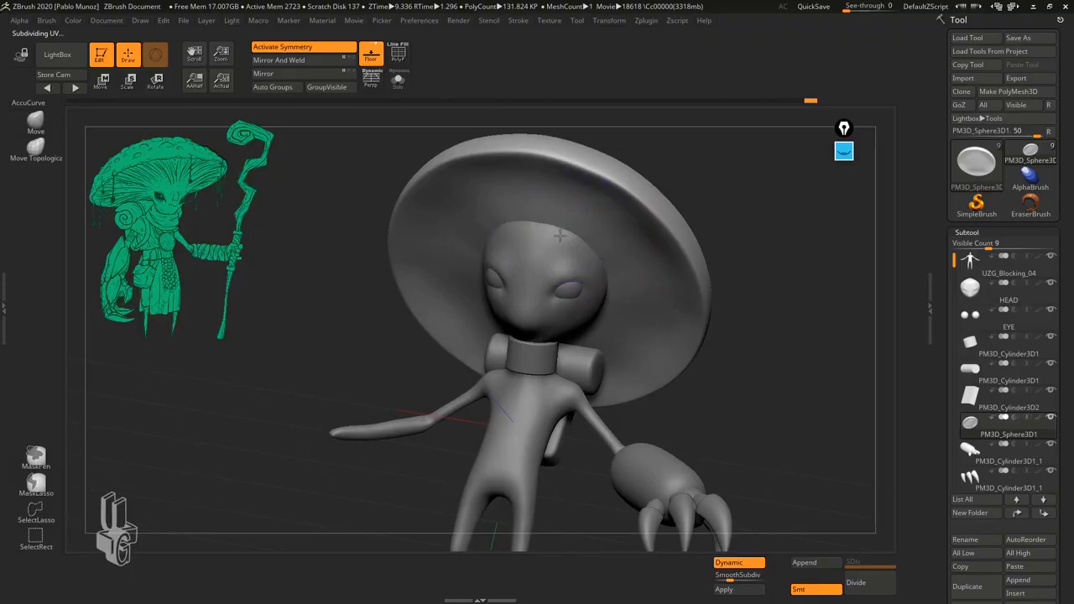
pyautogui.moveTo(755, 288)
pyautogui.keyDown('shift'); pyautogui.mouseDown()
pyautogui.moveTo(716, 337)
pyautogui.moveTo(712, 315)
pyautogui.moveTo(726, 348)
pyautogui.moveTo(698, 376)
pyautogui.moveTo(694, 330)
pyautogui.moveTo(643, 285)
pyautogui.moveTo(659, 319)
pyautogui.mouseUp(); pyautogui.keyUp('shift')
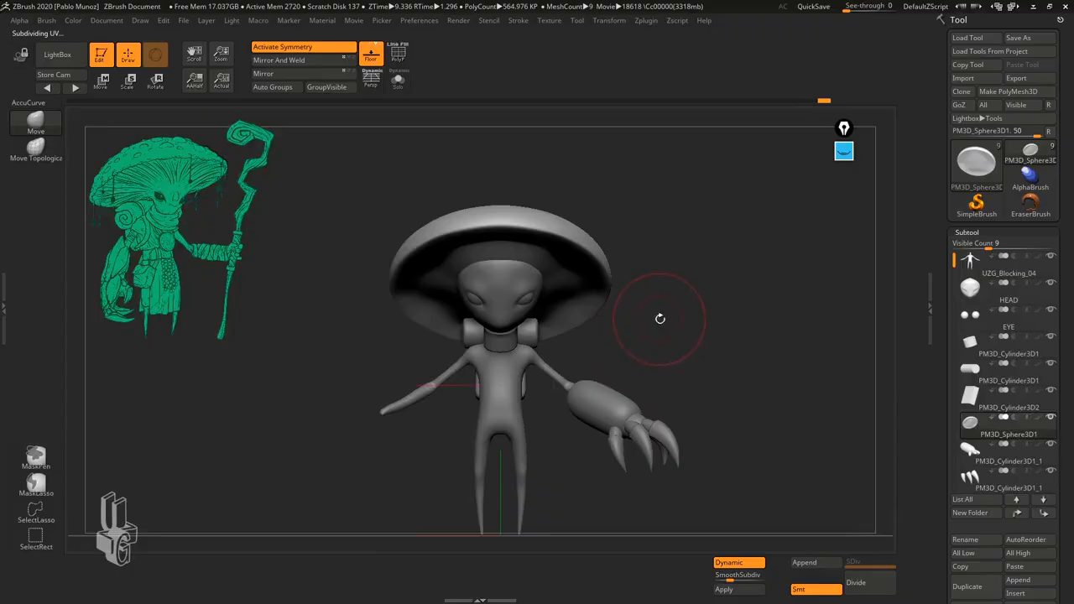
# - Isolate the head and shape the neck stub on its underside with the Move brush
pyautogui.keyDown('alt'); pyautogui.click(505, 280); pyautogui.keyUp('alt')
pyautogui.click(399, 81)
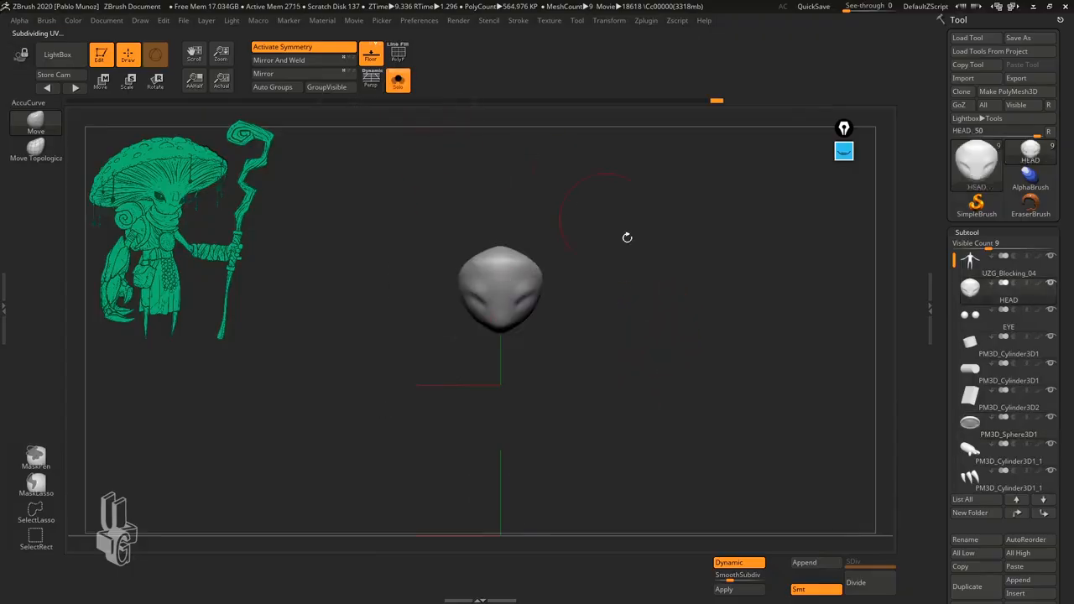
pyautogui.moveTo(627, 238)
pyautogui.mouseDown()
pyautogui.moveTo(602, 295)
pyautogui.moveTo(585, 288)
pyautogui.moveTo(619, 310)
pyautogui.moveTo(615, 320)
pyautogui.moveTo(592, 323)
pyautogui.moveTo(580, 351)
pyautogui.moveTo(643, 378)
pyautogui.moveTo(657, 366)
pyautogui.moveTo(679, 309)
pyautogui.moveTo(560, 371)
pyautogui.moveTo(520, 352)
pyautogui.moveTo(527, 365)
pyautogui.mouseUp()
pyautogui.press('space')
pyautogui.moveTo(631, 336); pyautogui.dragTo(596, 401)
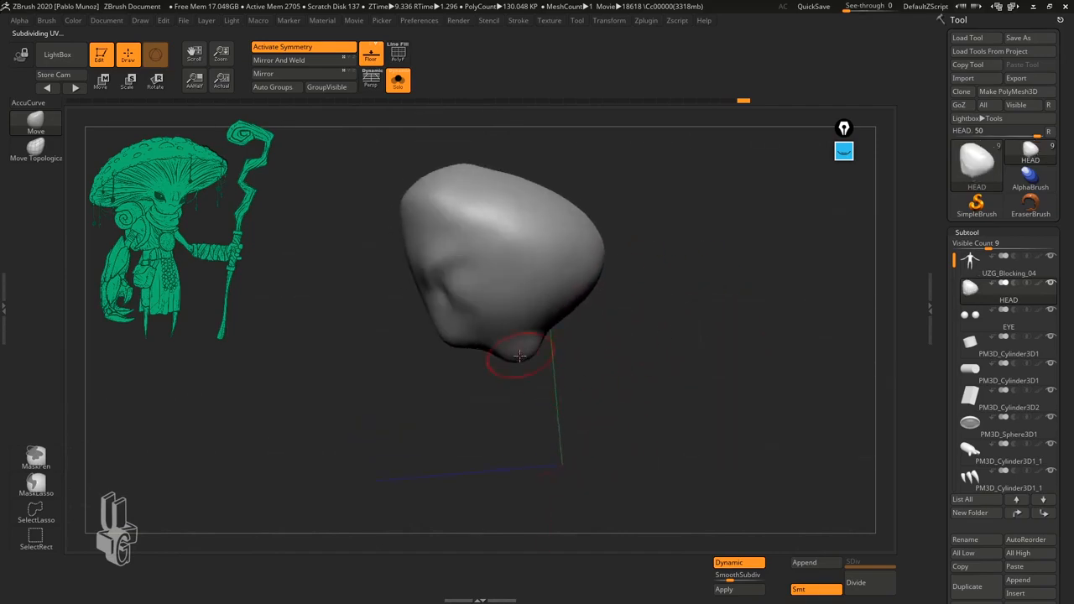
pyautogui.moveTo(519, 356); pyautogui.dragTo(525, 360)
pyautogui.moveTo(575, 371)
pyautogui.mouseDown()
pyautogui.moveTo(498, 347)
pyautogui.moveTo(654, 364)
pyautogui.moveTo(573, 385)
pyautogui.mouseUp()
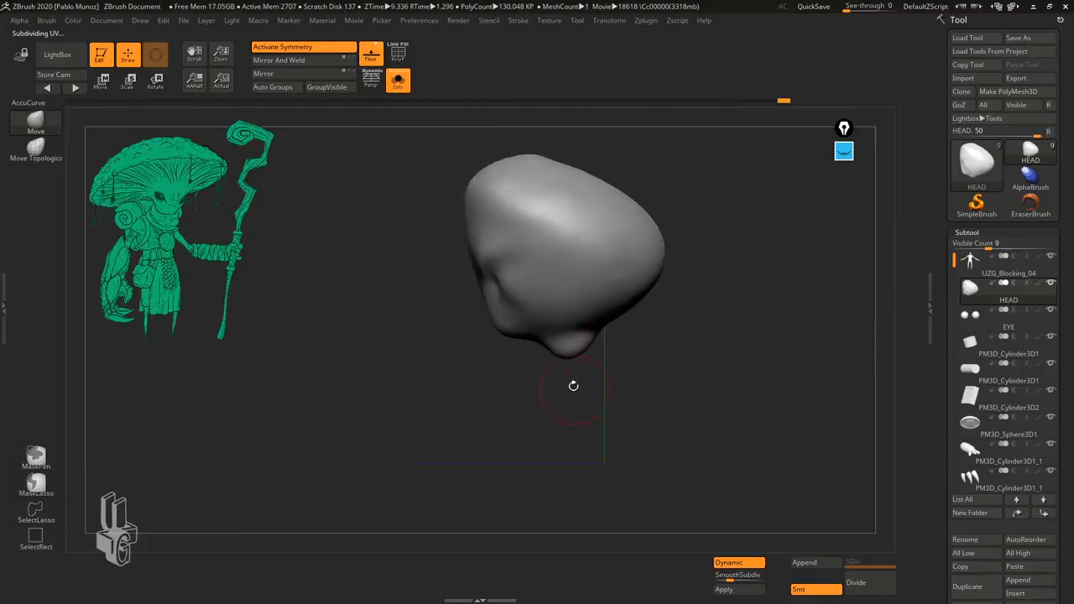
# - Refine the head's lower back and its transition into the neck, comparing the isolated head with the whole character
pyautogui.click(399, 82)
pyautogui.moveTo(492, 408)
pyautogui.mouseDown()
pyautogui.moveTo(511, 408)
pyautogui.moveTo(624, 342)
pyautogui.moveTo(557, 348)
pyautogui.moveTo(619, 324)
pyautogui.moveTo(559, 353)
pyautogui.moveTo(550, 339)
pyautogui.moveTo(607, 335)
pyautogui.mouseUp()
pyautogui.press('space')
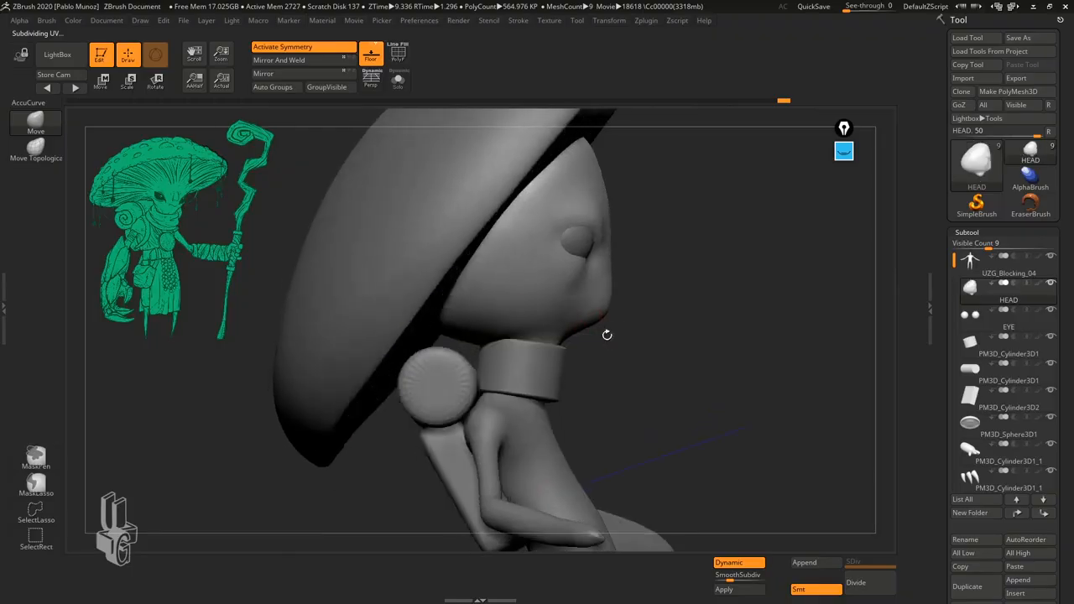
pyautogui.moveTo(487, 342); pyautogui.dragTo(489, 334)
pyautogui.click(398, 81)
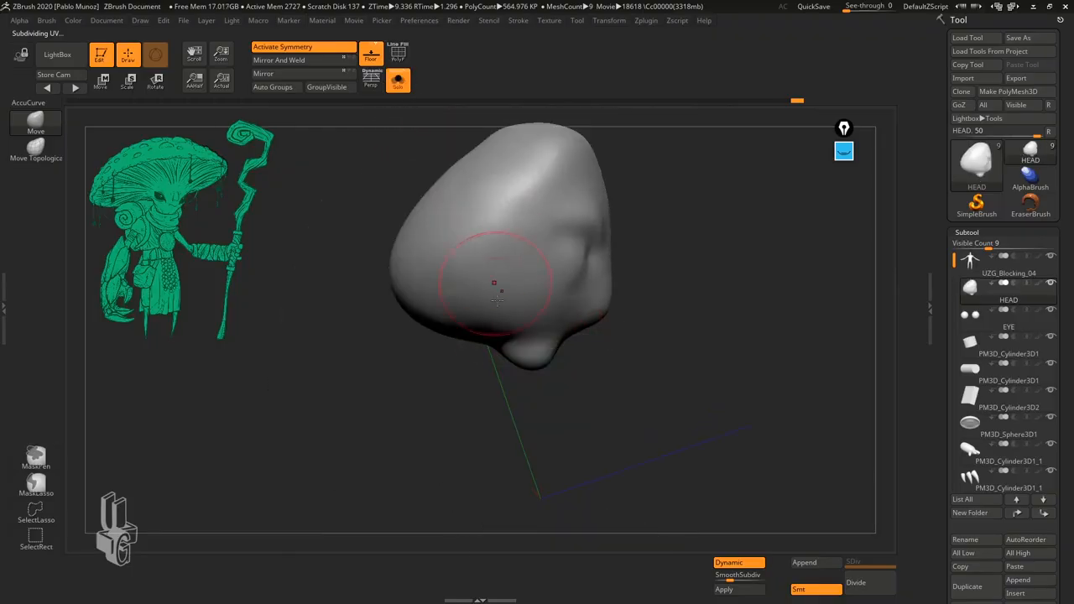
pyautogui.moveTo(554, 374); pyautogui.dragTo(583, 383)
pyautogui.moveTo(539, 324); pyautogui.dragTo(537, 318)
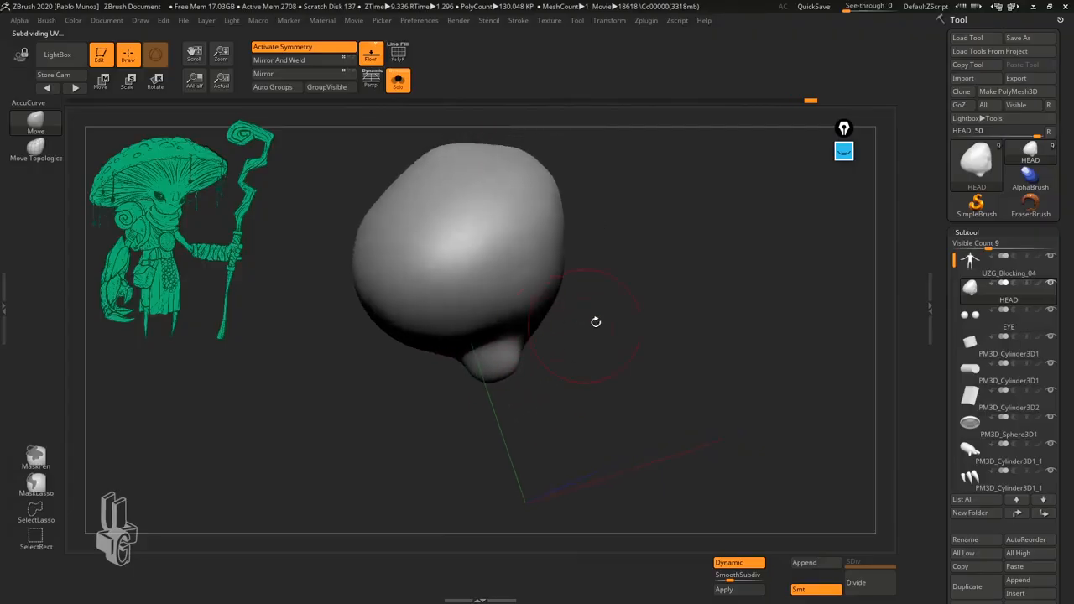
pyautogui.moveTo(596, 323); pyautogui.dragTo(537, 322)
pyautogui.click(397, 81)
pyautogui.moveTo(638, 252); pyautogui.dragTo(612, 376)
pyautogui.press('f')
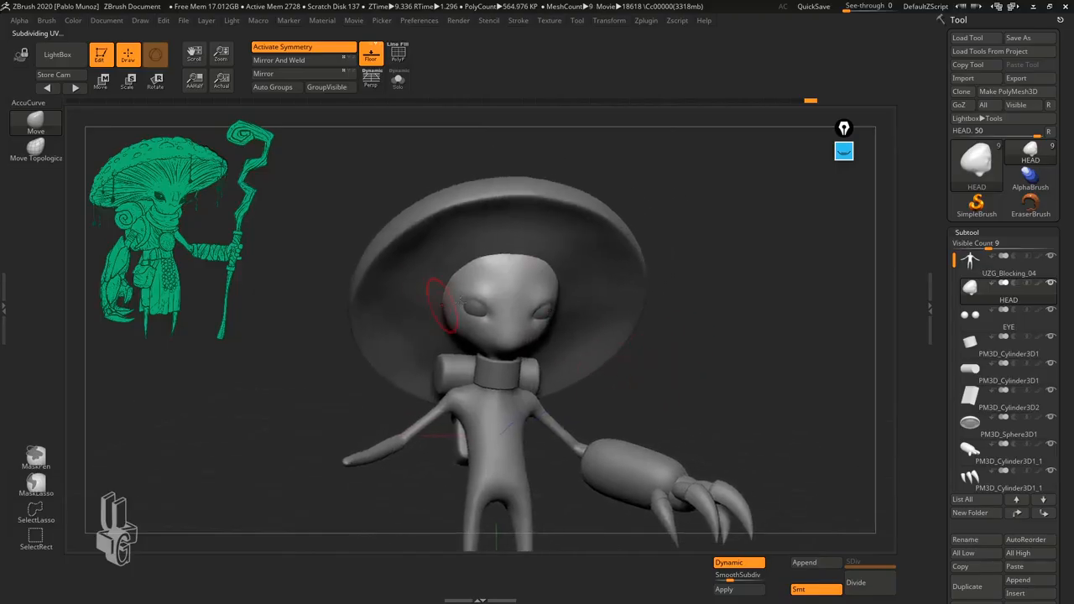
# - Select the cap and adjust its underside around the top of the head
pyautogui.moveTo(520, 265); pyautogui.dragTo(504, 256, button='right')
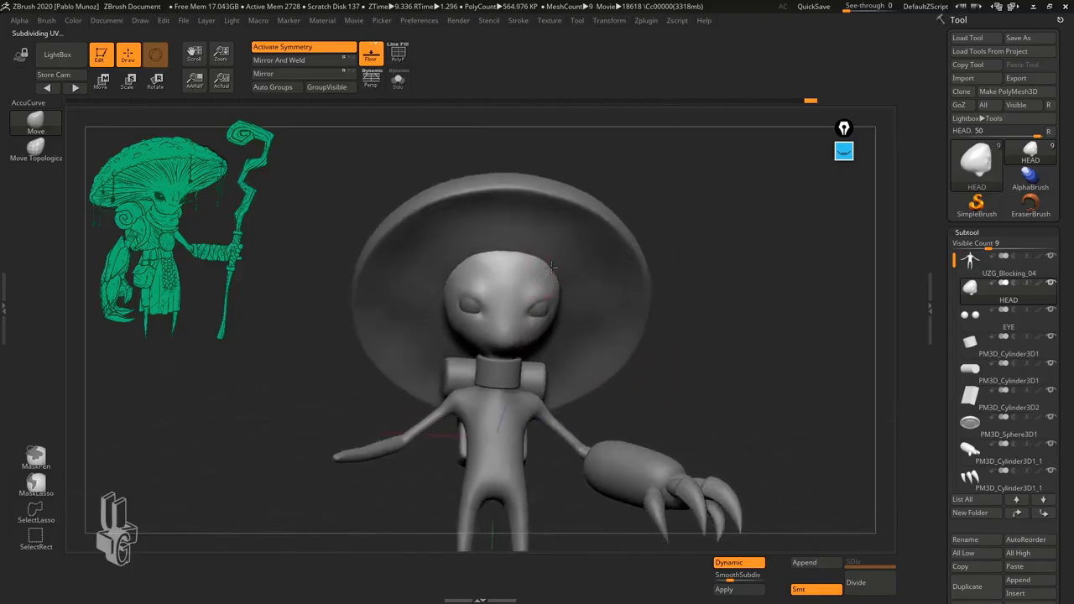
pyautogui.keyDown('alt'); pyautogui.click(594, 283); pyautogui.keyUp('alt')
pyautogui.press('space')
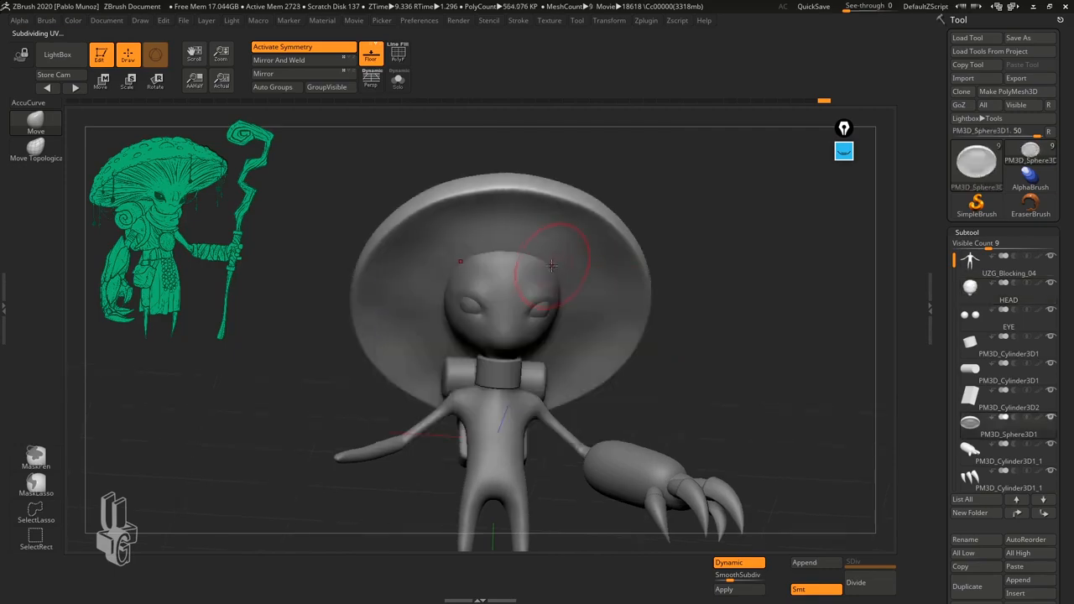
pyautogui.moveTo(645, 309)
pyautogui.mouseDown(button='right')
pyautogui.moveTo(557, 326)
pyautogui.moveTo(708, 288)
pyautogui.mouseUp(button='right')
# - Select the head and reshape its sides and cheeks around the eyes, adjusting the brush size as needed
pyautogui.keyDown('alt'); pyautogui.click(547, 331); pyautogui.keyUp('alt')
pyautogui.press('space')
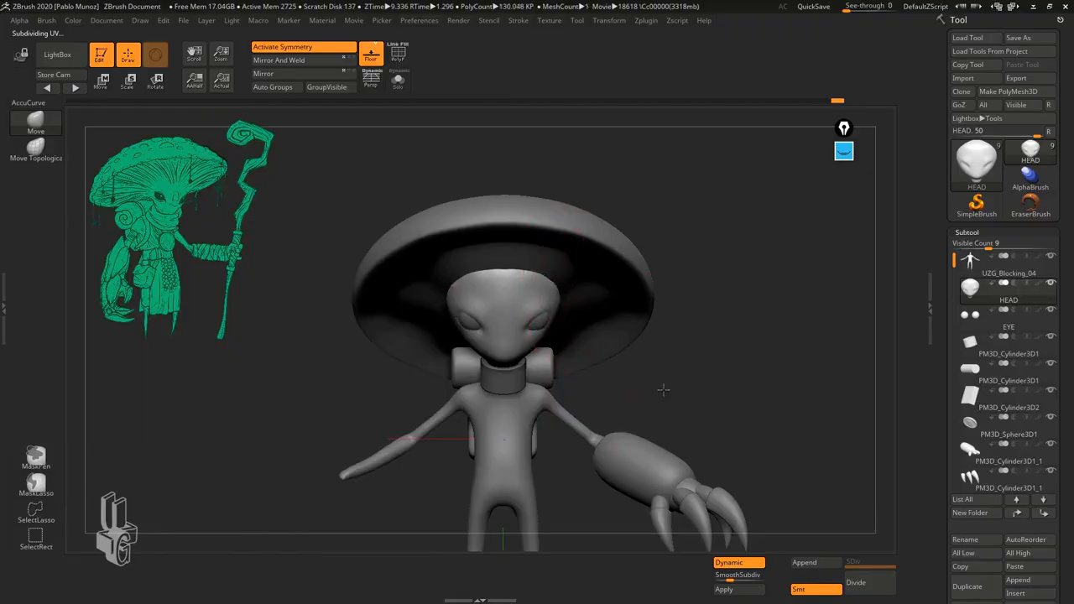
pyautogui.keyDown('ctrl'); pyautogui.moveTo(662, 389); pyautogui.dragTo(681, 346, button='right'); pyautogui.keyUp('ctrl')
pyautogui.press('space')
pyautogui.moveTo(634, 324); pyautogui.dragTo(646, 324)
pyautogui.moveTo(643, 324)
pyautogui.keyDown('ctrl'); pyautogui.mouseDown(button='right')
pyautogui.moveTo(626, 339)
pyautogui.moveTo(577, 325)
pyautogui.mouseUp(button='right'); pyautogui.keyUp('ctrl')
pyautogui.press('space')
pyautogui.press('space')
pyautogui.moveTo(580, 326); pyautogui.dragTo(573, 326)
pyautogui.moveTo(647, 354); pyautogui.dragTo(571, 337, button='right')
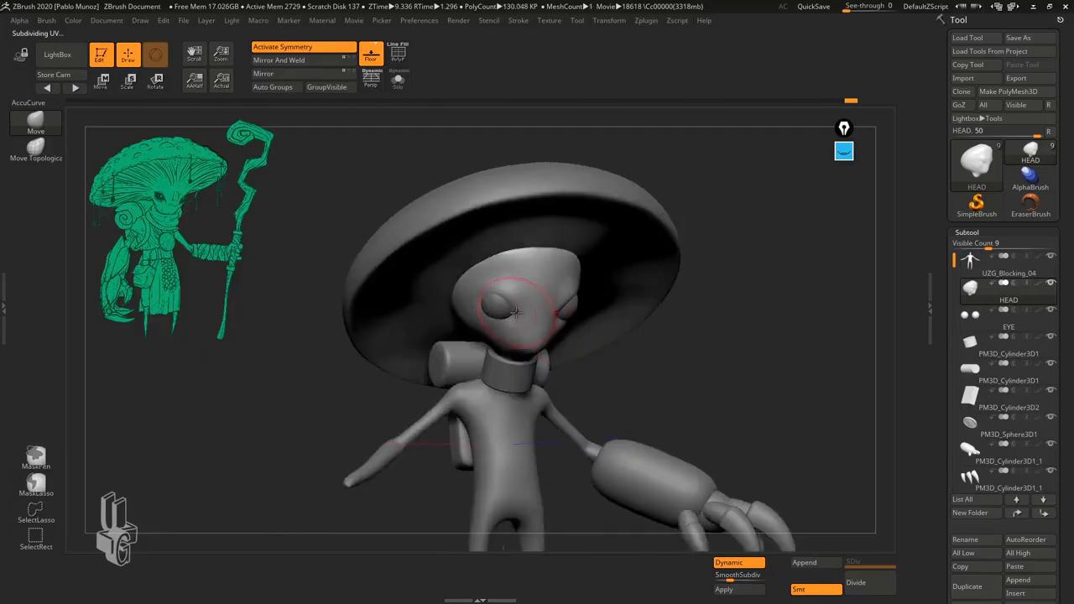
# - Examine the head and cap proportions from several angles against the concept sketch
pyautogui.moveTo(658, 386); pyautogui.dragTo(638, 321, button='right')
pyautogui.moveTo(643, 284); pyautogui.dragTo(636, 307, button='right')
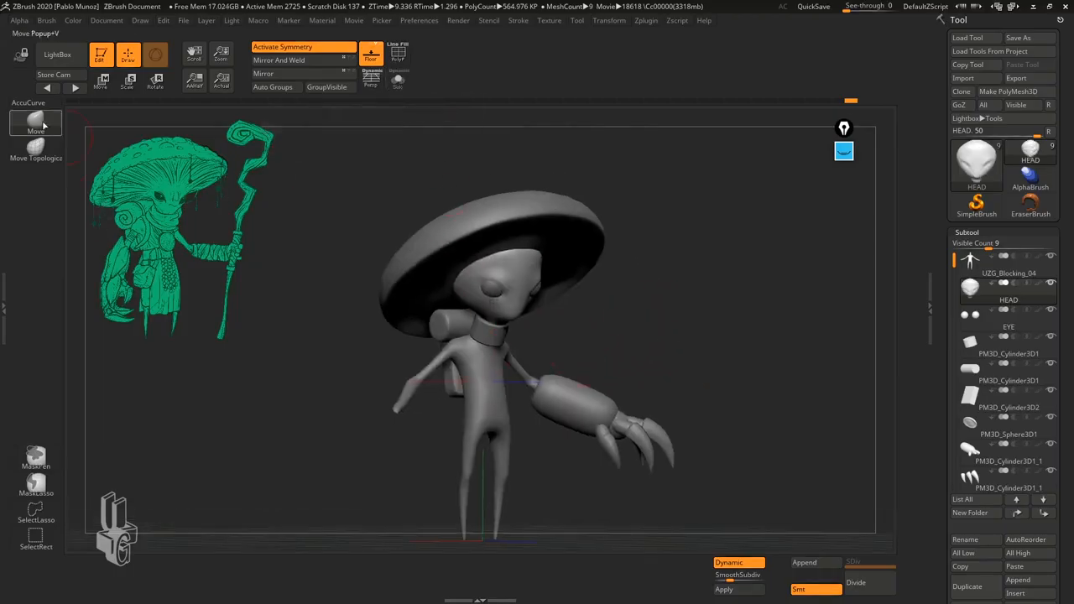
pyautogui.click(398, 80)
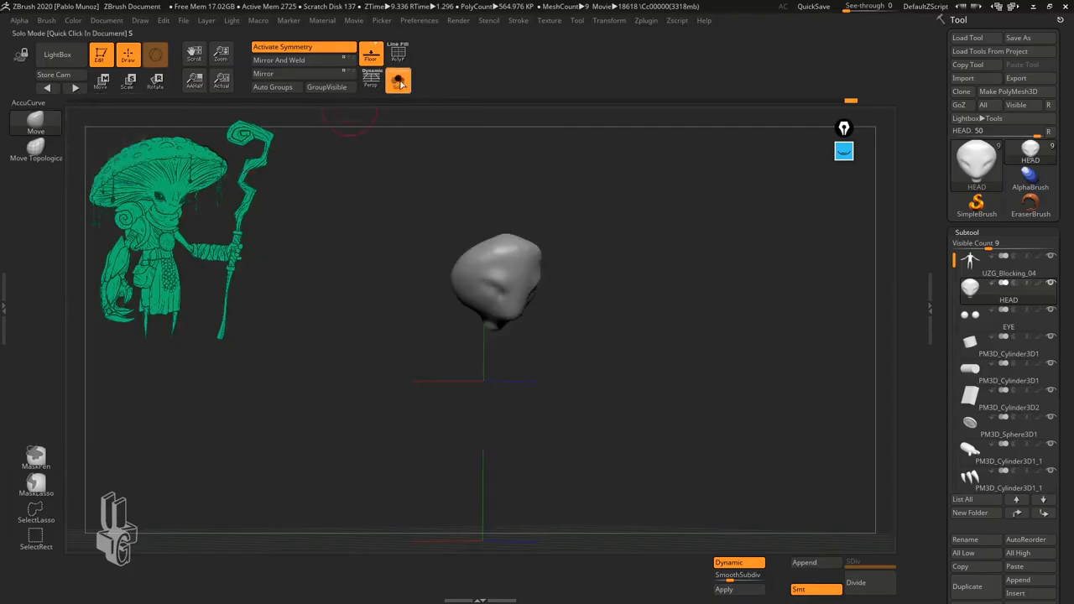
pyautogui.click(398, 80)
pyautogui.moveTo(618, 327); pyautogui.dragTo(652, 336, button='right')
pyautogui.moveTo(566, 244); pyautogui.dragTo(594, 345, button='right')
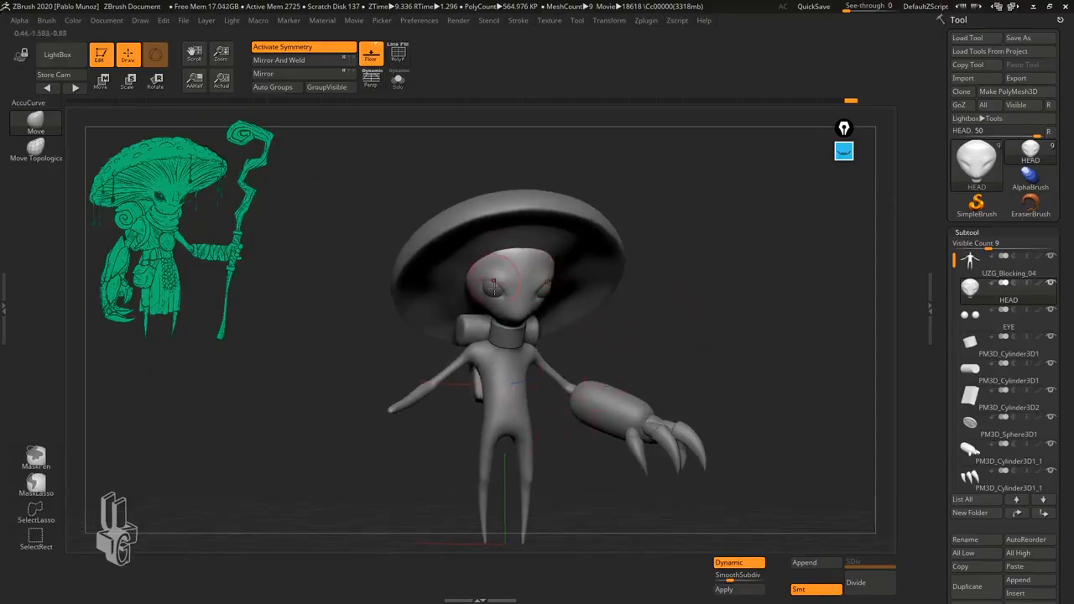
pyautogui.moveTo(629, 327); pyautogui.dragTo(532, 235, button='right')
pyautogui.keyDown('alt'); pyautogui.moveTo(576, 325); pyautogui.dragTo(625, 320, button='right'); pyautogui.keyUp('alt')
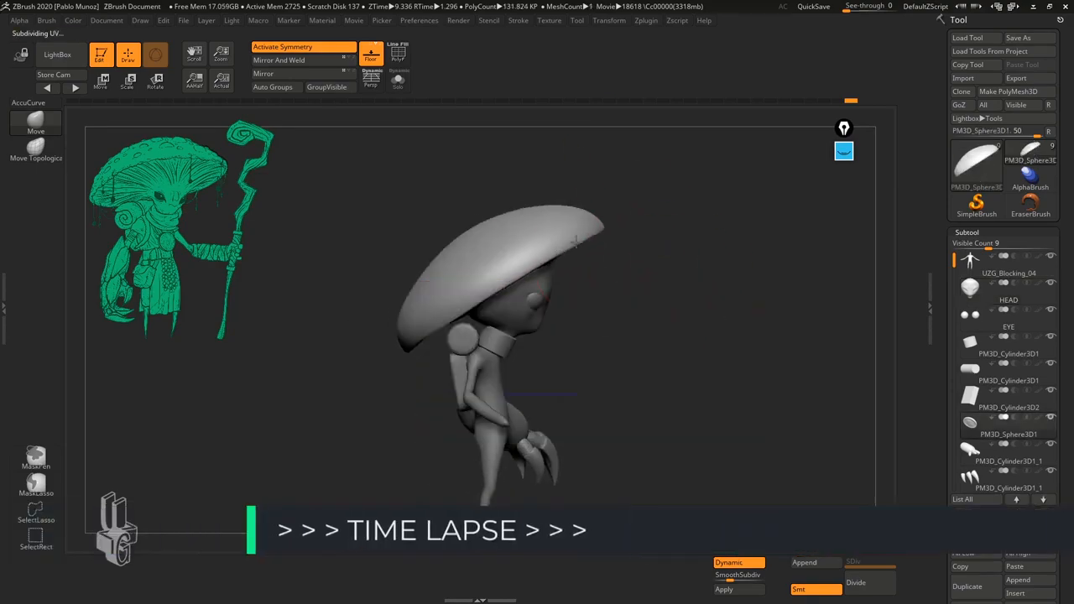
# - Select the cap and reshape its side rims and inner edge beside the head
pyautogui.moveTo(416, 348); pyautogui.dragTo(607, 324, button='right')
pyautogui.keyDown('alt'); pyautogui.click(565, 315); pyautogui.keyUp('alt')
pyautogui.keyDown('alt'); pyautogui.click(607, 324); pyautogui.keyUp('alt')
pyautogui.moveTo(629, 288)
pyautogui.mouseDown(button='right')
pyautogui.moveTo(582, 265)
pyautogui.moveTo(652, 271)
pyautogui.moveTo(691, 224)
pyautogui.moveTo(556, 301)
pyautogui.mouseUp(button='right')
pyautogui.press('space')
pyautogui.moveTo(644, 227); pyautogui.dragTo(546, 267, button='right')
pyautogui.moveTo(653, 314); pyautogui.dragTo(663, 307)
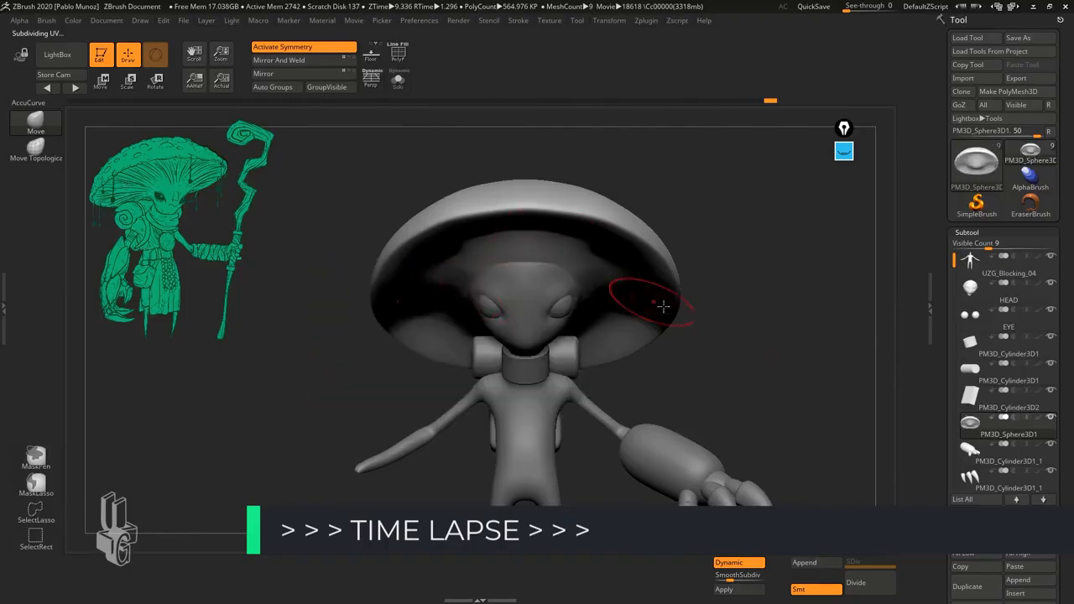
# - Select the head, turn on AccuCurve for the Move brush and sculpt the brow and lids around the eyes
pyautogui.moveTo(663, 307)
pyautogui.mouseDown(button='right')
pyautogui.moveTo(539, 300)
pyautogui.moveTo(509, 235)
pyautogui.moveTo(532, 282)
pyautogui.moveTo(496, 315)
pyautogui.moveTo(544, 340)
pyautogui.moveTo(535, 319)
pyautogui.moveTo(474, 323)
pyautogui.mouseUp(button='right')
pyautogui.keyDown('alt'); pyautogui.click(503, 290); pyautogui.keyUp('alt')
pyautogui.hotkey('shift', 's')
pyautogui.hotkey('shift', 's')
pyautogui.click(33, 109)
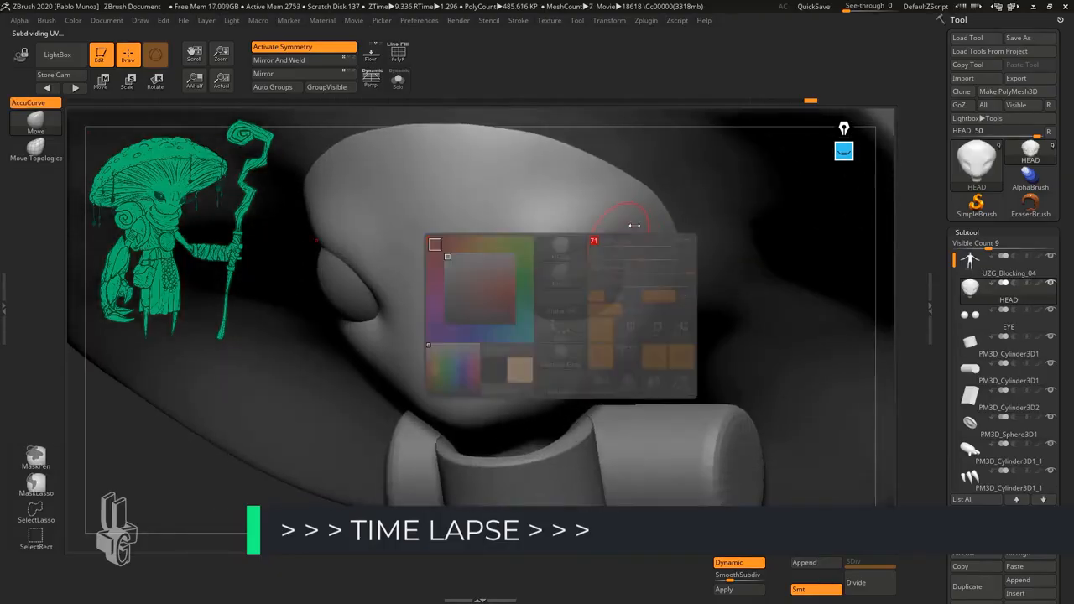
pyautogui.moveTo(526, 284); pyautogui.dragTo(595, 250)
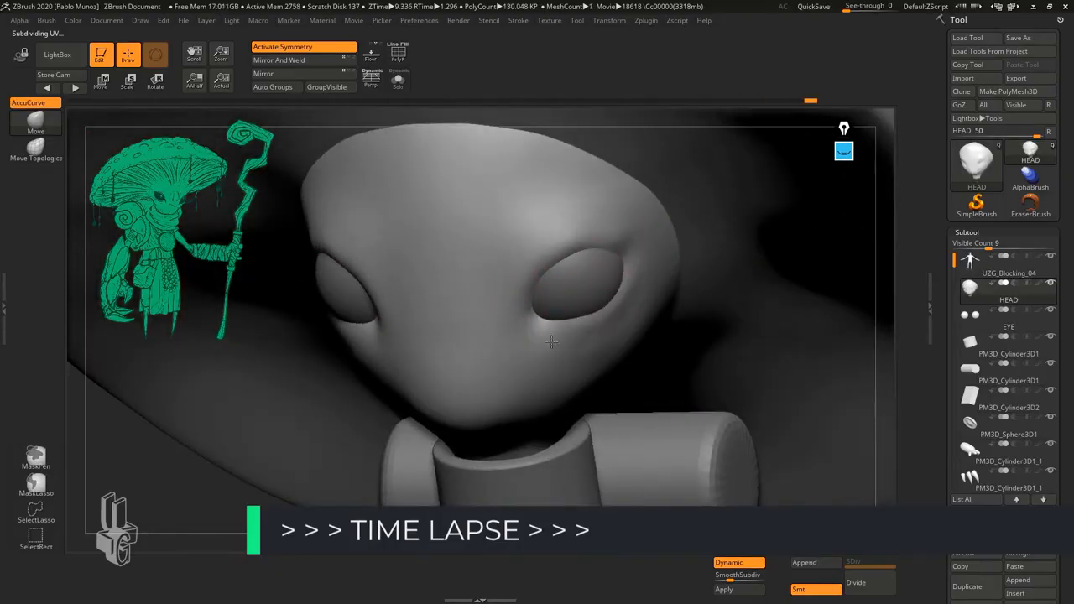
pyautogui.moveTo(552, 342)
pyautogui.mouseDown()
pyautogui.moveTo(595, 348)
pyautogui.moveTo(584, 343)
pyautogui.mouseUp()
pyautogui.moveTo(584, 342)
pyautogui.mouseDown(button='right')
pyautogui.moveTo(512, 334)
pyautogui.moveTo(588, 241)
pyautogui.moveTo(532, 338)
pyautogui.mouseUp(button='right')
# - Adjust the brush size and refine the head's surface around the eyes, smoothing below the inner eye corner
pyautogui.press('space')
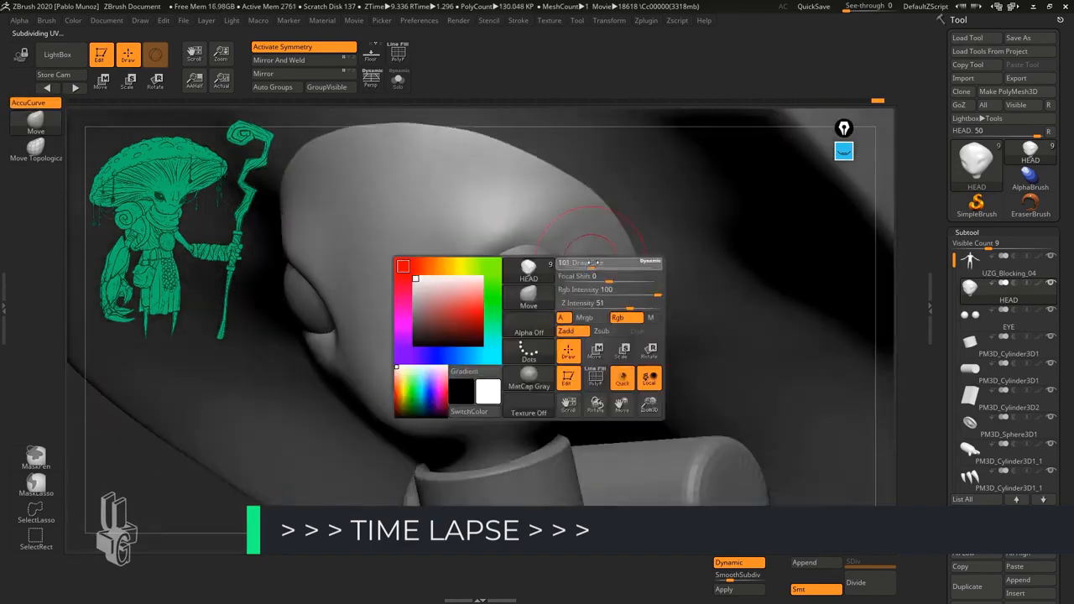
pyautogui.moveTo(560, 261); pyautogui.dragTo(585, 261)
pyautogui.moveTo(585, 247); pyautogui.dragTo(565, 250, button='right')
pyautogui.moveTo(565, 250); pyautogui.dragTo(538, 261)
pyautogui.keyDown('alt'); pyautogui.click(524, 289); pyautogui.keyUp('alt')
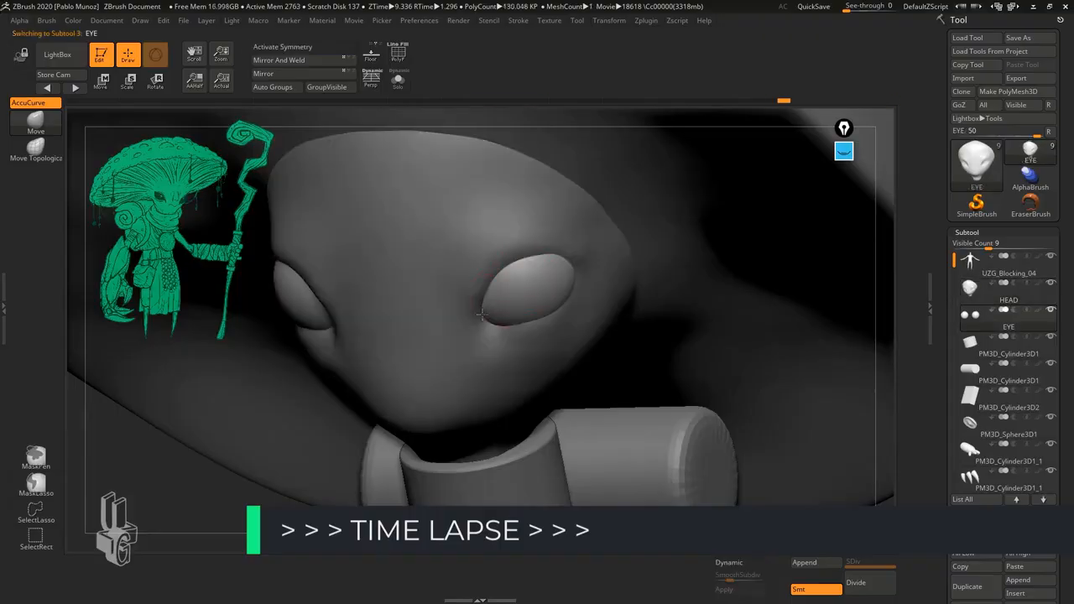
pyautogui.keyDown('alt'); pyautogui.click(495, 260); pyautogui.keyUp('alt')
pyautogui.keyDown('alt'); pyautogui.click(514, 295); pyautogui.keyUp('alt')
pyautogui.keyDown('alt'); pyautogui.click(505, 270); pyautogui.keyUp('alt')
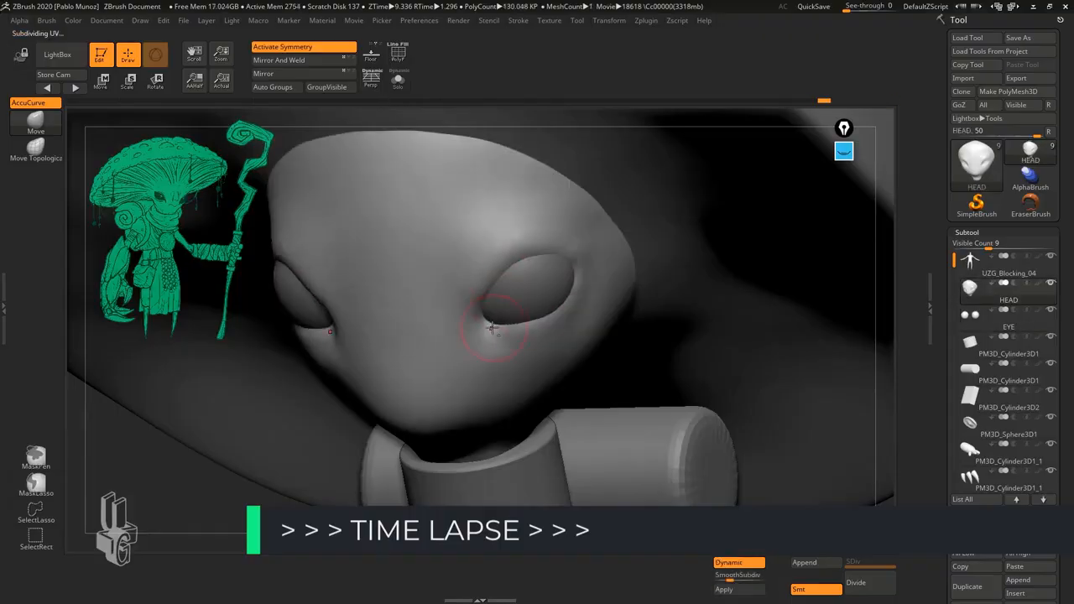
pyautogui.keyDown('shift'); pyautogui.moveTo(492, 329); pyautogui.dragTo(504, 323); pyautogui.keyUp('shift')
# - Select the cap and refine its outer rim outline as seen from below
pyautogui.press('space')
pyautogui.keyDown('ctrl'); pyautogui.moveTo(504, 323); pyautogui.dragTo(636, 271, button='right'); pyautogui.keyUp('ctrl')
pyautogui.moveTo(672, 315); pyautogui.dragTo(639, 251, button='right')
pyautogui.moveTo(664, 295)
pyautogui.mouseDown(button='right')
pyautogui.moveTo(633, 254)
pyautogui.moveTo(679, 314)
pyautogui.moveTo(612, 263)
pyautogui.moveTo(650, 246)
pyautogui.moveTo(588, 214)
pyautogui.moveTo(683, 180)
pyautogui.moveTo(700, 209)
pyautogui.moveTo(688, 221)
pyautogui.moveTo(609, 242)
pyautogui.mouseUp(button='right')
pyautogui.rightClick(687, 214)
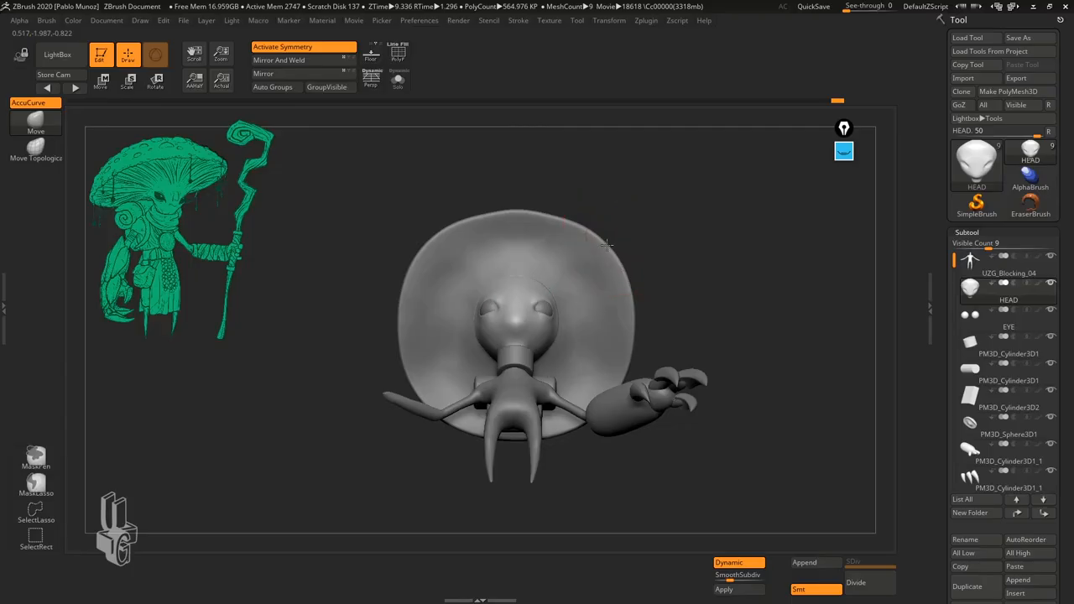
pyautogui.keyDown('alt'); pyautogui.click(606, 244); pyautogui.keyUp('alt')
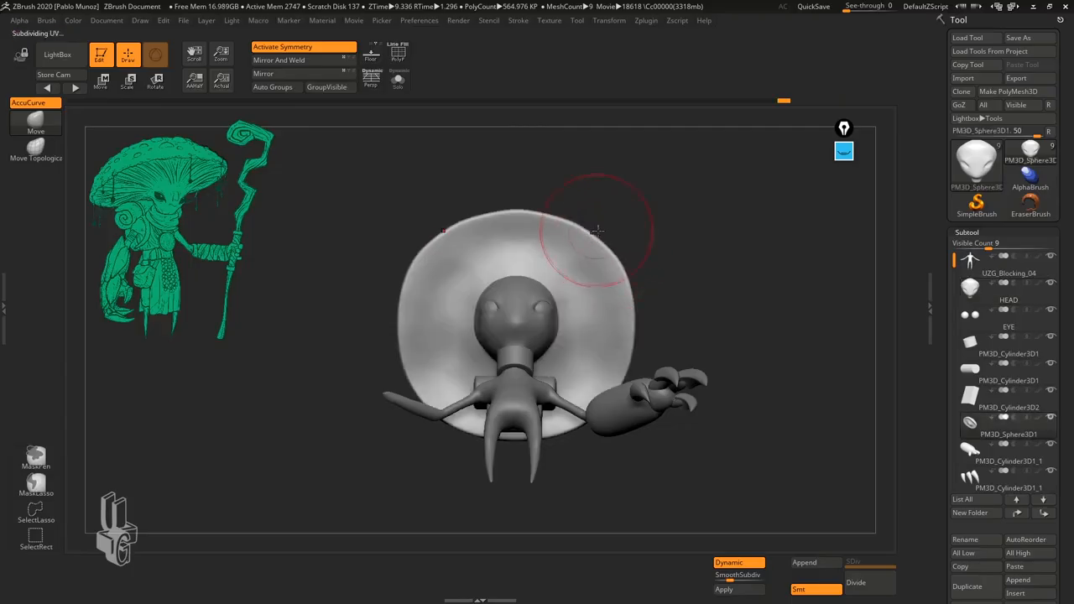
pyautogui.moveTo(587, 226)
pyautogui.mouseDown(button='right')
pyautogui.moveTo(664, 230)
pyautogui.moveTo(608, 363)
pyautogui.moveTo(772, 367)
pyautogui.moveTo(671, 373)
pyautogui.mouseUp(button='right')
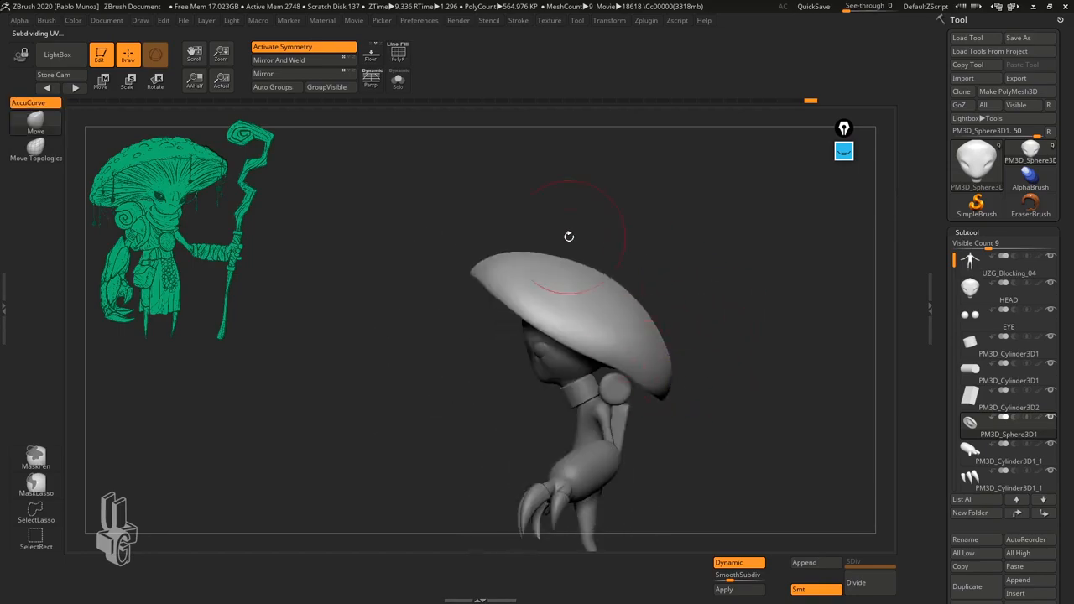
# - Reshape the cap's dome and front rim from side, front and three-quarter views to match the concept sketch
pyautogui.moveTo(734, 385); pyautogui.dragTo(493, 242, button='right')
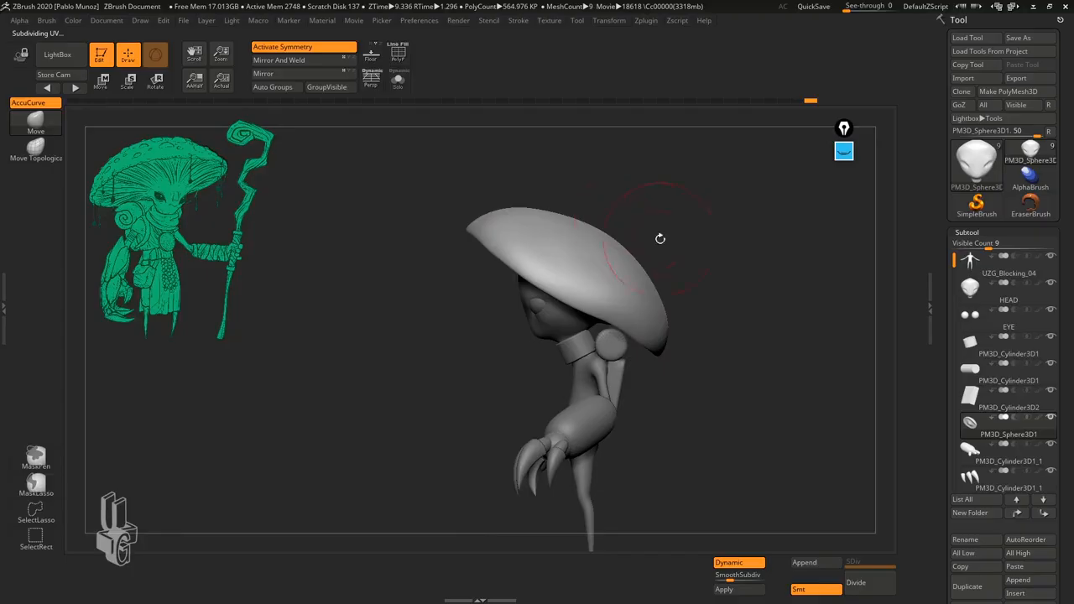
pyautogui.moveTo(661, 239); pyautogui.dragTo(744, 300, button='right')
pyautogui.moveTo(534, 228)
pyautogui.mouseDown(button='right')
pyautogui.moveTo(583, 193)
pyautogui.moveTo(522, 221)
pyautogui.moveTo(535, 214)
pyautogui.mouseUp(button='right')
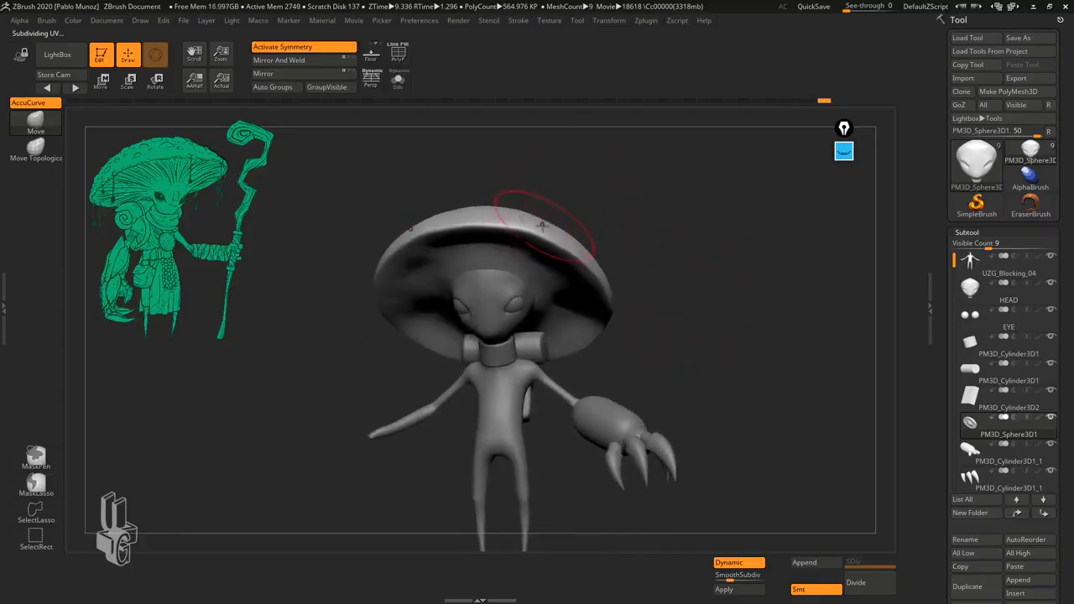
pyautogui.moveTo(643, 263)
pyautogui.mouseDown(button='right')
pyautogui.moveTo(708, 341)
pyautogui.moveTo(729, 334)
pyautogui.moveTo(723, 319)
pyautogui.moveTo(715, 352)
pyautogui.moveTo(738, 332)
pyautogui.mouseUp(button='right')
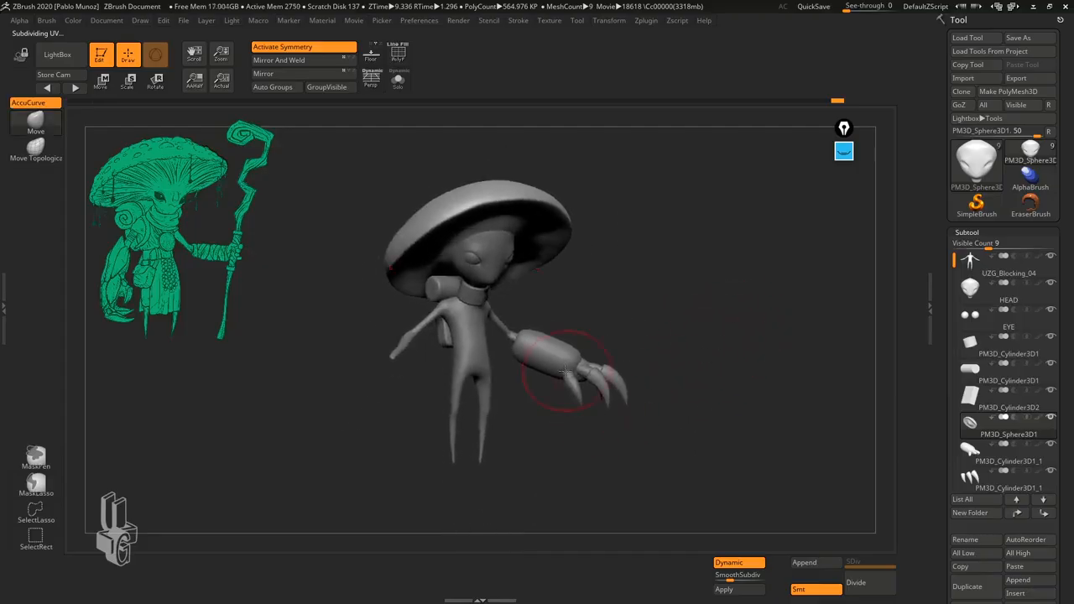
pyautogui.moveTo(683, 354); pyautogui.dragTo(642, 361, button='right')
pyautogui.moveTo(712, 356)
pyautogui.mouseDown(button='right')
pyautogui.moveTo(674, 381)
pyautogui.moveTo(674, 361)
pyautogui.mouseUp(button='right')
pyautogui.press('space')
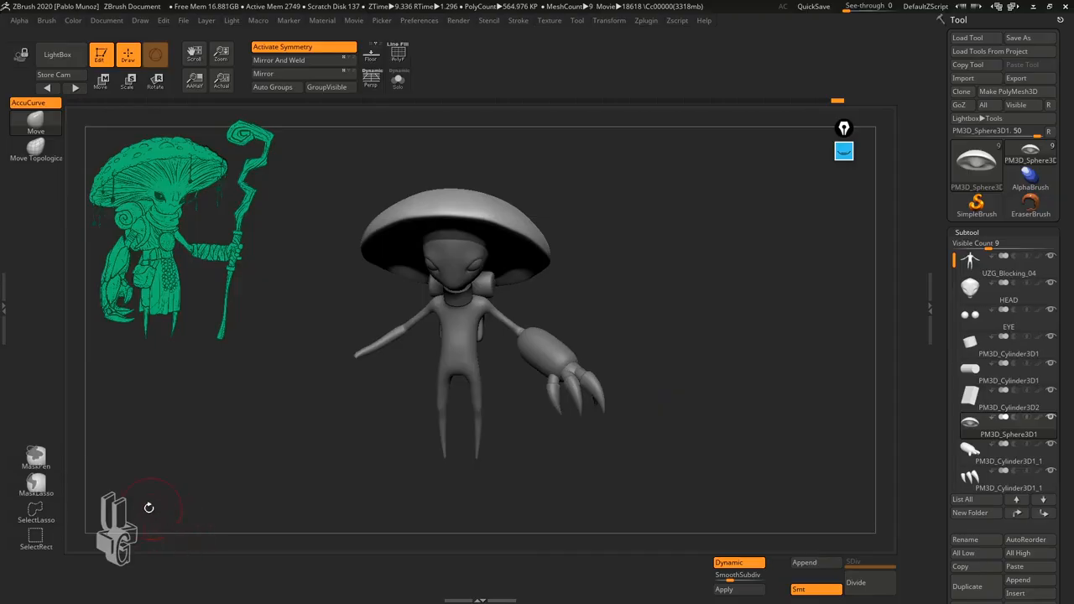
# - Select the oversized claw arm's forearm and finger piece and isolate it
pyautogui.click(40, 484)
pyautogui.click(30, 458)
pyautogui.keyDown('ctrl'); pyautogui.moveTo(569, 289); pyautogui.dragTo(595, 351, button='right'); pyautogui.keyUp('ctrl')
pyautogui.keyDown('alt'); pyautogui.moveTo(676, 374); pyautogui.dragTo(670, 310, button='right'); pyautogui.keyUp('alt')
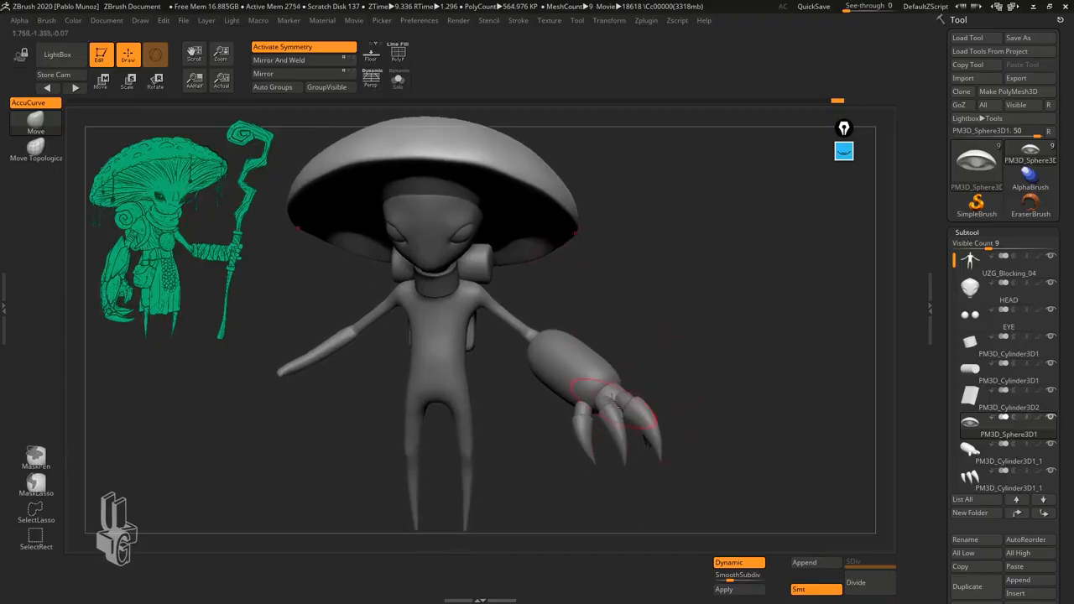
pyautogui.keyDown('alt'); pyautogui.click(642, 419); pyautogui.keyUp('alt')
pyautogui.moveTo(697, 397); pyautogui.dragTo(661, 304, button='right')
pyautogui.click(400, 82)
pyautogui.moveTo(590, 259)
pyautogui.keyDown('ctrl'); pyautogui.mouseDown(button='right')
pyautogui.moveTo(657, 365)
pyautogui.moveTo(638, 264)
pyautogui.mouseUp(button='right'); pyautogui.keyUp('ctrl')
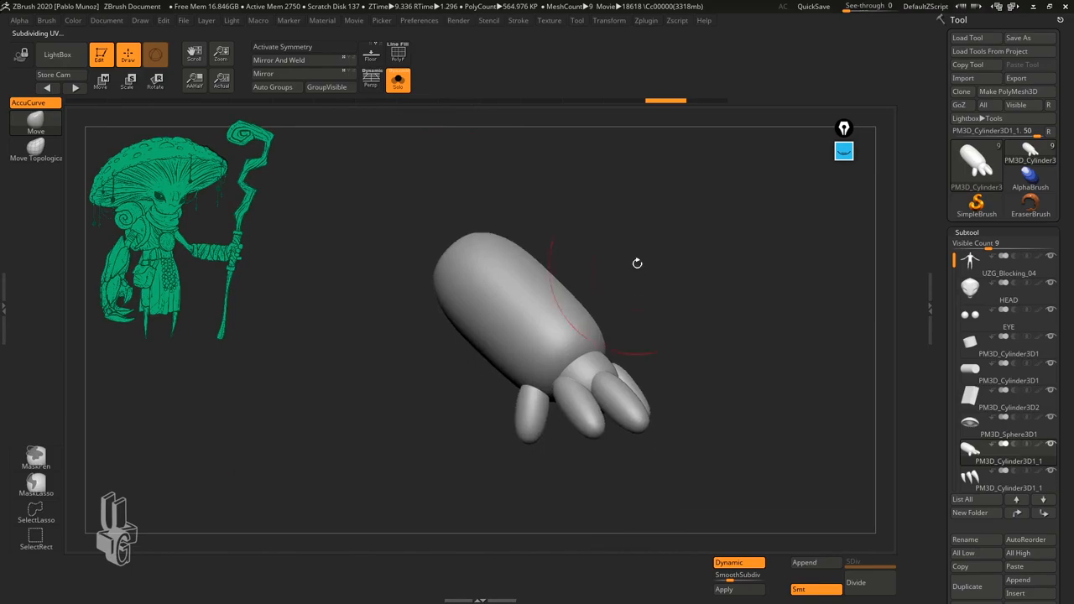
# - Adjust the Move brush size and refine the isolated forearm's lower edge near the wrist
pyautogui.press('space')
pyautogui.moveTo(664, 296); pyautogui.dragTo(649, 295)
pyautogui.moveTo(685, 325)
pyautogui.mouseDown(button='right')
pyautogui.moveTo(675, 343)
pyautogui.moveTo(670, 325)
pyautogui.moveTo(705, 319)
pyautogui.moveTo(582, 342)
pyautogui.moveTo(679, 350)
pyautogui.moveTo(675, 311)
pyautogui.mouseUp(button='right')
pyautogui.keyDown('ctrl'); pyautogui.moveTo(675, 311); pyautogui.dragTo(703, 336, button='right'); pyautogui.keyUp('ctrl')
pyautogui.keyDown('alt'); pyautogui.moveTo(703, 336); pyautogui.dragTo(643, 348, button='right'); pyautogui.keyUp('alt')
pyautogui.moveTo(291, 482); pyautogui.dragTo(288, 484, button='right')
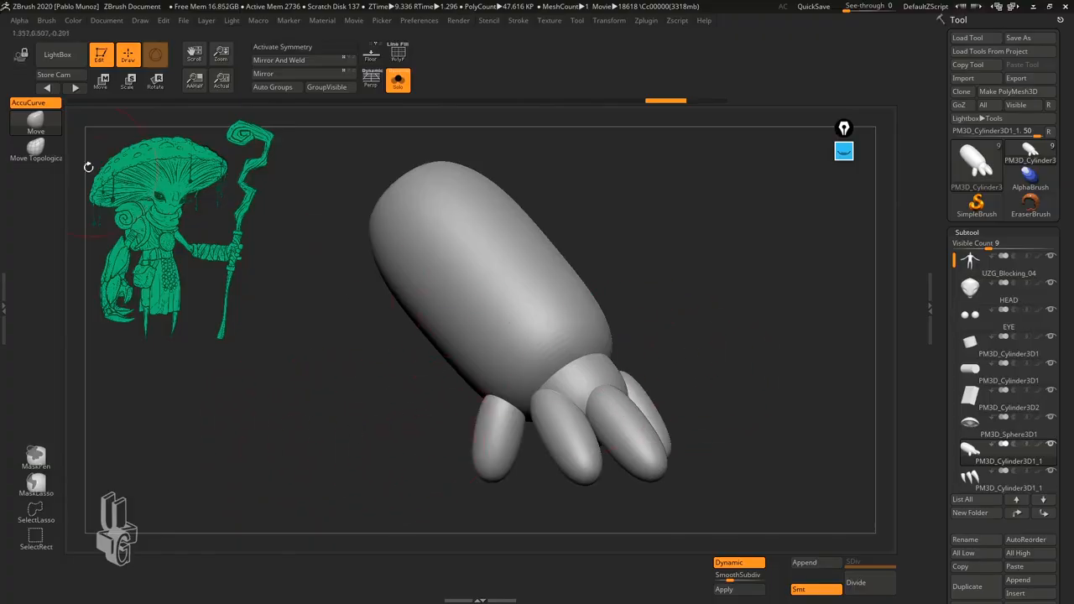
pyautogui.hotkey('ctrl', 'd')
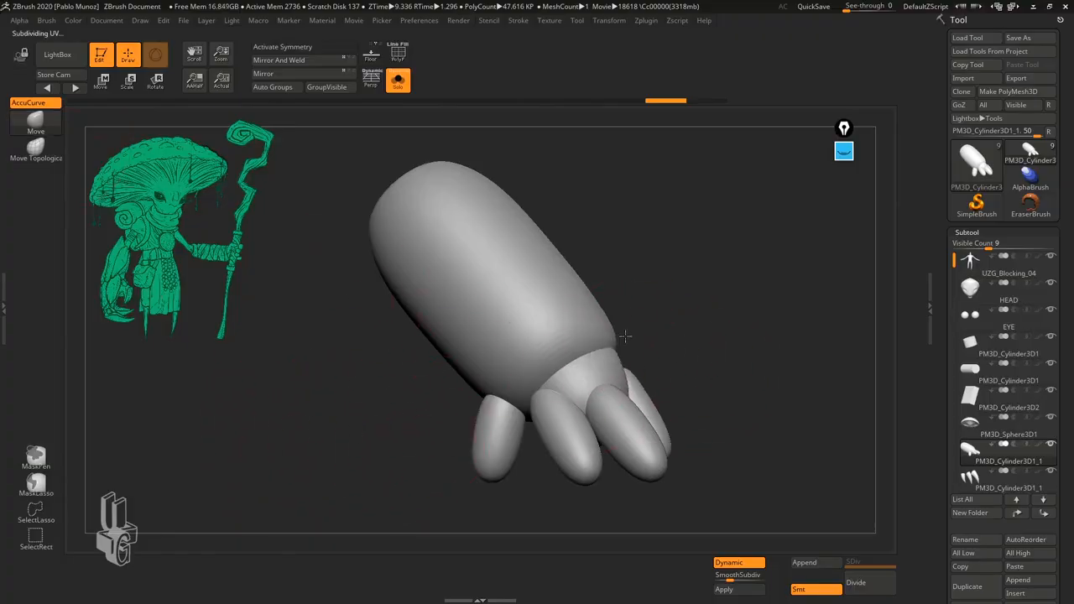
# - Show all the character's parts again and narrow the claw arm's forearm at the elbow end
pyautogui.click(398, 81)
pyautogui.moveTo(557, 185); pyautogui.dragTo(669, 248)
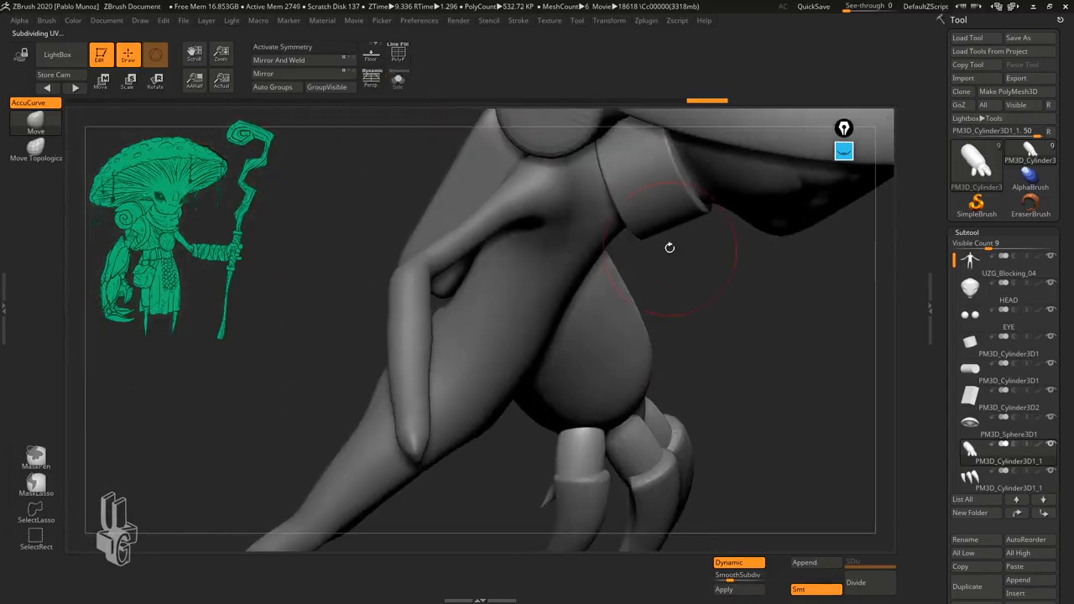
pyautogui.moveTo(743, 334); pyautogui.dragTo(638, 249)
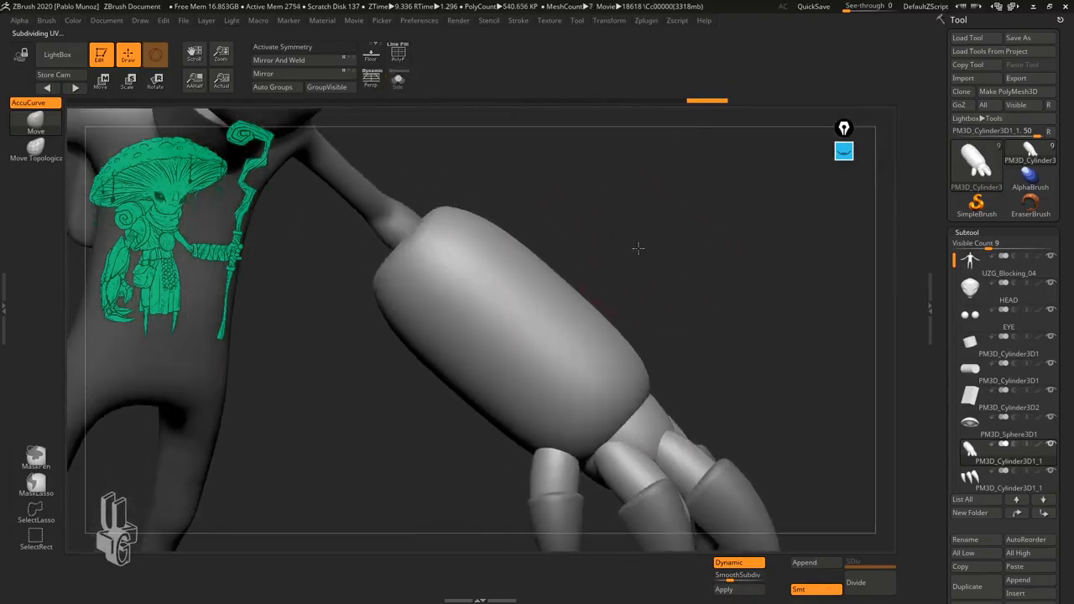
pyautogui.press('space')
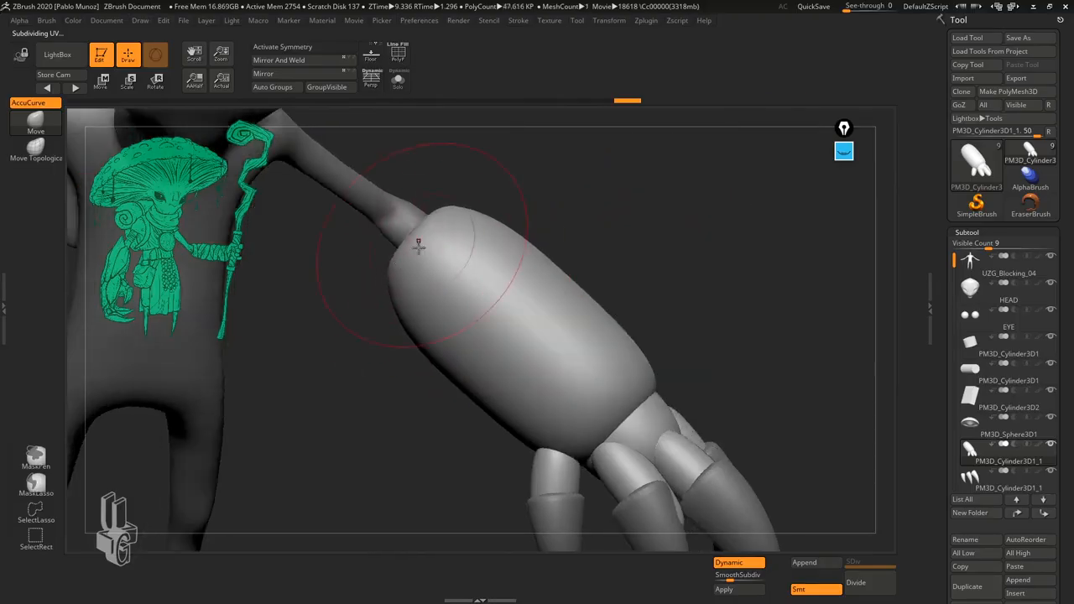
pyautogui.moveTo(395, 274)
pyautogui.mouseDown()
pyautogui.moveTo(415, 267)
pyautogui.moveTo(504, 328)
pyautogui.mouseUp()
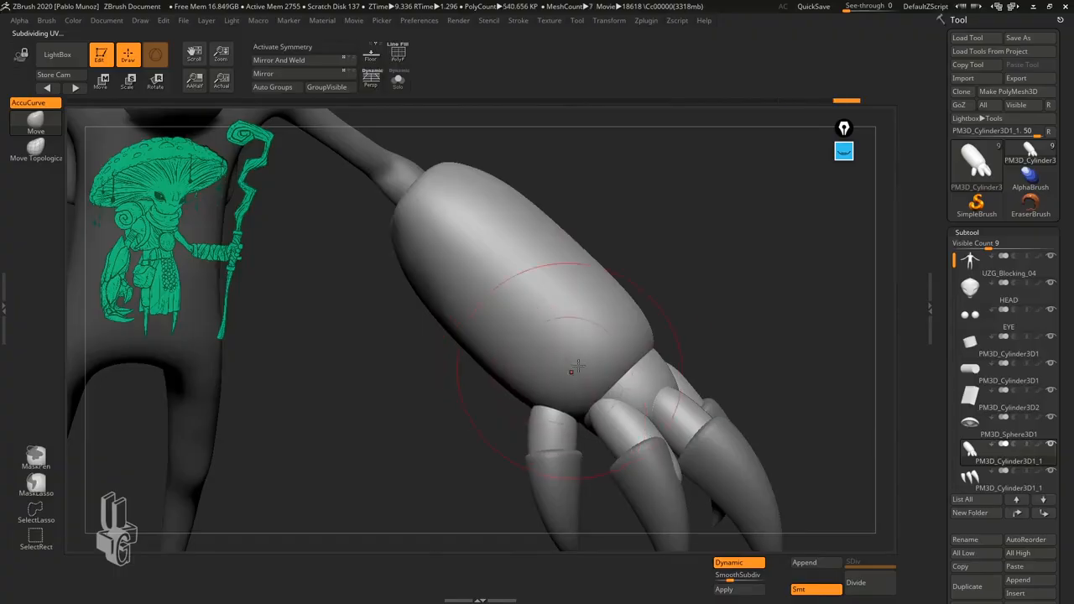
pyautogui.moveTo(578, 365); pyautogui.dragTo(632, 359, button='right')
pyautogui.moveTo(633, 359)
pyautogui.mouseDown()
pyautogui.moveTo(712, 332)
pyautogui.moveTo(618, 328)
pyautogui.moveTo(590, 356)
pyautogui.mouseUp()
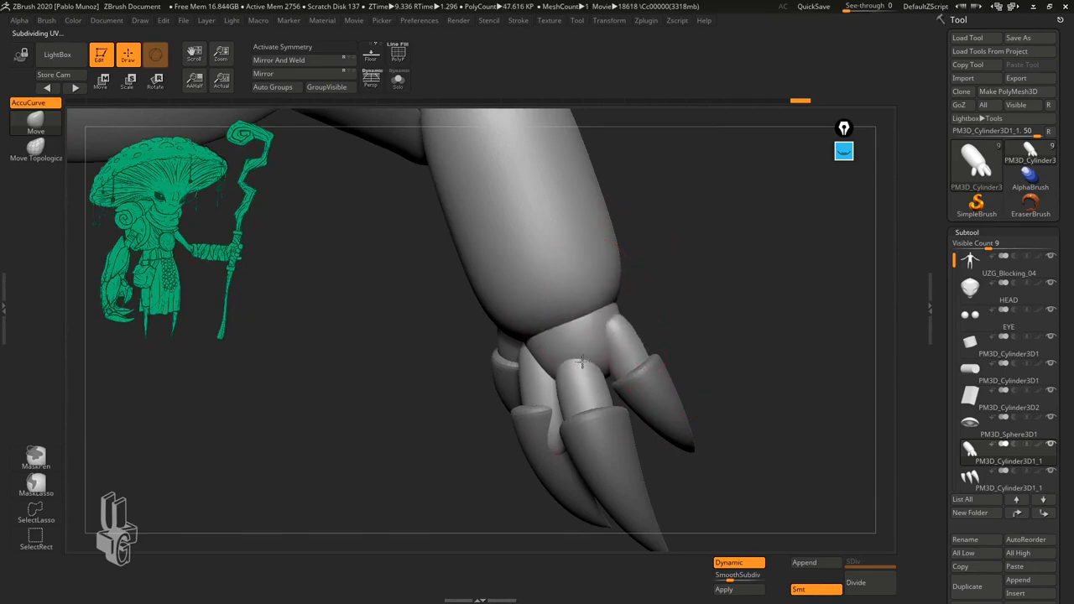
# - Reduce the Move brush size and refine the forearm's wrist edge and the palm piece above the claws
pyautogui.moveTo(681, 320); pyautogui.dragTo(642, 334)
pyautogui.moveTo(574, 385); pyautogui.dragTo(561, 390)
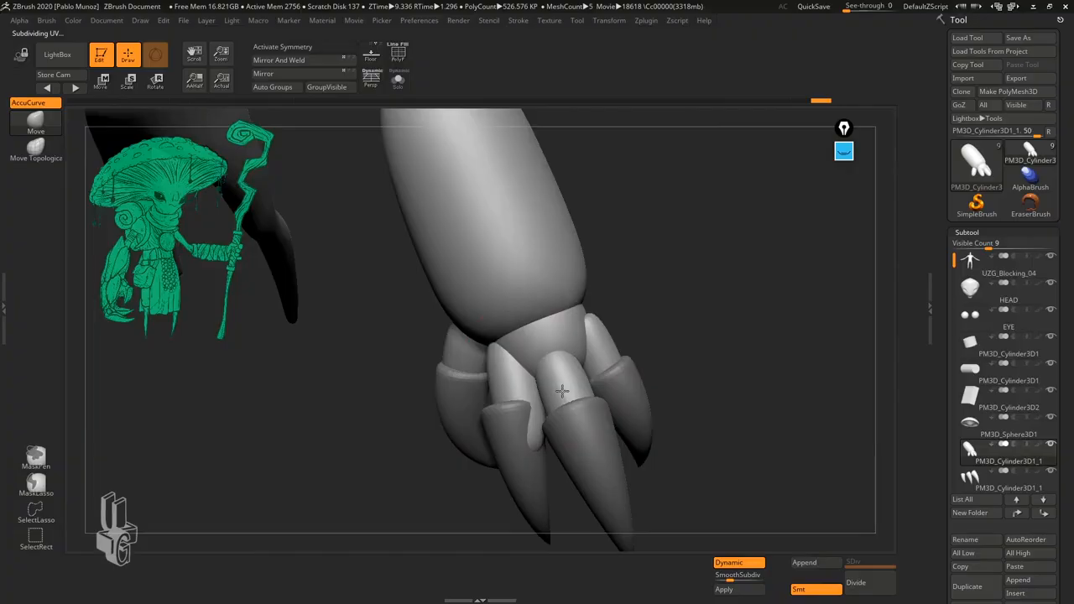
pyautogui.moveTo(685, 370); pyautogui.dragTo(625, 380)
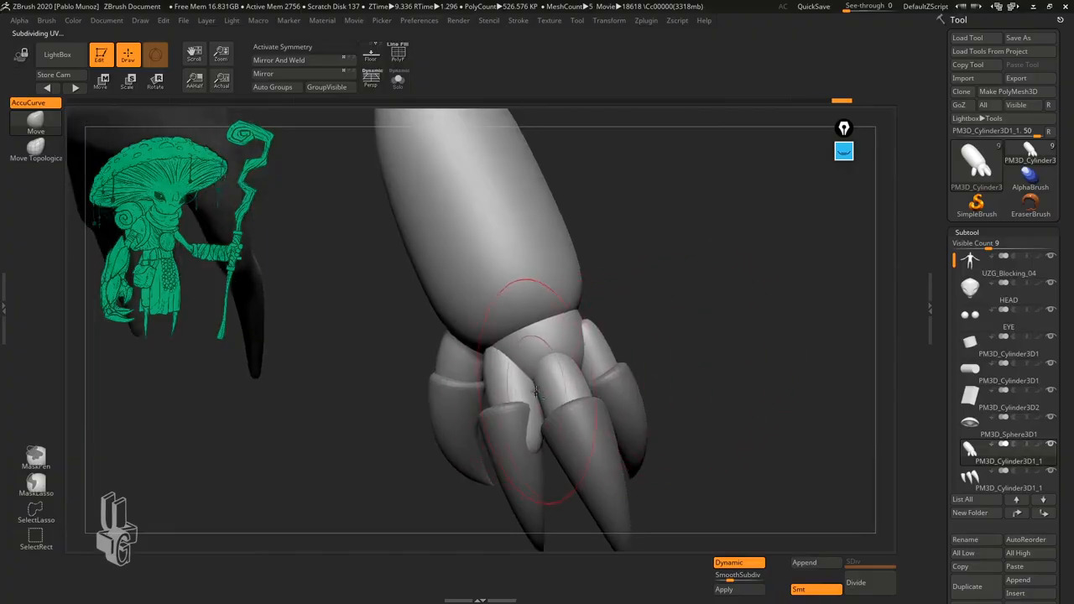
pyautogui.keyDown('alt'); pyautogui.moveTo(536, 392); pyautogui.dragTo(558, 352, button='right'); pyautogui.keyUp('alt')
pyautogui.press('space')
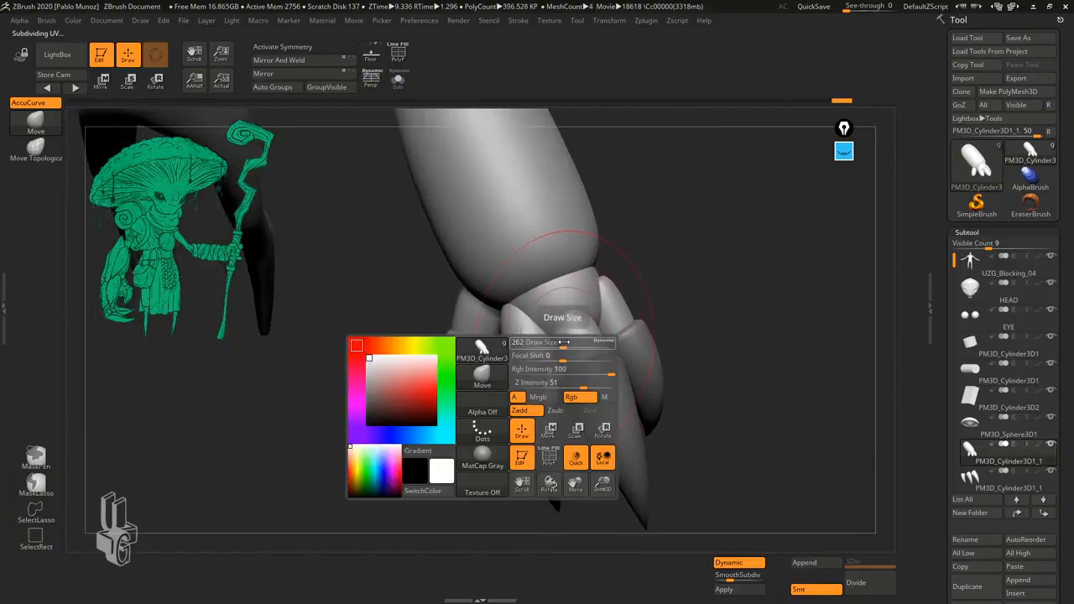
pyautogui.moveTo(561, 343); pyautogui.dragTo(520, 343)
pyautogui.moveTo(561, 339); pyautogui.dragTo(561, 320, button='right')
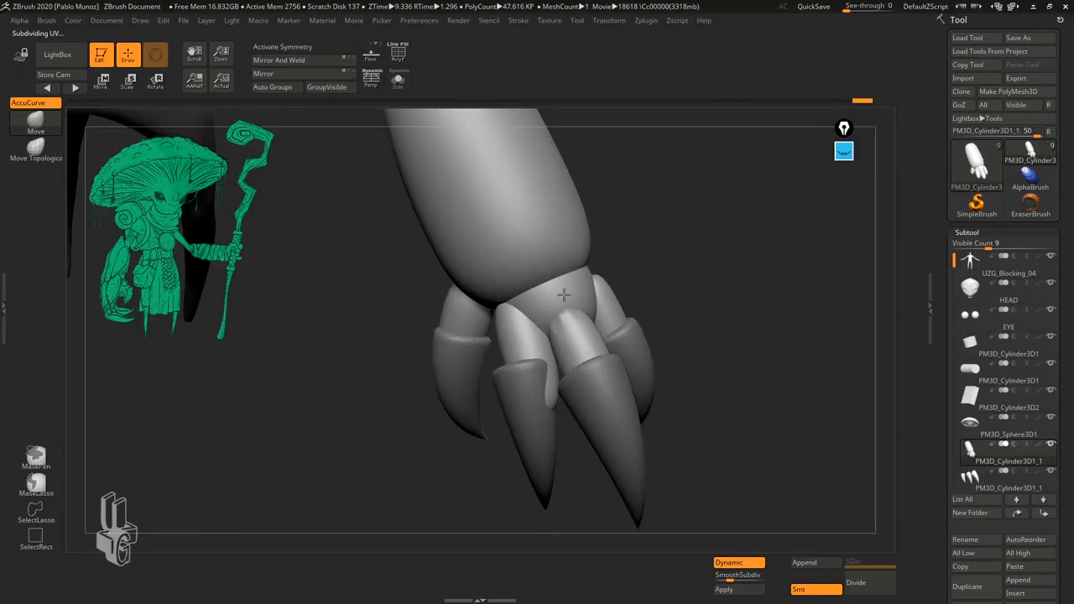
pyautogui.moveTo(705, 355)
pyautogui.mouseDown()
pyautogui.moveTo(697, 393)
pyautogui.moveTo(701, 364)
pyautogui.moveTo(680, 392)
pyautogui.mouseUp()
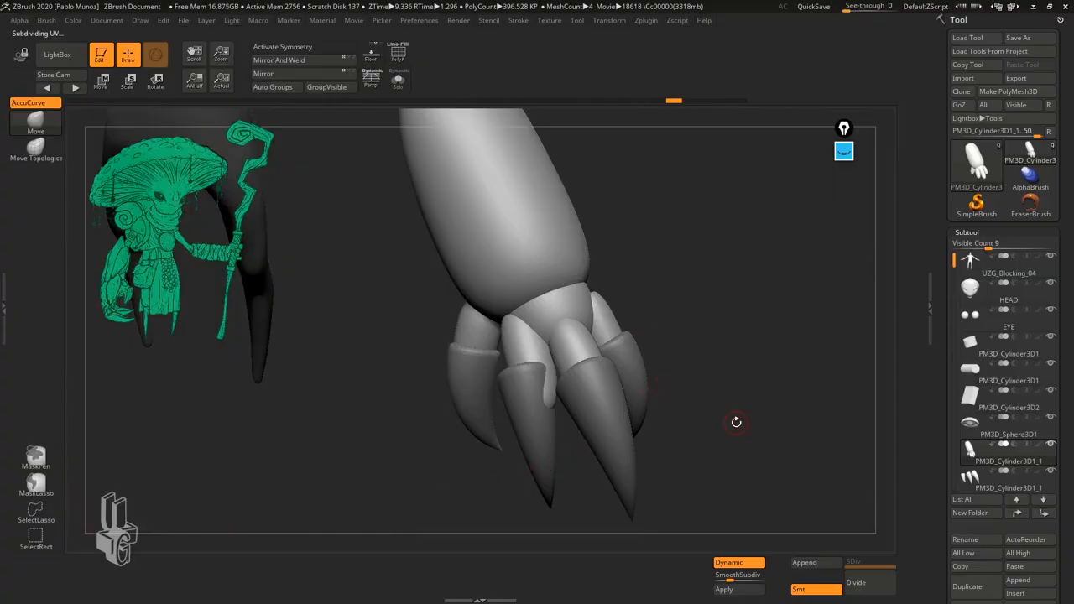
pyautogui.moveTo(720, 350); pyautogui.dragTo(714, 350)
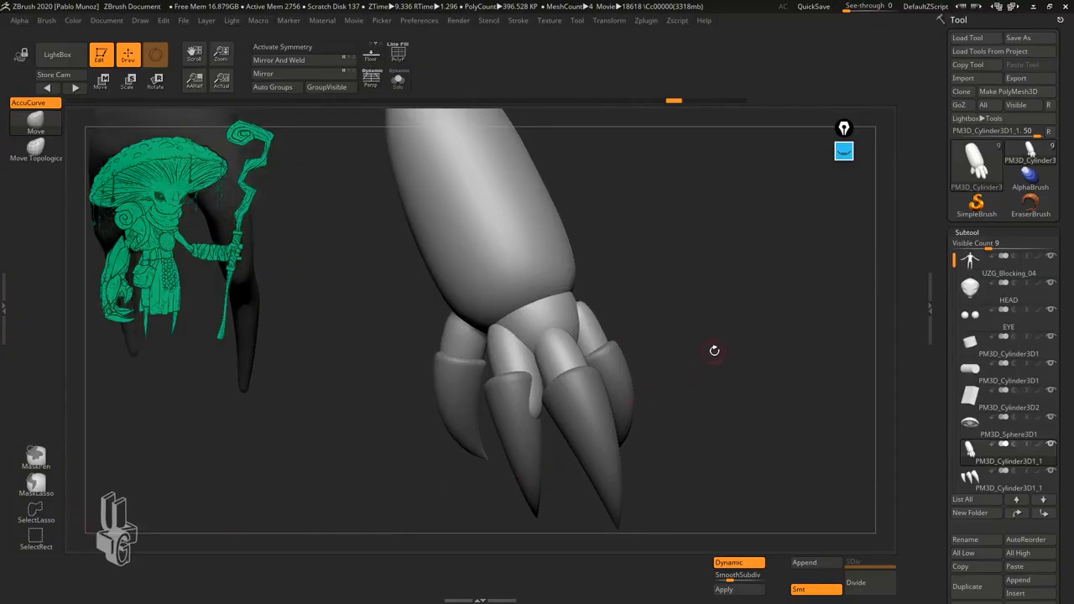
# - Isolate the forearm and finger piece and refine the forearm's rim where it meets the palm
pyautogui.click(398, 81)
pyautogui.moveTo(654, 271); pyautogui.dragTo(638, 365)
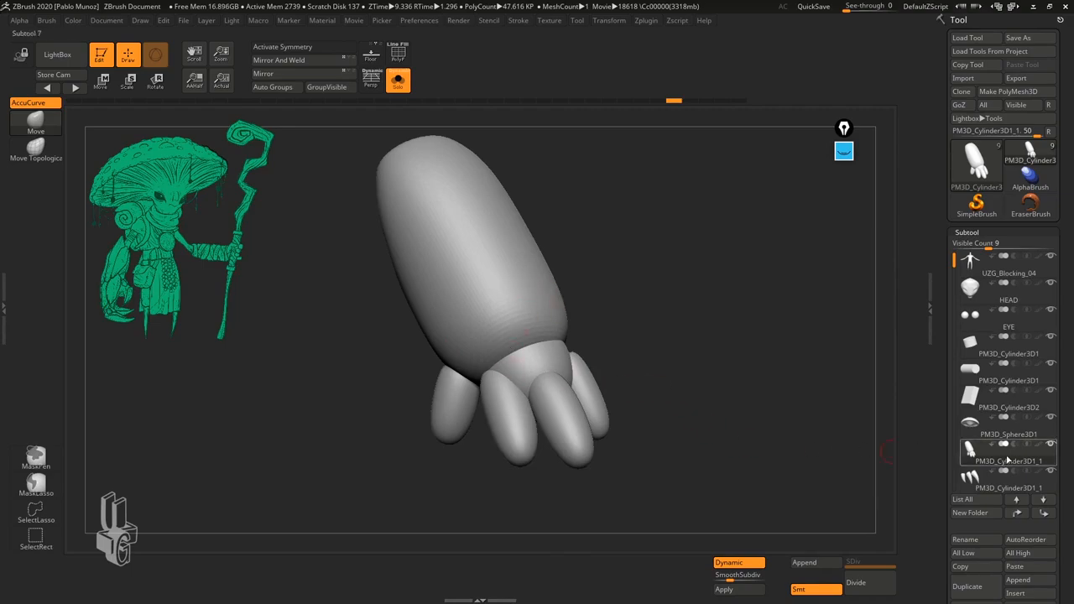
pyautogui.moveTo(1008, 459)
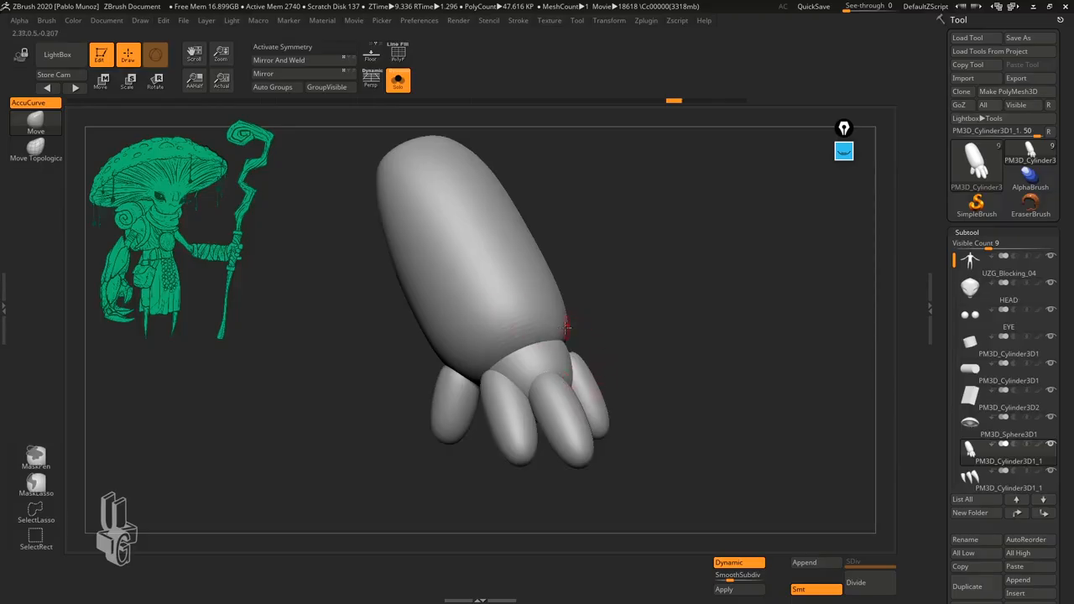
pyautogui.moveTo(619, 341); pyautogui.dragTo(559, 318)
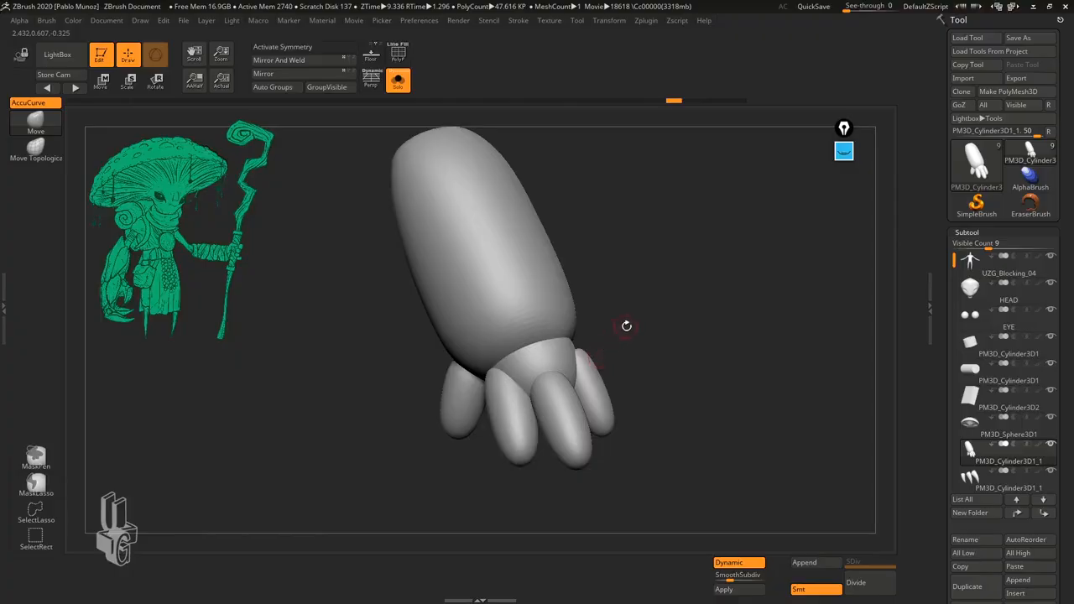
pyautogui.moveTo(624, 322); pyautogui.dragTo(513, 362)
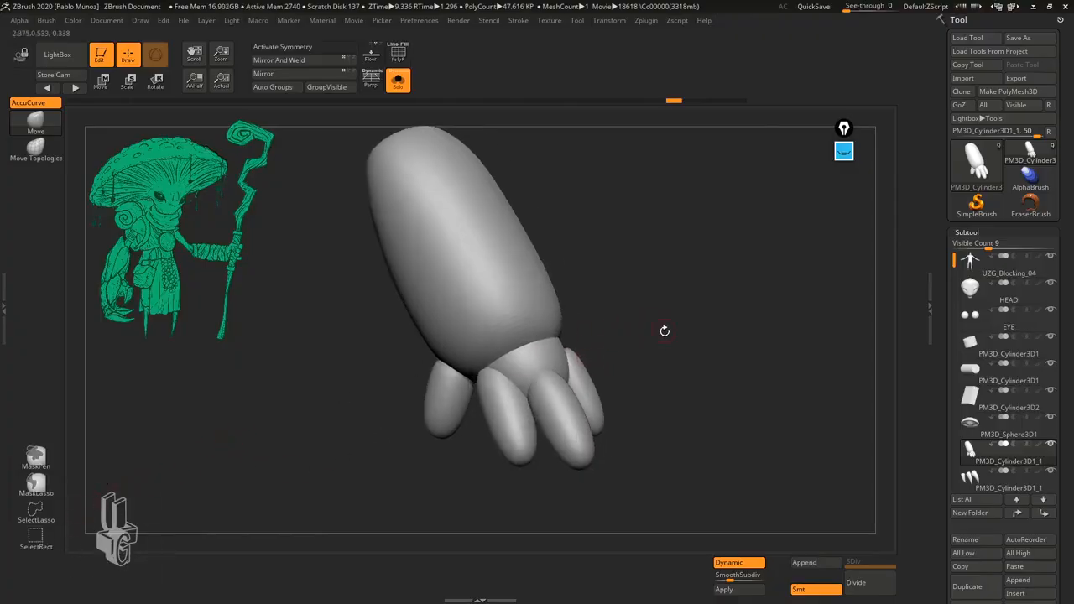
pyautogui.moveTo(634, 308)
pyautogui.mouseDown()
pyautogui.moveTo(626, 336)
pyautogui.moveTo(650, 328)
pyautogui.moveTo(645, 315)
pyautogui.mouseUp()
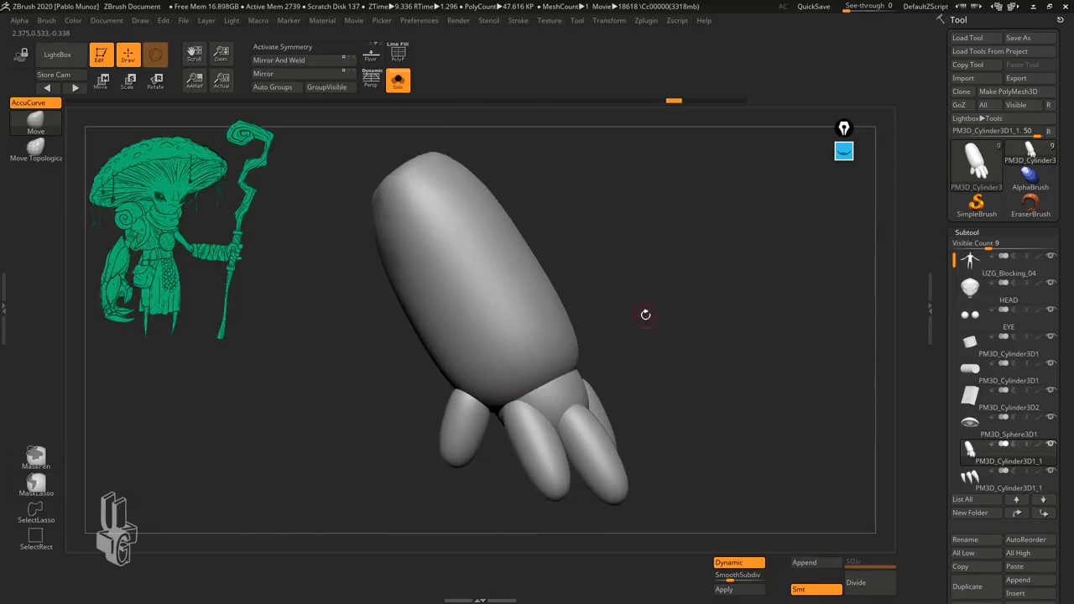
pyautogui.moveTo(651, 354); pyautogui.dragTo(669, 373)
# - Hide all but a slice of the arm piece and examine the overlapping forearm, palm and finger meshes inside
pyautogui.moveTo(662, 266)
pyautogui.keyDown('ctrl'); pyautogui.keyDown('shift'); pyautogui.mouseDown()
pyautogui.moveTo(722, 369)
pyautogui.moveTo(681, 377)
pyautogui.moveTo(693, 354)
pyautogui.moveTo(722, 355)
pyautogui.moveTo(697, 350)
pyautogui.moveTo(671, 374)
pyautogui.mouseUp(); pyautogui.keyUp('shift'); pyautogui.keyUp('ctrl')
pyautogui.moveTo(661, 312); pyautogui.dragTo(655, 307)
pyautogui.keyDown('ctrl'); pyautogui.keyDown('shift'); pyautogui.moveTo(651, 195); pyautogui.dragTo(546, 497); pyautogui.keyUp('shift'); pyautogui.keyUp('ctrl')
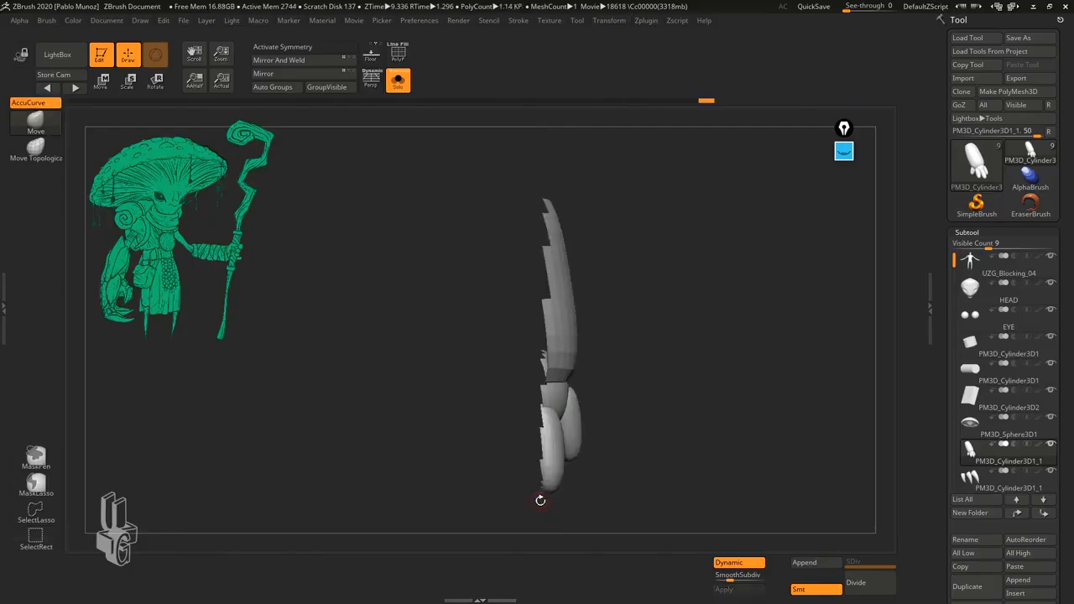
pyautogui.moveTo(627, 403); pyautogui.dragTo(673, 275)
pyautogui.moveTo(564, 203)
pyautogui.mouseDown()
pyautogui.moveTo(655, 332)
pyautogui.moveTo(603, 330)
pyautogui.moveTo(653, 348)
pyautogui.moveTo(648, 319)
pyautogui.moveTo(640, 326)
pyautogui.mouseUp()
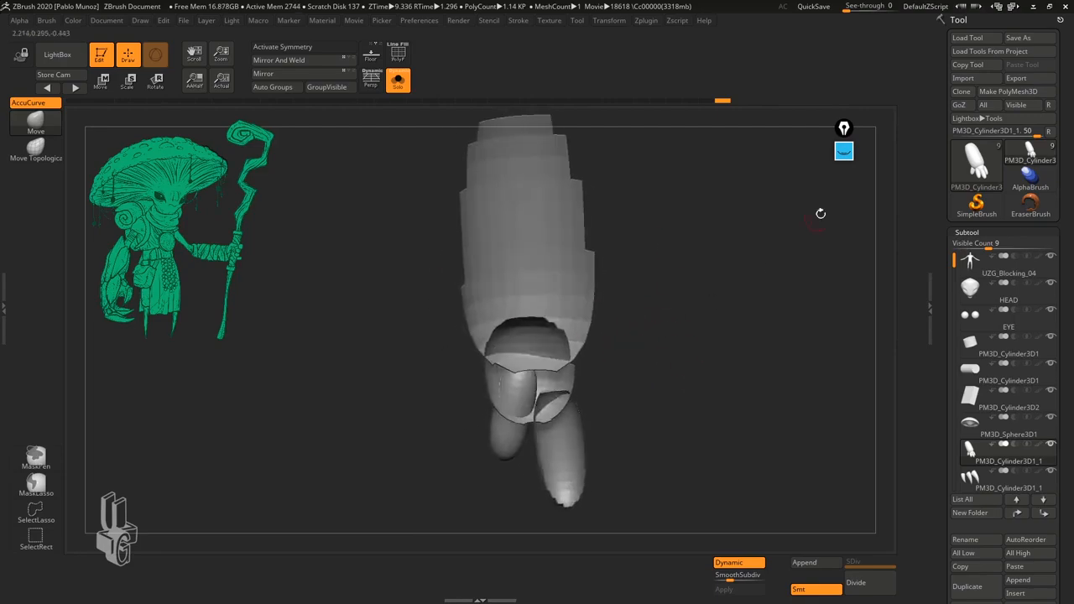
# - Start annotating the screen, box the arm's entry in the subtool list and outline the palm piece in pink
pyautogui.click(844, 152)
pyautogui.click(845, 185)
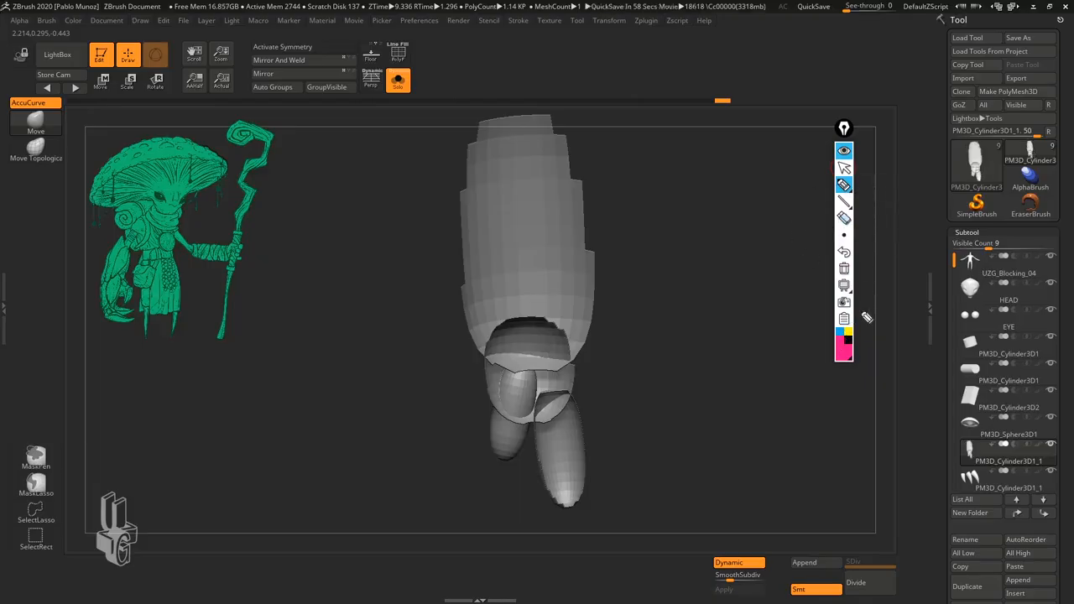
pyautogui.moveTo(974, 453)
pyautogui.mouseDown()
pyautogui.moveTo(961, 438)
pyautogui.moveTo(1059, 436)
pyautogui.mouseUp()
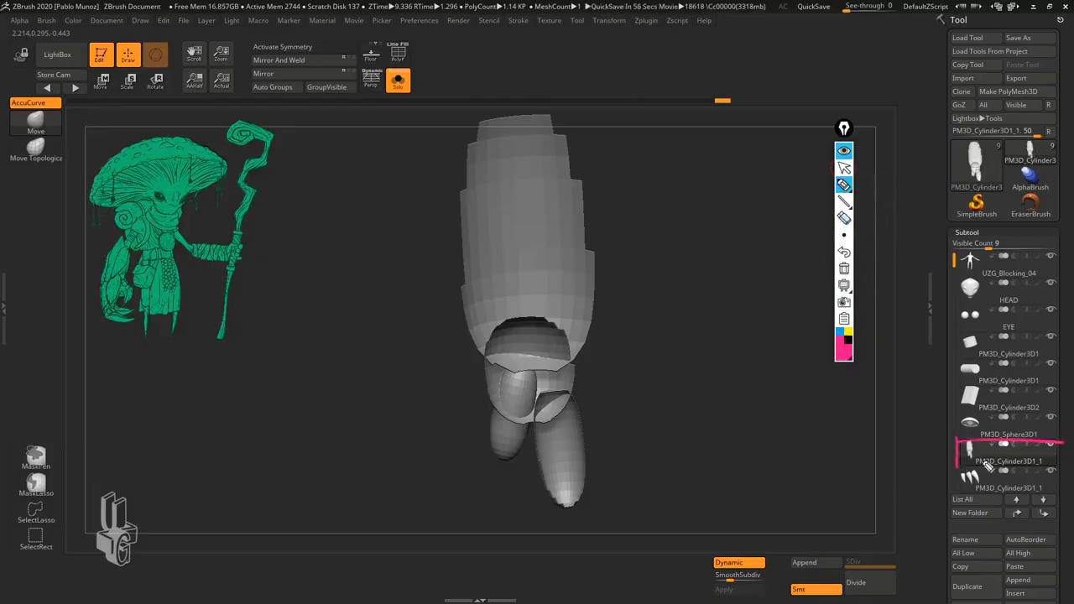
pyautogui.moveTo(933, 483); pyautogui.dragTo(1062, 441)
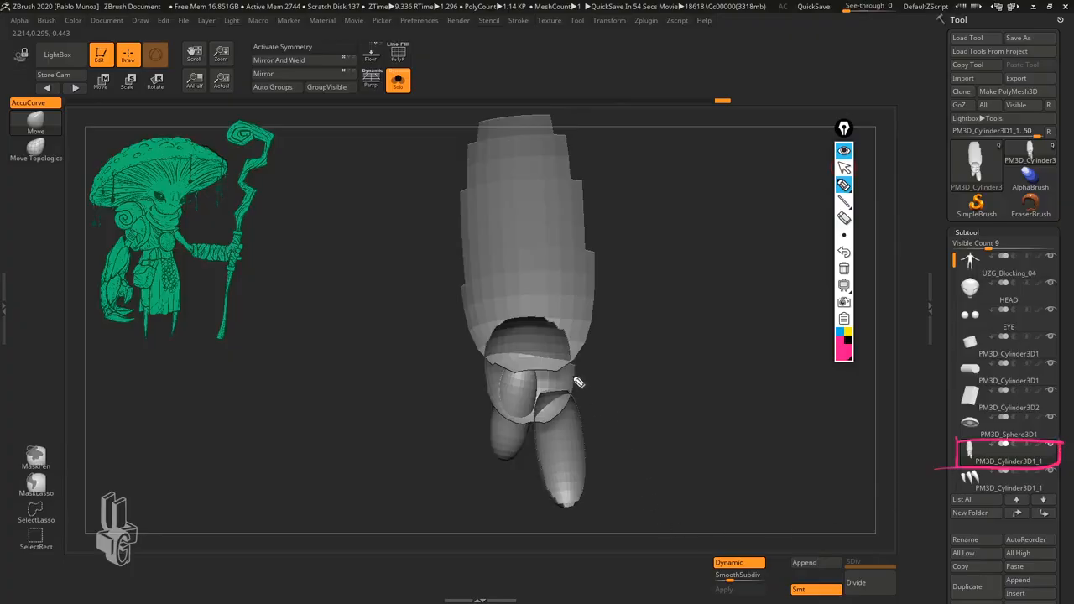
pyautogui.moveTo(577, 369)
pyautogui.mouseDown()
pyautogui.moveTo(544, 424)
pyautogui.moveTo(486, 356)
pyautogui.moveTo(586, 371)
pyautogui.mouseUp()
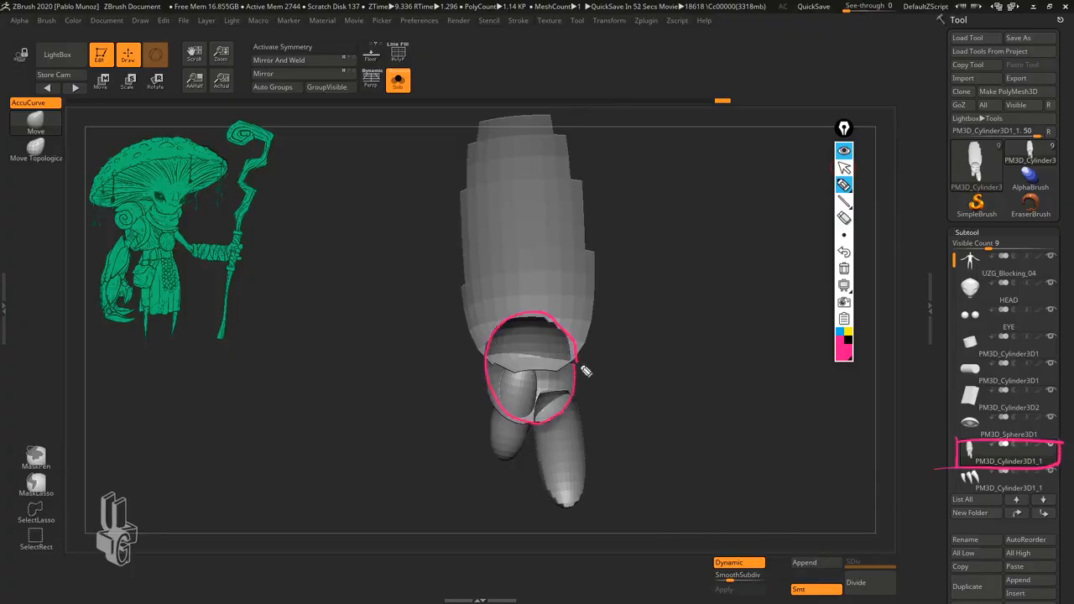
# - Outline the forearm mesh in blue and the two visible fingers in yellow
pyautogui.click(845, 336)
pyautogui.moveTo(596, 289)
pyautogui.mouseDown()
pyautogui.moveTo(521, 374)
pyautogui.moveTo(461, 213)
pyautogui.mouseUp()
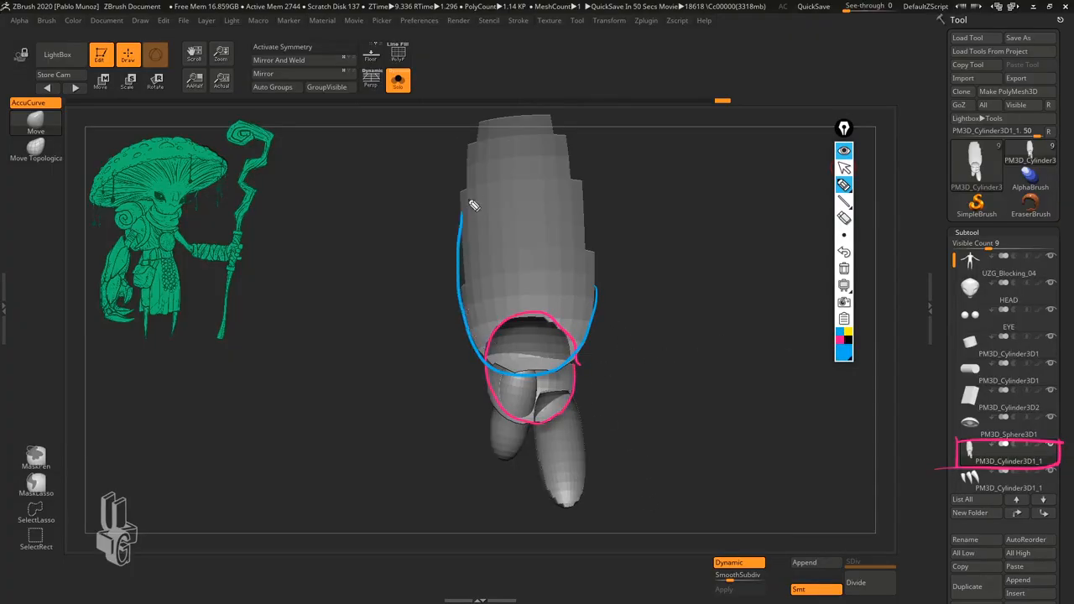
pyautogui.click(849, 336)
pyautogui.moveTo(581, 403)
pyautogui.mouseDown()
pyautogui.moveTo(539, 415)
pyautogui.moveTo(563, 515)
pyautogui.moveTo(556, 400)
pyautogui.mouseUp()
pyautogui.moveTo(517, 369)
pyautogui.mouseDown()
pyautogui.moveTo(502, 453)
pyautogui.moveTo(527, 366)
pyautogui.mouseUp()
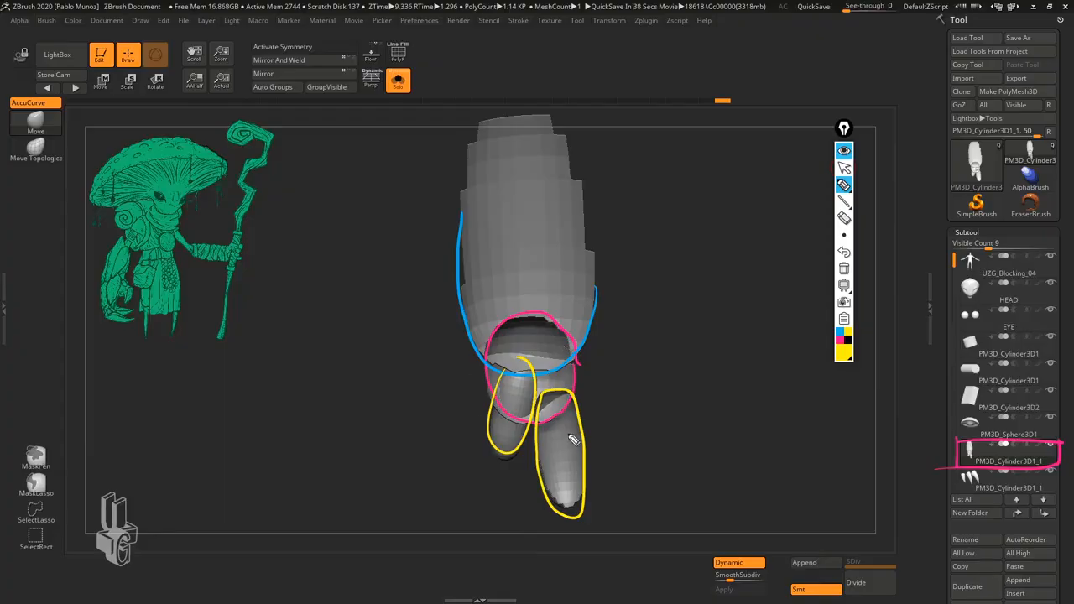
# - Point a yellow arrow at the arm's subtool, box the Move Topological brush, and close the annotations
pyautogui.moveTo(911, 454); pyautogui.dragTo(948, 454)
pyautogui.moveTo(57, 137)
pyautogui.mouseDown()
pyautogui.moveTo(63, 171)
pyautogui.moveTo(4, 145)
pyautogui.moveTo(59, 134)
pyautogui.mouseUp()
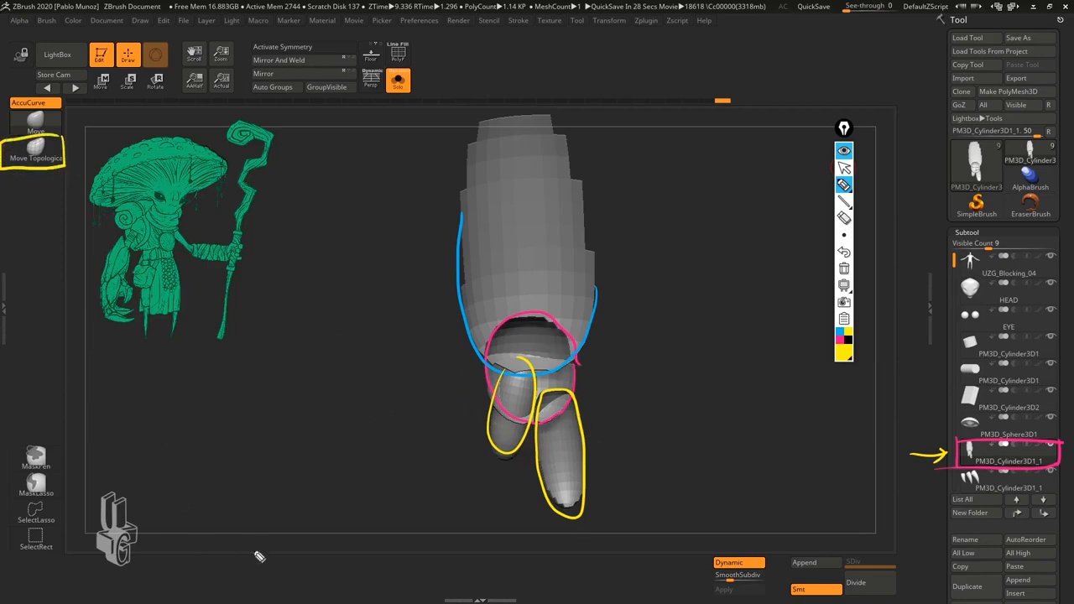
pyautogui.click(845, 166)
pyautogui.click(845, 152)
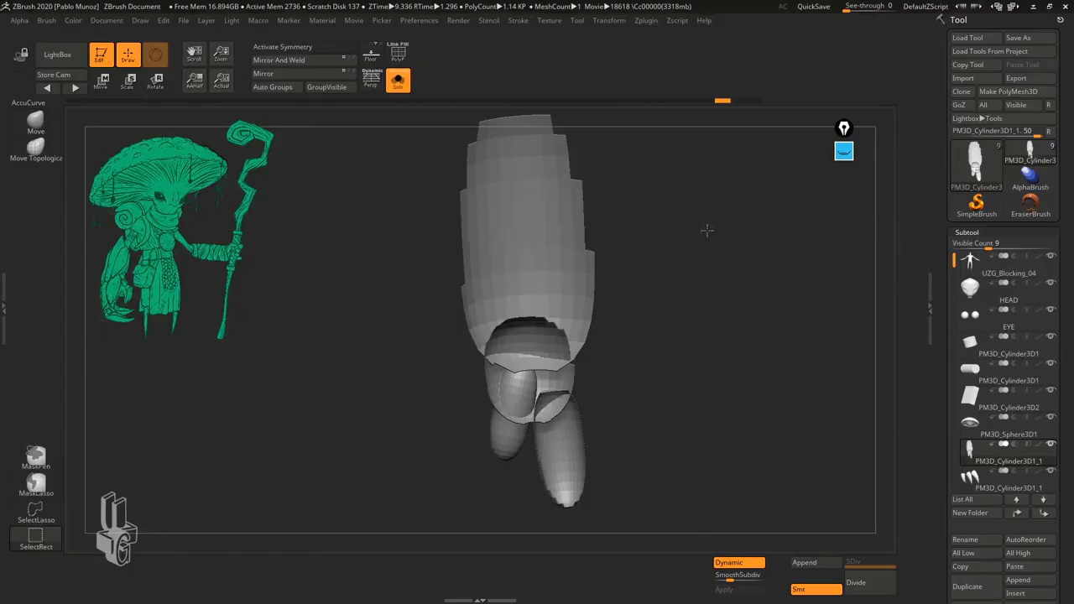
# - Show the whole arm piece with its polyframe displayed and clear the screen annotations
pyautogui.moveTo(703, 358); pyautogui.dragTo(631, 378)
pyautogui.click(399, 58)
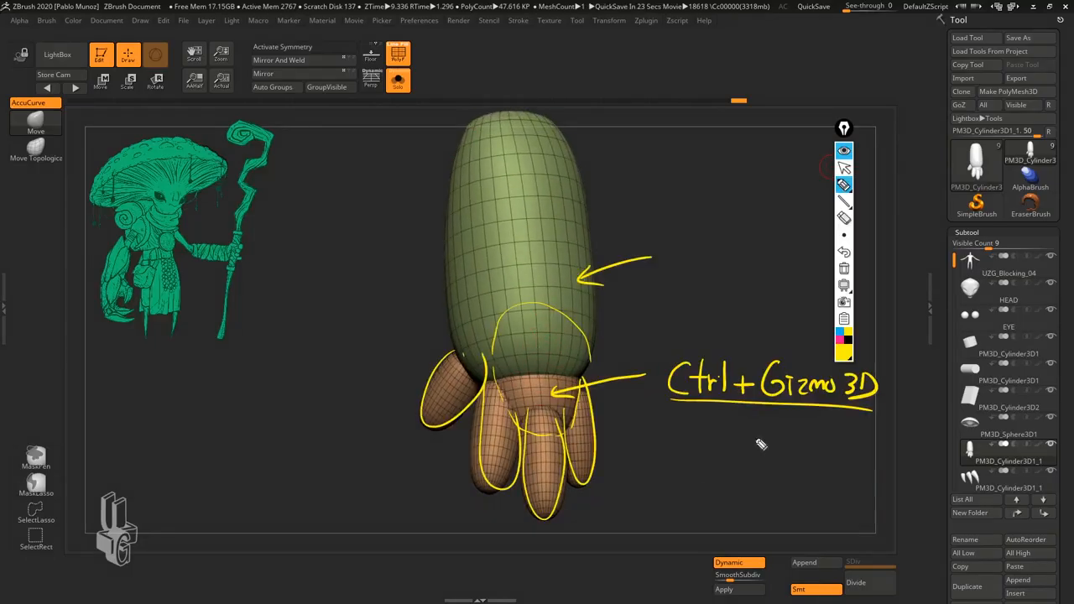
pyautogui.hotkey('ctrl', 'shift', '7')
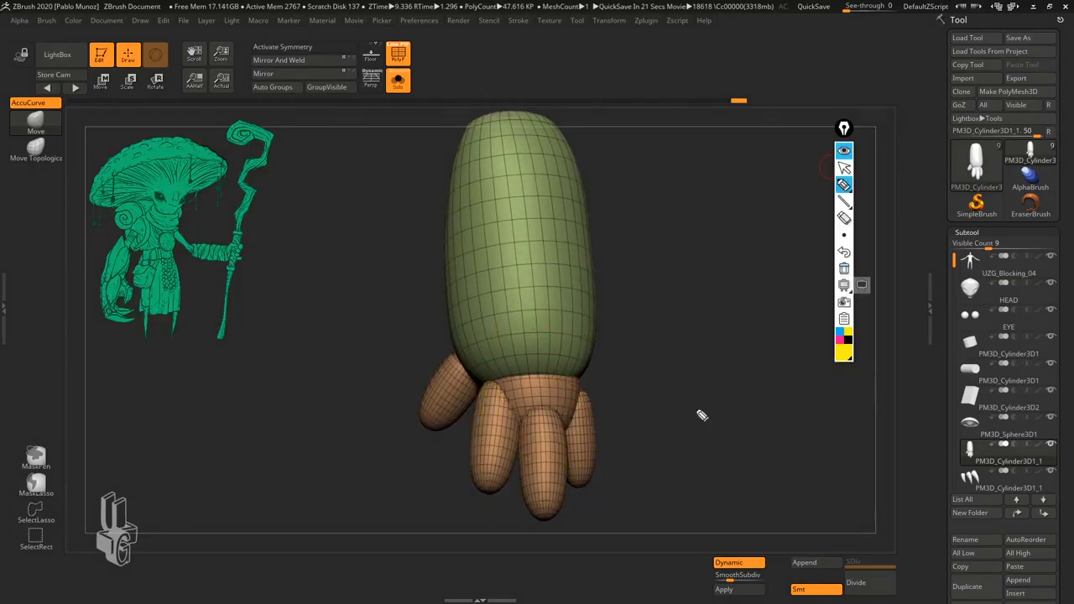
# - Write the underlined note "Polygroups" in yellow beside the forearm
pyautogui.moveTo(629, 196)
pyautogui.mouseDown()
pyautogui.moveTo(630, 226)
pyautogui.moveTo(631, 207)
pyautogui.mouseUp()
pyautogui.moveTo(651, 211); pyautogui.dragTo(672, 220)
pyautogui.moveTo(682, 205); pyautogui.dragTo(760, 207)
pyautogui.moveTo(619, 237); pyautogui.dragTo(760, 221)
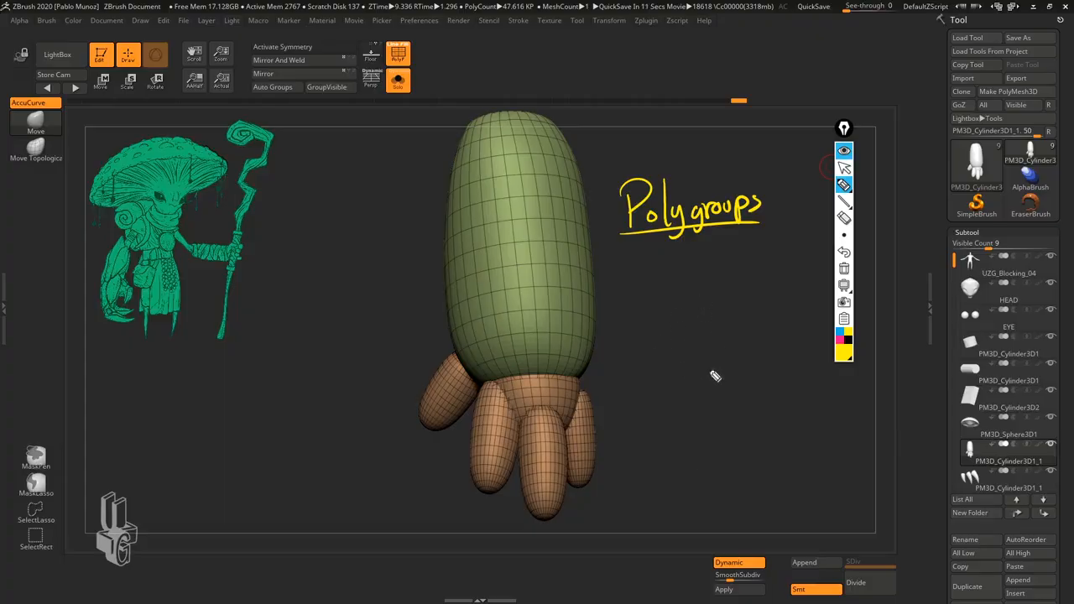
# - Write "ID" in yellow below the Polygroups note and draw a box around the word "Polygroups"
pyautogui.moveTo(648, 258); pyautogui.dragTo(669, 258)
pyautogui.moveTo(659, 259)
pyautogui.mouseDown()
pyautogui.moveTo(659, 283)
pyautogui.moveTo(670, 284)
pyautogui.mouseUp()
pyautogui.moveTo(678, 257); pyautogui.dragTo(678, 283)
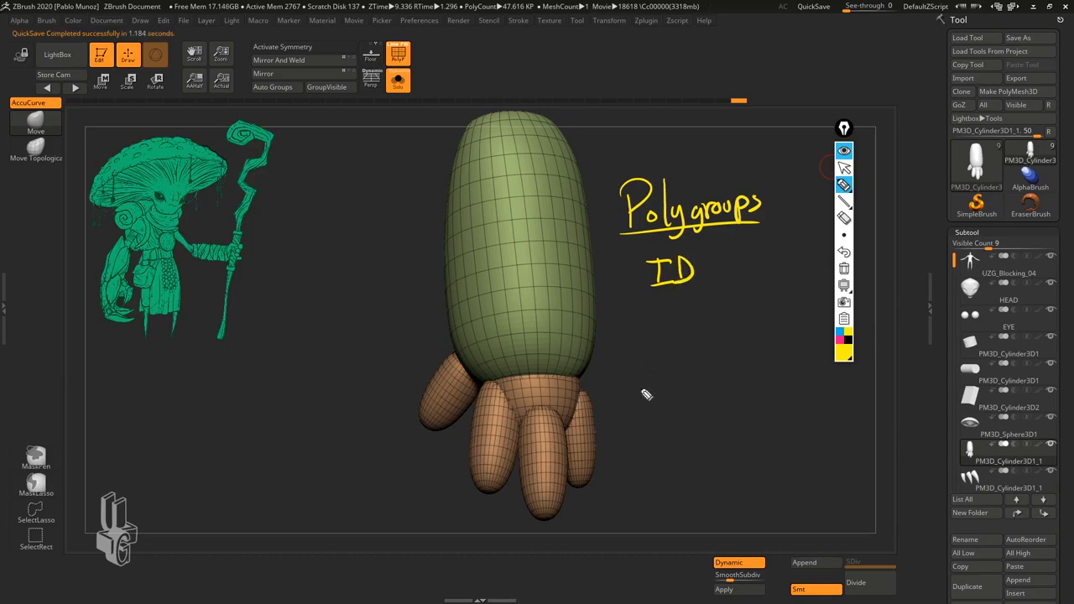
pyautogui.moveTo(619, 174)
pyautogui.mouseDown()
pyautogui.moveTo(618, 237)
pyautogui.moveTo(765, 241)
pyautogui.mouseUp()
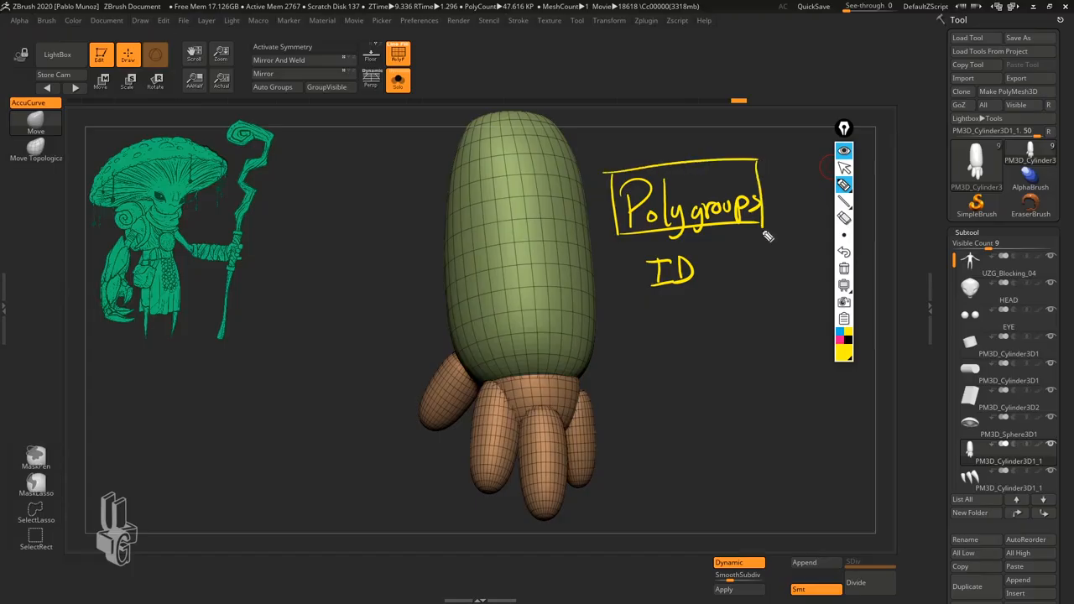
# - Draw a blue arrow down from the Polygroups box and write "Selection" beneath it with several underlines
pyautogui.click(845, 337)
pyautogui.moveTo(709, 263); pyautogui.dragTo(704, 335)
pyautogui.moveTo(691, 311); pyautogui.dragTo(718, 311)
pyautogui.moveTo(651, 357)
pyautogui.mouseDown()
pyautogui.moveTo(617, 401)
pyautogui.moveTo(670, 396)
pyautogui.mouseUp()
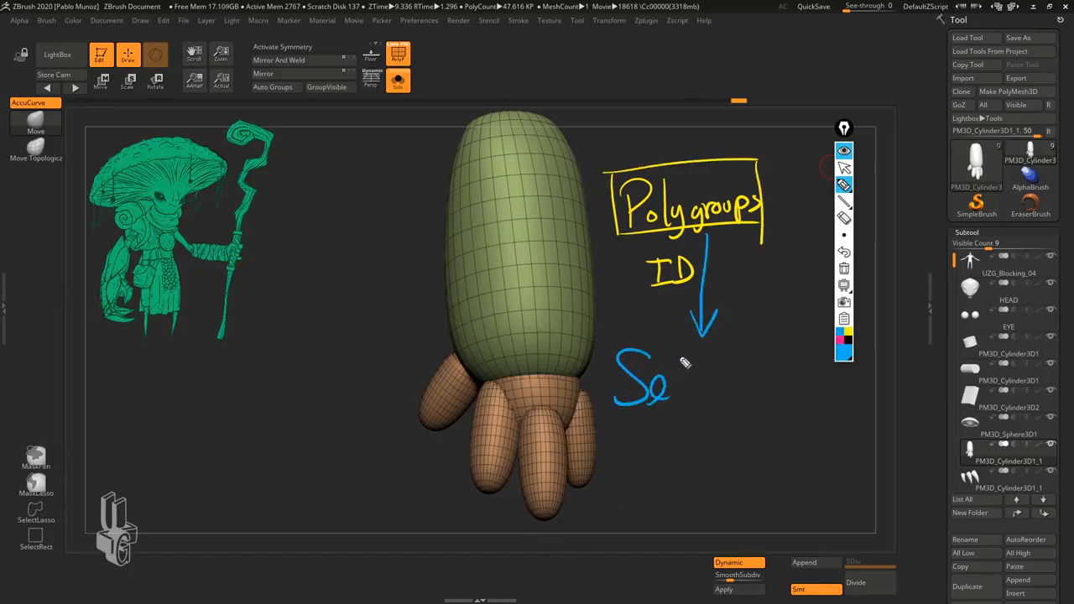
pyautogui.moveTo(687, 349)
pyautogui.mouseDown()
pyautogui.moveTo(694, 401)
pyautogui.moveTo(723, 403)
pyautogui.mouseUp()
pyautogui.moveTo(729, 388); pyautogui.dragTo(732, 406)
pyautogui.moveTo(737, 348)
pyautogui.mouseDown()
pyautogui.moveTo(738, 401)
pyautogui.moveTo(752, 366)
pyautogui.mouseUp()
pyautogui.moveTo(757, 378); pyautogui.dragTo(769, 403)
pyautogui.moveTo(774, 402)
pyautogui.mouseDown()
pyautogui.moveTo(782, 378)
pyautogui.moveTo(790, 399)
pyautogui.mouseUp()
pyautogui.moveTo(614, 406)
pyautogui.mouseDown()
pyautogui.moveTo(816, 402)
pyautogui.moveTo(640, 442)
pyautogui.moveTo(571, 478)
pyautogui.mouseUp()
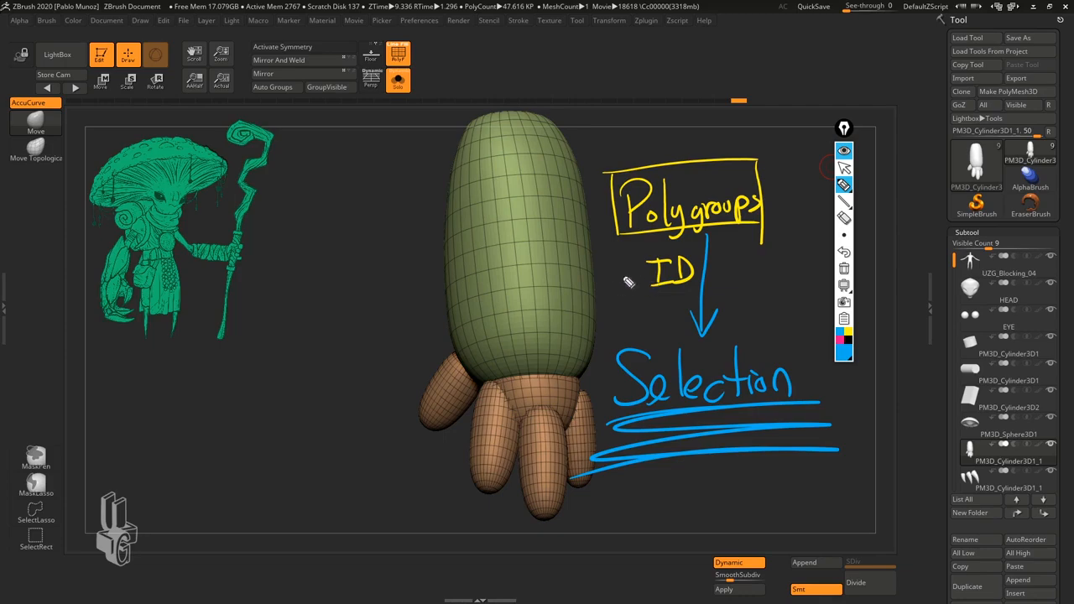
# - Hide the screen annotations and isolate the green forearm polygroup of the arm piece
pyautogui.click(843, 168)
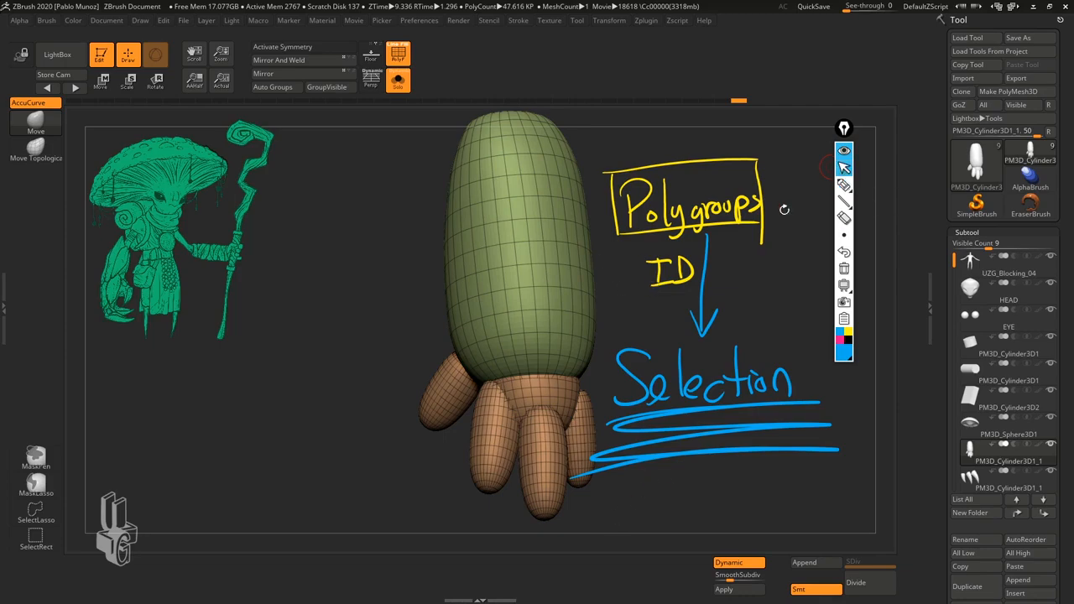
pyautogui.click(844, 151)
pyautogui.moveTo(668, 360); pyautogui.dragTo(693, 334)
pyautogui.hotkey('ctrl', 'shift')
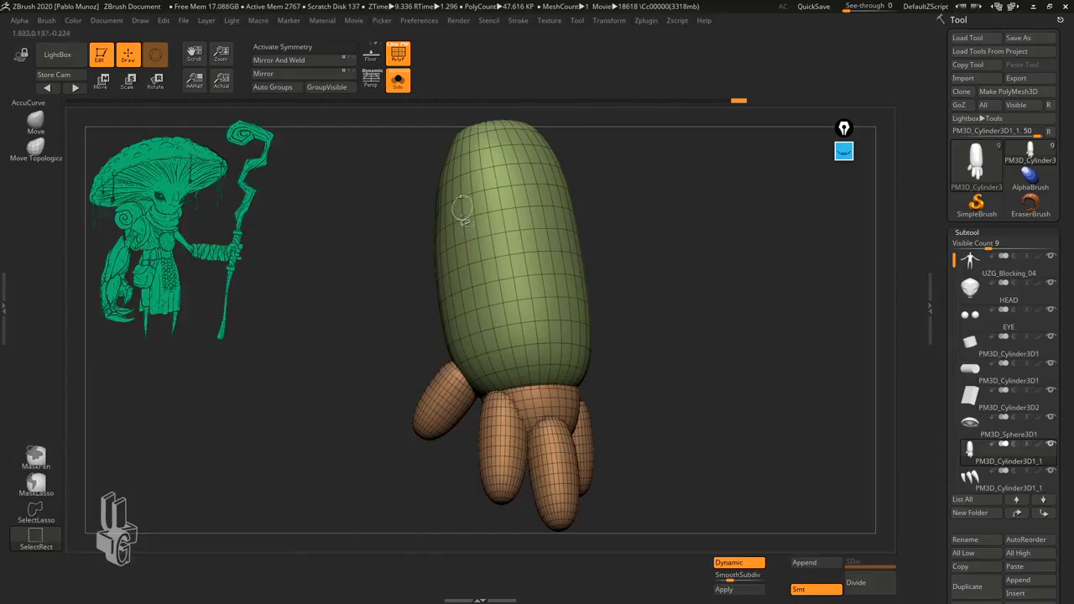
pyautogui.keyDown('ctrl'); pyautogui.keyDown('shift'); pyautogui.click(524, 253); pyautogui.keyUp('shift'); pyautogui.keyUp('ctrl')
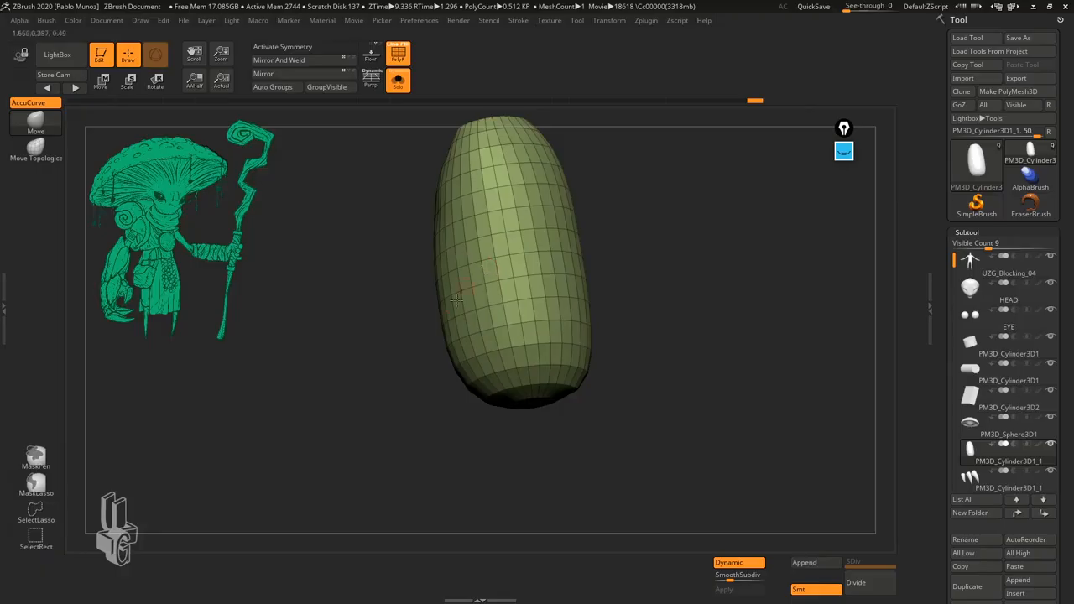
# - Enlarge the Move brush and reshape the isolated forearm's sides and both of its ends
pyautogui.moveTo(597, 214); pyautogui.dragTo(517, 244)
pyautogui.moveTo(639, 353); pyautogui.dragTo(656, 348)
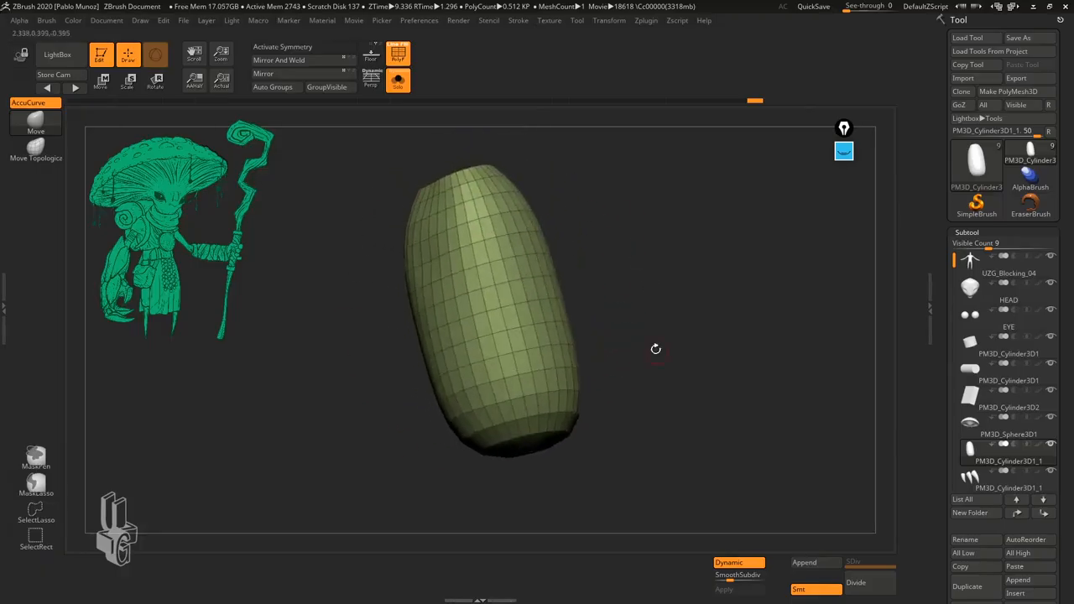
pyautogui.moveTo(373, 216); pyautogui.dragTo(500, 375)
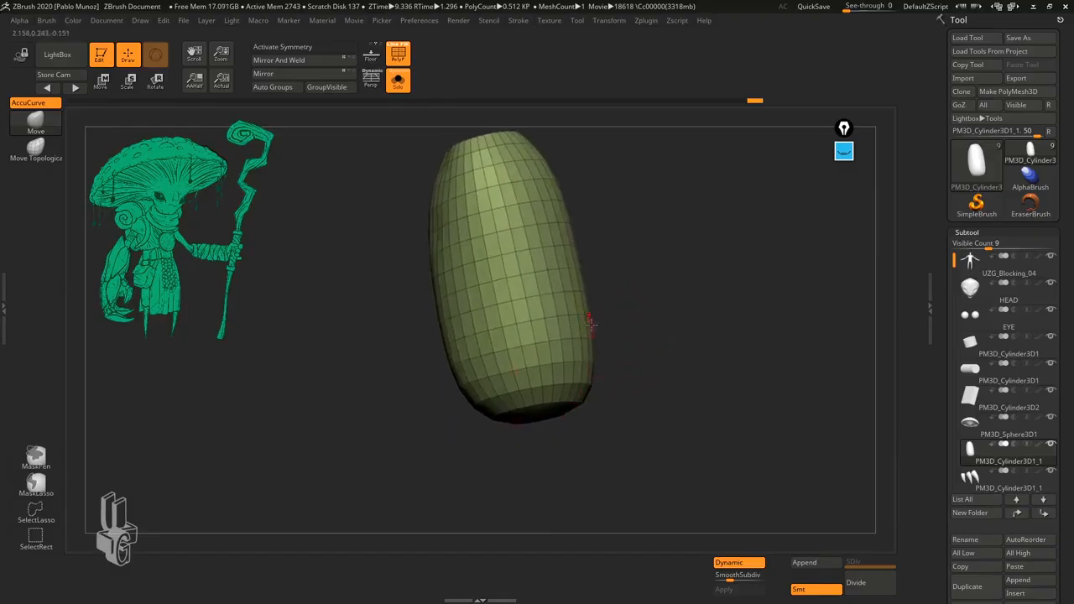
pyautogui.press('space')
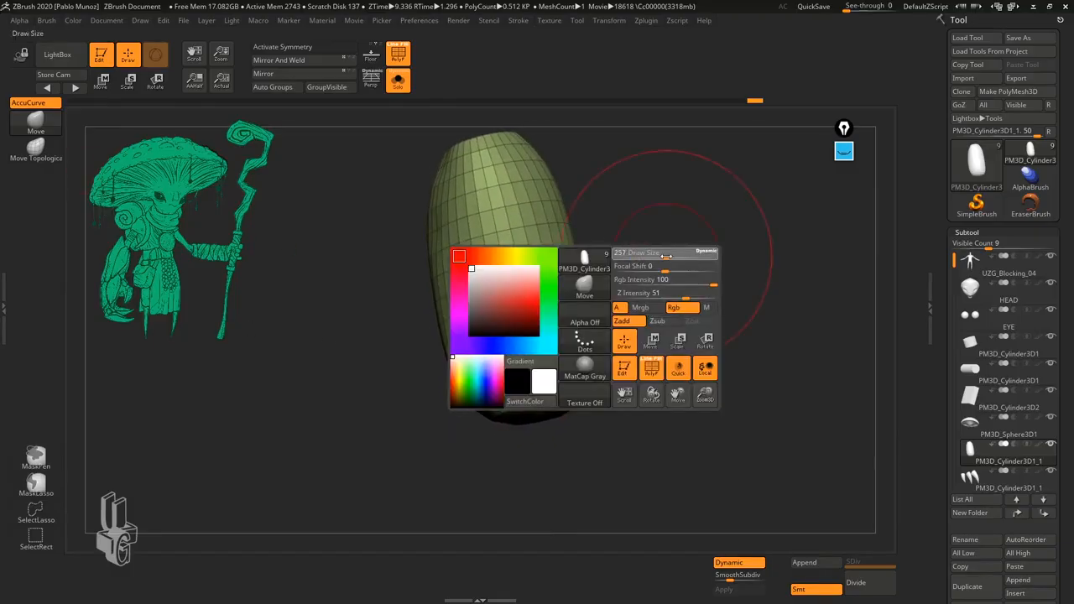
pyautogui.moveTo(573, 384); pyautogui.dragTo(591, 380)
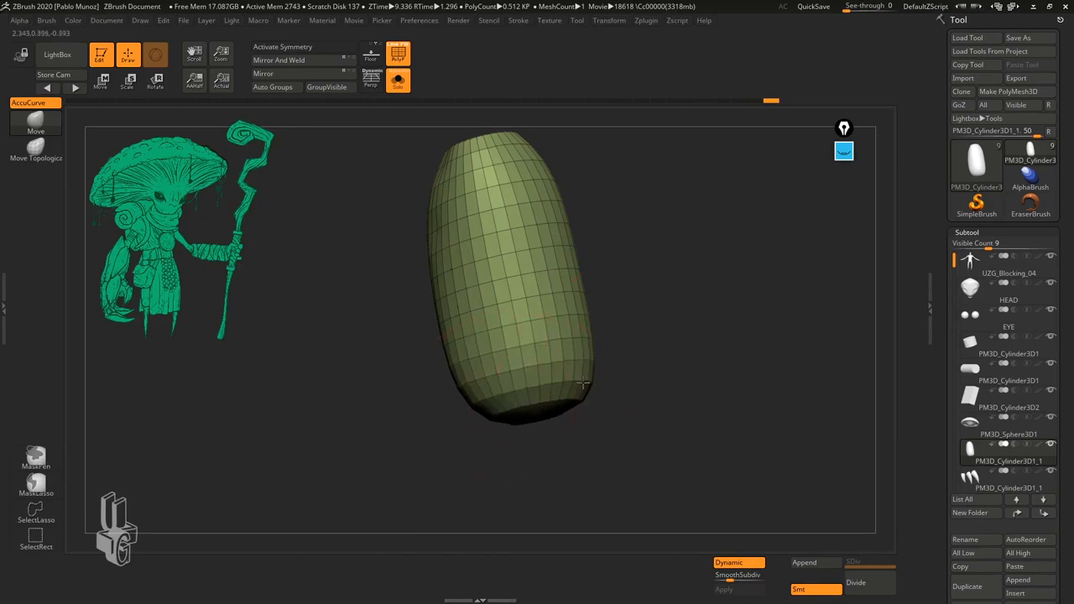
pyautogui.moveTo(536, 425)
pyautogui.mouseDown()
pyautogui.moveTo(597, 405)
pyautogui.moveTo(588, 393)
pyautogui.mouseUp()
pyautogui.moveTo(670, 345)
pyautogui.mouseDown()
pyautogui.moveTo(688, 355)
pyautogui.moveTo(680, 317)
pyautogui.moveTo(679, 374)
pyautogui.mouseUp()
pyautogui.keyDown('shift'); pyautogui.moveTo(540, 234); pyautogui.dragTo(519, 213); pyautogui.keyUp('shift')
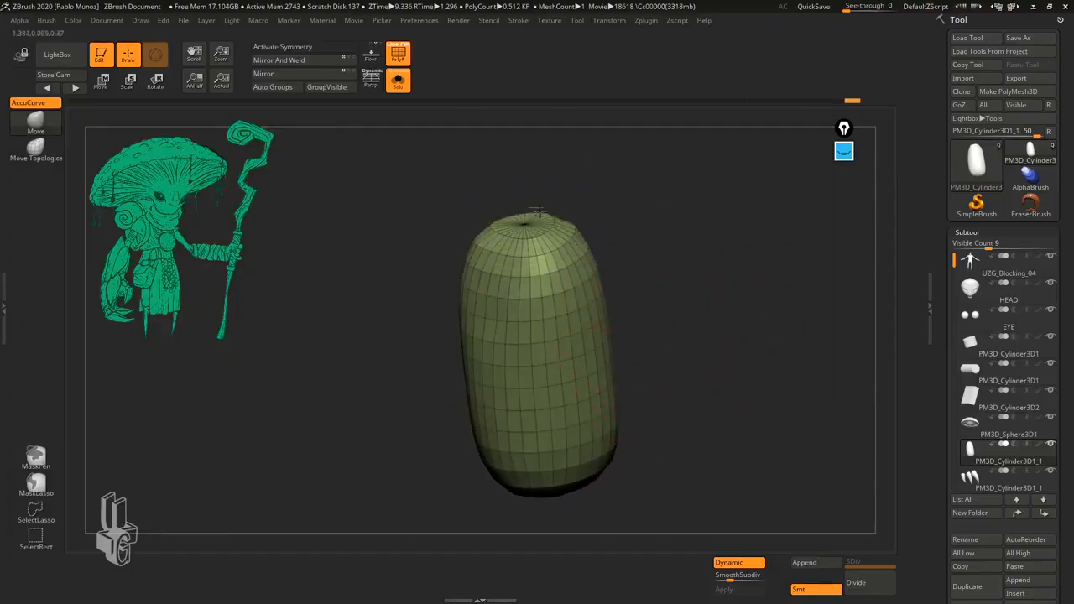
pyautogui.moveTo(671, 330); pyautogui.dragTo(648, 304)
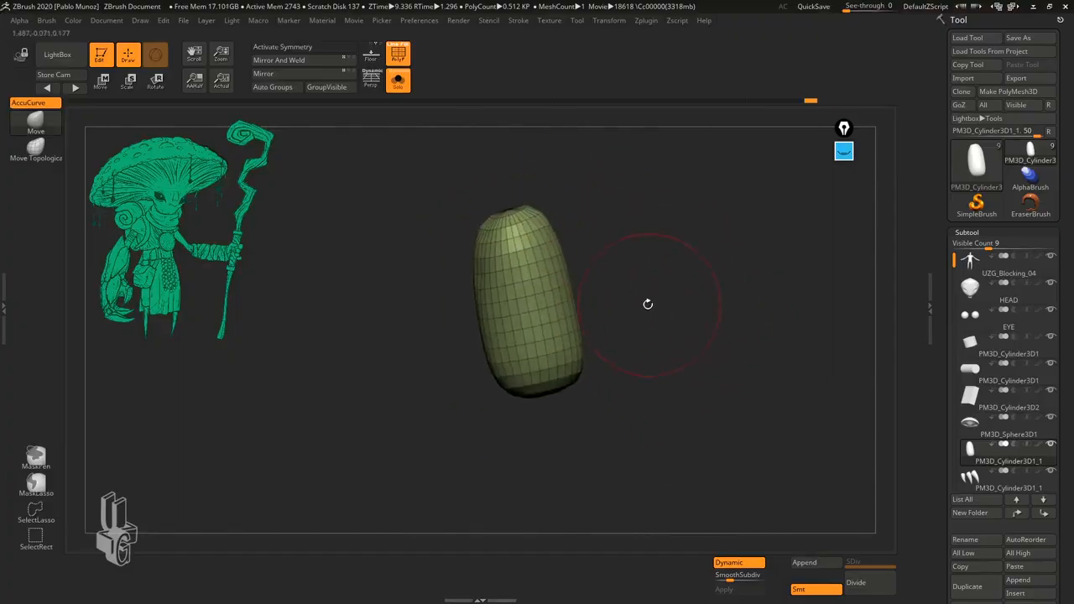
# - Show the other subtools and narrow the forearm's upper end with the Move brush so it tapers toward the upper arm
pyautogui.click(398, 81)
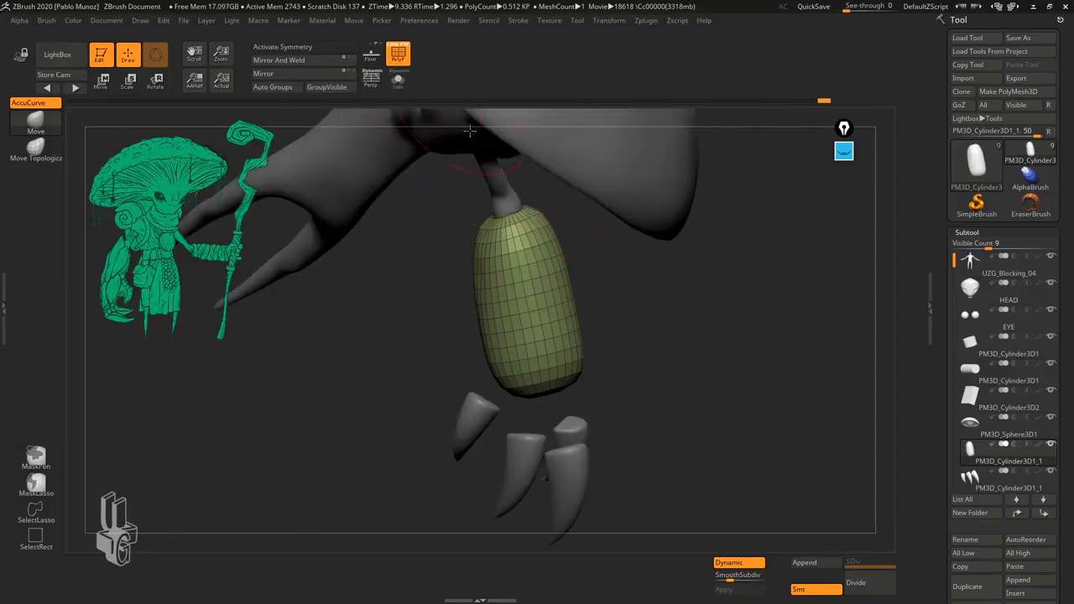
pyautogui.moveTo(547, 225); pyautogui.dragTo(574, 263, button='right')
pyautogui.moveTo(588, 202); pyautogui.dragTo(575, 183)
pyautogui.moveTo(660, 193); pyautogui.dragTo(601, 202)
pyautogui.moveTo(584, 203); pyautogui.dragTo(569, 185)
pyautogui.moveTo(569, 185); pyautogui.dragTo(633, 209, button='right')
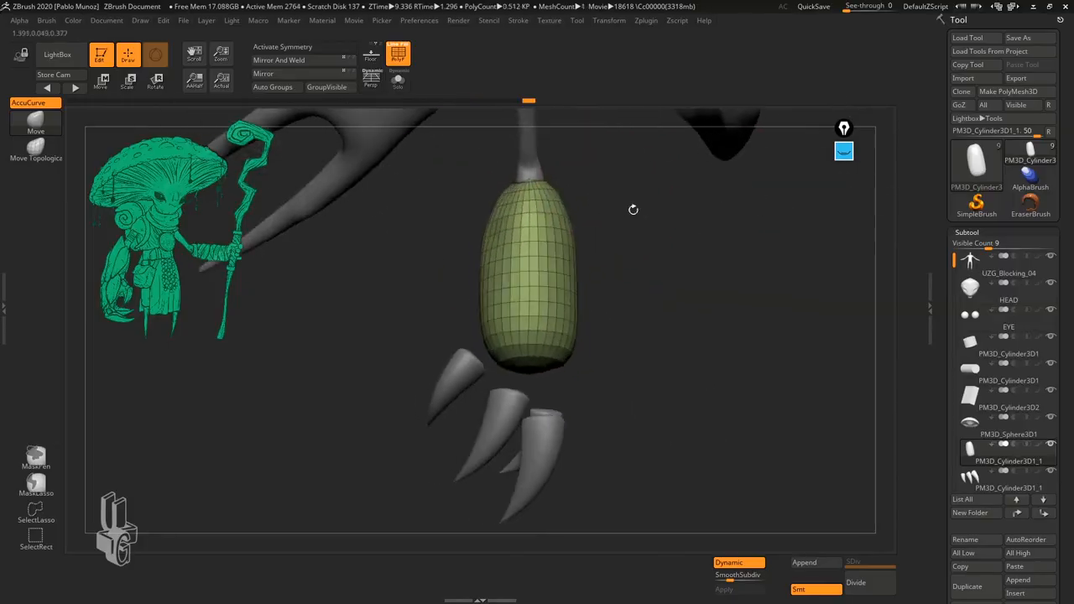
pyautogui.moveTo(488, 238); pyautogui.dragTo(494, 279)
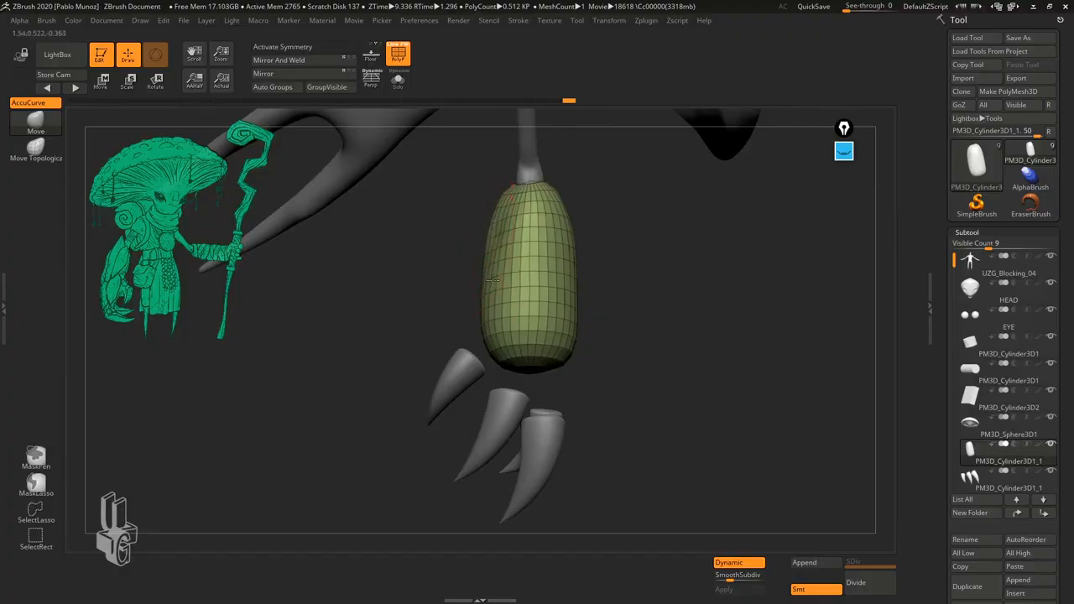
pyautogui.moveTo(495, 277); pyautogui.dragTo(528, 251, button='right')
pyautogui.moveTo(528, 210); pyautogui.dragTo(523, 204)
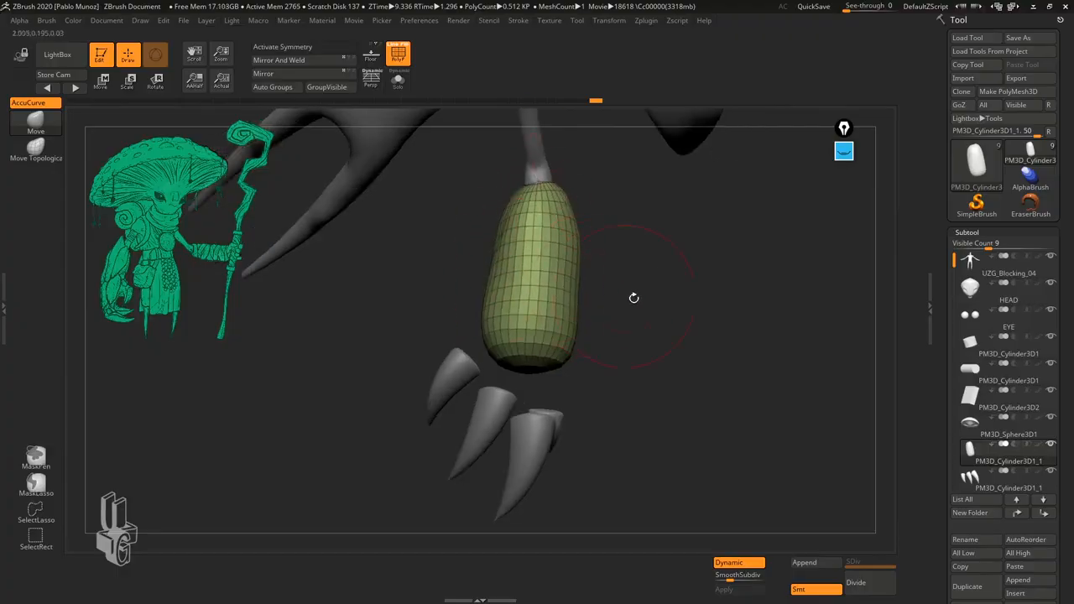
pyautogui.moveTo(633, 297); pyautogui.dragTo(661, 322, button='right')
# - Solo the arm subtool and unhide all of its polygroups
pyautogui.click(398, 80)
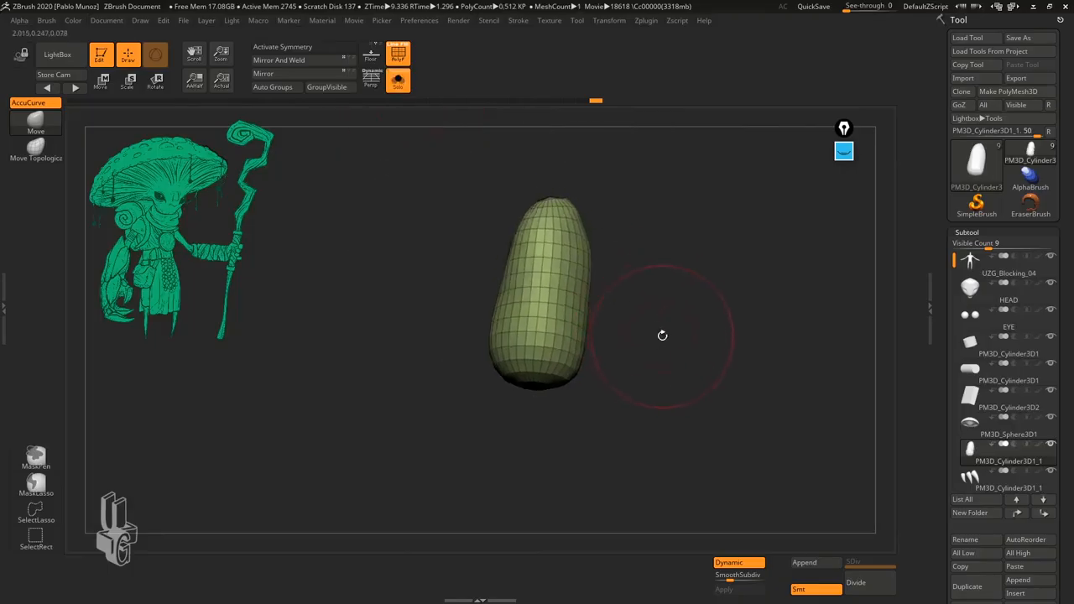
pyautogui.hotkey('ctrl', 'shift')
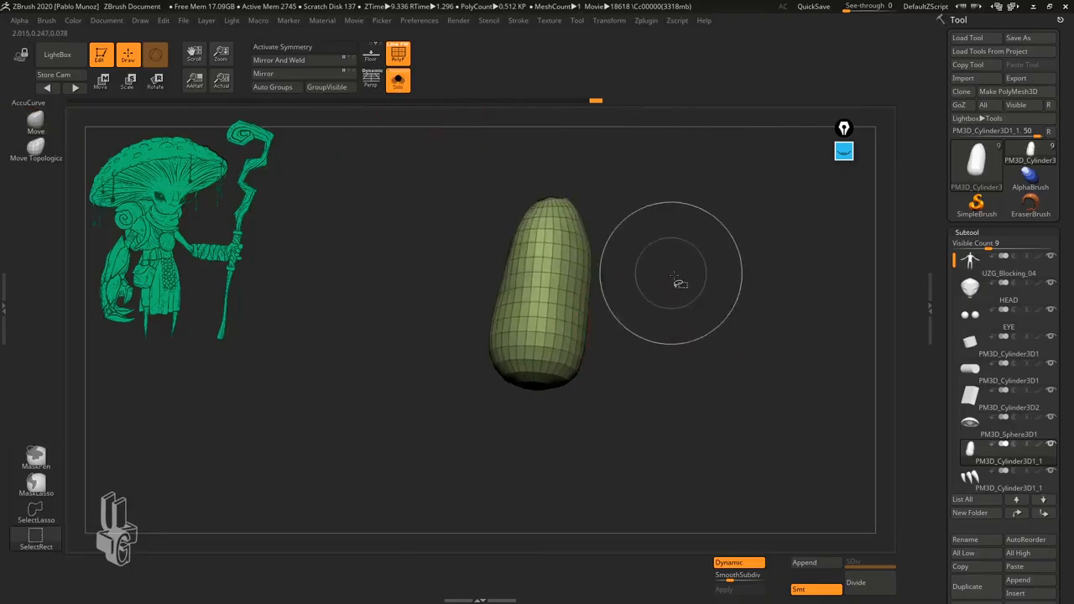
pyautogui.keyDown('ctrl'); pyautogui.keyDown('shift'); pyautogui.click(691, 249); pyautogui.keyUp('shift'); pyautogui.keyUp('ctrl')
pyautogui.moveTo(669, 400); pyautogui.dragTo(673, 376, button='right')
pyautogui.moveTo(567, 224); pyautogui.dragTo(598, 424, button='right')
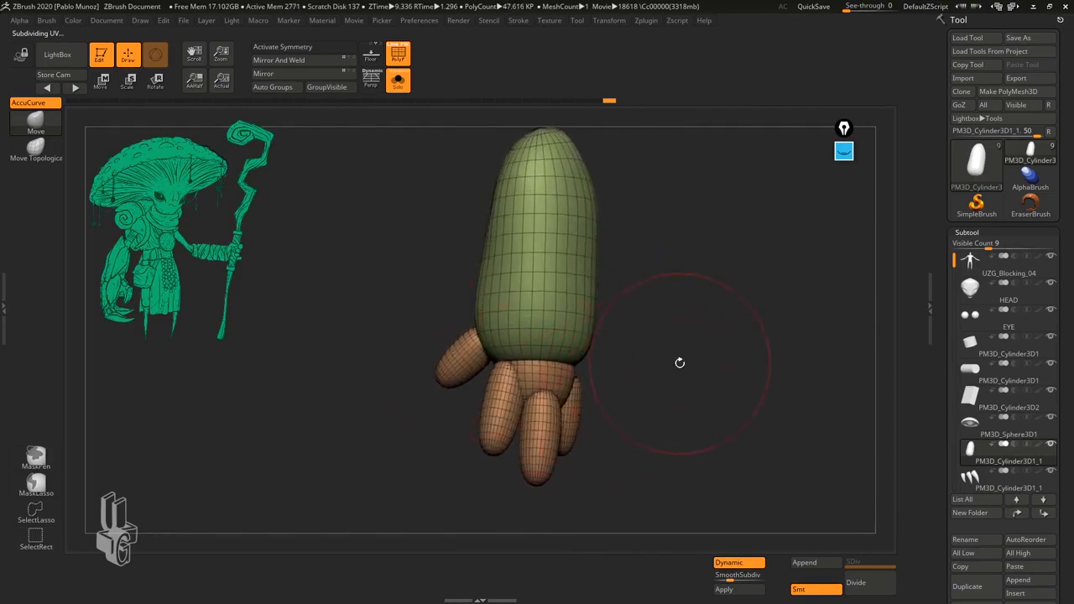
# - Isolate the orange hand polygroup, invert the visible selection several times between hand and forearm, and show the whole arm piece
pyautogui.keyDown('ctrl'); pyautogui.keyDown('shift'); pyautogui.click(554, 411); pyautogui.keyUp('shift'); pyautogui.keyUp('ctrl')
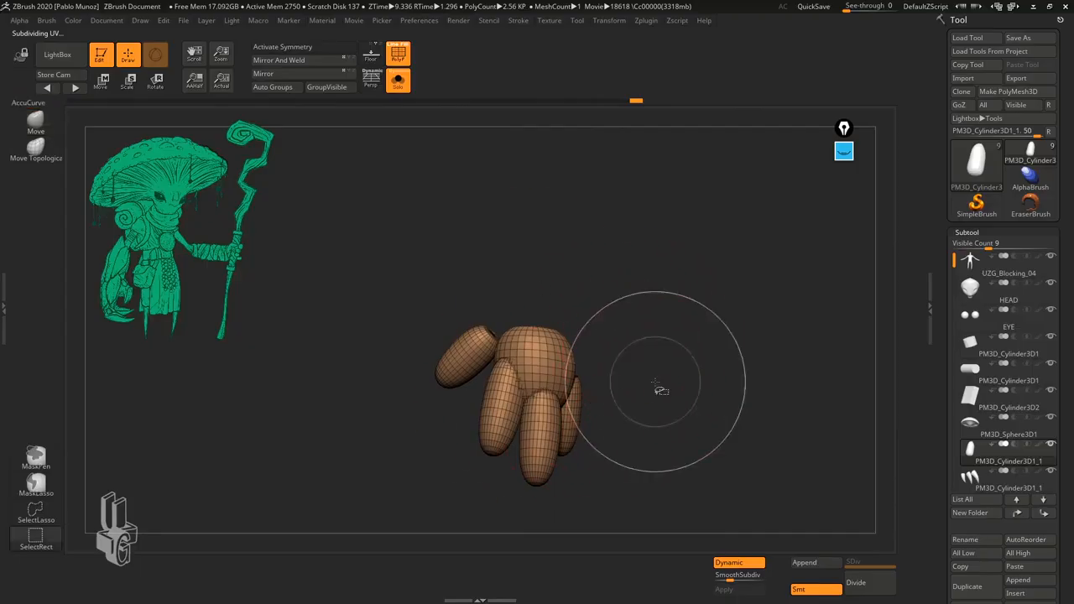
pyautogui.keyDown('ctrl'); pyautogui.keyDown('shift'); pyautogui.moveTo(654, 304); pyautogui.dragTo(678, 453); pyautogui.keyUp('shift'); pyautogui.keyUp('ctrl')
pyautogui.keyDown('ctrl'); pyautogui.keyDown('shift'); pyautogui.moveTo(660, 283); pyautogui.dragTo(679, 387); pyautogui.keyUp('shift'); pyautogui.keyUp('ctrl')
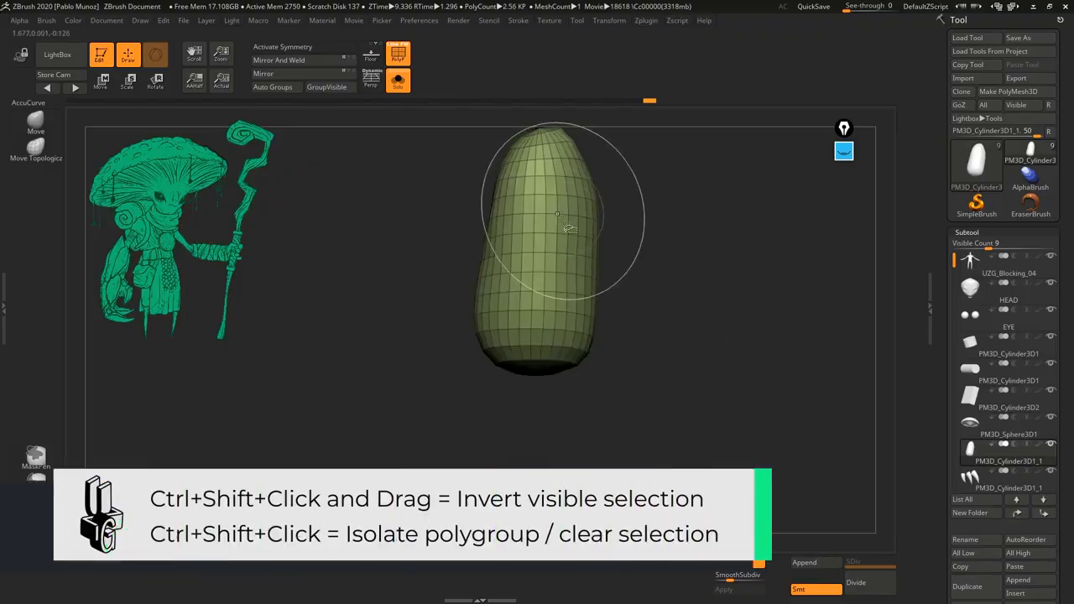
pyautogui.keyDown('ctrl'); pyautogui.keyDown('shift'); pyautogui.moveTo(651, 283); pyautogui.dragTo(664, 407); pyautogui.keyUp('shift'); pyautogui.keyUp('ctrl')
pyautogui.keyDown('ctrl'); pyautogui.keyDown('shift'); pyautogui.moveTo(657, 299); pyautogui.dragTo(680, 398); pyautogui.keyUp('shift'); pyautogui.keyUp('ctrl')
pyautogui.moveTo(654, 449)
pyautogui.mouseDown()
pyautogui.moveTo(636, 388)
pyautogui.moveTo(663, 371)
pyautogui.moveTo(679, 384)
pyautogui.mouseUp()
pyautogui.keyDown('ctrl'); pyautogui.keyDown('shift'); pyautogui.click(682, 368); pyautogui.keyUp('shift'); pyautogui.keyUp('ctrl')
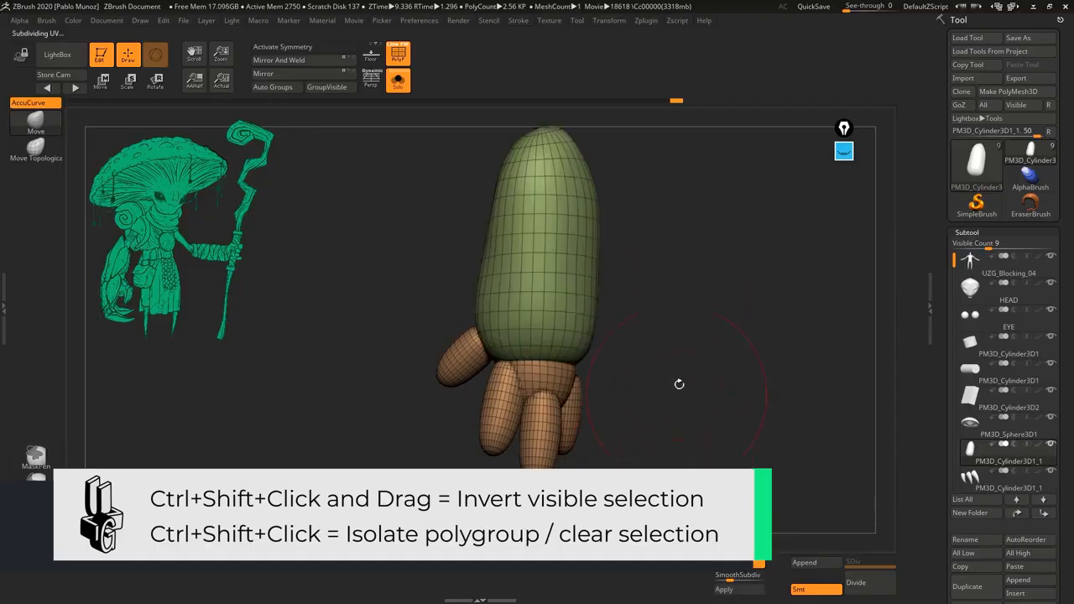
# - Isolate the hand polygroup once more, restore the full arm piece and examine it
pyautogui.moveTo(593, 387); pyautogui.dragTo(626, 411)
pyautogui.keyDown('ctrl'); pyautogui.moveTo(645, 381); pyautogui.dragTo(641, 377, button='right'); pyautogui.keyUp('ctrl')
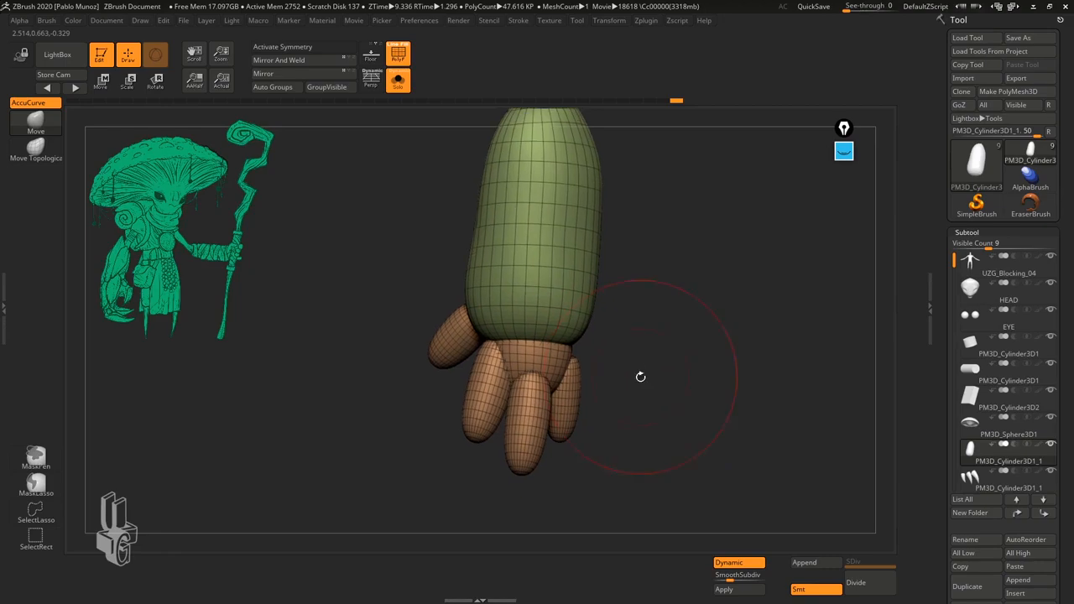
pyautogui.keyDown('ctrl'); pyautogui.keyDown('shift'); pyautogui.click(569, 404); pyautogui.keyUp('shift'); pyautogui.keyUp('ctrl')
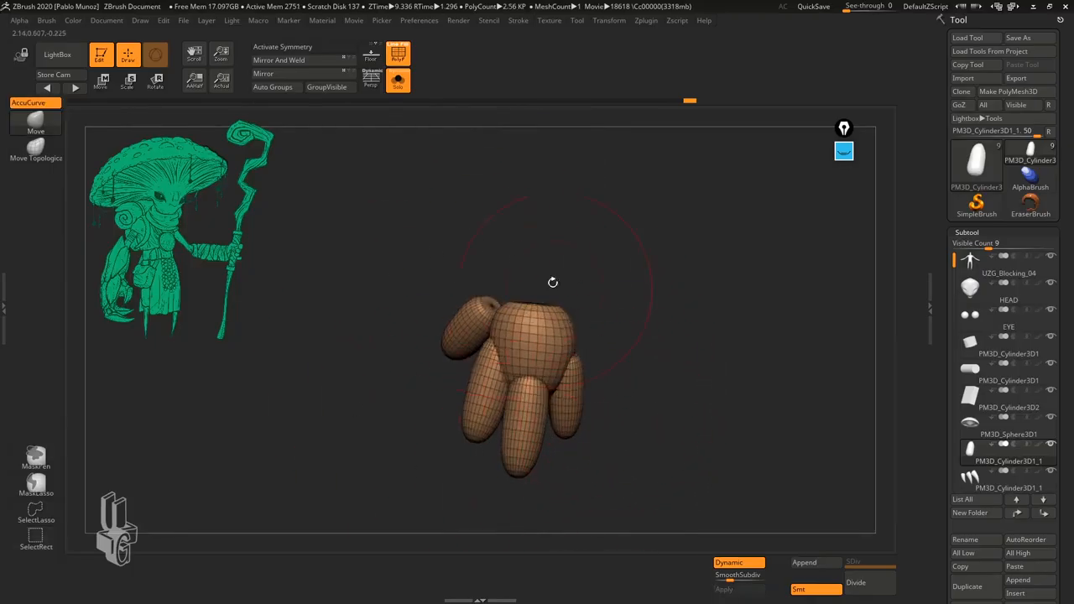
pyautogui.keyDown('ctrl'); pyautogui.keyDown('shift'); pyautogui.click(638, 391); pyautogui.keyUp('shift'); pyautogui.keyUp('ctrl')
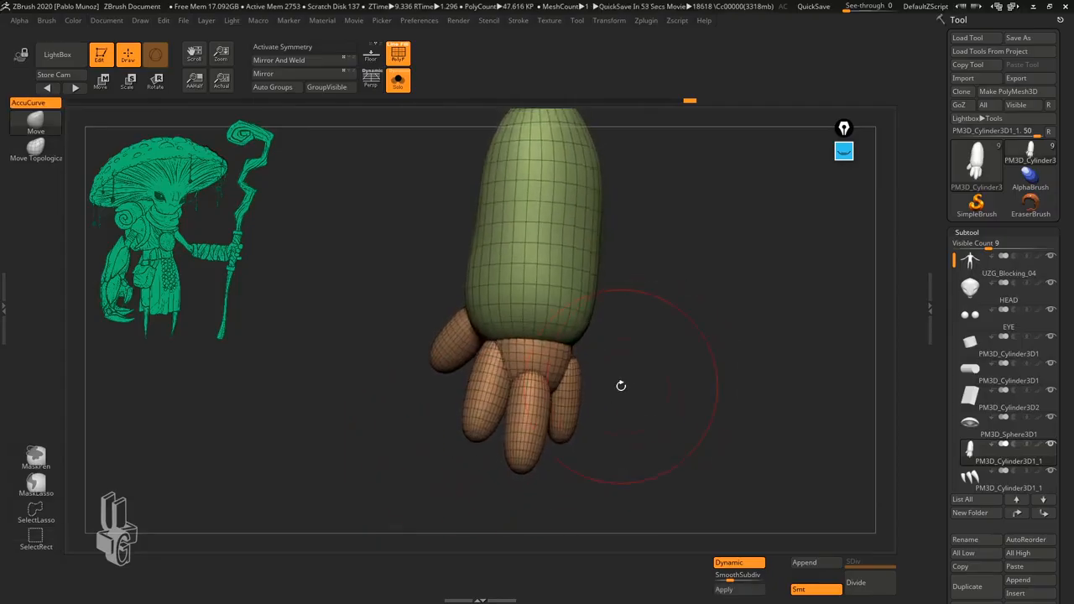
pyautogui.moveTo(660, 403); pyautogui.dragTo(630, 384)
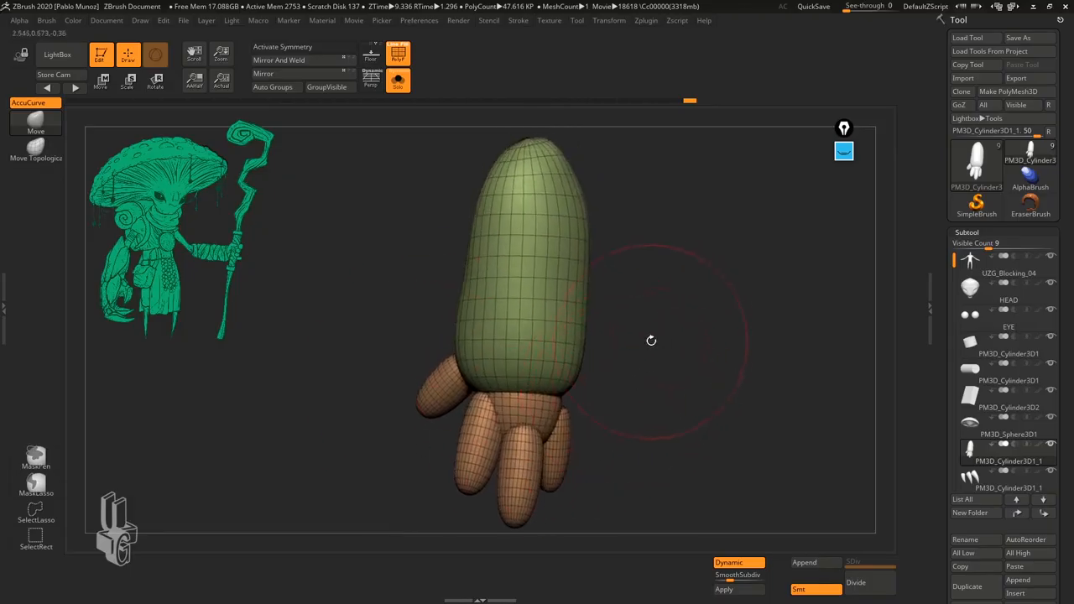
pyautogui.moveTo(651, 340); pyautogui.dragTo(648, 296)
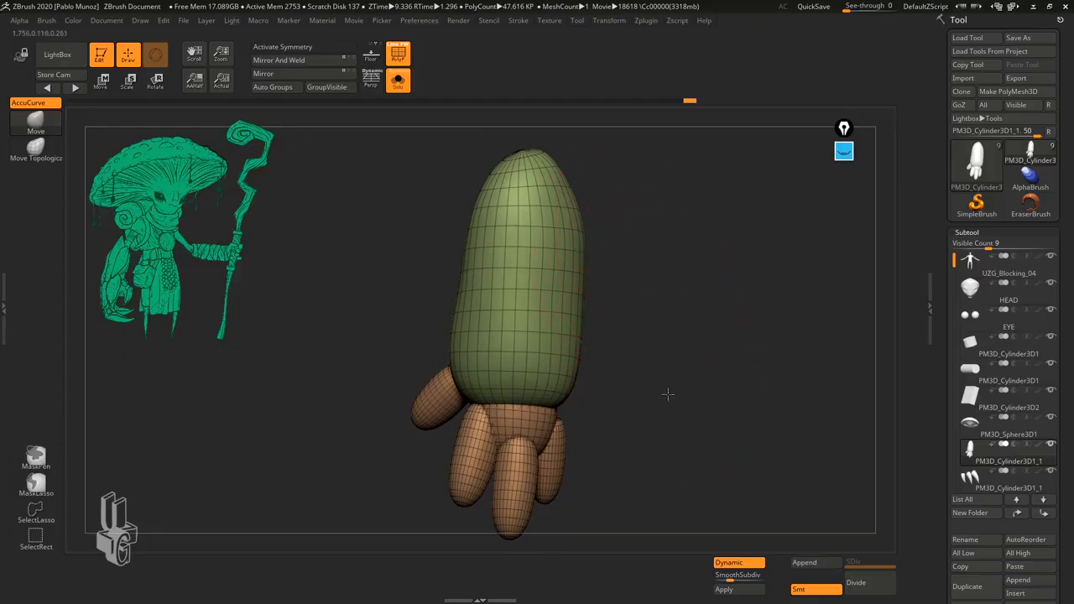
pyautogui.moveTo(668, 393); pyautogui.dragTo(673, 395)
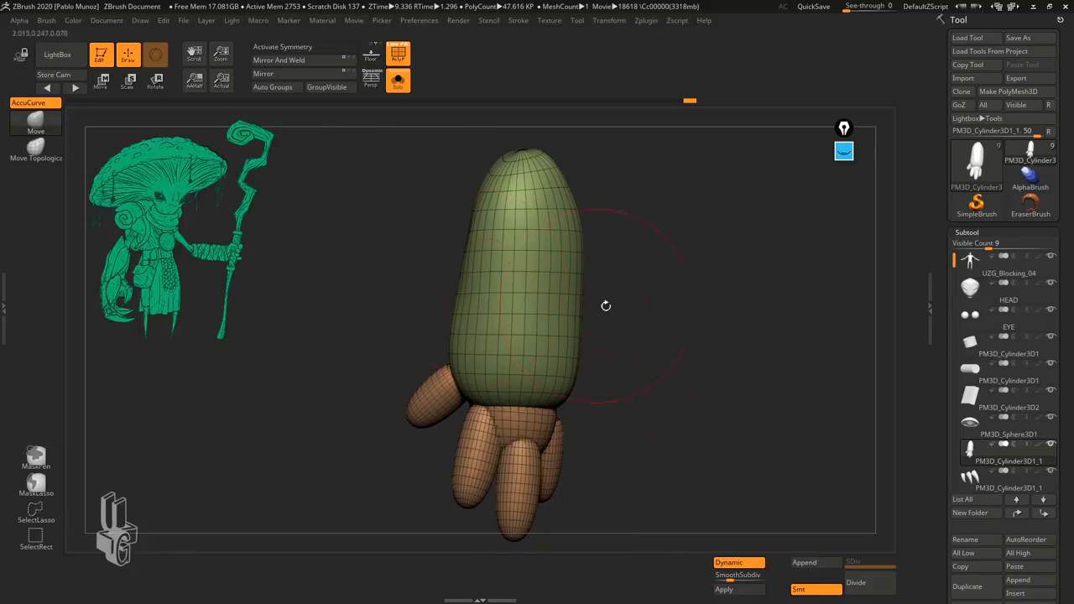
pyautogui.moveTo(646, 311); pyautogui.dragTo(645, 307)
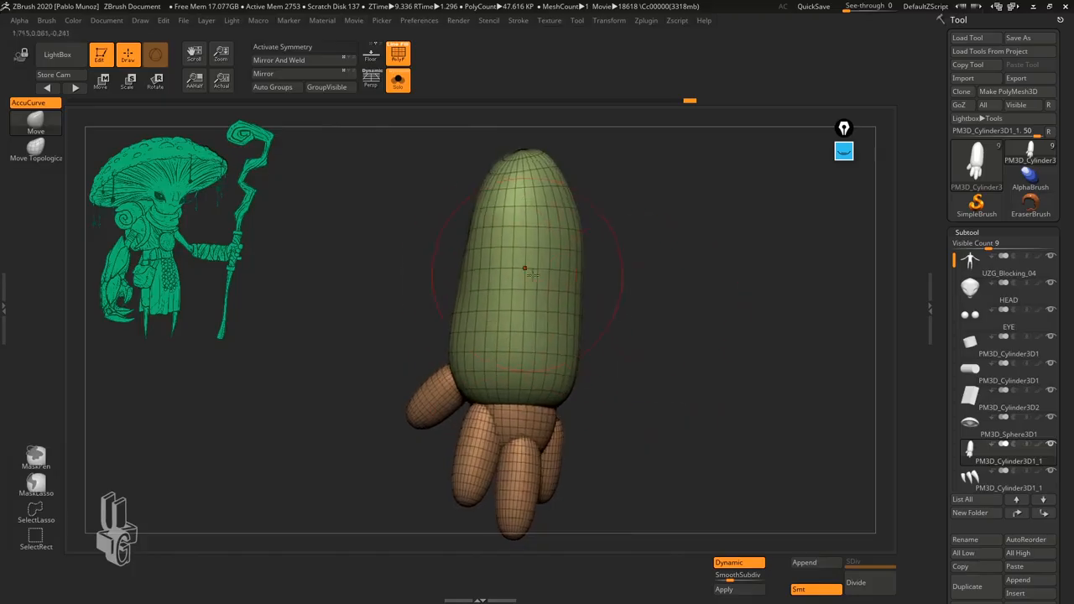
# - Clear the old notes, draw yellow lines across the forearm and down its length to the fingers, and hide the annotations
pyautogui.click(844, 151)
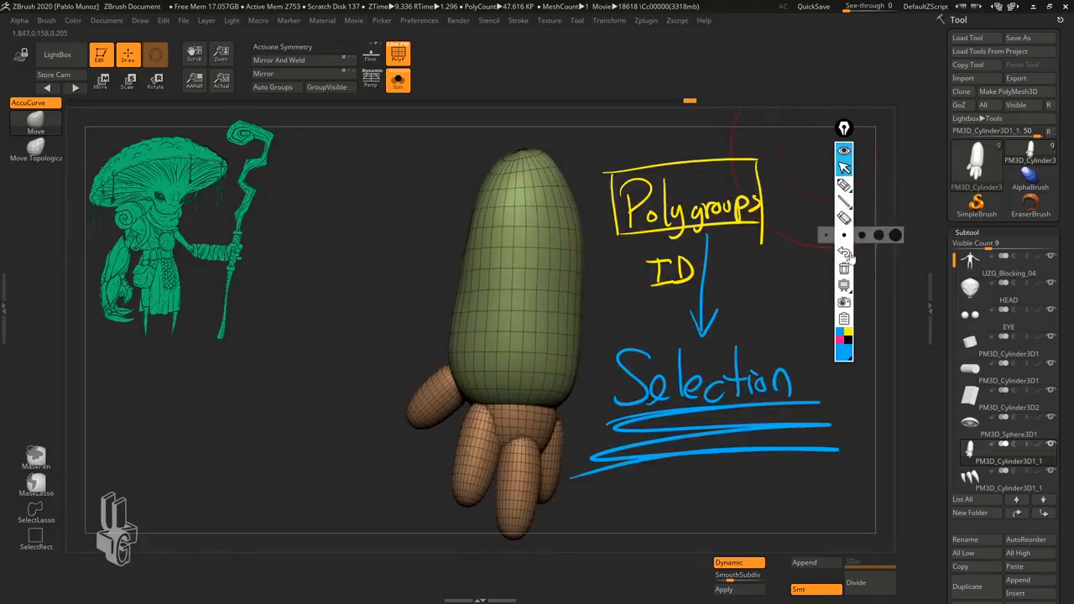
pyautogui.click(845, 269)
pyautogui.click(845, 184)
pyautogui.click(848, 332)
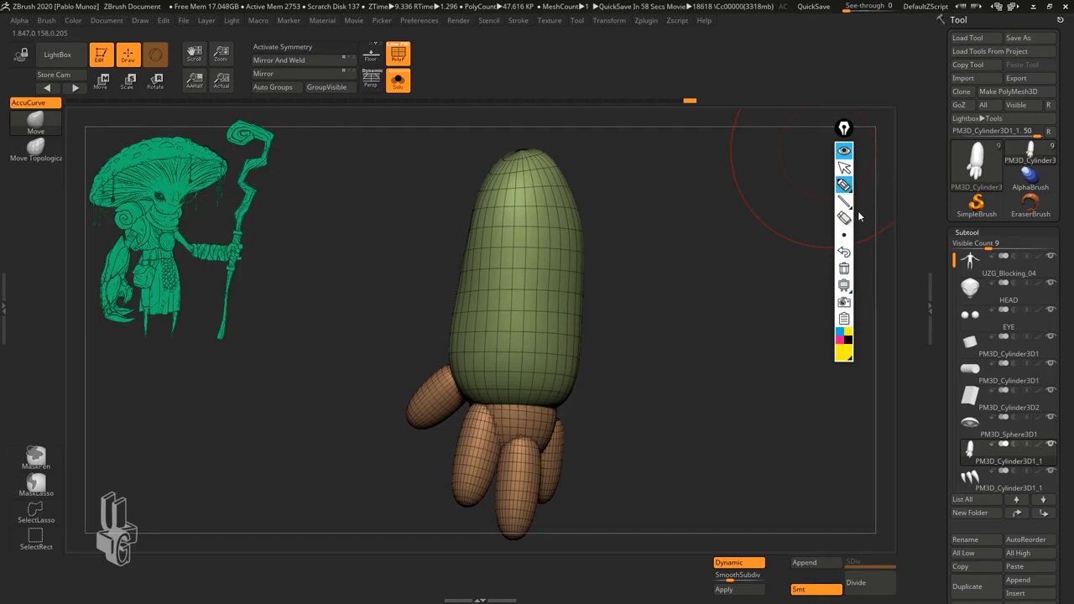
pyautogui.moveTo(450, 272); pyautogui.dragTo(620, 275)
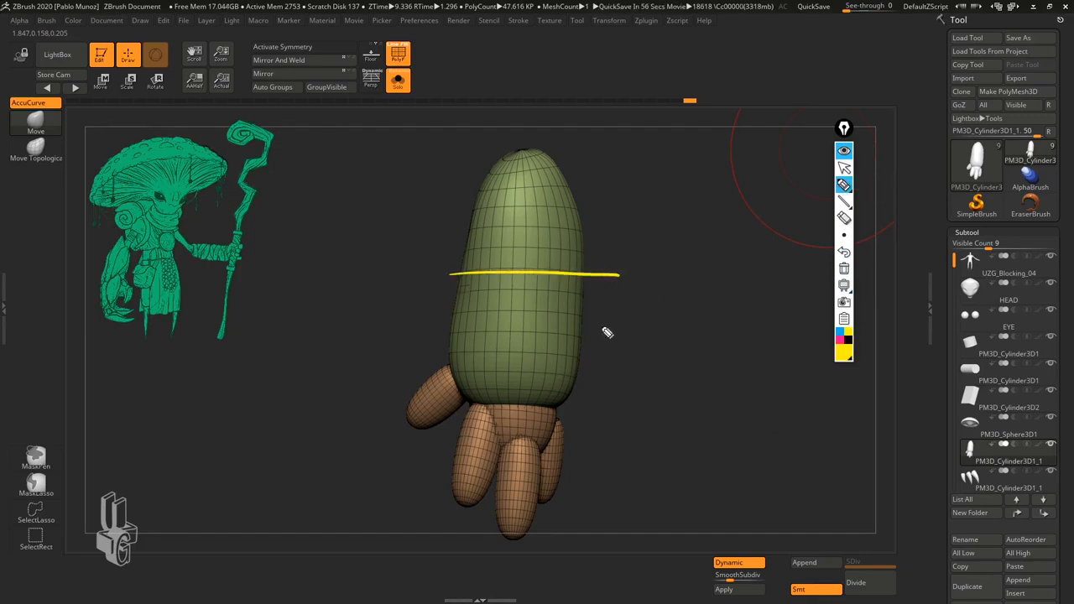
pyautogui.moveTo(541, 145)
pyautogui.mouseDown()
pyautogui.moveTo(524, 147)
pyautogui.moveTo(501, 531)
pyautogui.mouseUp()
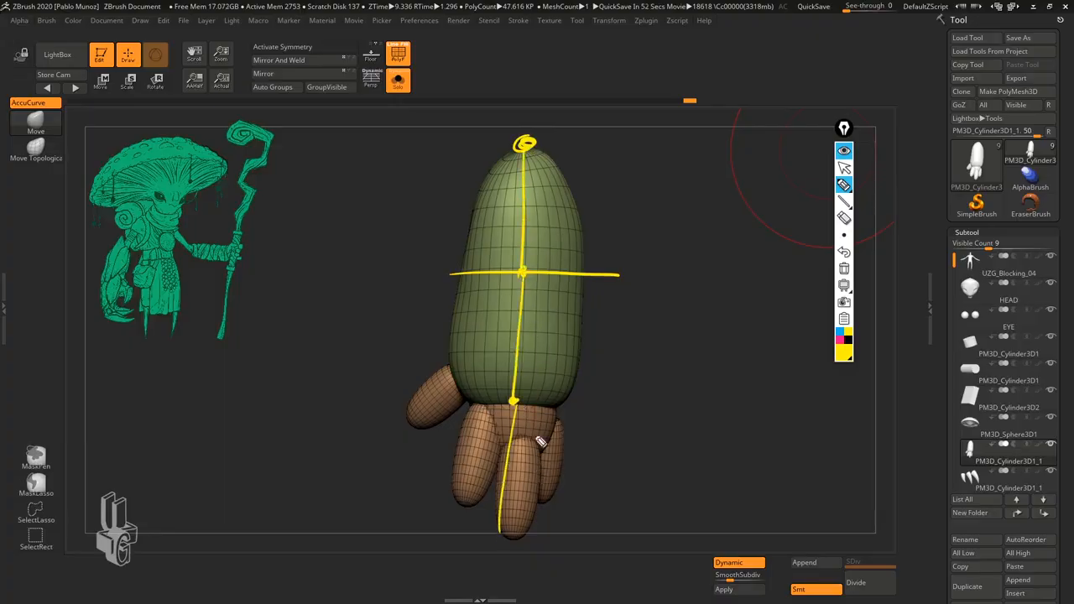
pyautogui.click(845, 168)
pyautogui.click(844, 151)
# - Isolate the forearm's upper end with a rectangular selection and examine the partial shell
pyautogui.moveTo(657, 330)
pyautogui.keyDown('shift'); pyautogui.mouseDown()
pyautogui.moveTo(651, 341)
pyautogui.moveTo(667, 293)
pyautogui.moveTo(612, 234)
pyautogui.mouseUp(); pyautogui.keyUp('shift')
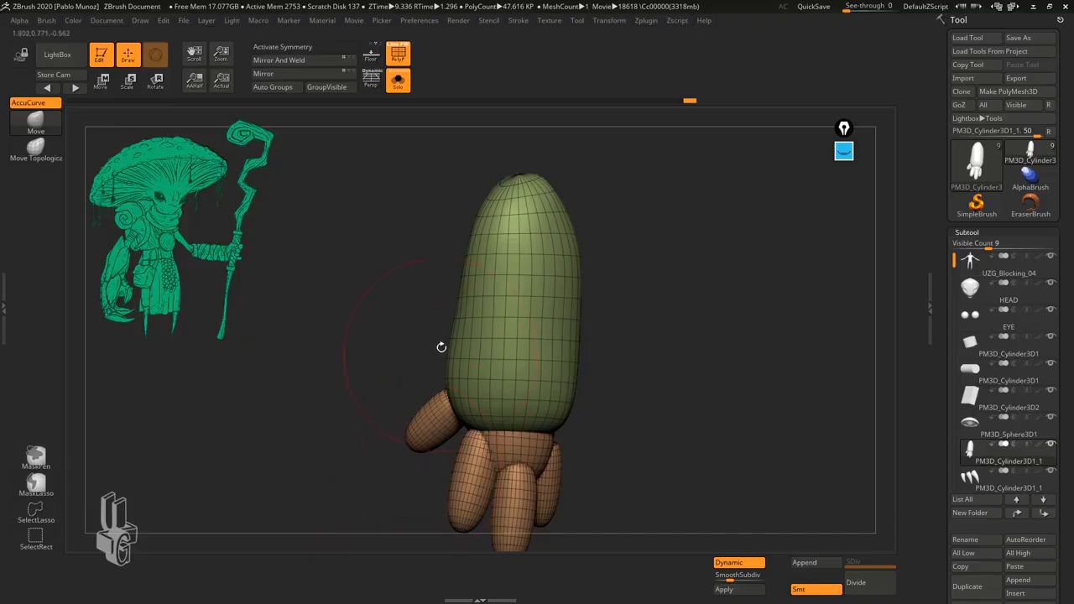
pyautogui.keyDown('ctrl'); pyautogui.keyDown('shift'); pyautogui.moveTo(440, 139); pyautogui.dragTo(588, 270); pyautogui.keyUp('shift'); pyautogui.keyUp('ctrl')
pyautogui.keyDown('ctrl'); pyautogui.keyDown('shift'); pyautogui.click(642, 266); pyautogui.keyUp('shift'); pyautogui.keyUp('ctrl')
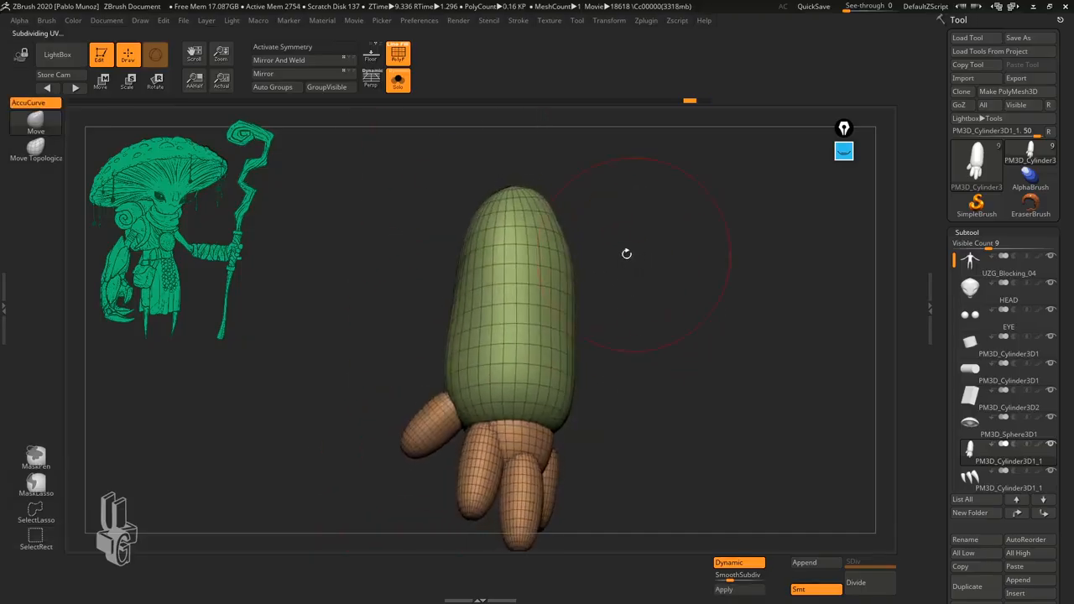
pyautogui.keyDown('ctrl'); pyautogui.keyDown('shift'); pyautogui.moveTo(429, 166); pyautogui.dragTo(610, 274); pyautogui.keyUp('shift'); pyautogui.keyUp('ctrl')
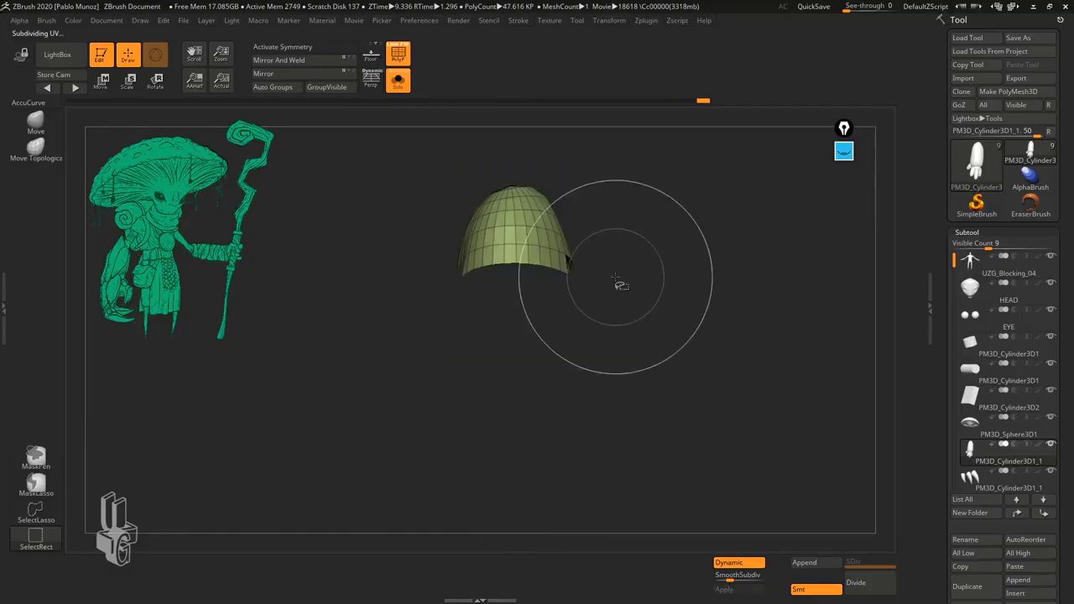
pyautogui.moveTo(653, 319); pyautogui.dragTo(644, 265)
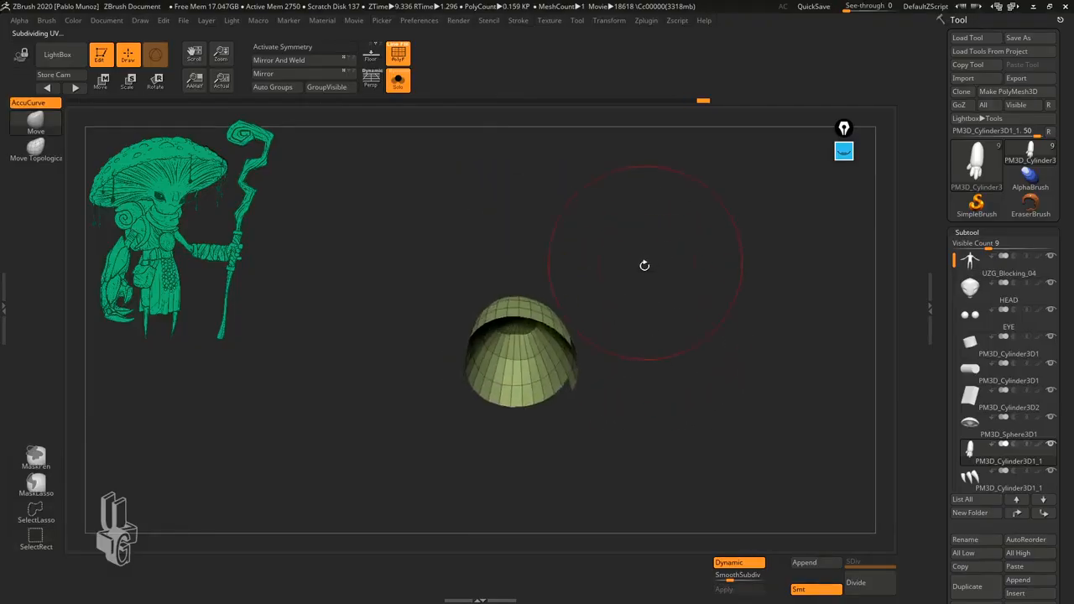
pyautogui.moveTo(568, 387); pyautogui.dragTo(483, 358)
pyautogui.moveTo(493, 255)
pyautogui.mouseDown()
pyautogui.moveTo(590, 362)
pyautogui.moveTo(660, 331)
pyautogui.moveTo(643, 333)
pyautogui.mouseUp()
pyautogui.press('space')
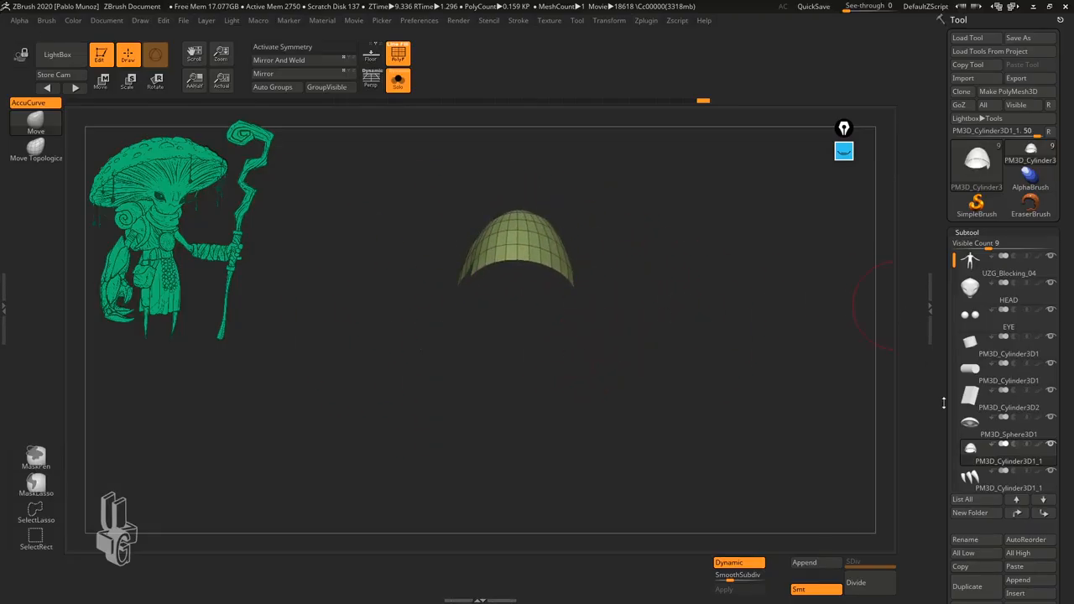
# - Turn on double-sided display for the arm piece so the isolated forearm shell shows its inner faces
pyautogui.moveTo(855, 393); pyautogui.dragTo(760, 396)
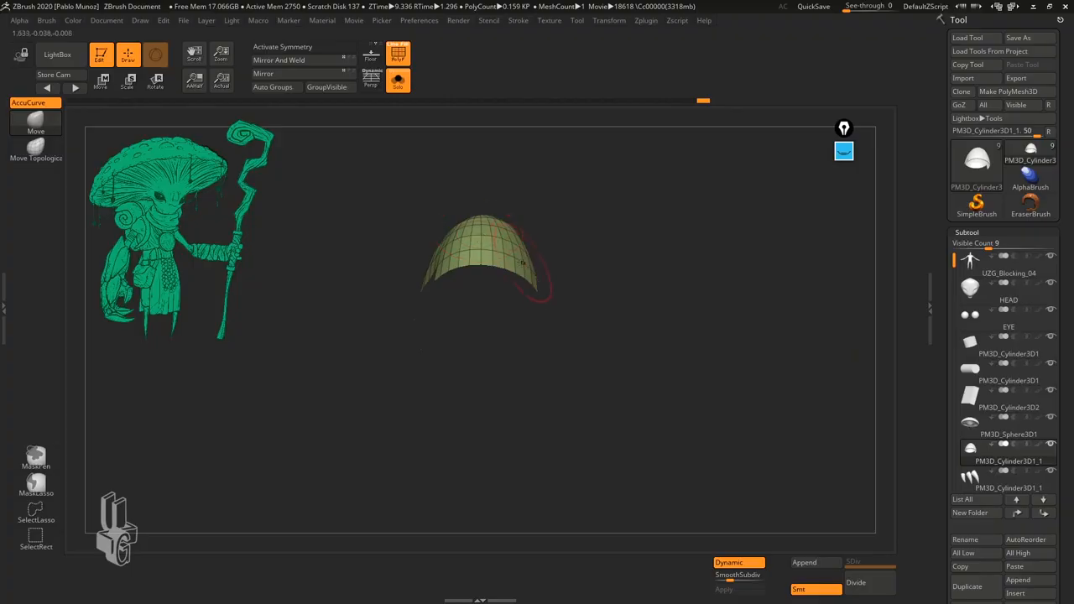
pyautogui.scroll(-10, 918, 261)
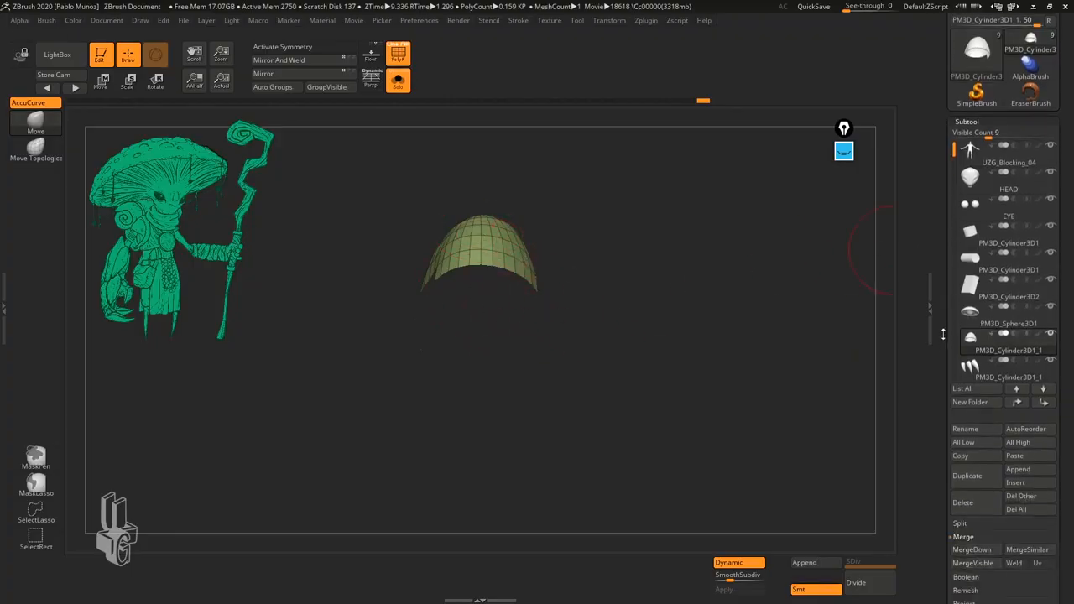
pyautogui.scroll(1, 942, 247)
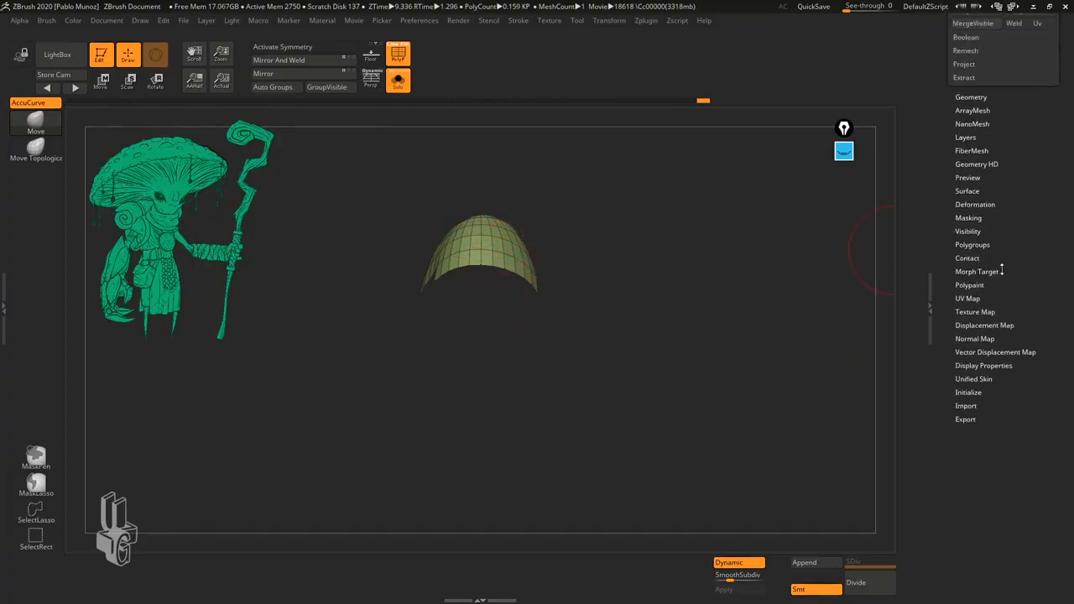
pyautogui.click(1005, 367)
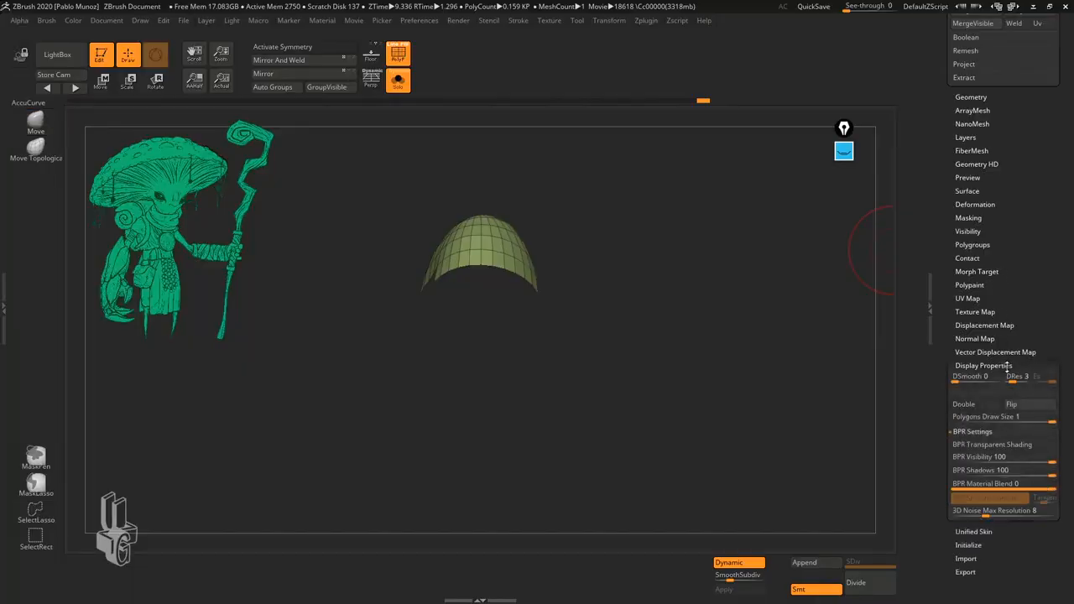
pyautogui.click(987, 408)
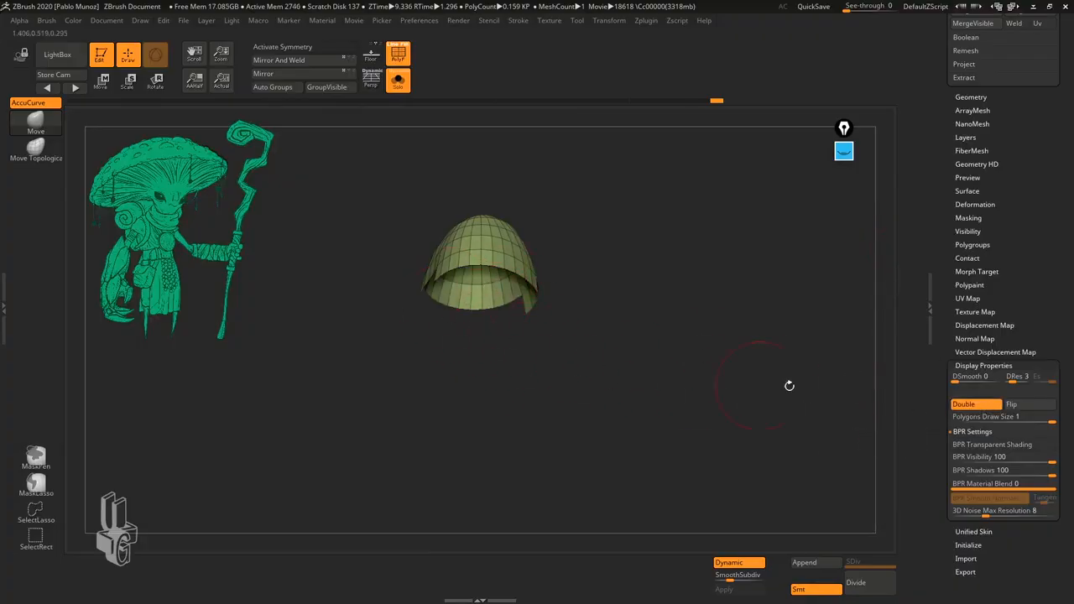
pyautogui.click(971, 408)
pyautogui.click(970, 409)
pyautogui.click(980, 364)
pyautogui.moveTo(974, 189); pyautogui.dragTo(971, 348)
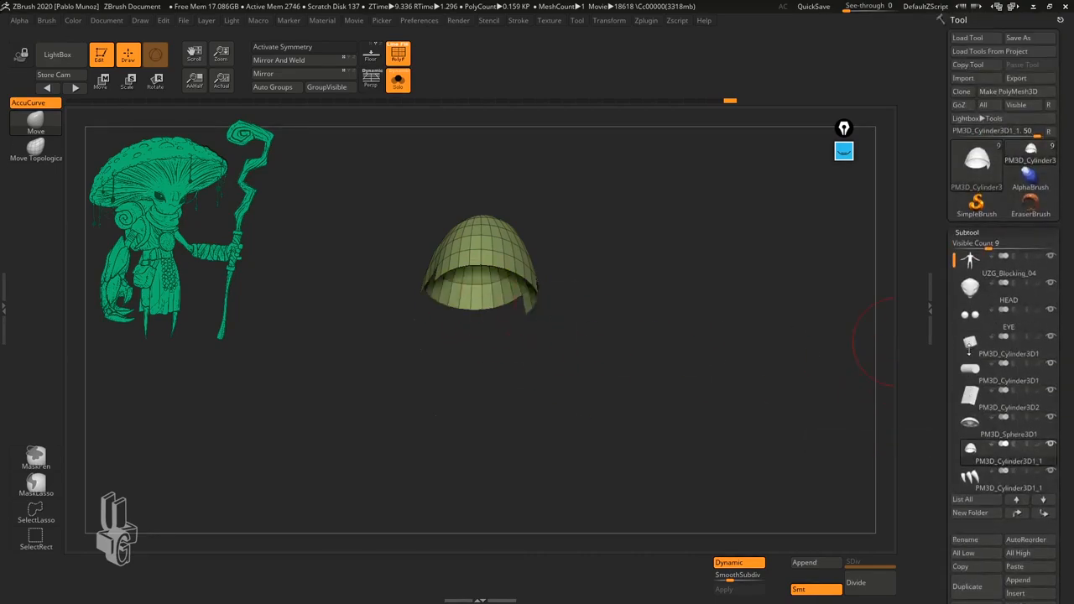
# - Examine the jagged forearm shell from several sides and invert visibility to the rest of the forearm and hand
pyautogui.moveTo(837, 324); pyautogui.dragTo(627, 309)
pyautogui.moveTo(532, 345); pyautogui.dragTo(637, 330)
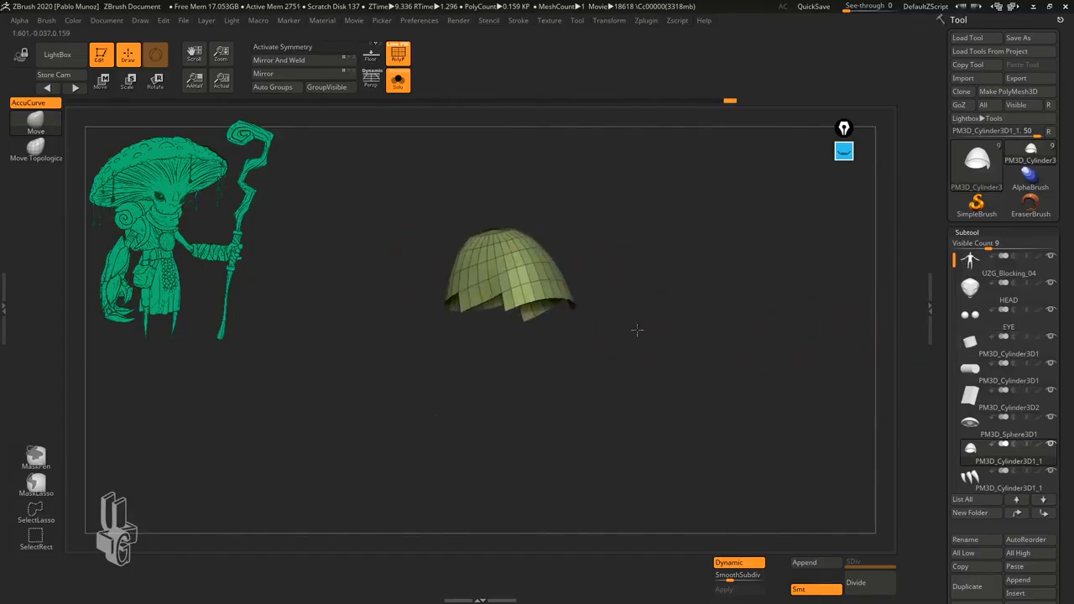
pyautogui.moveTo(603, 273); pyautogui.dragTo(527, 320)
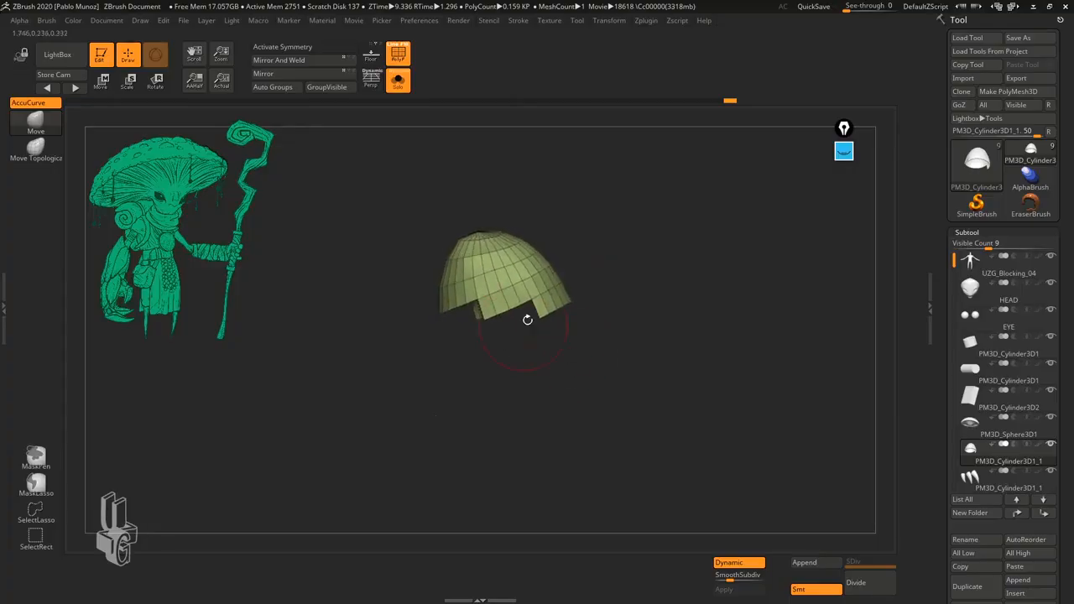
pyautogui.moveTo(490, 376); pyautogui.dragTo(635, 359)
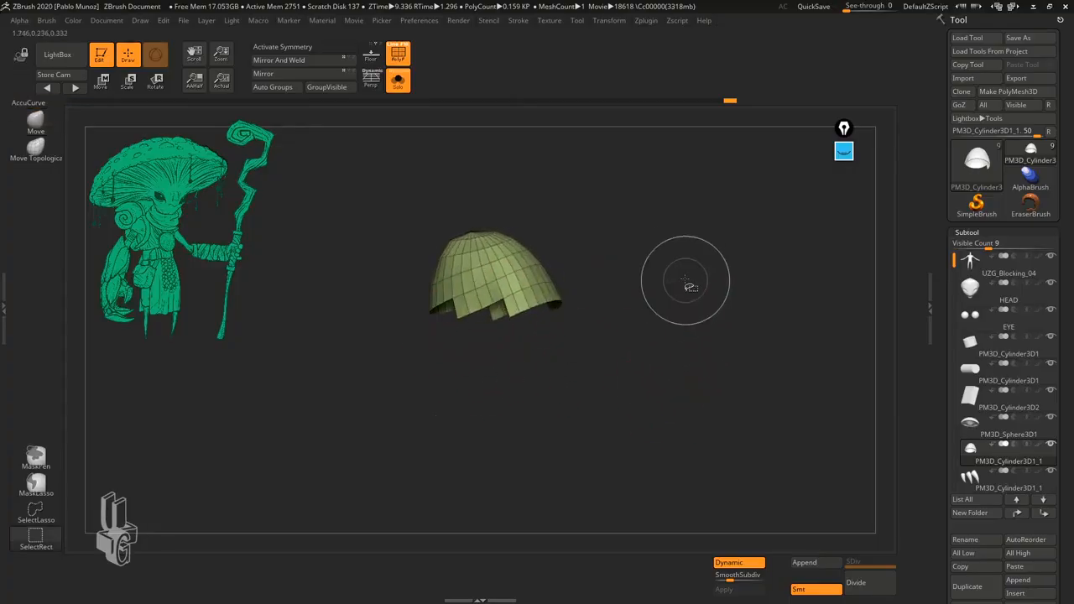
pyautogui.keyDown('ctrl'); pyautogui.keyDown('shift'); pyautogui.moveTo(675, 246); pyautogui.dragTo(696, 316); pyautogui.keyUp('shift'); pyautogui.keyUp('ctrl')
pyautogui.moveTo(693, 360); pyautogui.dragTo(658, 342)
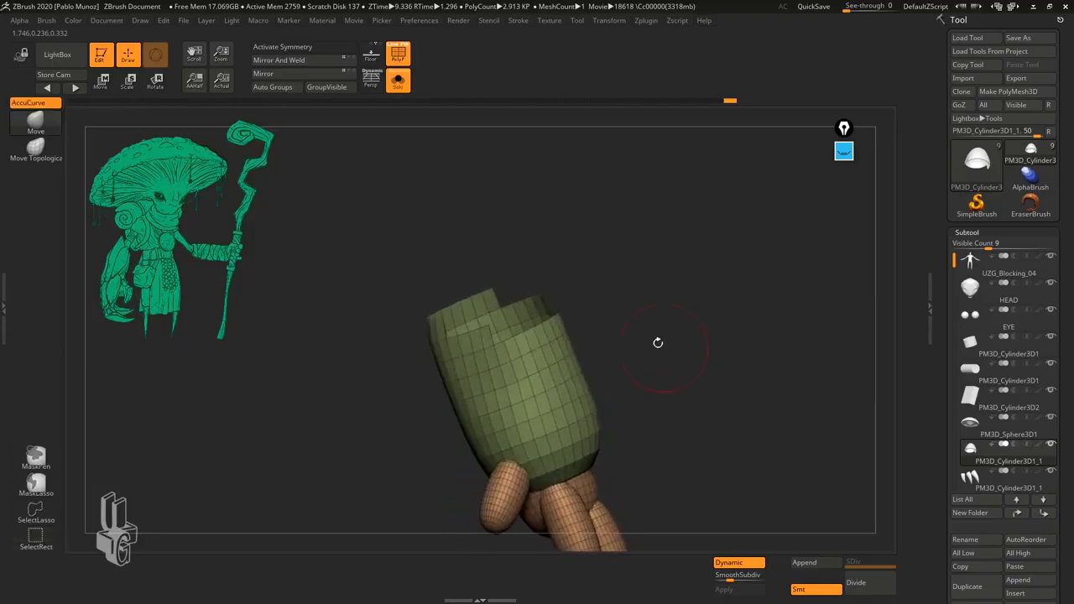
pyautogui.moveTo(618, 307); pyautogui.dragTo(638, 336)
# - Hide more protruding polygons at the forearm's upper rim, switch to lasso selection, and check the result by inverting visibility
pyautogui.keyDown('ctrl'); pyautogui.keyDown('shift'); pyautogui.moveTo(485, 179); pyautogui.dragTo(603, 288); pyautogui.keyUp('shift'); pyautogui.keyUp('ctrl')
pyautogui.moveTo(663, 317)
pyautogui.mouseDown()
pyautogui.moveTo(681, 321)
pyautogui.moveTo(652, 355)
pyautogui.mouseUp()
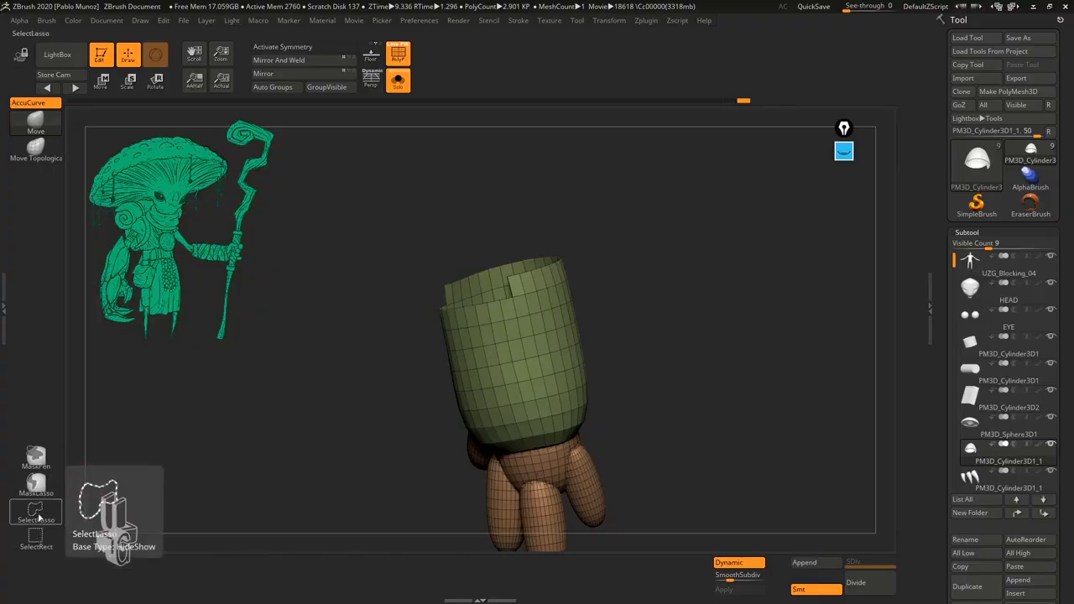
pyautogui.moveTo(713, 267)
pyautogui.mouseDown()
pyautogui.moveTo(563, 223)
pyautogui.moveTo(782, 240)
pyautogui.moveTo(695, 361)
pyautogui.mouseUp()
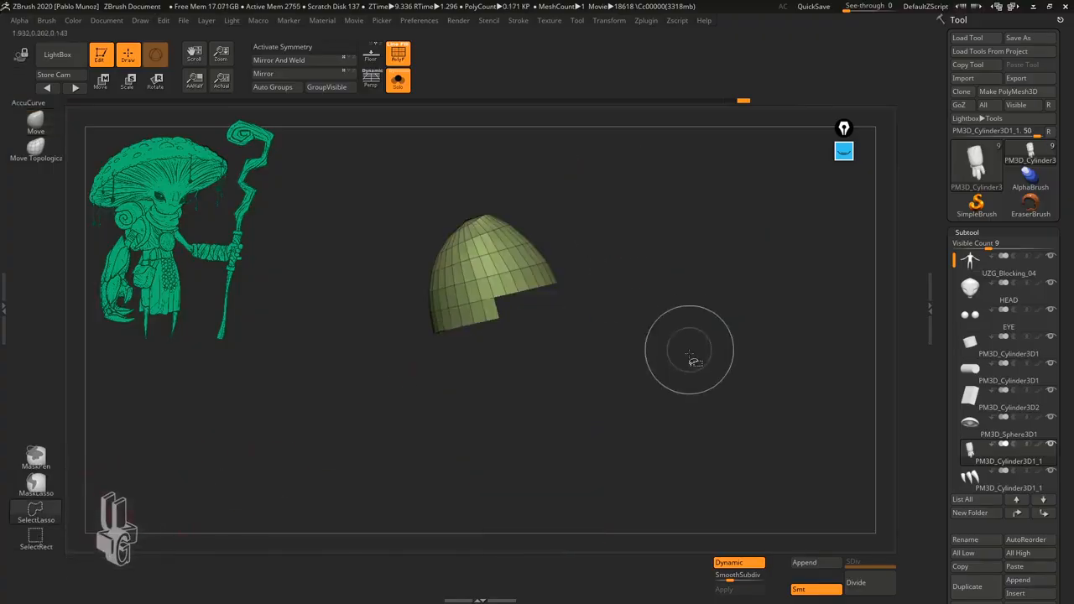
pyautogui.moveTo(731, 271)
pyautogui.keyDown('ctrl'); pyautogui.keyDown('shift'); pyautogui.mouseDown()
pyautogui.moveTo(624, 206)
pyautogui.moveTo(684, 423)
pyautogui.mouseUp(); pyautogui.keyUp('shift'); pyautogui.keyUp('ctrl')
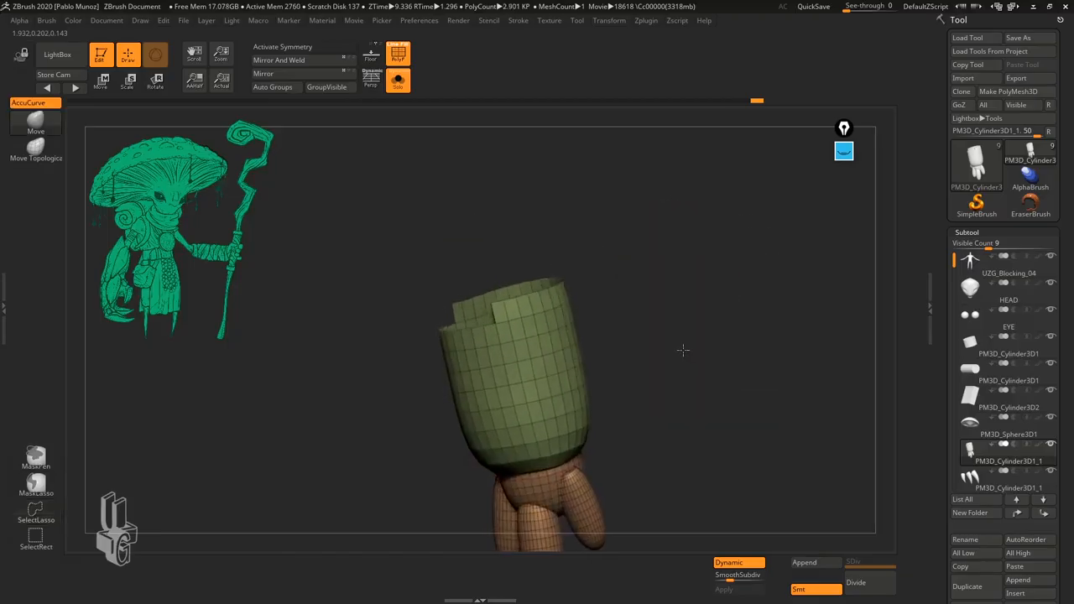
# - Hide the remaining uneven rim polygons with lasso selections and isolate the forearm's upper end as a cap with an even edge
pyautogui.moveTo(683, 350); pyautogui.dragTo(652, 331)
pyautogui.moveTo(439, 272)
pyautogui.keyDown('ctrl'); pyautogui.keyDown('shift'); pyautogui.mouseDown()
pyautogui.moveTo(444, 319)
pyautogui.moveTo(500, 290)
pyautogui.moveTo(583, 281)
pyautogui.moveTo(606, 220)
pyautogui.moveTo(487, 199)
pyautogui.moveTo(477, 251)
pyautogui.moveTo(475, 241)
pyautogui.mouseUp(); pyautogui.keyUp('shift'); pyautogui.keyUp('ctrl')
pyautogui.moveTo(674, 325)
pyautogui.mouseDown()
pyautogui.moveTo(706, 367)
pyautogui.moveTo(717, 321)
pyautogui.moveTo(696, 321)
pyautogui.mouseUp()
pyautogui.moveTo(626, 309)
pyautogui.mouseDown()
pyautogui.moveTo(413, 334)
pyautogui.moveTo(620, 250)
pyautogui.moveTo(652, 267)
pyautogui.moveTo(661, 260)
pyautogui.mouseUp()
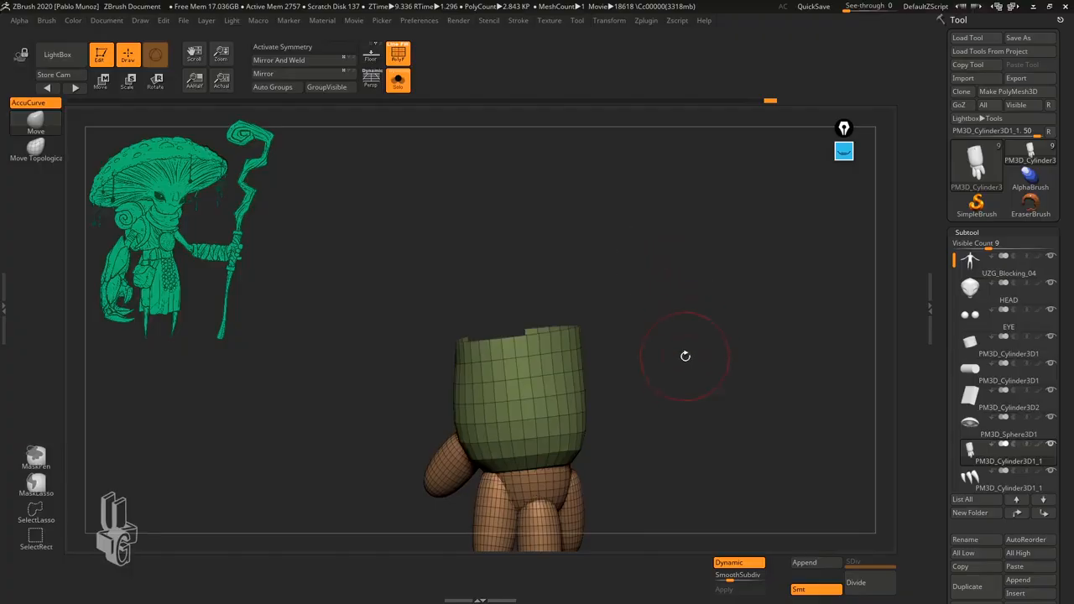
pyautogui.moveTo(685, 356); pyautogui.dragTo(682, 376)
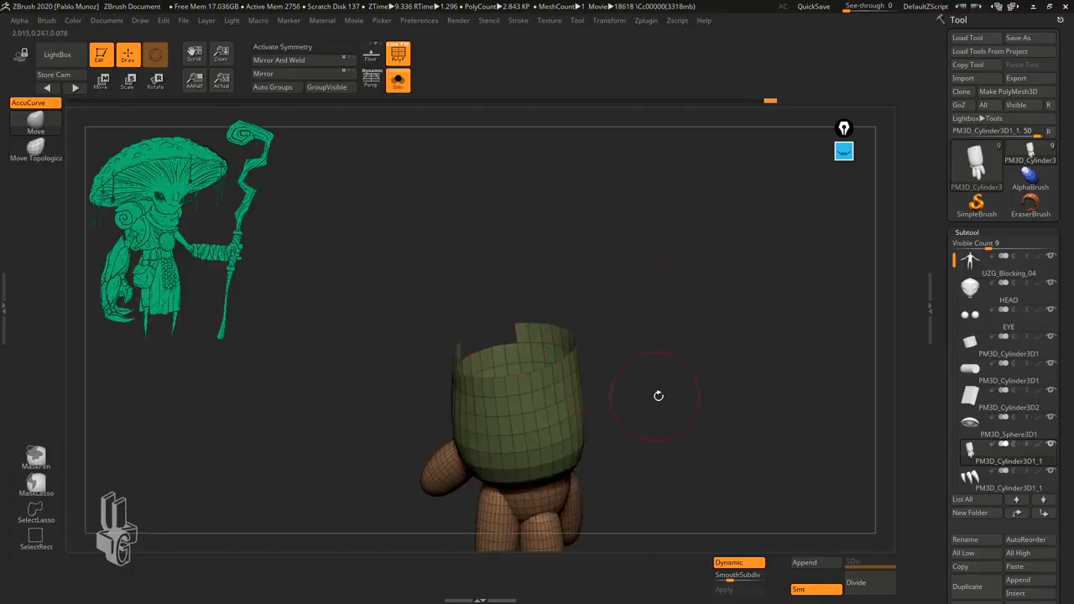
pyautogui.moveTo(707, 244); pyautogui.dragTo(720, 359)
pyautogui.moveTo(671, 403); pyautogui.dragTo(657, 381)
pyautogui.moveTo(540, 346)
pyautogui.keyDown('ctrl'); pyautogui.keyDown('shift'); pyautogui.mouseDown()
pyautogui.moveTo(432, 344)
pyautogui.moveTo(503, 395)
pyautogui.moveTo(513, 420)
pyautogui.mouseUp(); pyautogui.keyUp('shift'); pyautogui.keyUp('ctrl')
pyautogui.moveTo(638, 417); pyautogui.dragTo(606, 388)
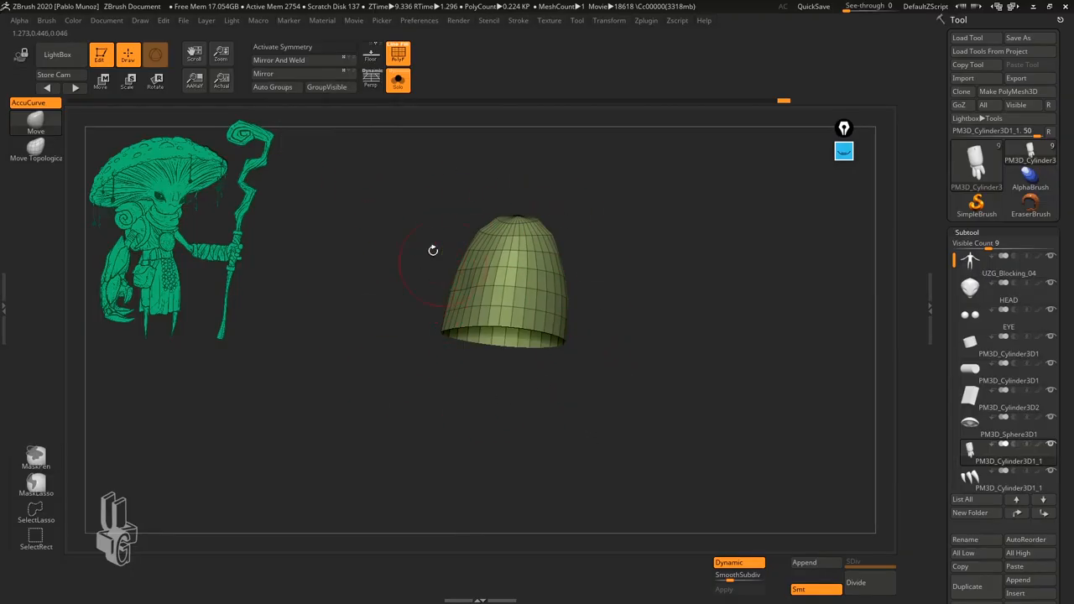
# - Assign the visible forearm cap to its own polygroup, regrouping it repeatedly to cycle through colours to blue-violet
pyautogui.click(327, 87)
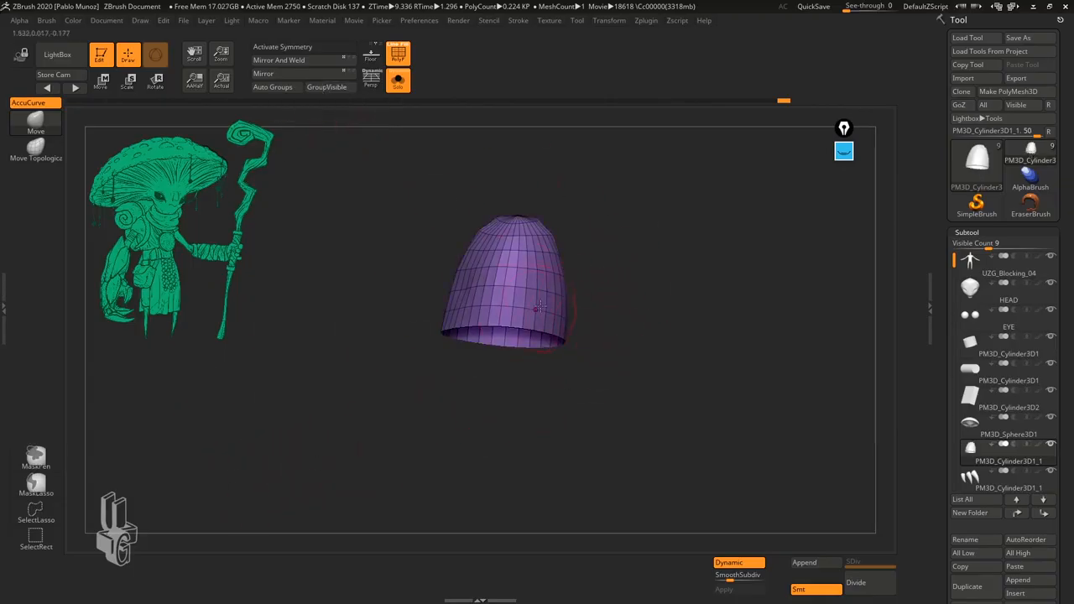
pyautogui.keyDown('alt'); pyautogui.moveTo(627, 327); pyautogui.dragTo(631, 343); pyautogui.keyUp('alt')
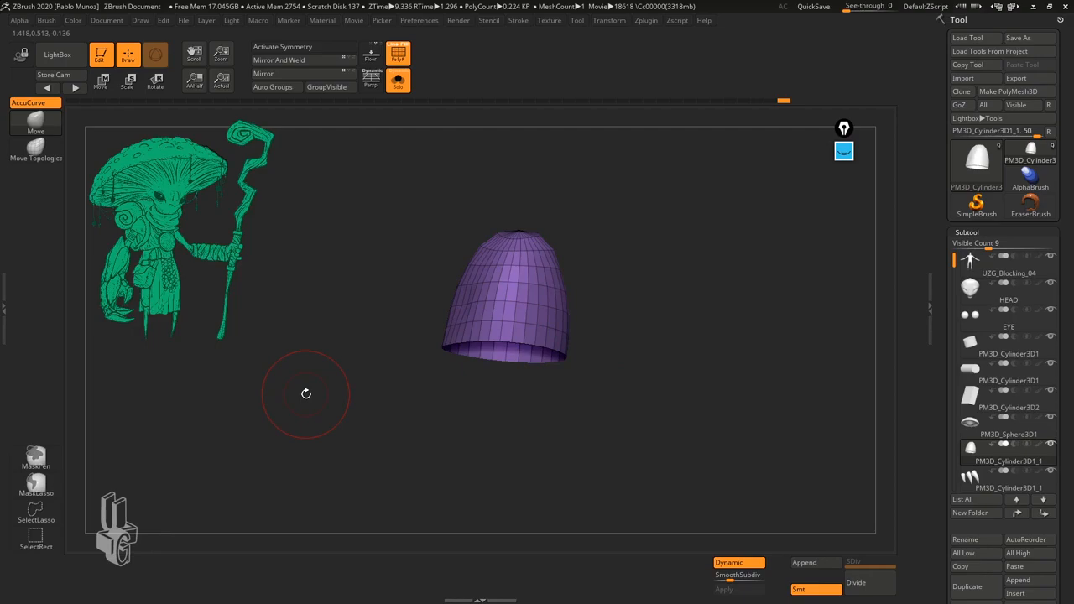
pyautogui.click(321, 88)
pyautogui.click(320, 88)
pyautogui.click(321, 88)
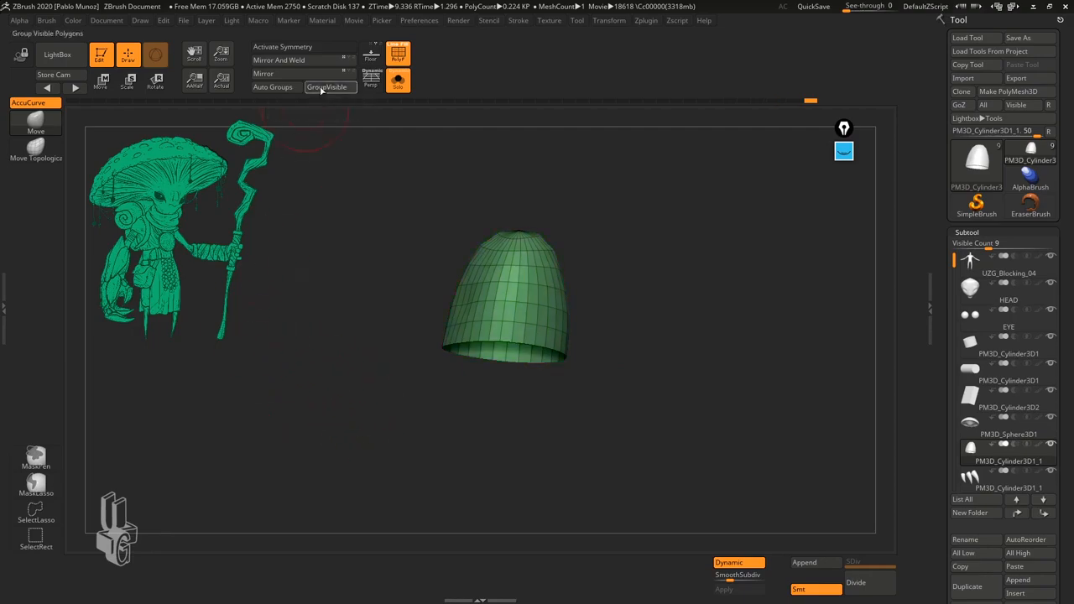
pyautogui.click(321, 88)
pyautogui.click(321, 88)
pyautogui.click(321, 88)
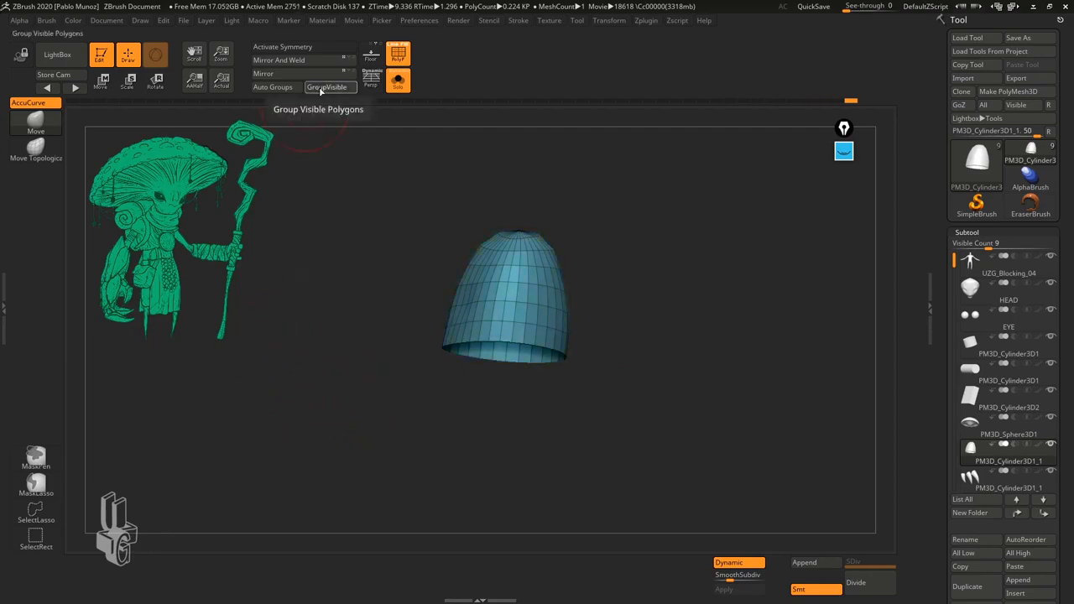
pyautogui.click(320, 88)
pyautogui.click(321, 88)
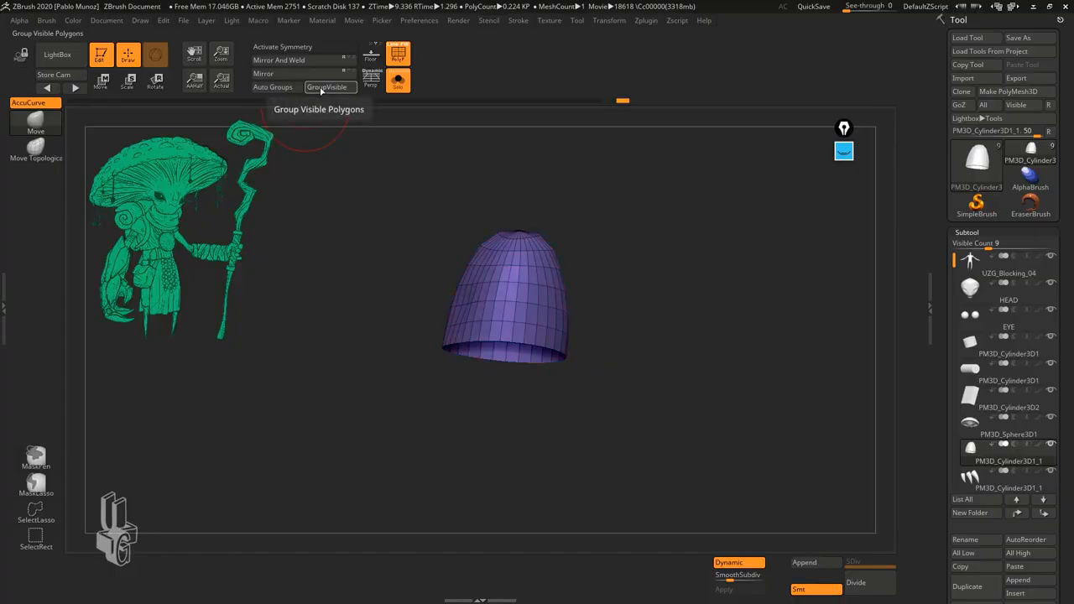
# - Show the whole arm piece and examine the upper forearm, lower forearm and hand polygroups
pyautogui.moveTo(617, 351); pyautogui.dragTo(627, 394)
pyautogui.keyDown('ctrl'); pyautogui.keyDown('shift'); pyautogui.click(676, 293); pyautogui.keyUp('shift'); pyautogui.keyUp('ctrl')
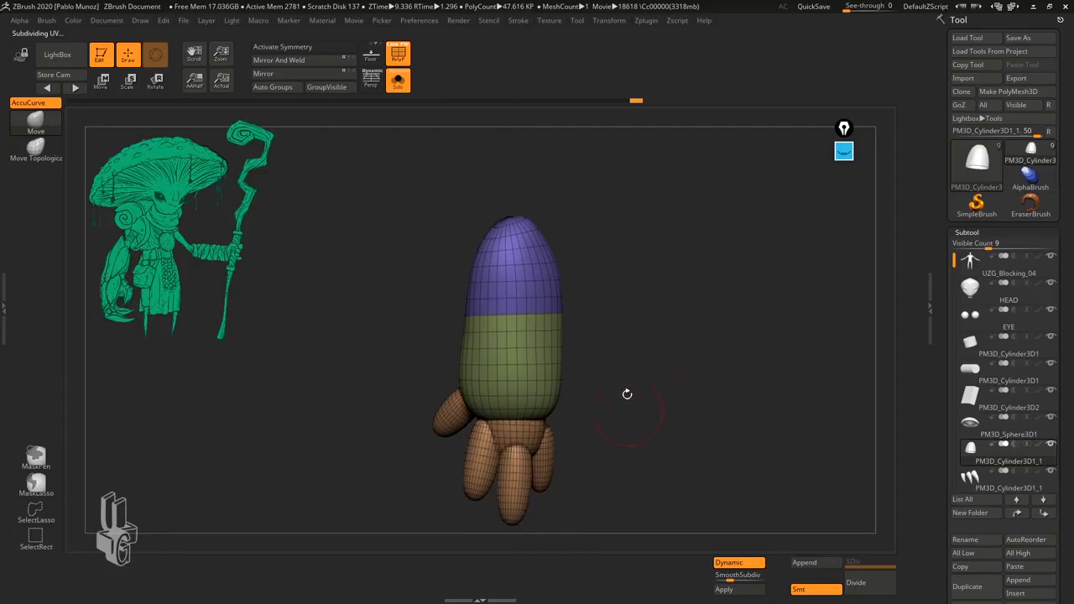
pyautogui.moveTo(663, 445); pyautogui.dragTo(677, 421)
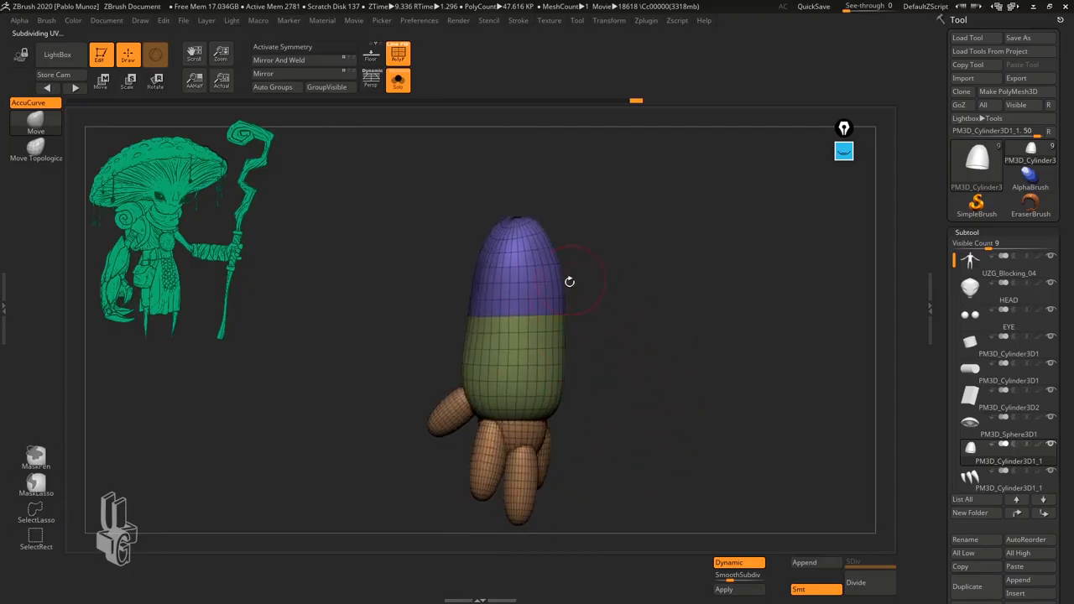
pyautogui.moveTo(624, 341); pyautogui.dragTo(633, 337)
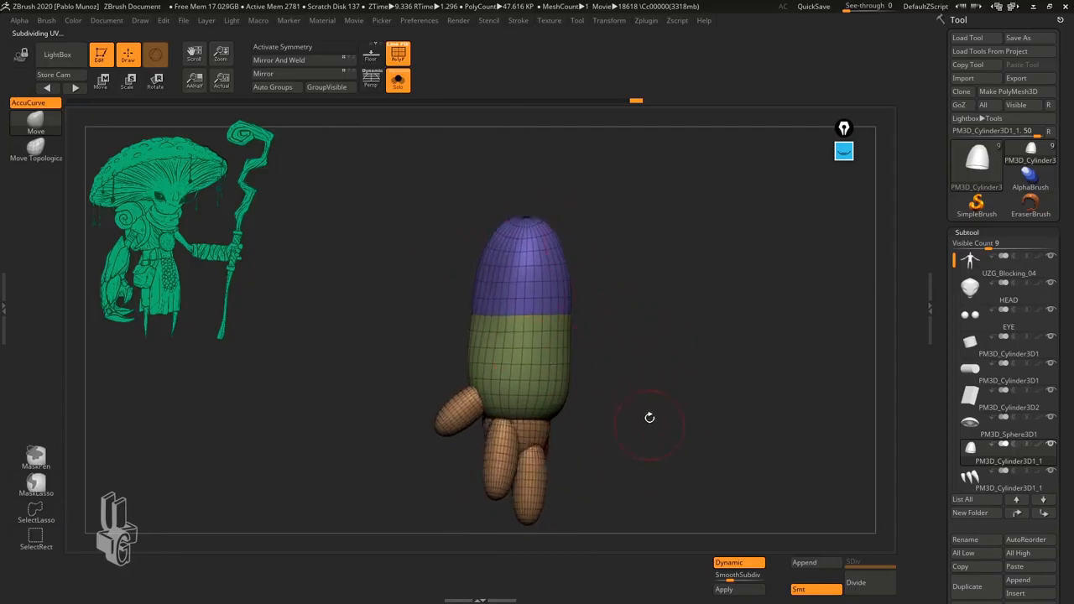
pyautogui.moveTo(649, 417)
pyautogui.mouseDown()
pyautogui.moveTo(643, 398)
pyautogui.moveTo(646, 417)
pyautogui.moveTo(635, 418)
pyautogui.mouseUp()
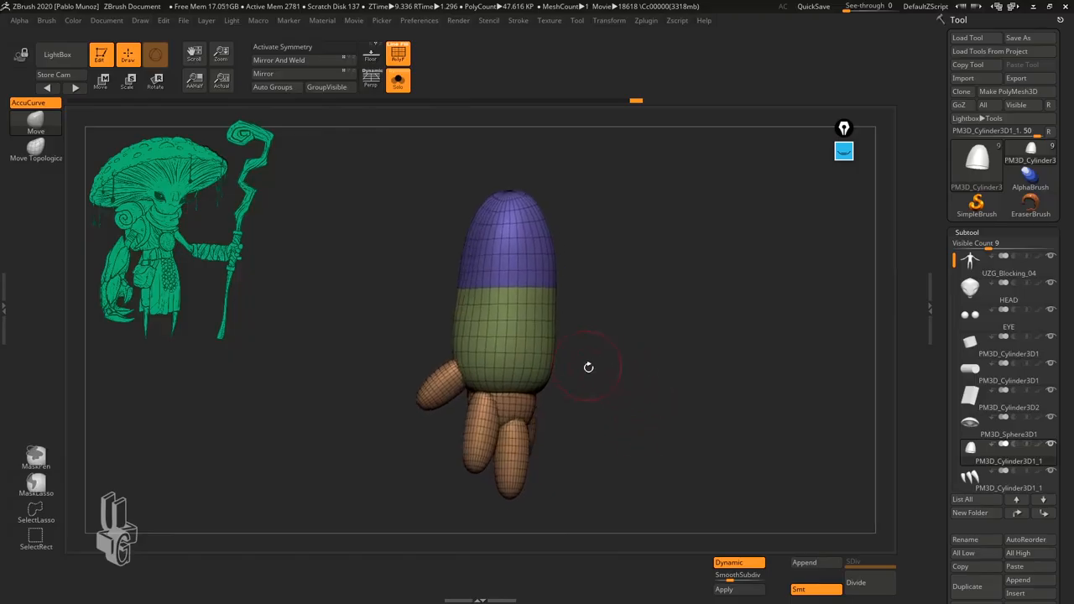
pyautogui.moveTo(588, 368); pyautogui.dragTo(622, 402)
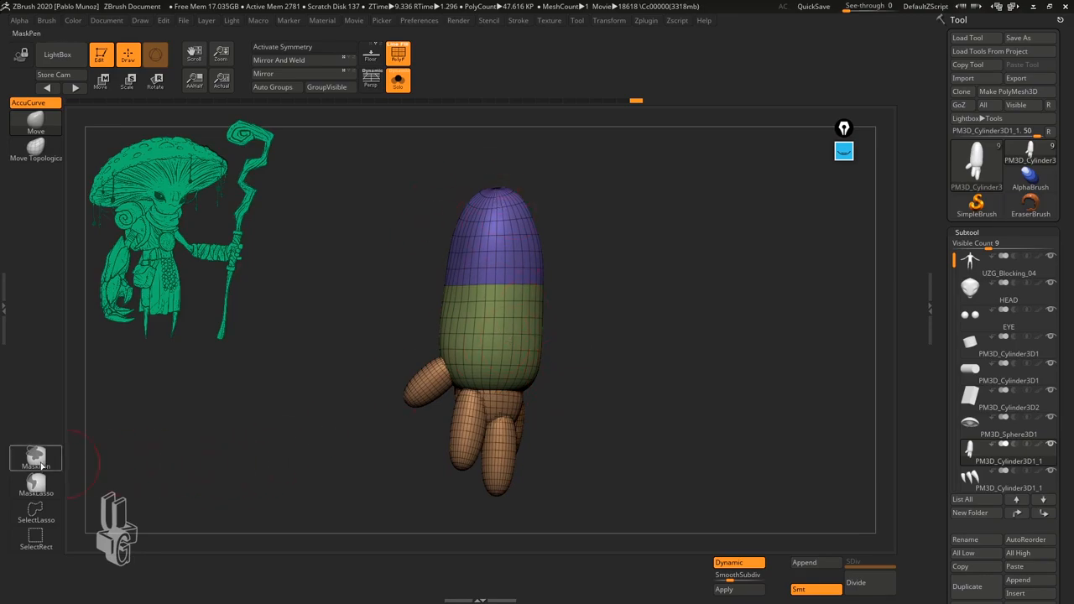
# - Adjust the brush's Draw Size for masking and turn off the polyframe display
pyautogui.press('space')
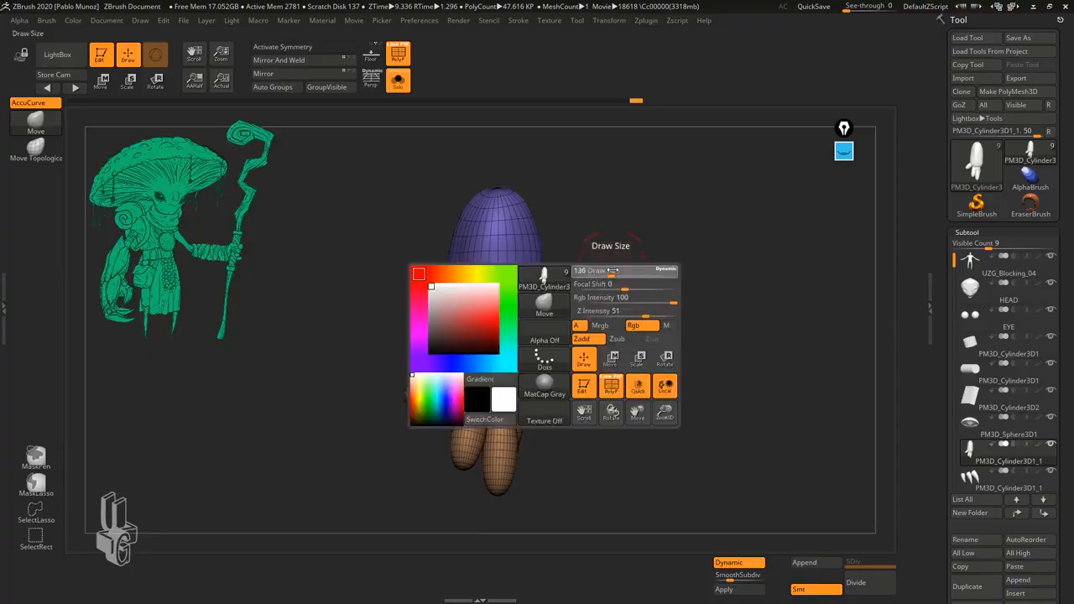
pyautogui.moveTo(610, 270)
pyautogui.mouseDown()
pyautogui.moveTo(629, 269)
pyautogui.moveTo(621, 297)
pyautogui.mouseUp()
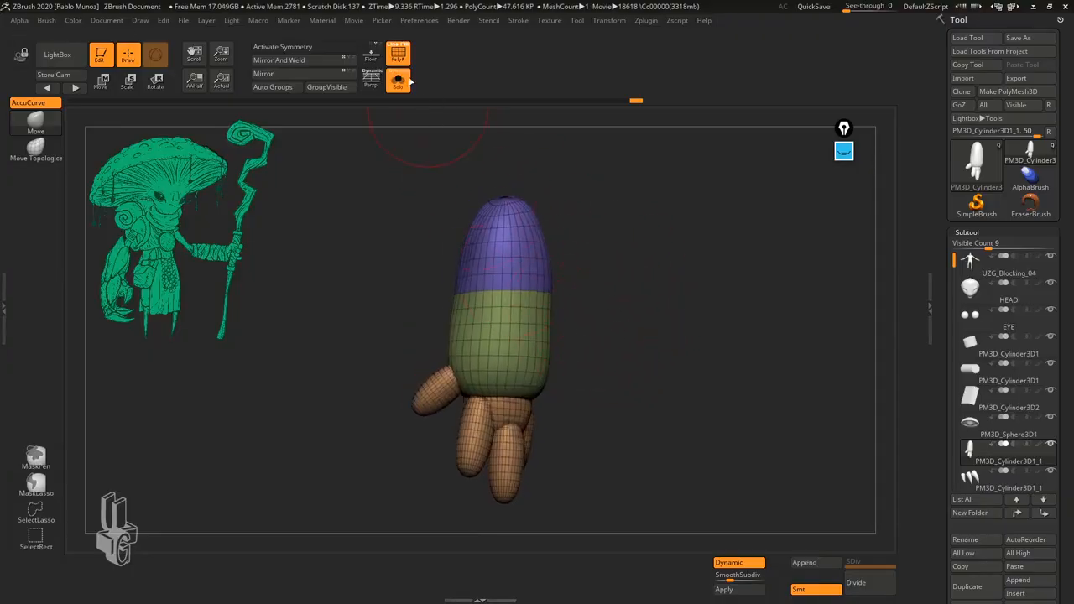
pyautogui.click(398, 54)
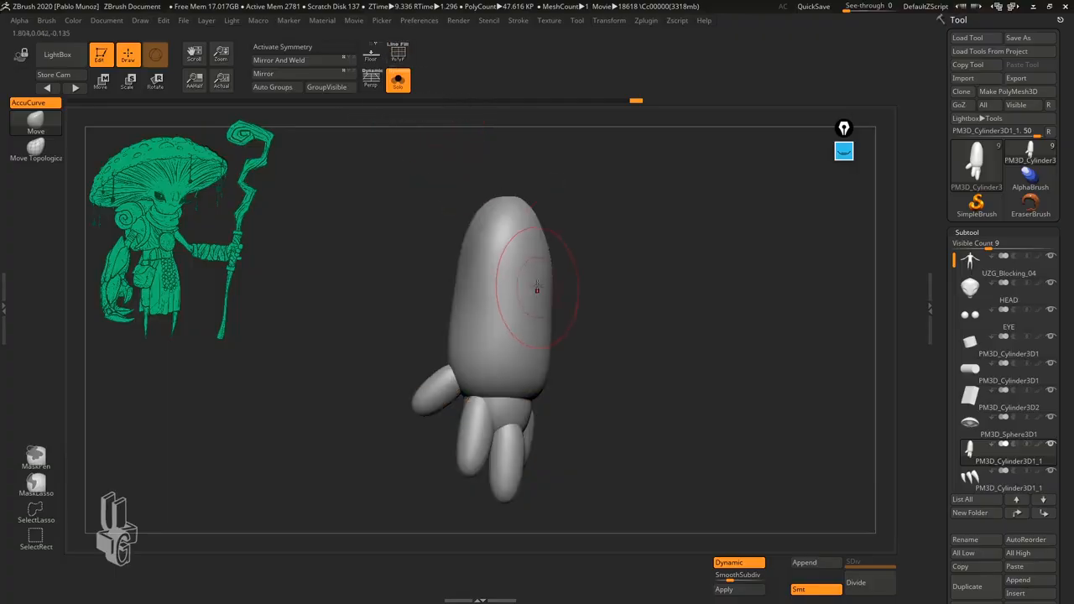
# - Paint a mask with MaskPen around the upper half of the forearm, covering it from all sides
pyautogui.moveTo(513, 208)
pyautogui.keyDown('ctrl'); pyautogui.mouseDown()
pyautogui.moveTo(486, 220)
pyautogui.moveTo(489, 250)
pyautogui.mouseUp(); pyautogui.keyUp('ctrl')
pyautogui.moveTo(587, 228)
pyautogui.mouseDown()
pyautogui.moveTo(547, 229)
pyautogui.moveTo(519, 248)
pyautogui.moveTo(535, 243)
pyautogui.mouseUp()
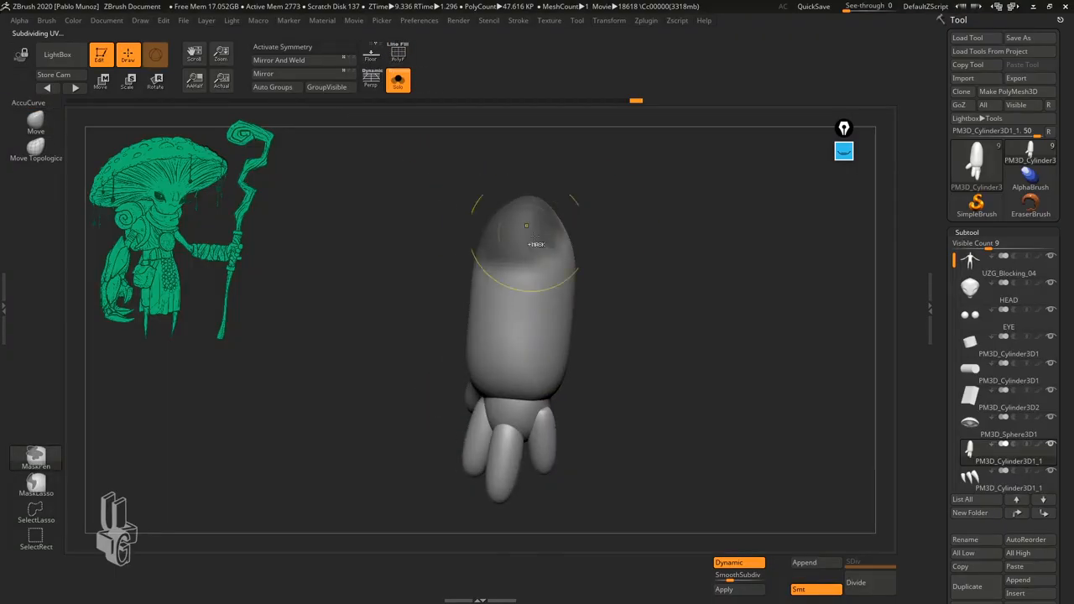
pyautogui.moveTo(638, 231)
pyautogui.mouseDown()
pyautogui.moveTo(564, 244)
pyautogui.moveTo(550, 264)
pyautogui.moveTo(562, 250)
pyautogui.mouseUp()
pyautogui.moveTo(640, 245)
pyautogui.mouseDown()
pyautogui.moveTo(593, 249)
pyautogui.moveTo(617, 252)
pyautogui.moveTo(601, 225)
pyautogui.mouseUp()
pyautogui.moveTo(716, 263)
pyautogui.mouseDown()
pyautogui.moveTo(648, 285)
pyautogui.moveTo(615, 277)
pyautogui.moveTo(556, 287)
pyautogui.mouseUp()
pyautogui.moveTo(640, 260)
pyautogui.mouseDown()
pyautogui.moveTo(600, 266)
pyautogui.moveTo(611, 251)
pyautogui.moveTo(621, 271)
pyautogui.moveTo(662, 271)
pyautogui.moveTo(630, 290)
pyautogui.mouseUp()
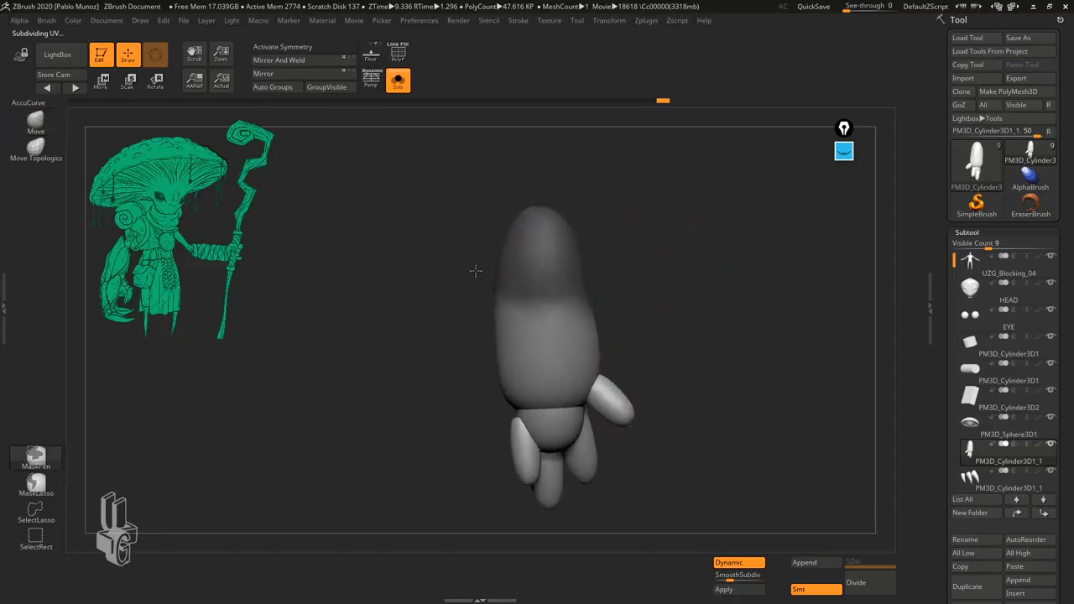
pyautogui.moveTo(475, 271); pyautogui.dragTo(635, 276)
pyautogui.moveTo(436, 277); pyautogui.dragTo(563, 283)
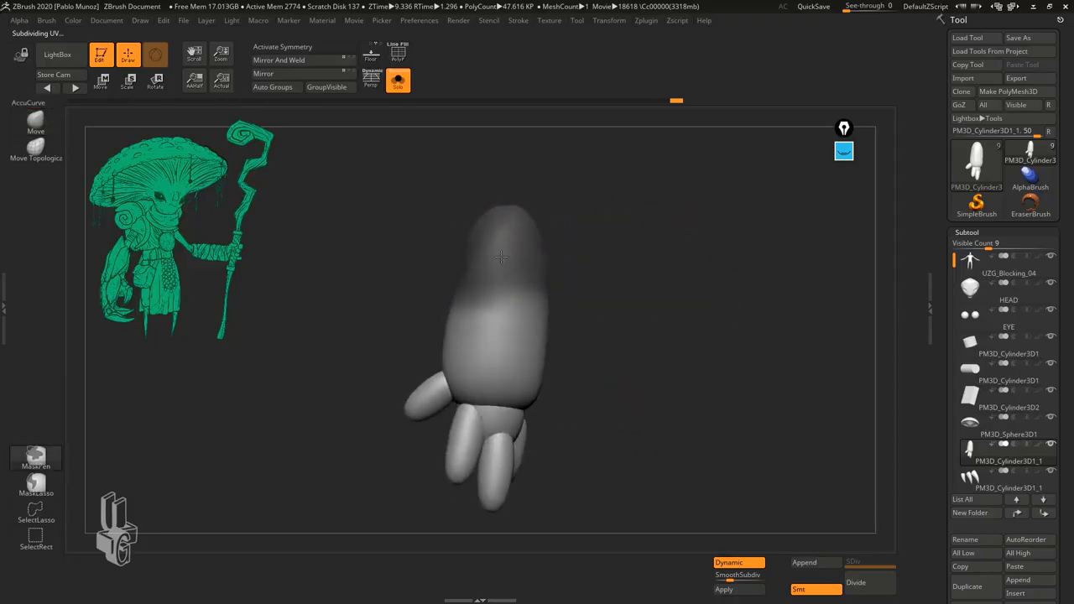
pyautogui.moveTo(621, 330)
pyautogui.mouseDown()
pyautogui.moveTo(629, 391)
pyautogui.moveTo(623, 343)
pyautogui.moveTo(553, 308)
pyautogui.moveTo(557, 283)
pyautogui.moveTo(498, 283)
pyautogui.moveTo(641, 315)
pyautogui.moveTo(523, 356)
pyautogui.moveTo(655, 333)
pyautogui.moveTo(643, 350)
pyautogui.moveTo(659, 340)
pyautogui.mouseUp()
# - Try to pull the unmasked lower arm sideways with an enlarged Move brush, undo the change and clear the mask
pyautogui.press('space')
pyautogui.moveTo(613, 277); pyautogui.dragTo(672, 276)
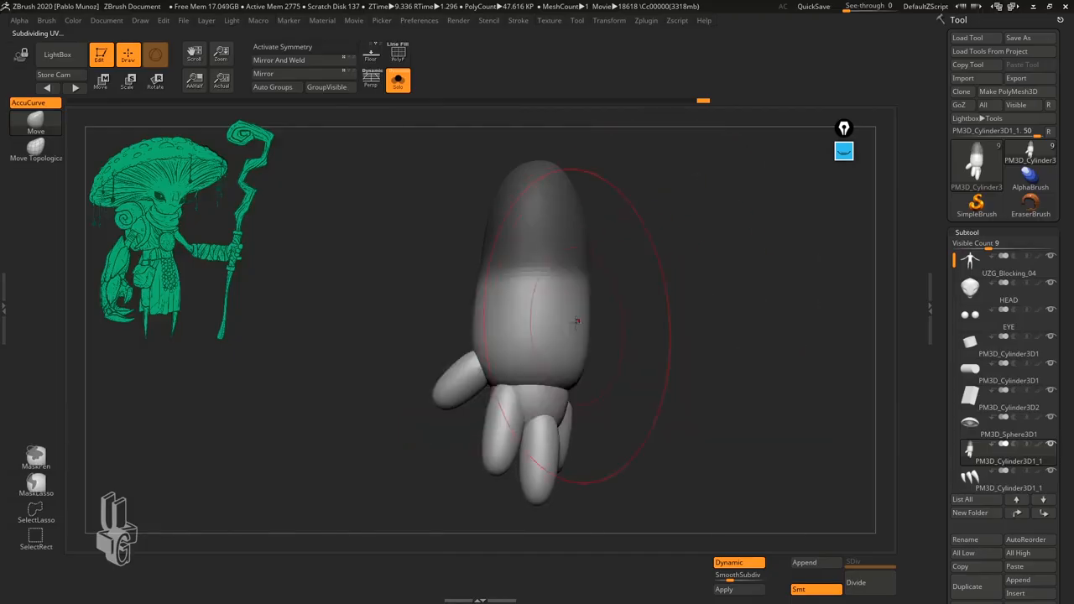
pyautogui.moveTo(576, 318)
pyautogui.mouseDown()
pyautogui.moveTo(657, 317)
pyautogui.moveTo(438, 336)
pyautogui.mouseUp()
pyautogui.hotkey('ctrl', 'z')
pyautogui.hotkey('ctrl', 'z')
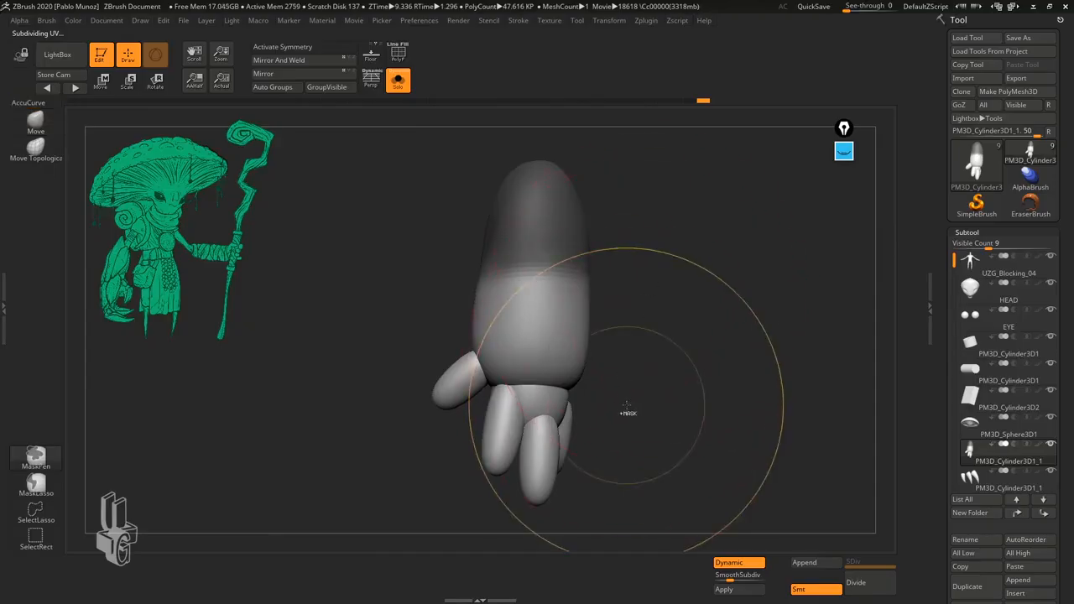
pyautogui.keyDown('ctrl'); pyautogui.moveTo(655, 243); pyautogui.dragTo(712, 382); pyautogui.keyUp('ctrl')
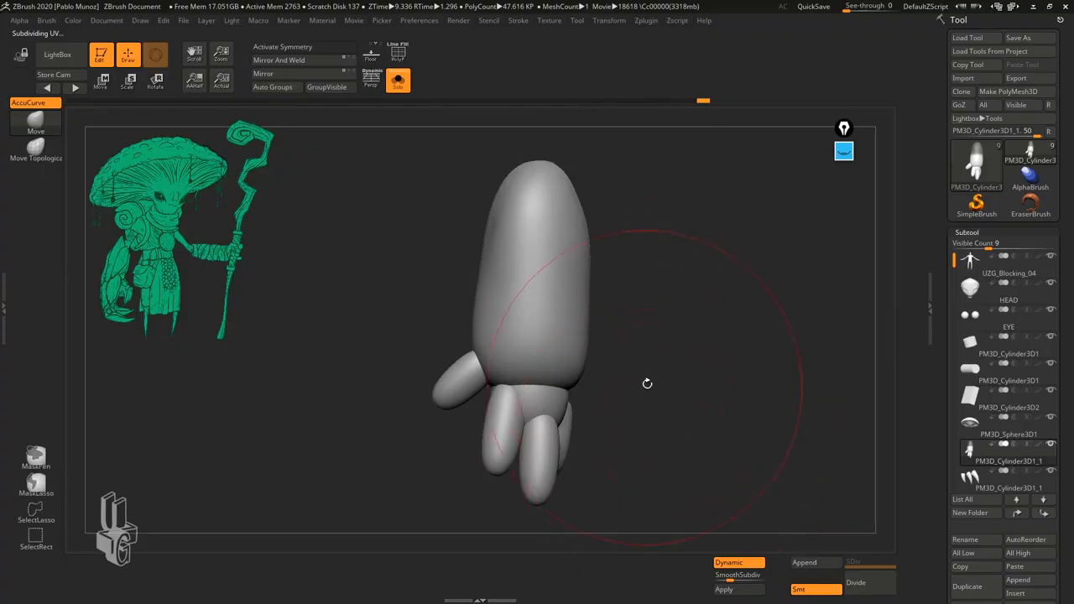
# - Turn on the polyframe display for the arm piece and isolate the upper forearm polygroup
pyautogui.moveTo(648, 384); pyautogui.dragTo(653, 364)
pyautogui.press('space')
pyautogui.moveTo(691, 332); pyautogui.dragTo(678, 333)
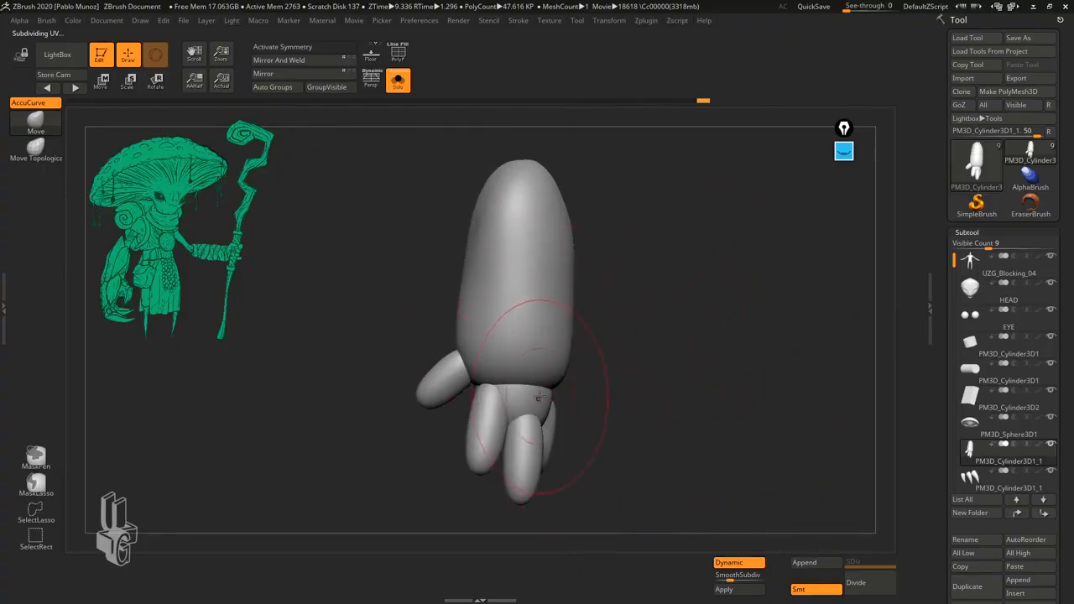
pyautogui.hotkey('shift', 'f')
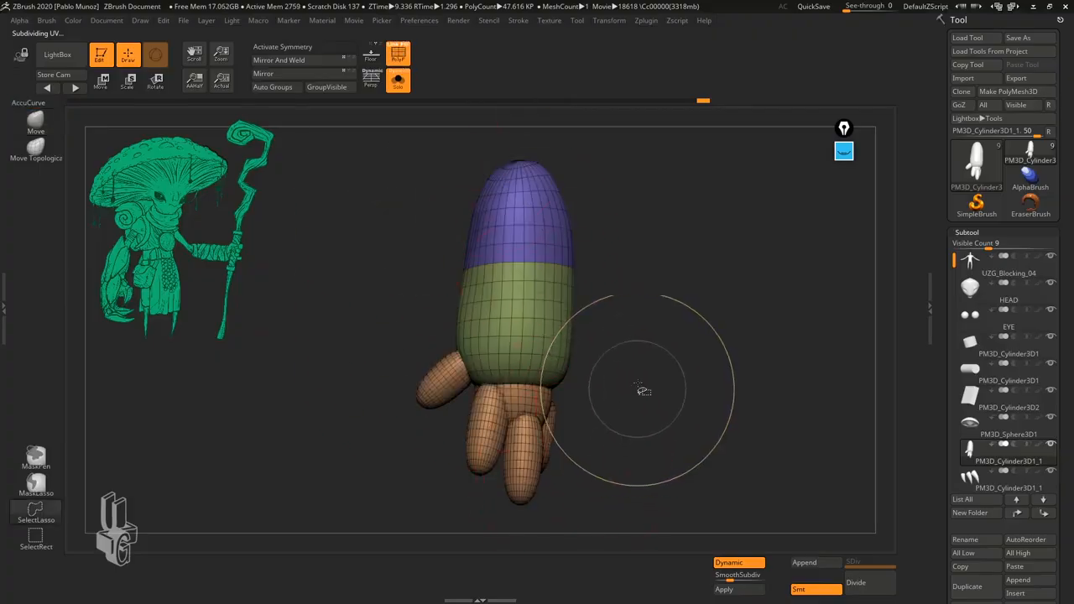
pyautogui.click(36, 484)
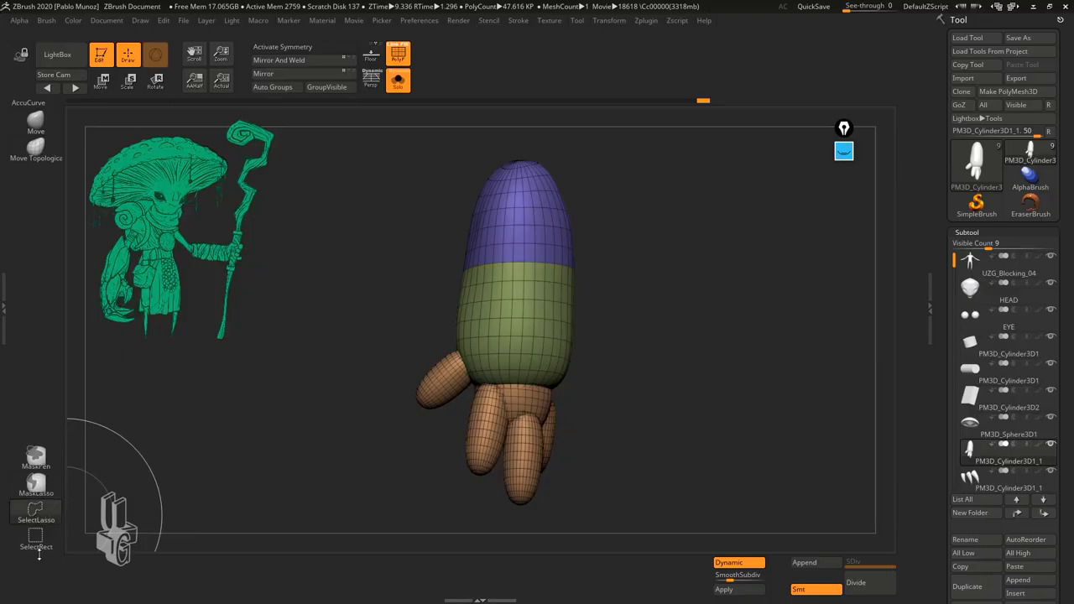
pyautogui.click(37, 541)
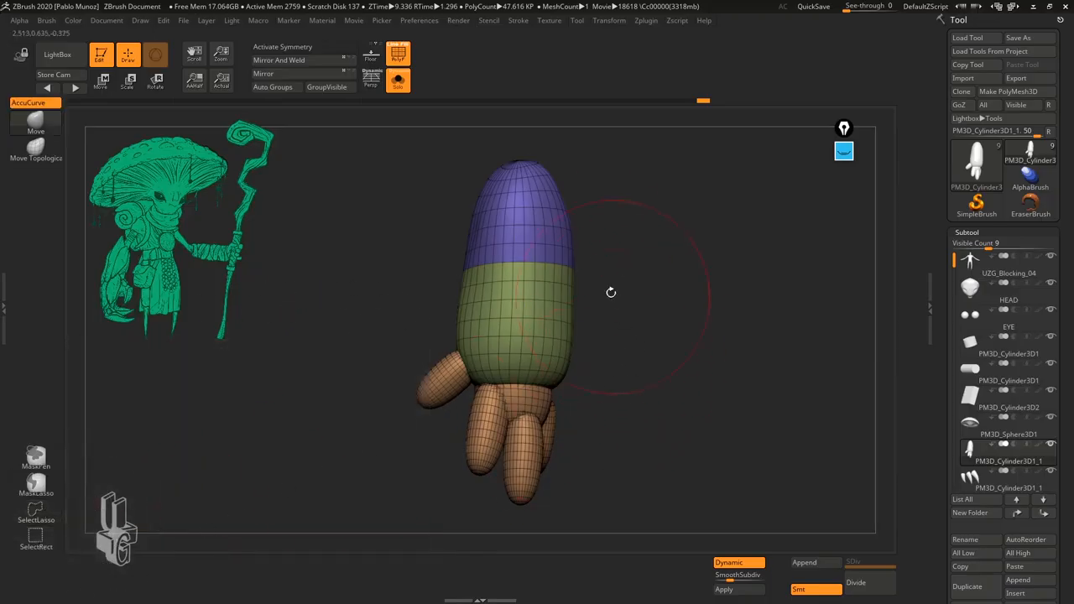
pyautogui.keyDown('ctrl'); pyautogui.keyDown('shift'); pyautogui.click(540, 227); pyautogui.keyUp('shift'); pyautogui.keyUp('ctrl')
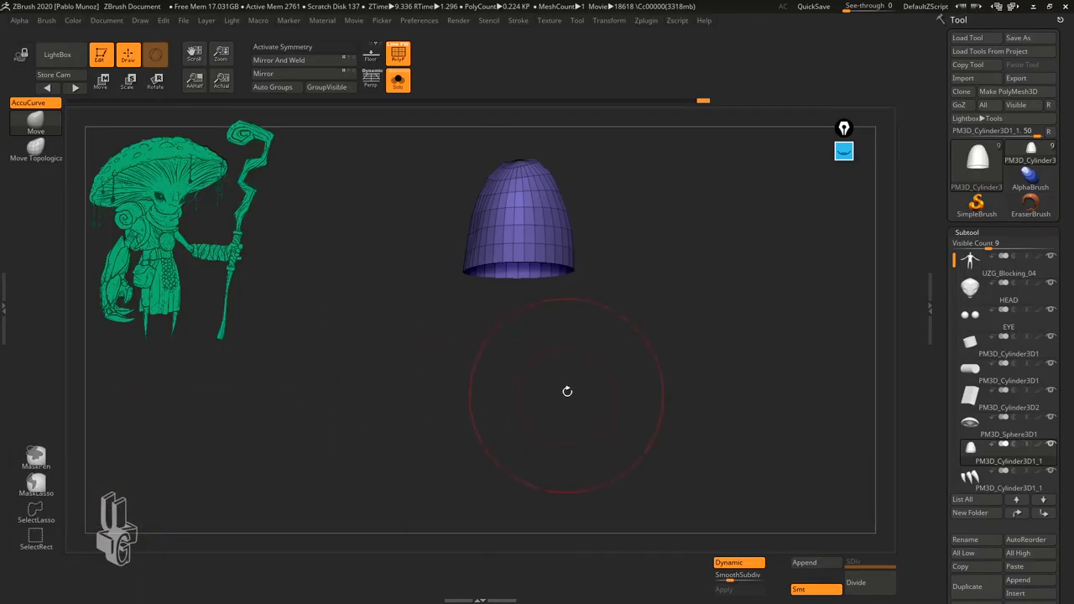
# - Mask the entire isolated upper forearm and bring the rest of the arm piece back into view
pyautogui.keyDown('alt'); pyautogui.moveTo(568, 391); pyautogui.dragTo(569, 443); pyautogui.keyUp('alt')
pyautogui.keyDown('alt'); pyautogui.moveTo(466, 382); pyautogui.dragTo(476, 399); pyautogui.keyUp('alt')
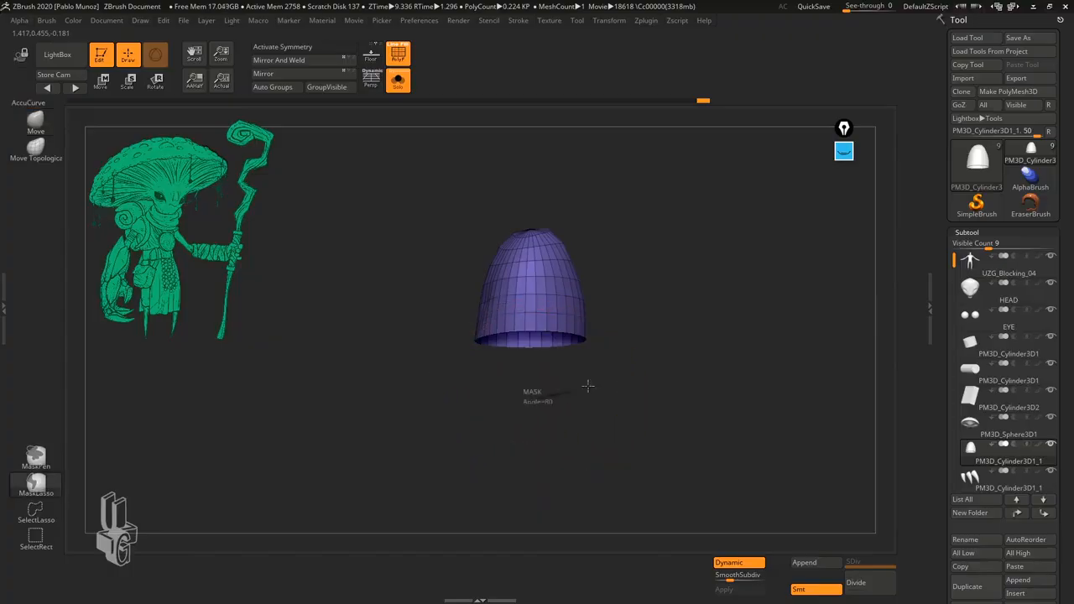
pyautogui.moveTo(525, 396)
pyautogui.keyDown('ctrl'); pyautogui.mouseDown()
pyautogui.moveTo(608, 210)
pyautogui.moveTo(369, 193)
pyautogui.moveTo(419, 415)
pyautogui.moveTo(469, 429)
pyautogui.moveTo(512, 405)
pyautogui.moveTo(603, 387)
pyautogui.mouseUp(); pyautogui.keyUp('ctrl')
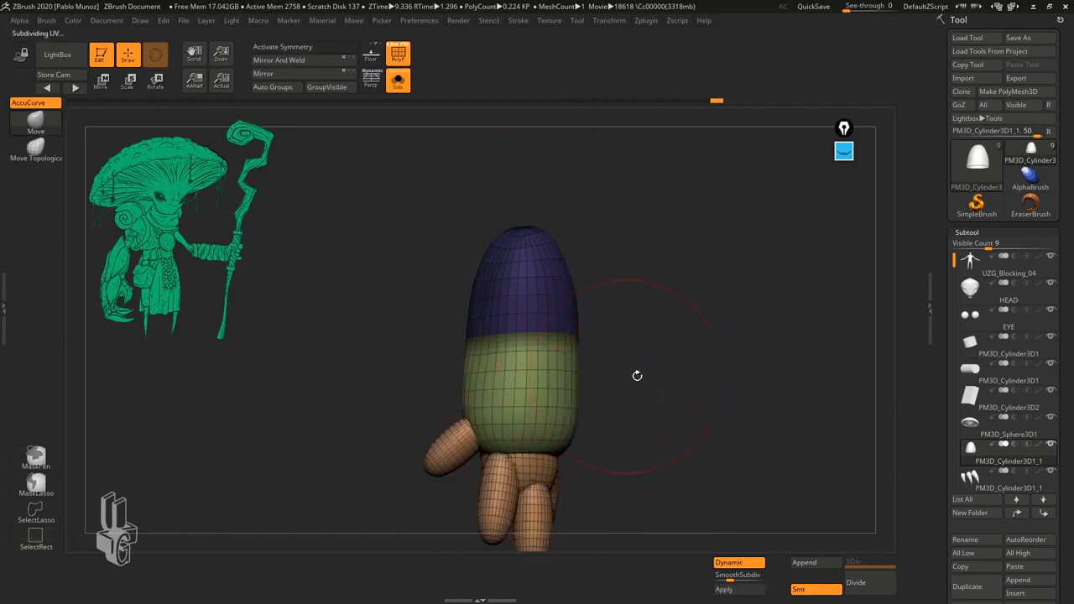
# - Turn off the polyframe display and inspect the mask's edge around the forearm from front and back
pyautogui.click(400, 58)
pyautogui.moveTo(635, 367); pyautogui.dragTo(569, 262)
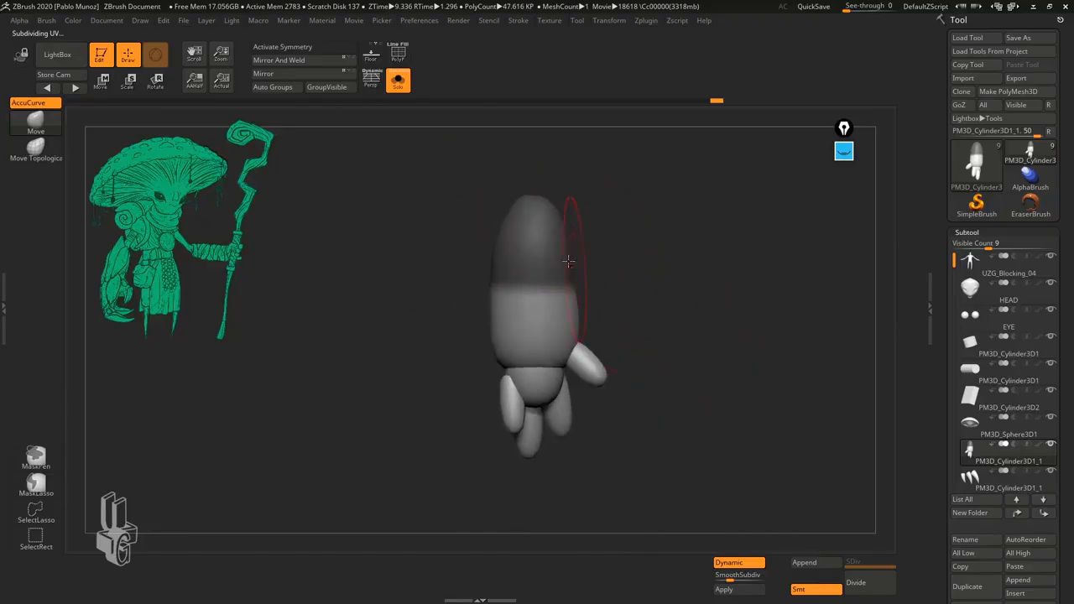
pyautogui.moveTo(664, 299); pyautogui.dragTo(551, 300)
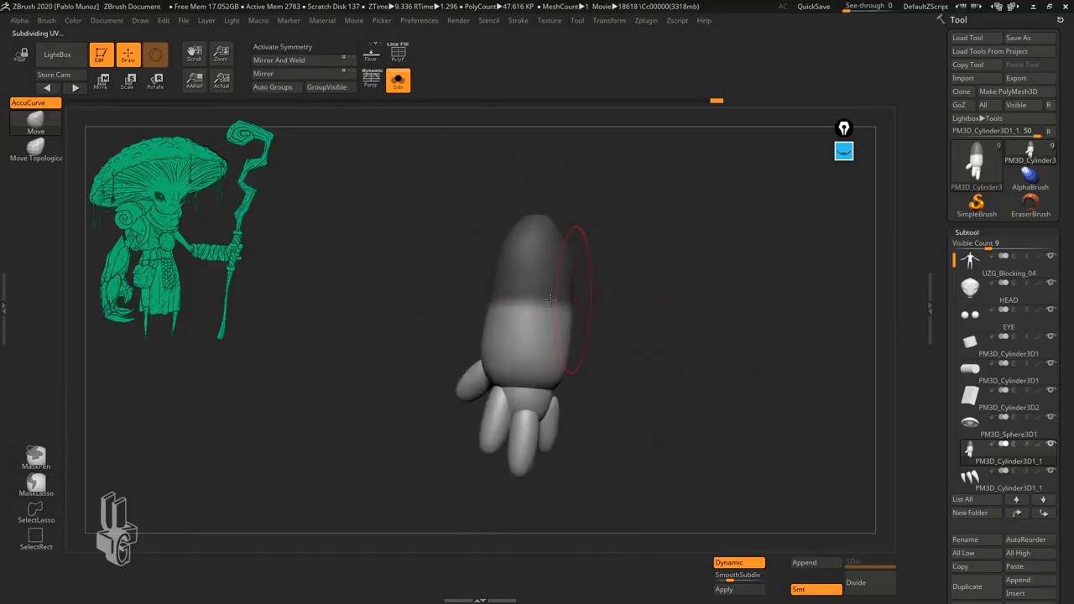
# - Blur the edge of the existing mask on the upper part of the forearm
pyautogui.moveTo(646, 344); pyautogui.dragTo(600, 312)
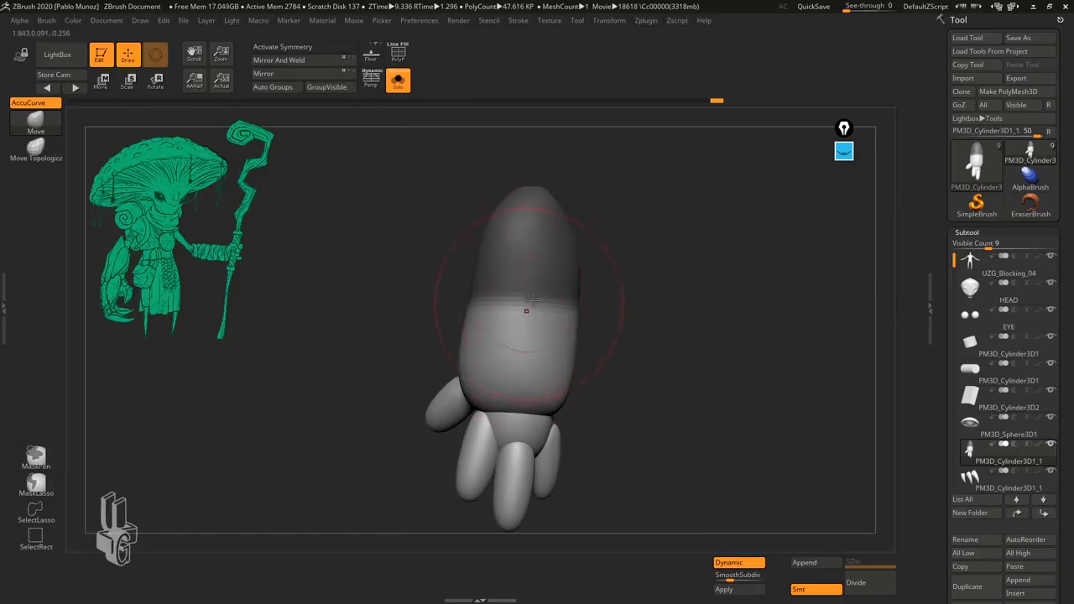
pyautogui.scroll(-10, 938, 388)
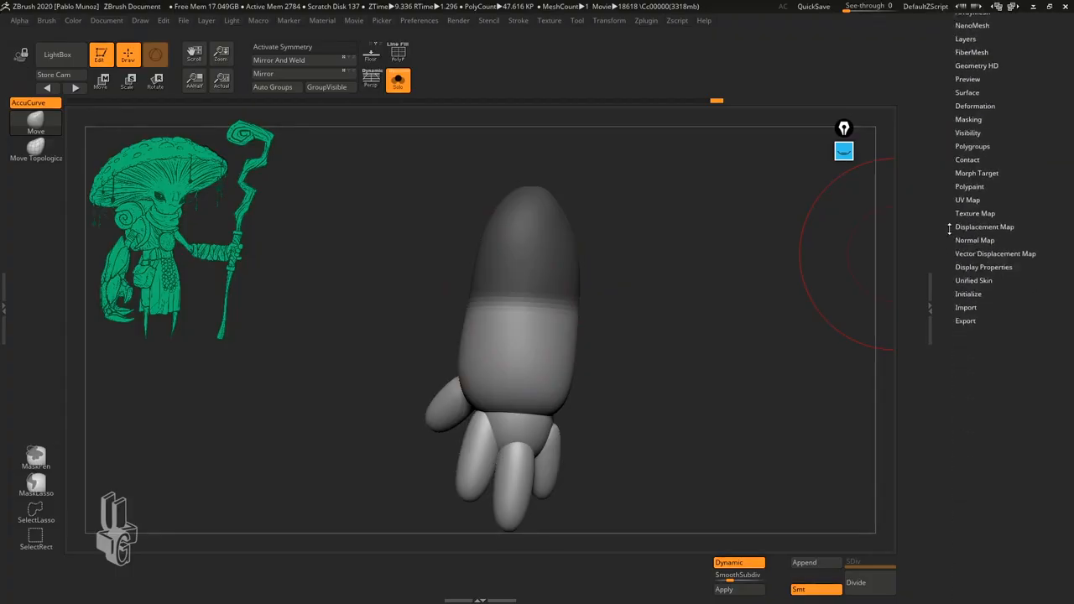
pyautogui.click(987, 265)
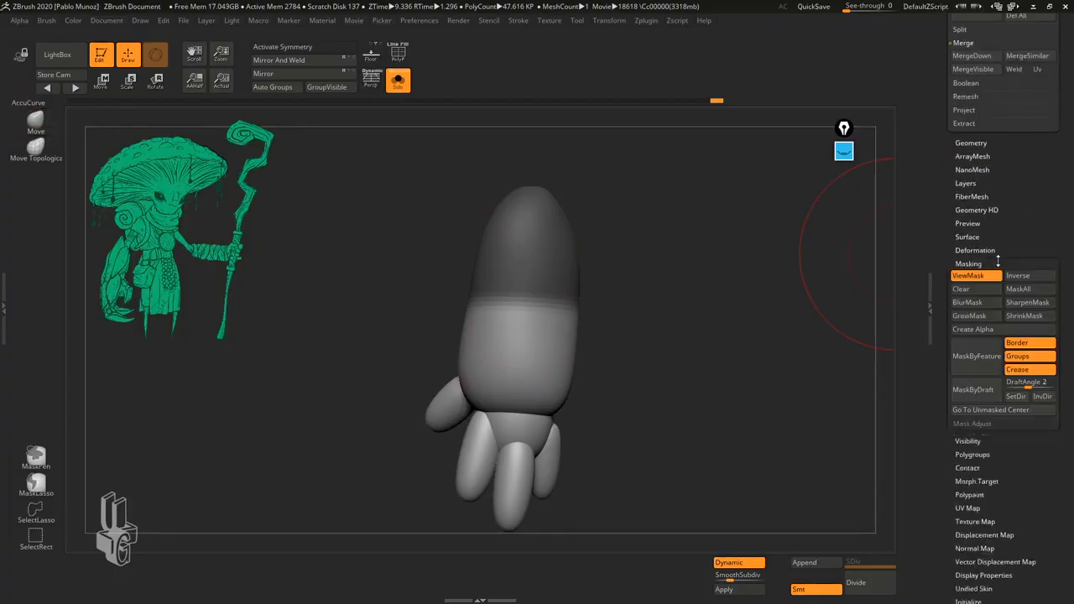
pyautogui.click(979, 303)
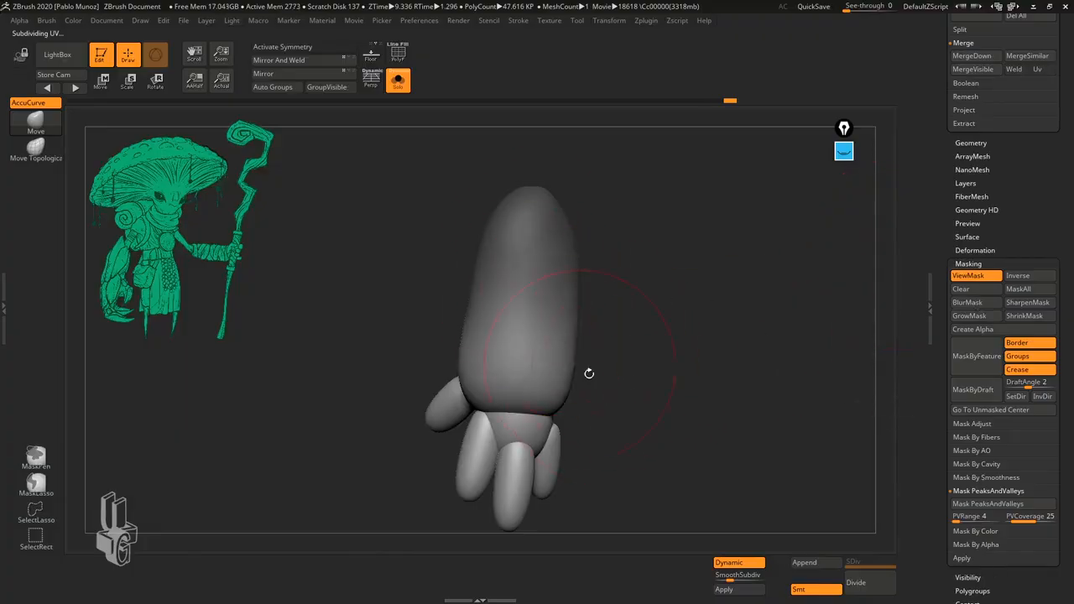
pyautogui.click(979, 263)
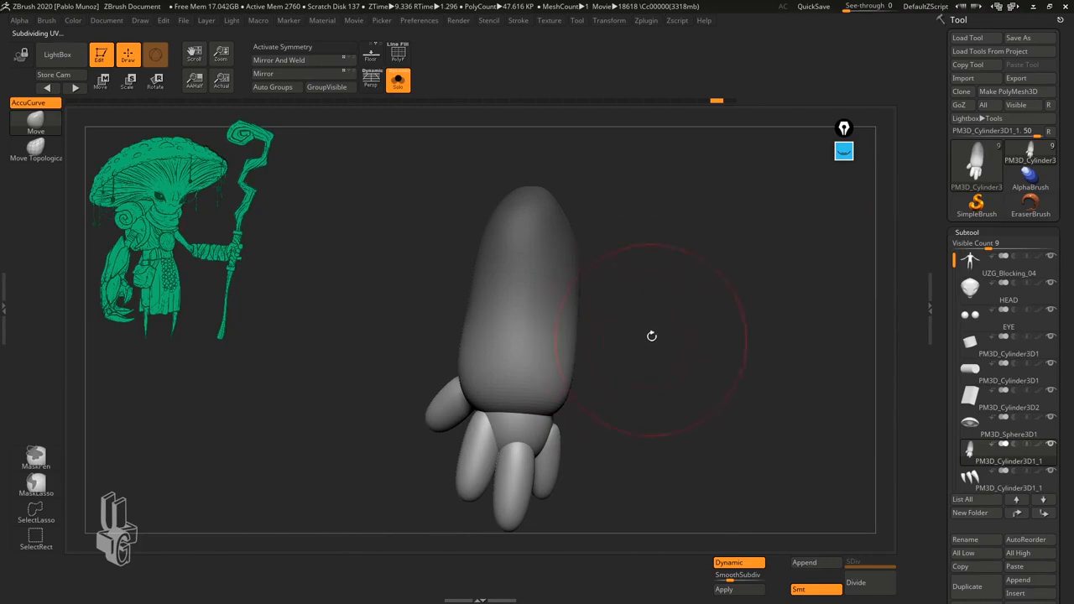
# - Clear the mask from the forearm and hand mesh
pyautogui.press('ctrl')
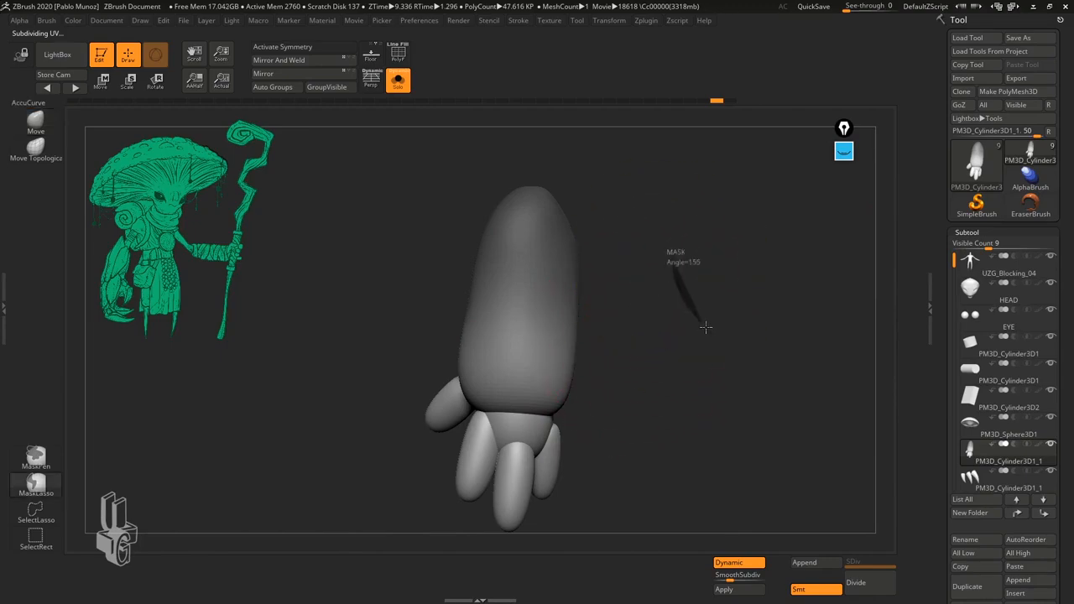
pyautogui.keyDown('ctrl'); pyautogui.moveTo(706, 328); pyautogui.dragTo(722, 314); pyautogui.keyUp('ctrl')
pyautogui.moveTo(661, 412); pyautogui.dragTo(312, 458)
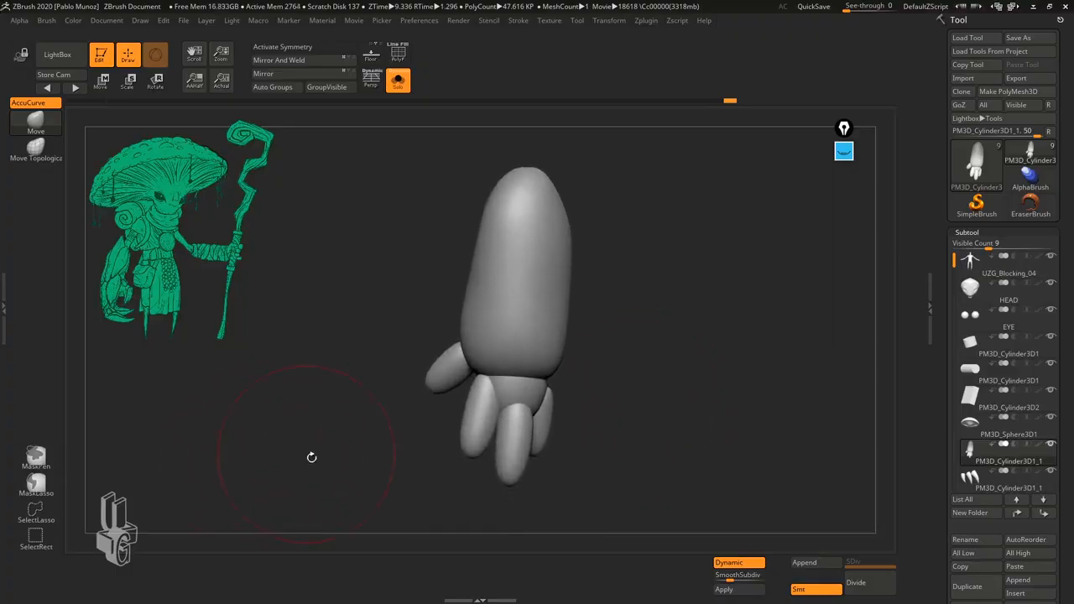
# - Paint a freehand mask over the forearm with the MaskPen brush and clear it again
pyautogui.press('space')
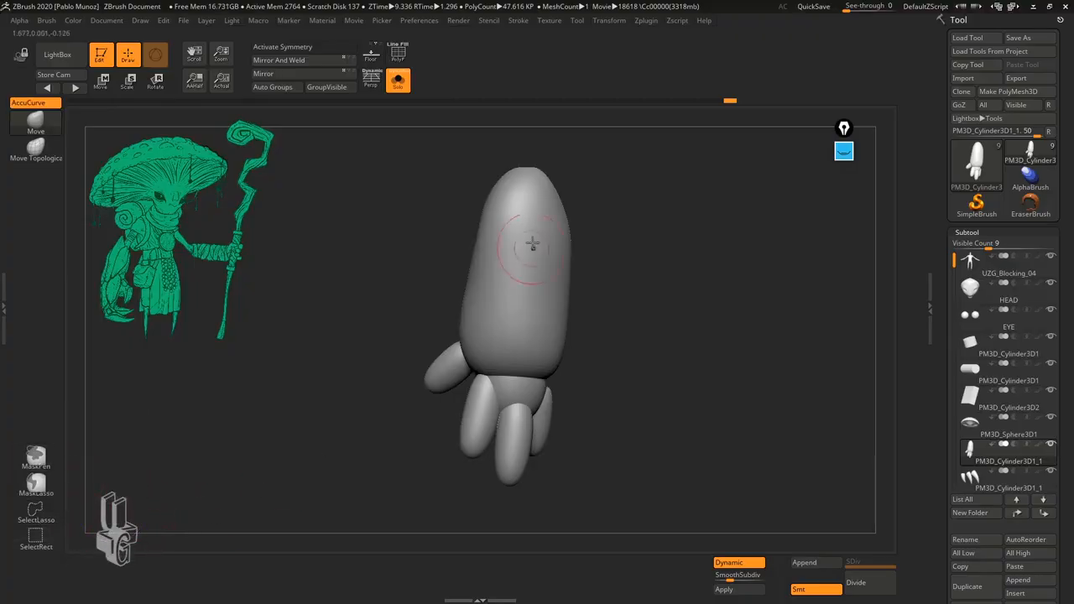
pyautogui.moveTo(520, 197)
pyautogui.keyDown('ctrl'); pyautogui.mouseDown()
pyautogui.moveTo(513, 293)
pyautogui.moveTo(522, 346)
pyautogui.moveTo(504, 252)
pyautogui.moveTo(495, 268)
pyautogui.mouseUp(); pyautogui.keyUp('ctrl')
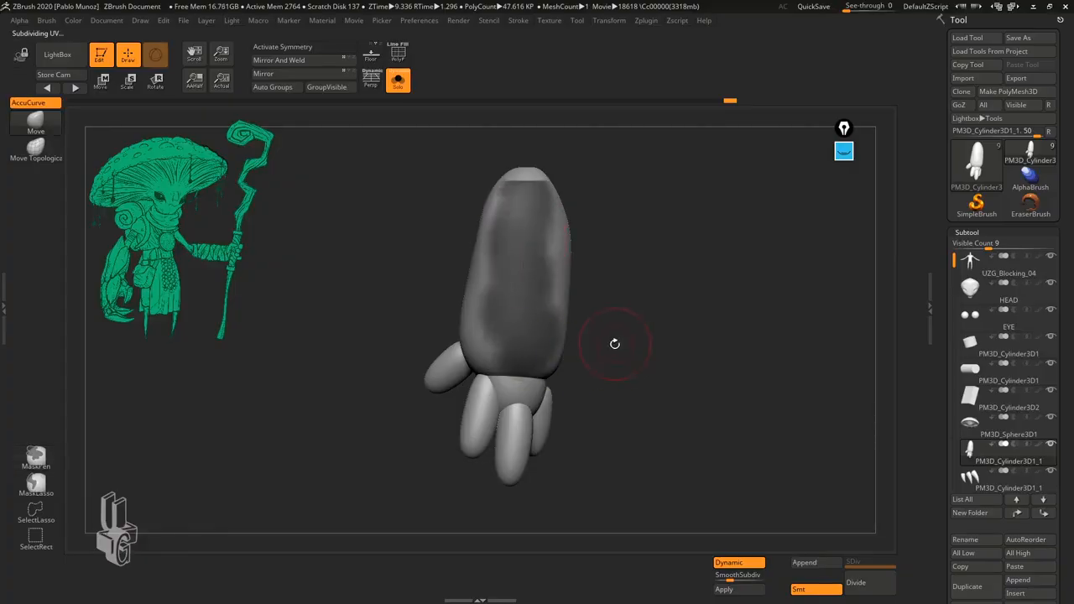
pyautogui.moveTo(632, 311)
pyautogui.keyDown('ctrl'); pyautogui.mouseDown()
pyautogui.moveTo(609, 263)
pyautogui.moveTo(480, 214)
pyautogui.moveTo(645, 281)
pyautogui.moveTo(638, 273)
pyautogui.mouseUp(); pyautogui.keyUp('ctrl')
# - Mask areas of the forearm with freehand MaskLasso outlines and invert the mask
pyautogui.click(37, 487)
pyautogui.moveTo(405, 309)
pyautogui.keyDown('ctrl'); pyautogui.mouseDown()
pyautogui.moveTo(506, 431)
pyautogui.moveTo(363, 327)
pyautogui.mouseUp(); pyautogui.keyUp('ctrl')
pyautogui.moveTo(591, 373)
pyautogui.keyDown('ctrl'); pyautogui.mouseDown()
pyautogui.moveTo(502, 363)
pyautogui.moveTo(591, 392)
pyautogui.mouseUp(); pyautogui.keyUp('ctrl')
pyautogui.moveTo(603, 298)
pyautogui.keyDown('ctrl'); pyautogui.mouseDown()
pyautogui.moveTo(522, 279)
pyautogui.moveTo(579, 406)
pyautogui.mouseUp(); pyautogui.keyUp('ctrl')
pyautogui.keyDown('ctrl'); pyautogui.moveTo(579, 173); pyautogui.dragTo(571, 369); pyautogui.keyUp('ctrl')
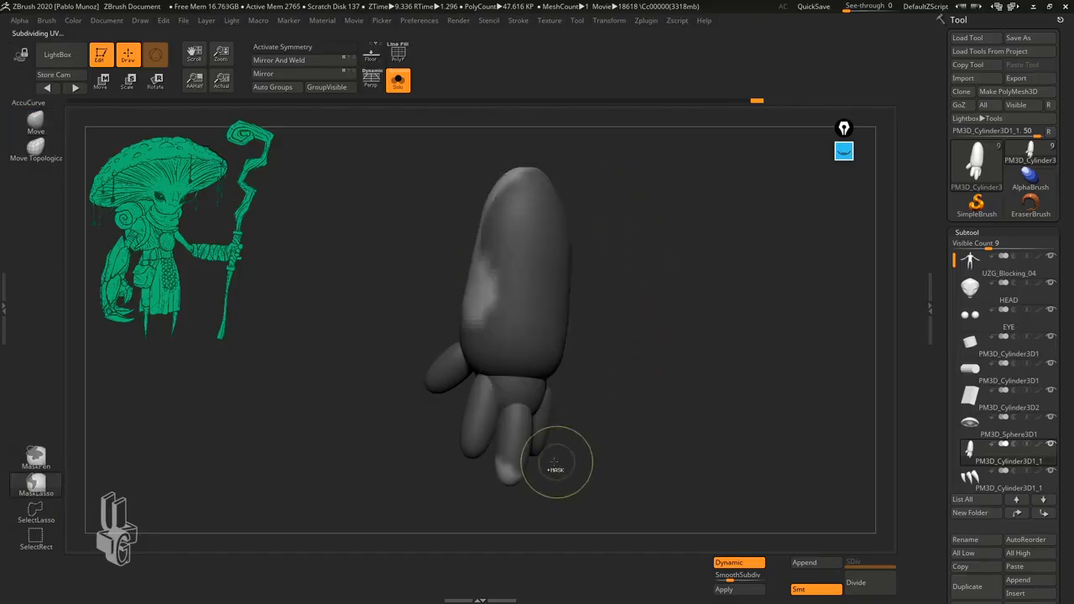
pyautogui.keyDown('ctrl'); pyautogui.click(609, 364); pyautogui.keyUp('ctrl')
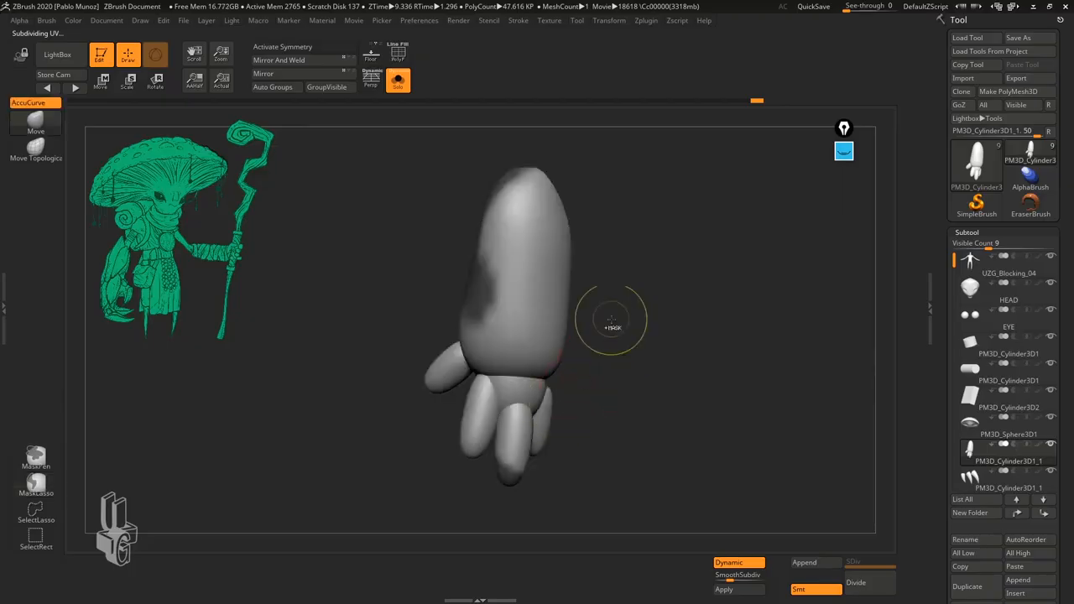
# - Replace the current mask with a small lasso-masked patch in the middle of the forearm
pyautogui.keyDown('ctrl'); pyautogui.moveTo(611, 294); pyautogui.dragTo(621, 344); pyautogui.keyUp('ctrl')
pyautogui.moveTo(519, 257)
pyautogui.keyDown('ctrl'); pyautogui.mouseDown()
pyautogui.moveTo(492, 307)
pyautogui.moveTo(514, 255)
pyautogui.mouseUp(); pyautogui.keyUp('ctrl')
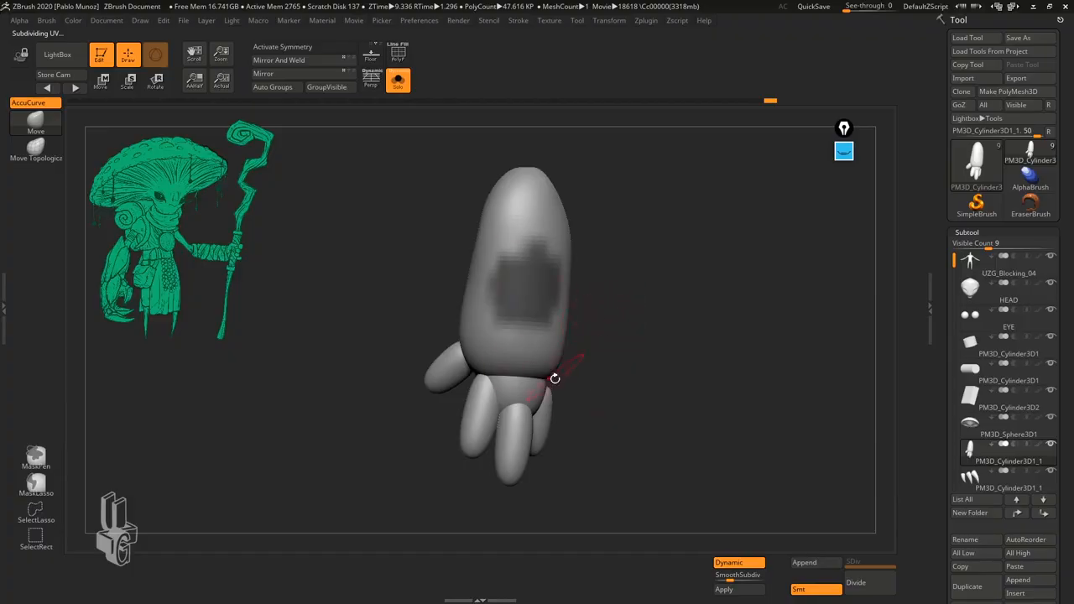
pyautogui.moveTo(681, 368); pyautogui.dragTo(663, 367)
pyautogui.moveTo(621, 363)
pyautogui.mouseDown()
pyautogui.moveTo(638, 352)
pyautogui.moveTo(611, 295)
pyautogui.mouseUp()
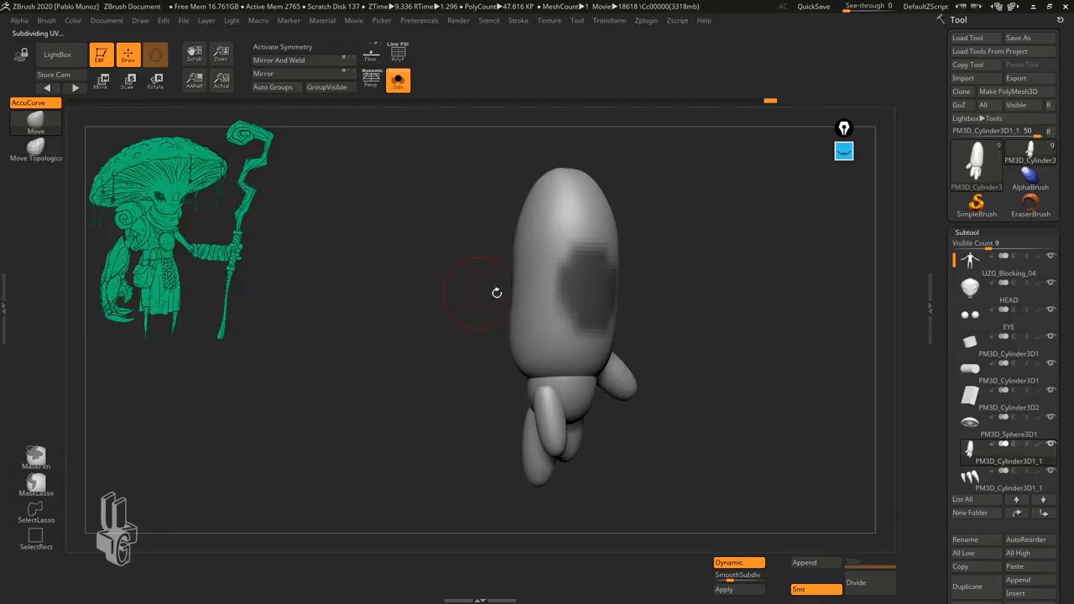
pyautogui.moveTo(497, 292)
pyautogui.mouseDown()
pyautogui.moveTo(691, 280)
pyautogui.moveTo(700, 319)
pyautogui.moveTo(638, 327)
pyautogui.moveTo(498, 307)
pyautogui.mouseUp()
pyautogui.moveTo(592, 377)
pyautogui.mouseDown()
pyautogui.moveTo(650, 311)
pyautogui.moveTo(537, 289)
pyautogui.mouseUp()
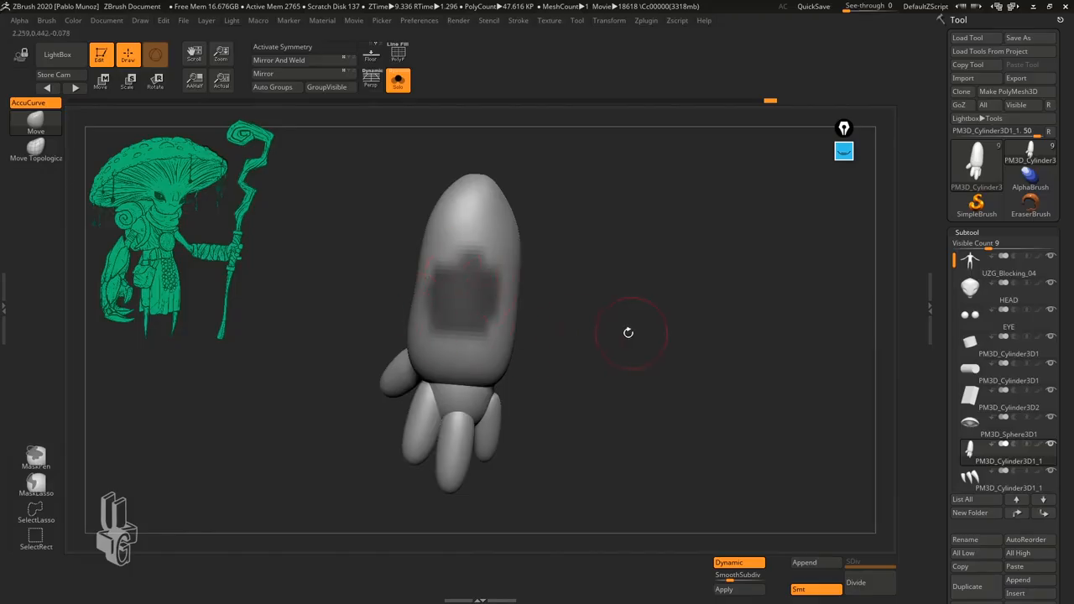
pyautogui.moveTo(629, 334)
pyautogui.mouseDown()
pyautogui.moveTo(568, 324)
pyautogui.moveTo(626, 328)
pyautogui.mouseUp()
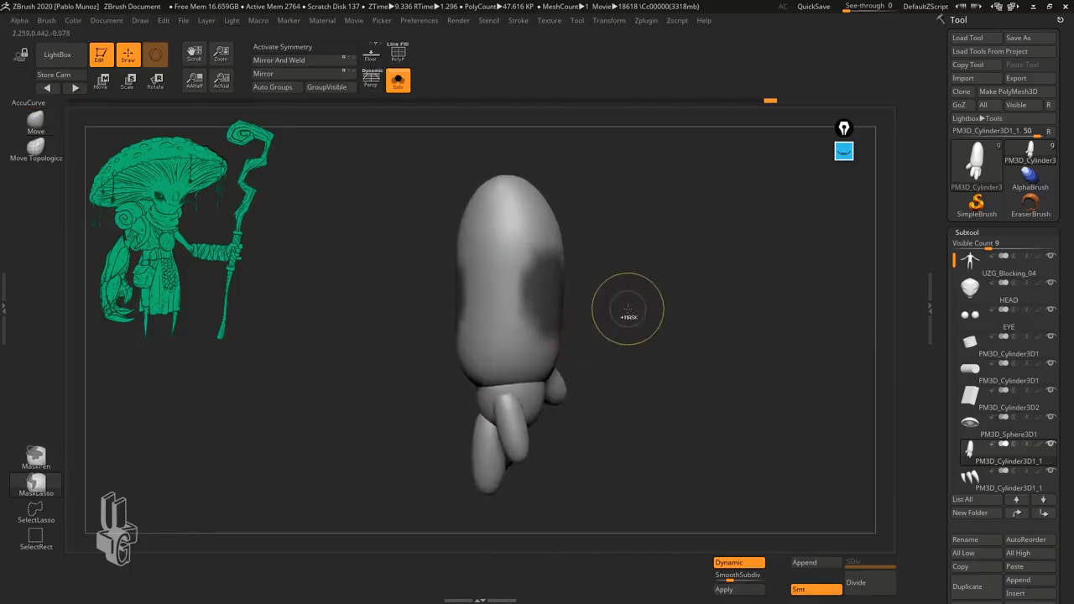
# - Invert the forearm mask and back again, and clear it completely
pyautogui.keyDown('ctrl'); pyautogui.click(627, 308); pyautogui.keyUp('ctrl')
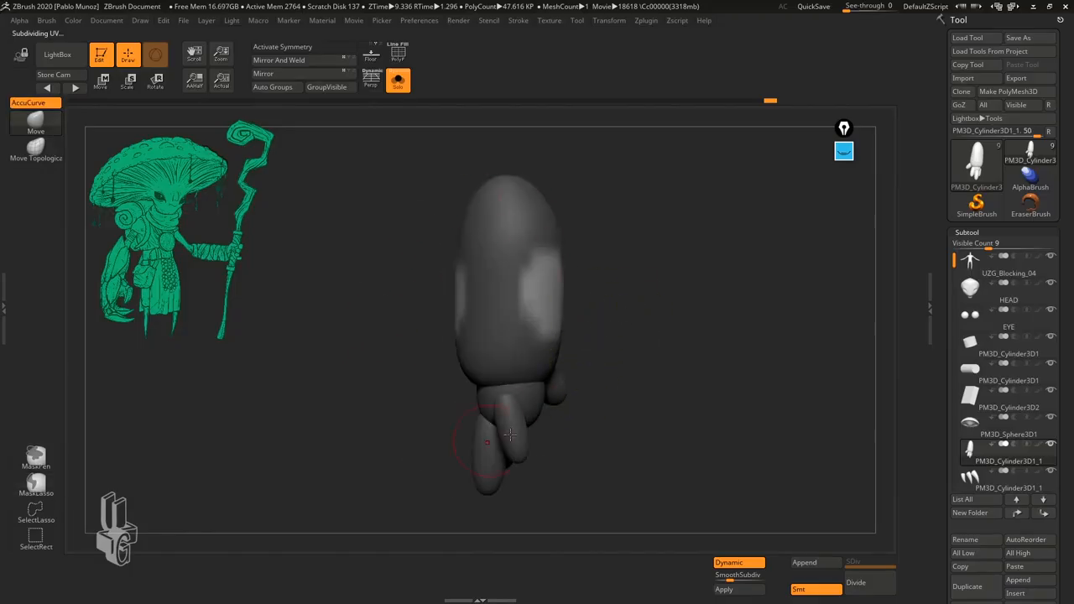
pyautogui.moveTo(607, 396); pyautogui.dragTo(622, 396)
pyautogui.moveTo(614, 232)
pyautogui.keyDown('ctrl'); pyautogui.mouseDown()
pyautogui.moveTo(504, 239)
pyautogui.moveTo(605, 428)
pyautogui.moveTo(590, 383)
pyautogui.moveTo(669, 384)
pyautogui.mouseUp(); pyautogui.keyUp('ctrl')
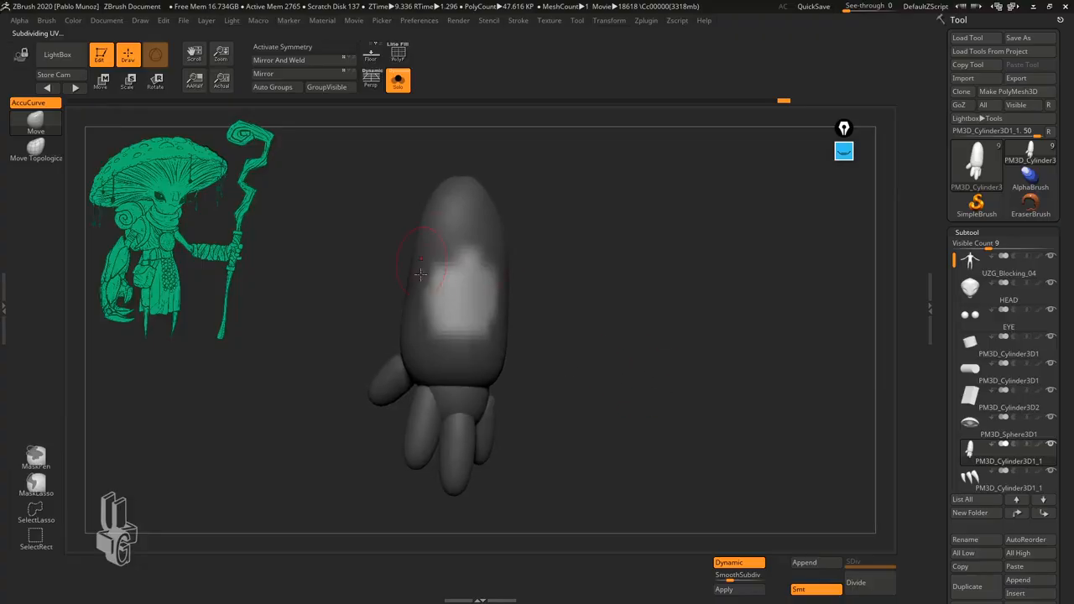
pyautogui.keyDown('ctrl'); pyautogui.click(594, 267); pyautogui.keyUp('ctrl')
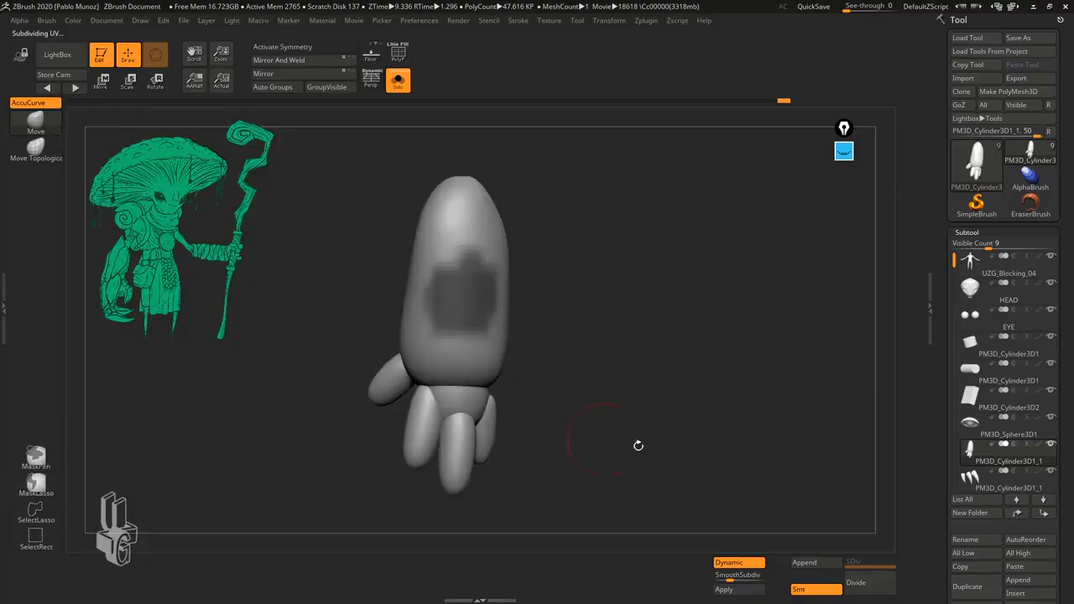
pyautogui.keyDown('ctrl'); pyautogui.moveTo(588, 304); pyautogui.dragTo(543, 375); pyautogui.keyUp('ctrl')
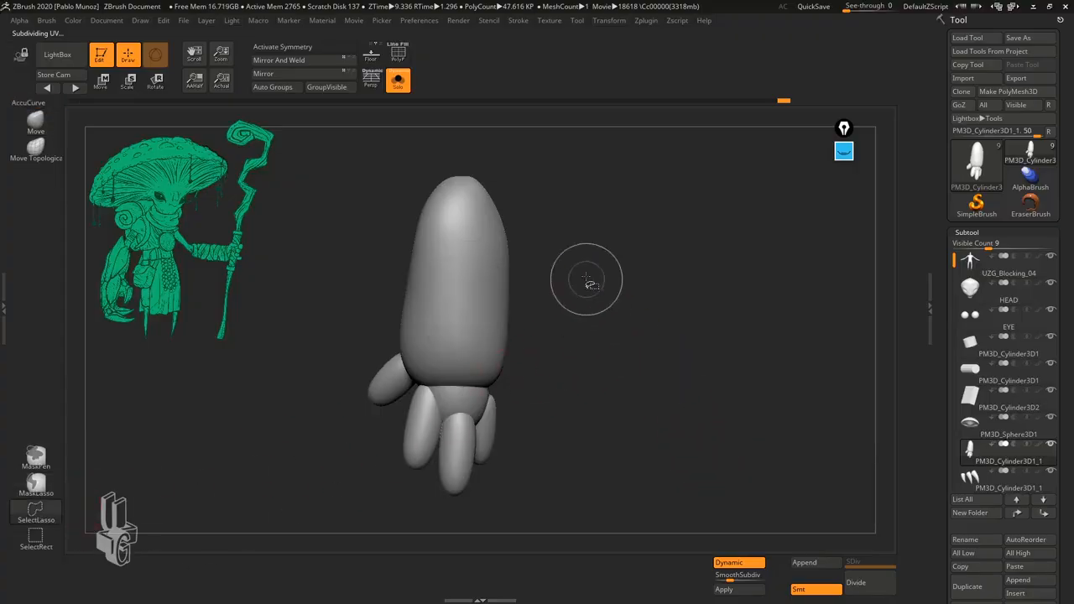
# - Isolate a small section of the forearm with SelectLasso and make the whole mesh visible again
pyautogui.moveTo(588, 245)
pyautogui.keyDown('ctrl'); pyautogui.keyDown('shift'); pyautogui.mouseDown()
pyautogui.moveTo(373, 277)
pyautogui.moveTo(617, 369)
pyautogui.moveTo(593, 369)
pyautogui.moveTo(626, 317)
pyautogui.moveTo(480, 192)
pyautogui.moveTo(635, 319)
pyautogui.moveTo(605, 355)
pyautogui.mouseUp(); pyautogui.keyUp('shift'); pyautogui.keyUp('ctrl')
pyautogui.moveTo(601, 202)
pyautogui.keyDown('ctrl'); pyautogui.keyDown('shift'); pyautogui.mouseDown()
pyautogui.moveTo(582, 378)
pyautogui.moveTo(646, 353)
pyautogui.moveTo(568, 309)
pyautogui.mouseUp(); pyautogui.keyUp('shift'); pyautogui.keyUp('ctrl')
pyautogui.moveTo(564, 261)
pyautogui.keyDown('ctrl'); pyautogui.keyDown('shift'); pyautogui.mouseDown()
pyautogui.moveTo(430, 269)
pyautogui.moveTo(570, 382)
pyautogui.moveTo(554, 357)
pyautogui.mouseUp(); pyautogui.keyUp('shift'); pyautogui.keyUp('ctrl')
pyautogui.moveTo(558, 268)
pyautogui.keyDown('ctrl'); pyautogui.keyDown('alt'); pyautogui.keyDown('shift'); pyautogui.mouseDown()
pyautogui.moveTo(575, 335)
pyautogui.moveTo(532, 355)
pyautogui.mouseUp(); pyautogui.keyUp('shift'); pyautogui.keyUp('alt'); pyautogui.keyUp('ctrl')
pyautogui.moveTo(492, 300)
pyautogui.keyDown('ctrl'); pyautogui.keyDown('shift'); pyautogui.mouseDown()
pyautogui.moveTo(392, 265)
pyautogui.moveTo(470, 368)
pyautogui.mouseUp(); pyautogui.keyUp('shift'); pyautogui.keyUp('ctrl')
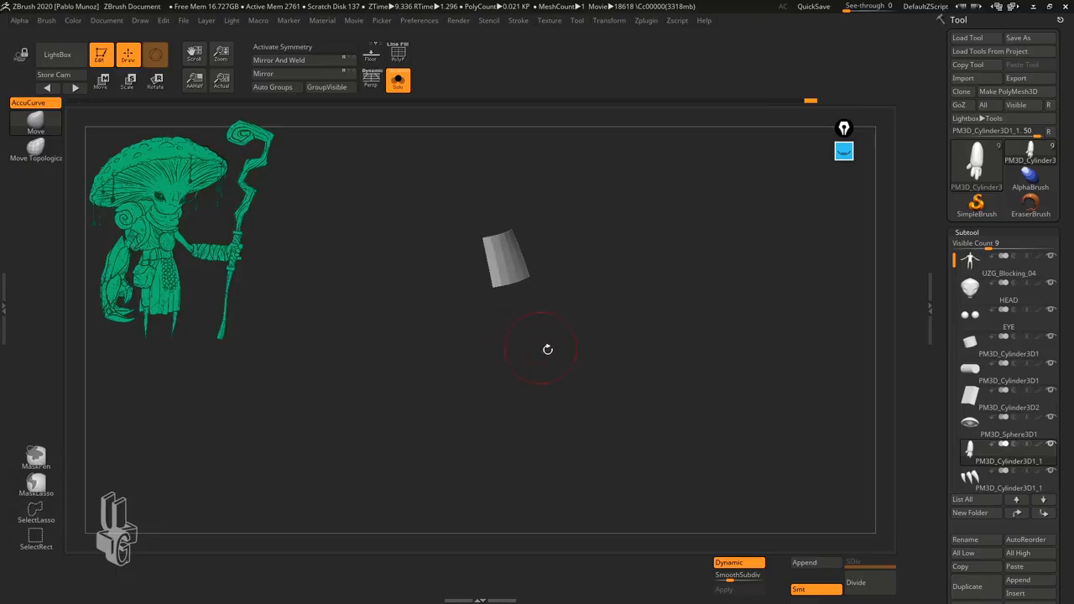
pyautogui.moveTo(547, 350)
pyautogui.mouseDown()
pyautogui.moveTo(679, 338)
pyautogui.moveTo(624, 329)
pyautogui.moveTo(540, 357)
pyautogui.moveTo(619, 328)
pyautogui.moveTo(590, 395)
pyautogui.moveTo(444, 397)
pyautogui.mouseUp()
pyautogui.keyDown('ctrl'); pyautogui.keyDown('shift'); pyautogui.click(619, 344); pyautogui.keyUp('shift'); pyautogui.keyUp('ctrl')
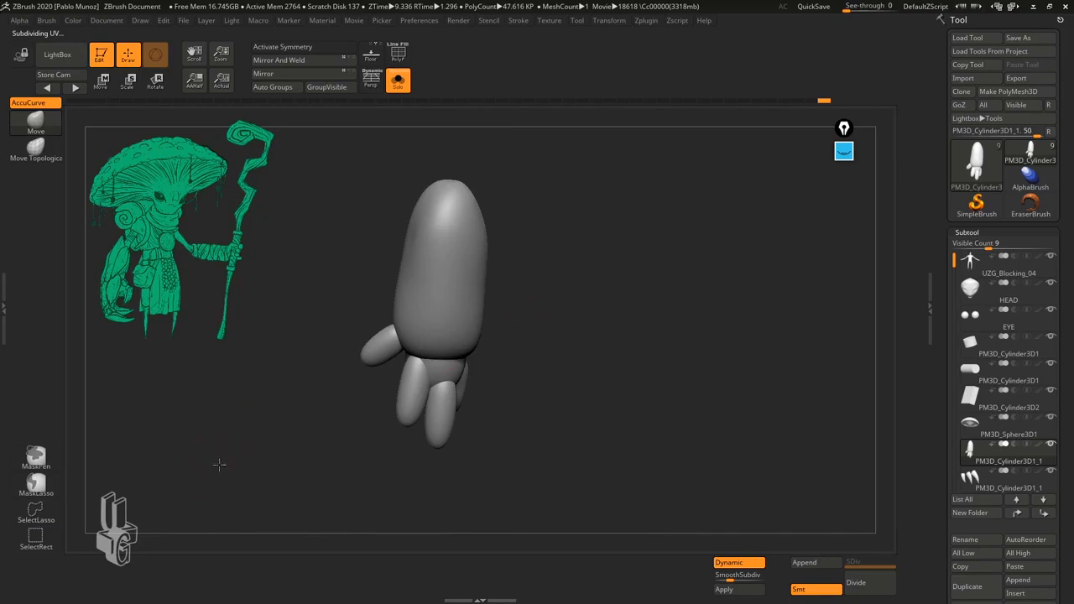
# - Isolate the upper half of the forearm with SelectRect and unhide the rest of the mesh
pyautogui.keyDown('alt'); pyautogui.moveTo(218, 464); pyautogui.dragTo(244, 474); pyautogui.keyUp('alt')
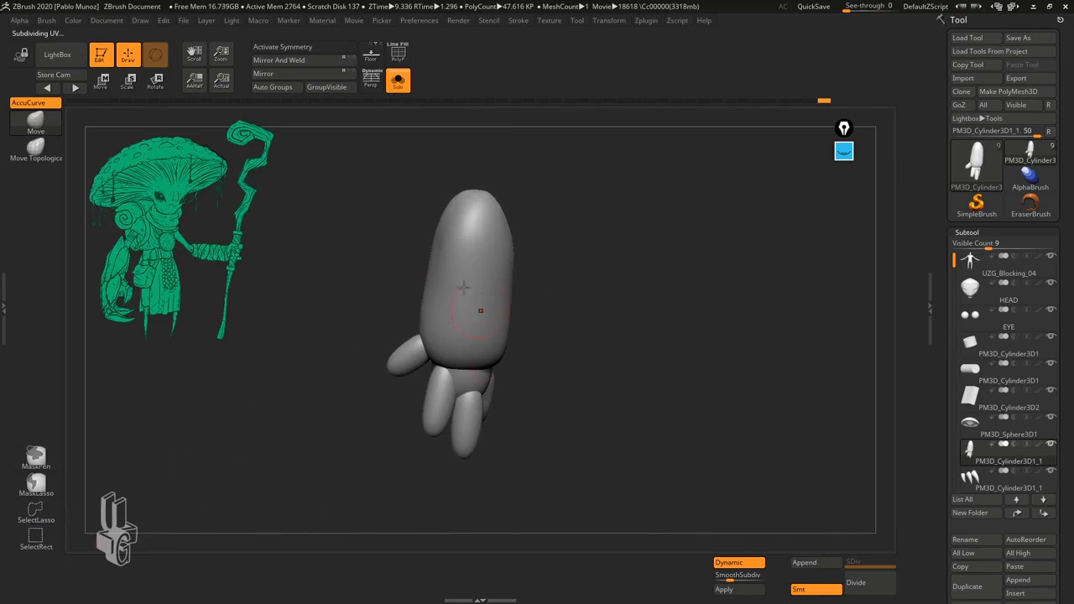
pyautogui.keyDown('ctrl'); pyautogui.keyDown('shift'); pyautogui.moveTo(401, 165); pyautogui.dragTo(547, 309); pyautogui.keyUp('shift'); pyautogui.keyUp('ctrl')
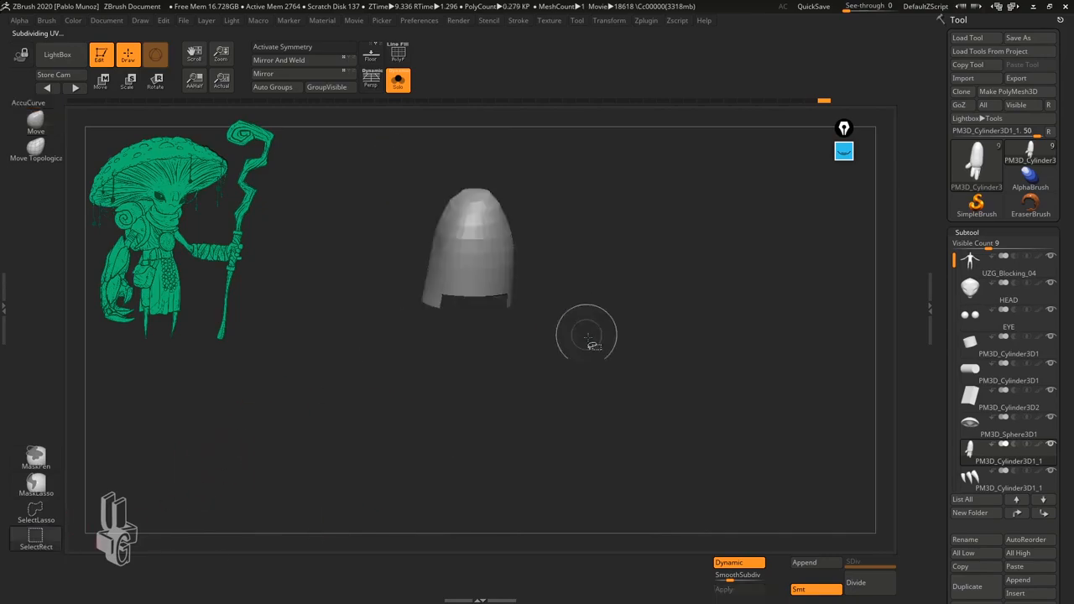
pyautogui.keyDown('ctrl'); pyautogui.keyDown('shift'); pyautogui.click(607, 387); pyautogui.keyUp('shift'); pyautogui.keyUp('ctrl')
pyautogui.moveTo(559, 415); pyautogui.dragTo(581, 396)
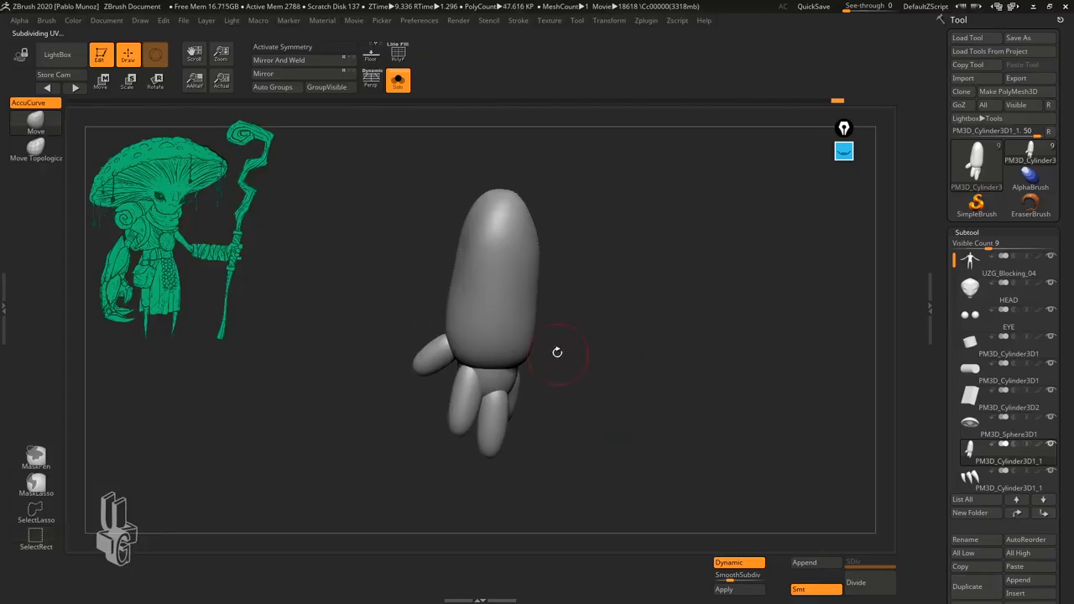
pyautogui.moveTo(572, 436); pyautogui.dragTo(577, 454)
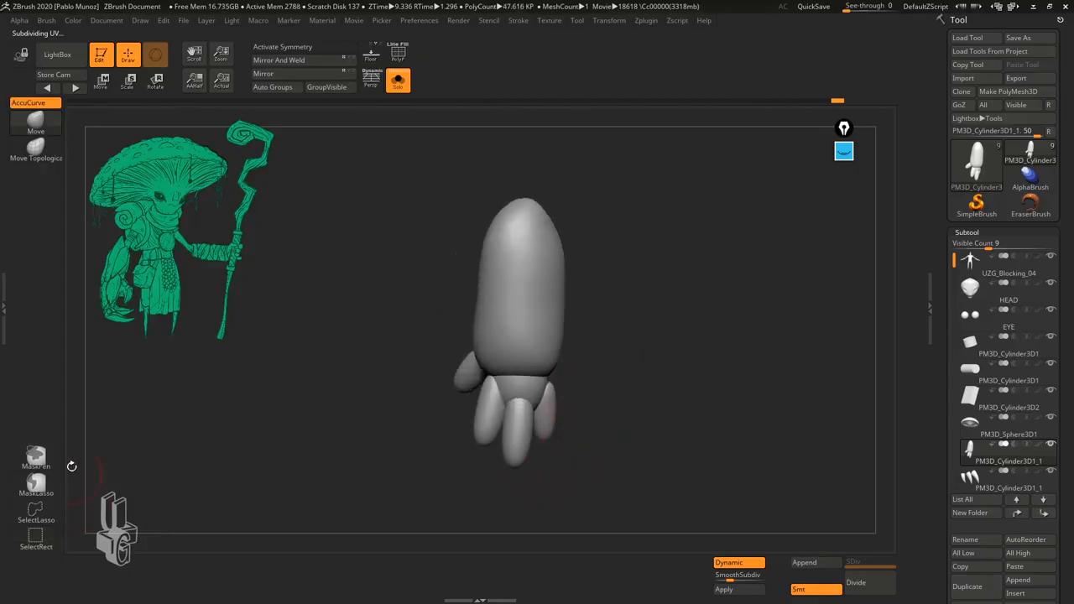
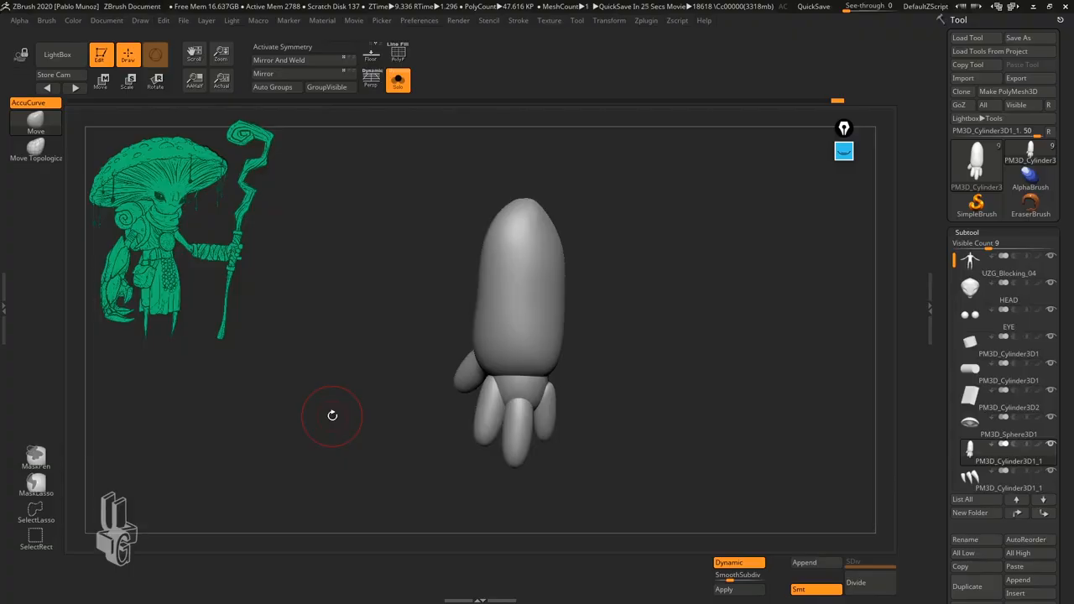
# - Show the PolyFrame wireframe and group all visible polygons of the arm mesh into one polygroup
pyautogui.moveTo(636, 355); pyautogui.dragTo(386, 310)
pyautogui.click(398, 52)
pyautogui.click(326, 88)
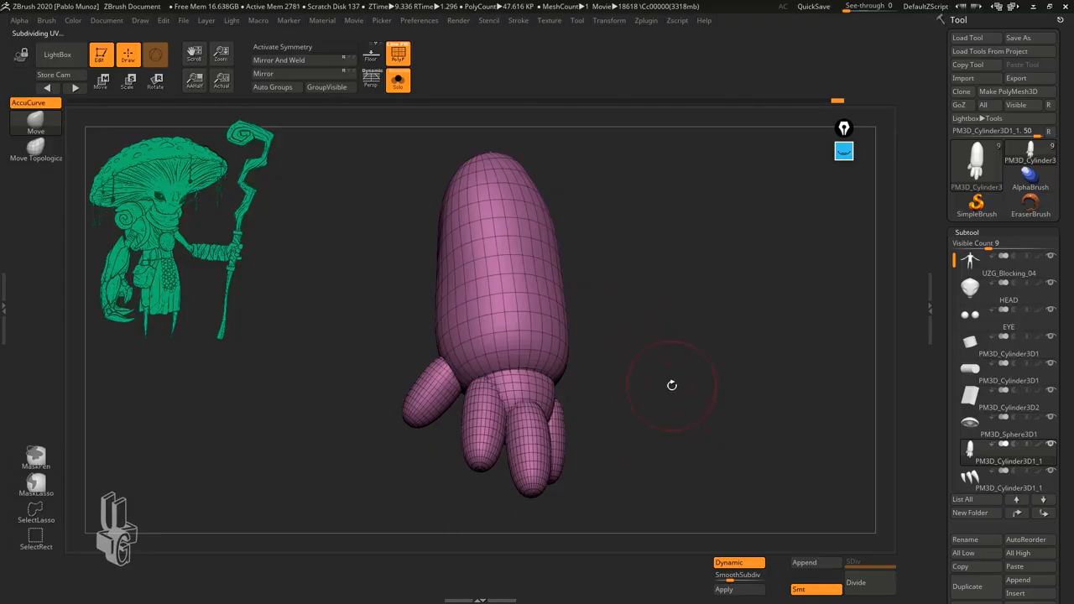
pyautogui.moveTo(671, 385); pyautogui.dragTo(668, 406)
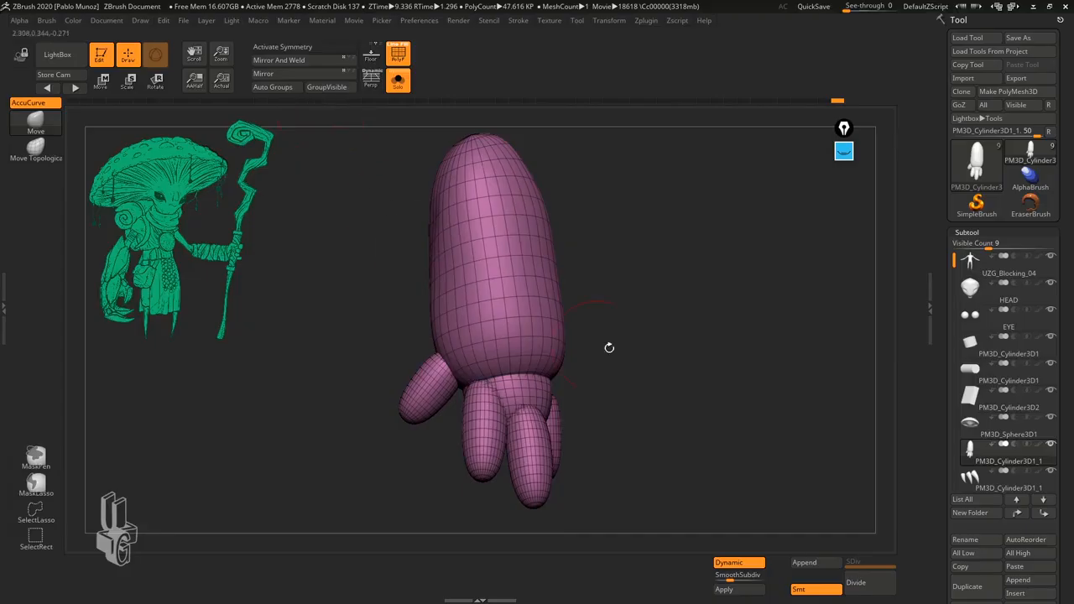
# - Assign a separate polygroup to the forearm, palm and each finger with Auto Groups
pyautogui.scroll(-10, 1006, 227)
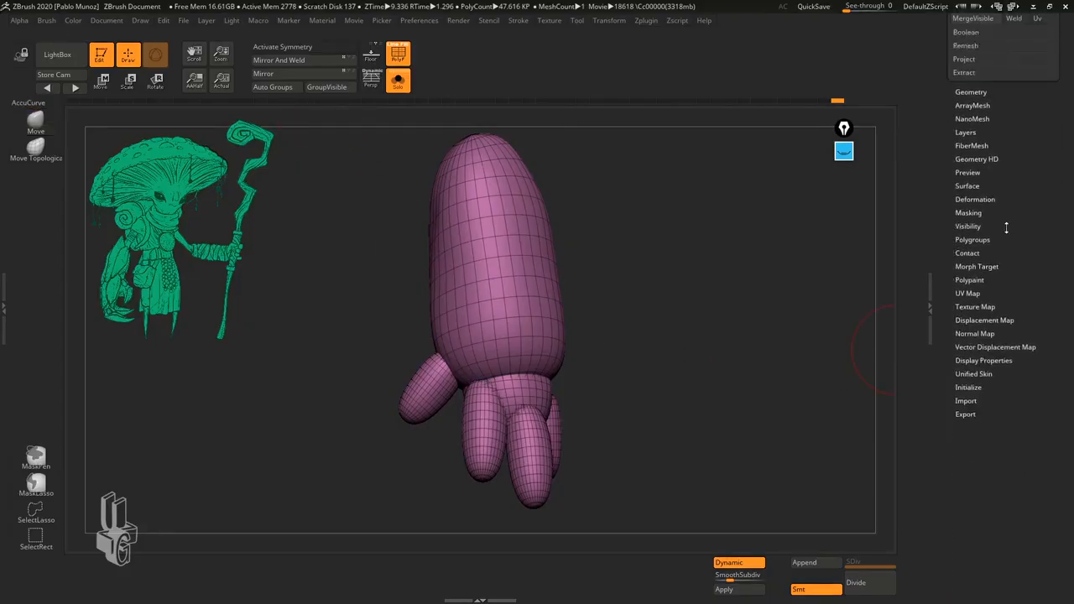
pyautogui.click(1007, 239)
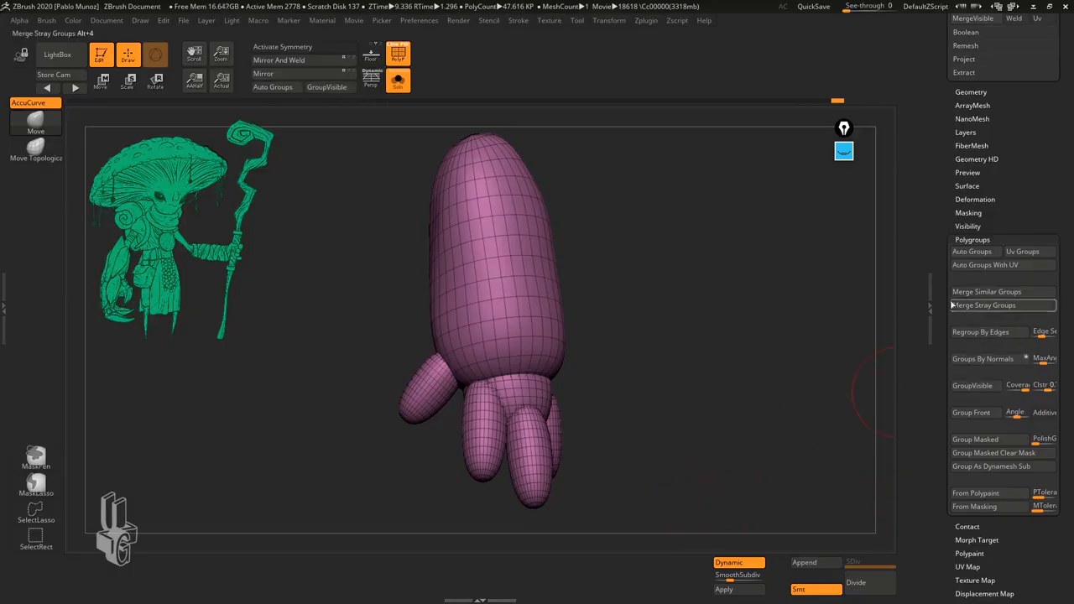
pyautogui.click(974, 239)
pyautogui.scroll(5, 999, 251)
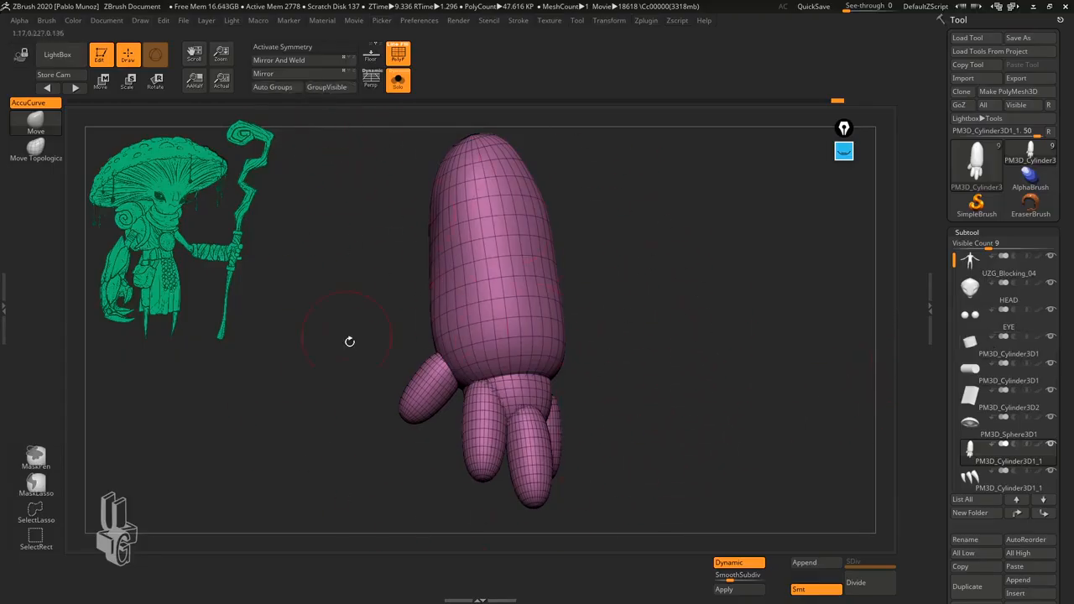
pyautogui.moveTo(612, 370); pyautogui.dragTo(571, 319)
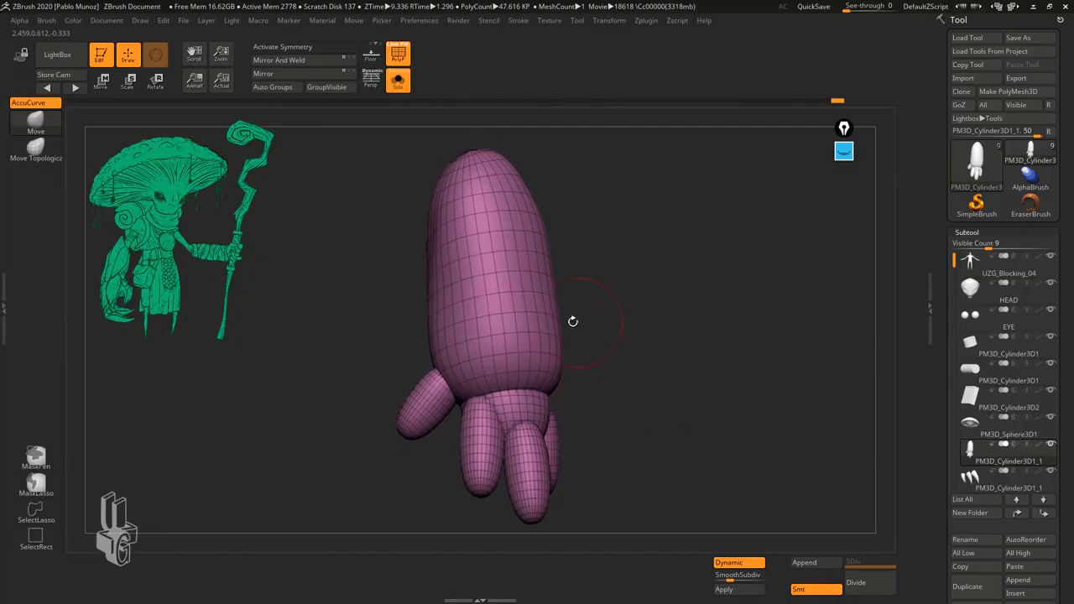
pyautogui.click(283, 92)
pyautogui.moveTo(645, 340); pyautogui.dragTo(637, 339)
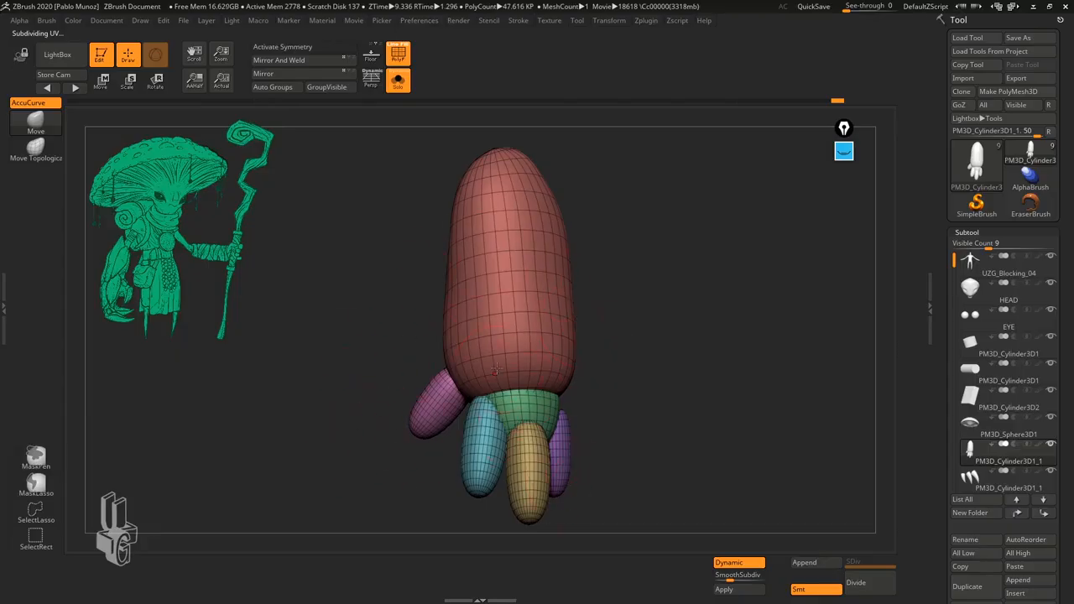
pyautogui.keyDown('alt'); pyautogui.moveTo(622, 424); pyautogui.dragTo(611, 406); pyautogui.keyUp('alt')
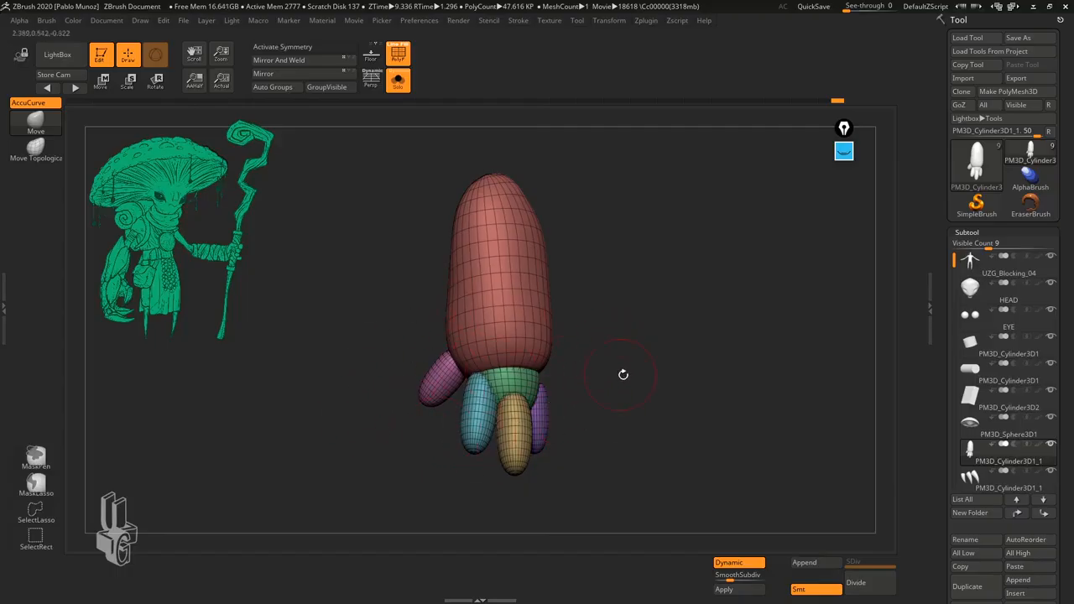
# - Make the HEAD subtool active and show it alone in Solo mode
pyautogui.click(988, 300)
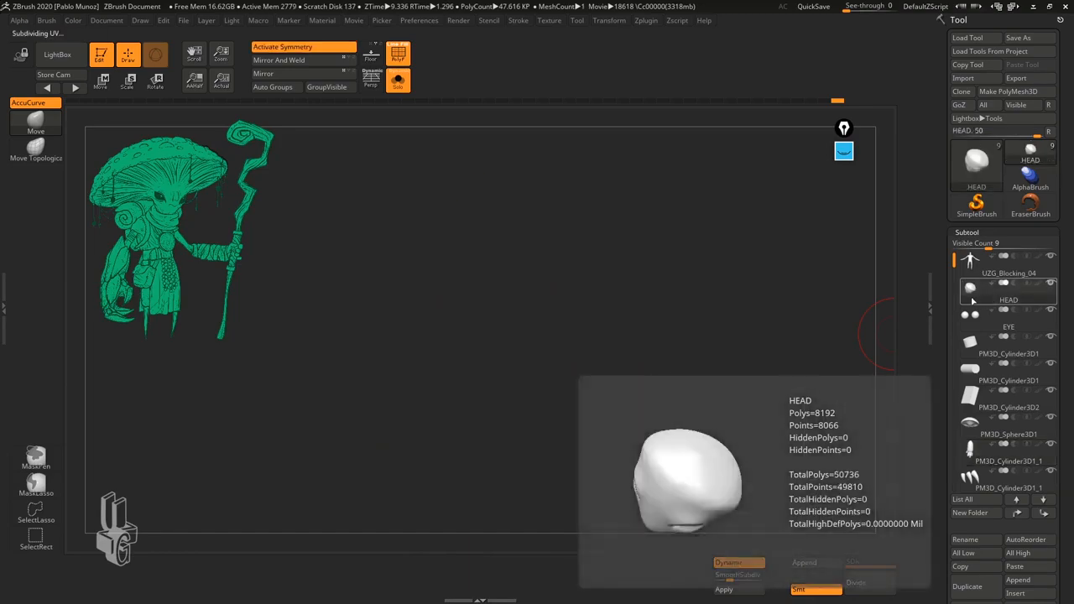
pyautogui.click(397, 80)
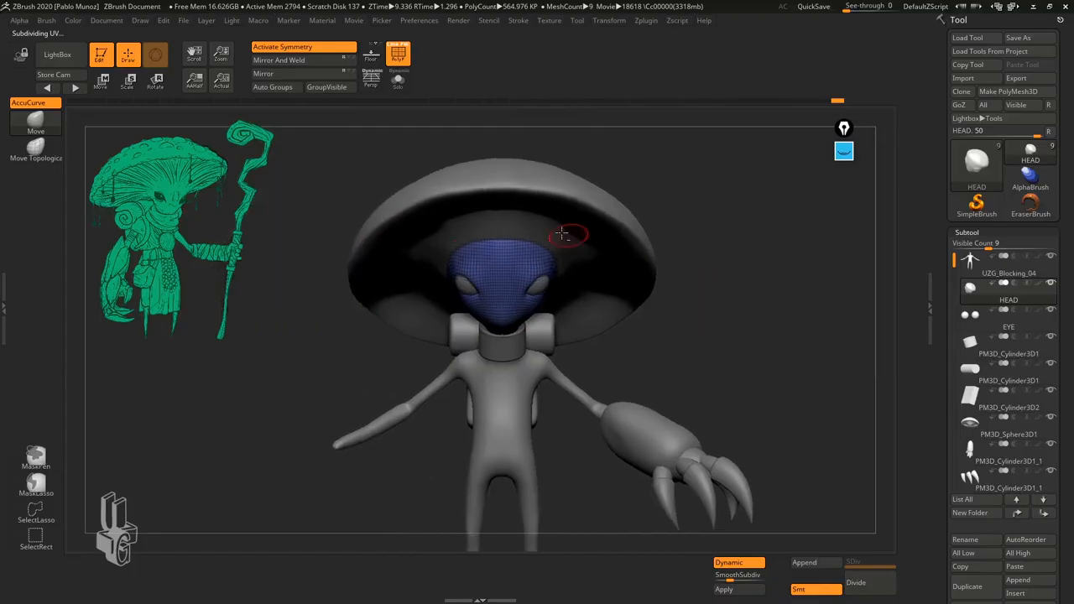
pyautogui.click(401, 89)
pyautogui.keyDown('ctrl'); pyautogui.moveTo(541, 263); pyautogui.dragTo(640, 362, button='right'); pyautogui.keyUp('ctrl')
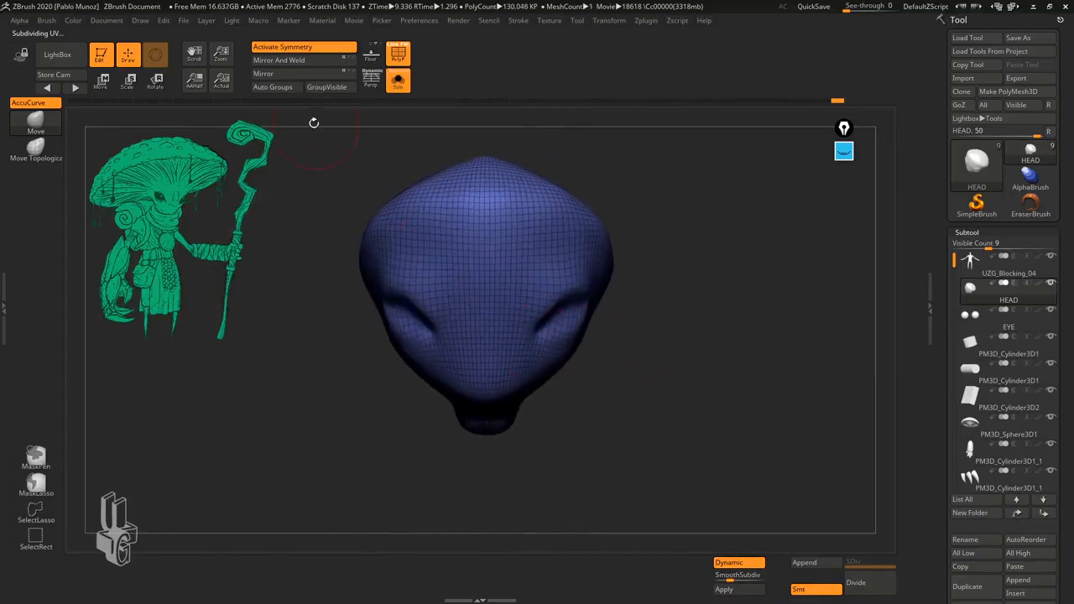
# - Regroup the head's polygons with Auto Groups, then Group Visible, and Auto Groups once more
pyautogui.click(273, 87)
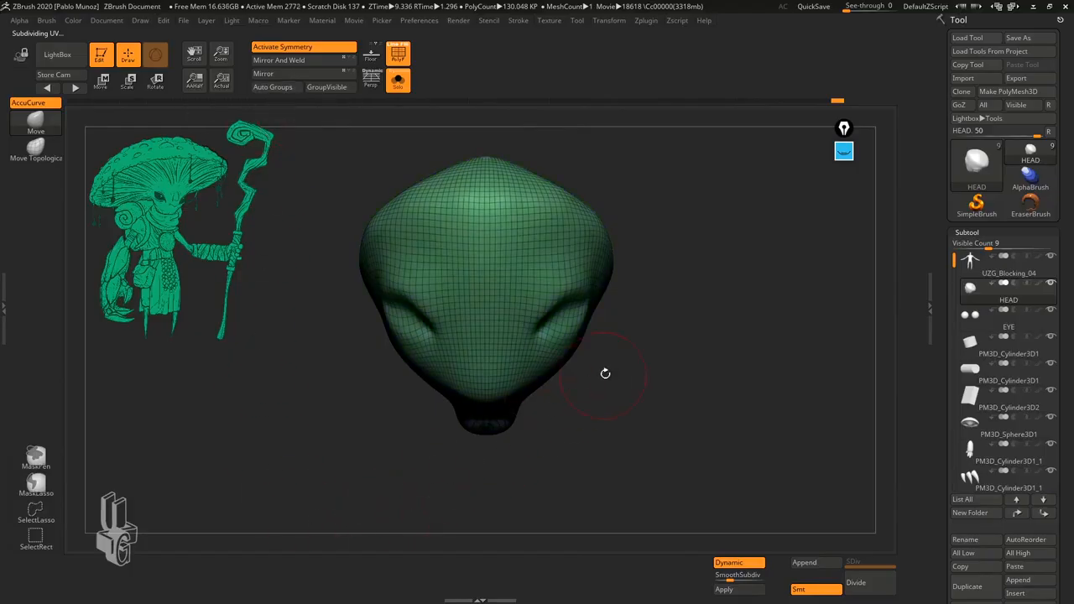
pyautogui.moveTo(605, 373); pyautogui.dragTo(634, 348, button='right')
pyautogui.click(328, 87)
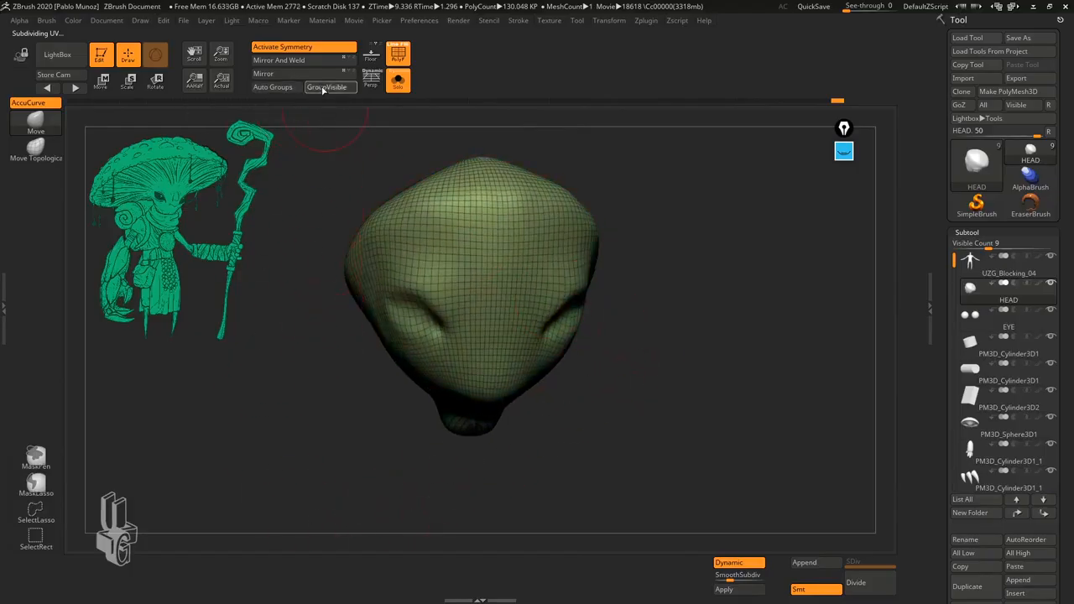
pyautogui.click(285, 88)
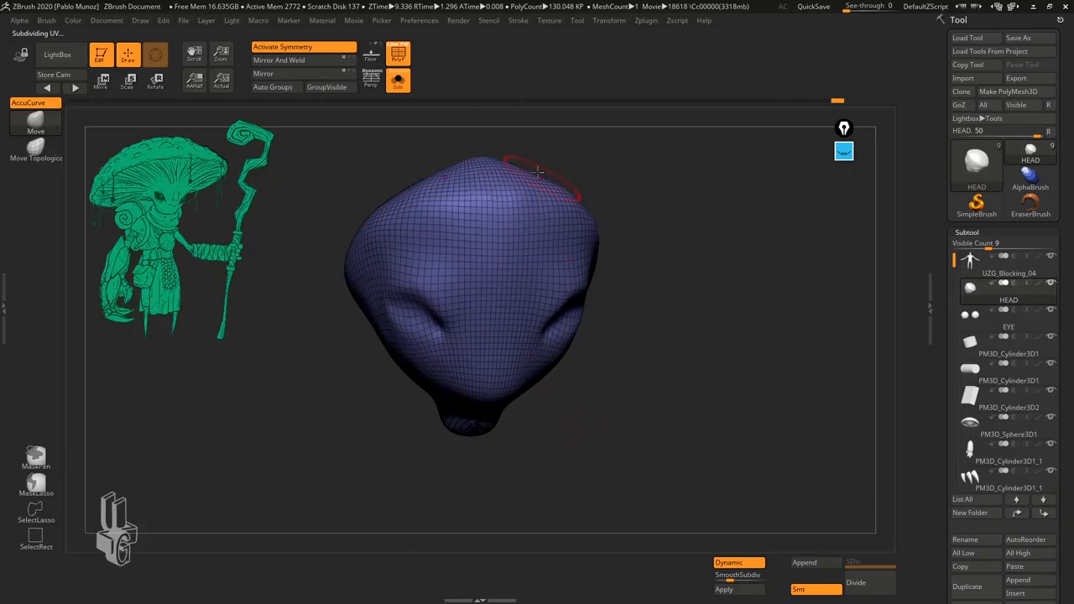
pyautogui.moveTo(527, 458); pyautogui.dragTo(621, 283, button='right')
pyautogui.moveTo(643, 421); pyautogui.dragTo(643, 456, button='right')
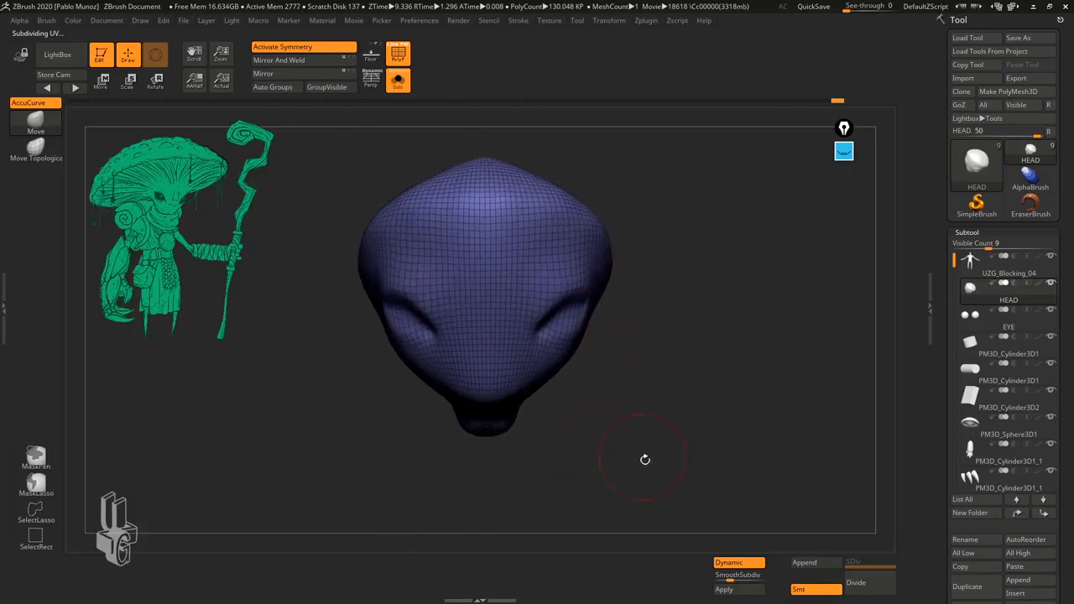
# - Bring back the full character, make the claws subtool active and isolate it in Solo mode
pyautogui.moveTo(1003, 488)
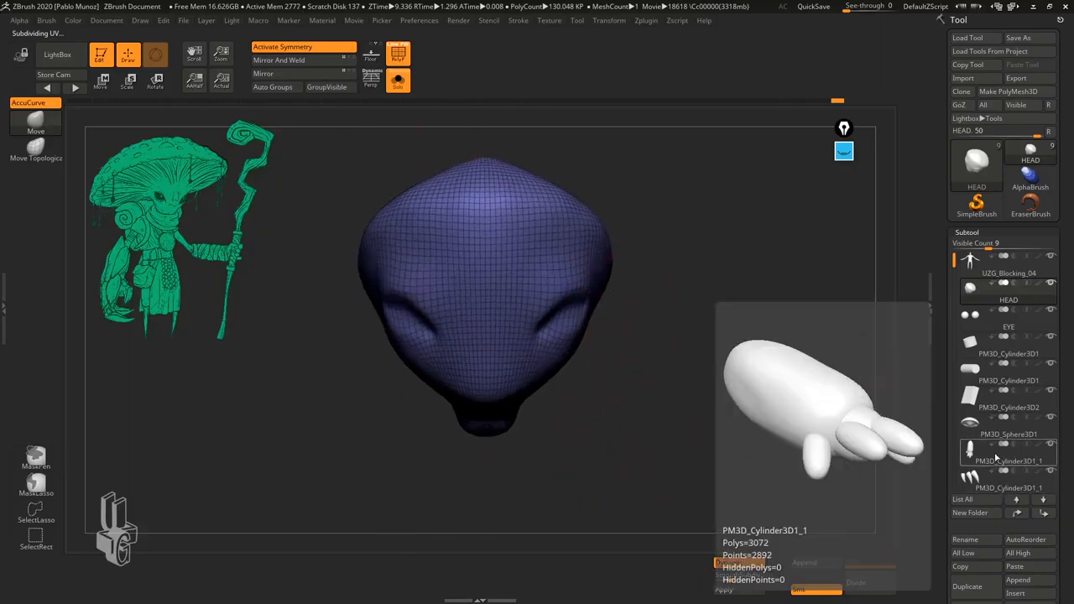
pyautogui.moveTo(965, 287)
pyautogui.scroll(-2, 966, 287)
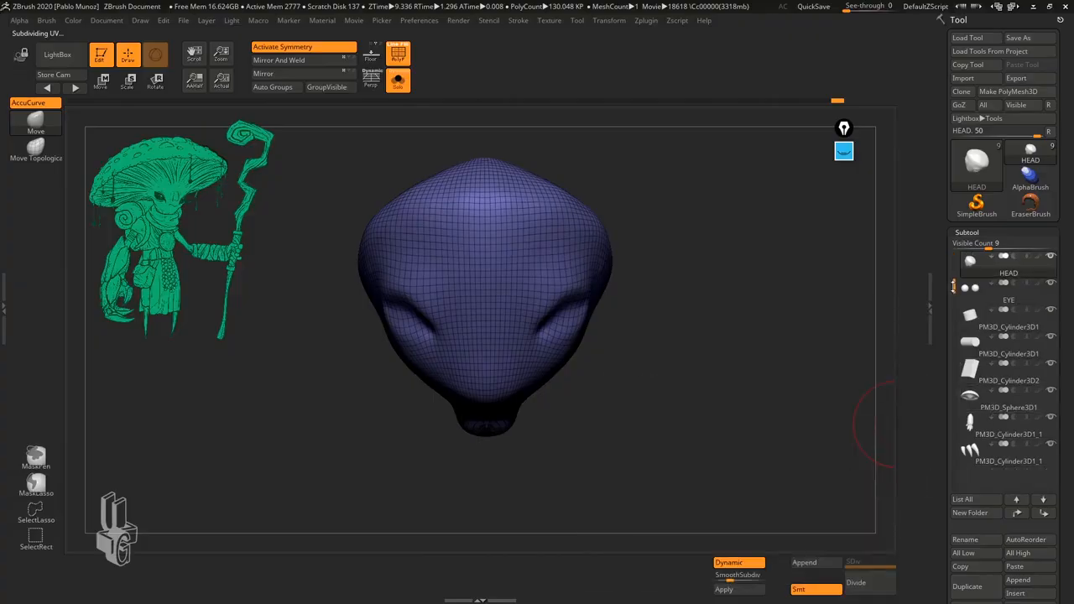
pyautogui.click(398, 82)
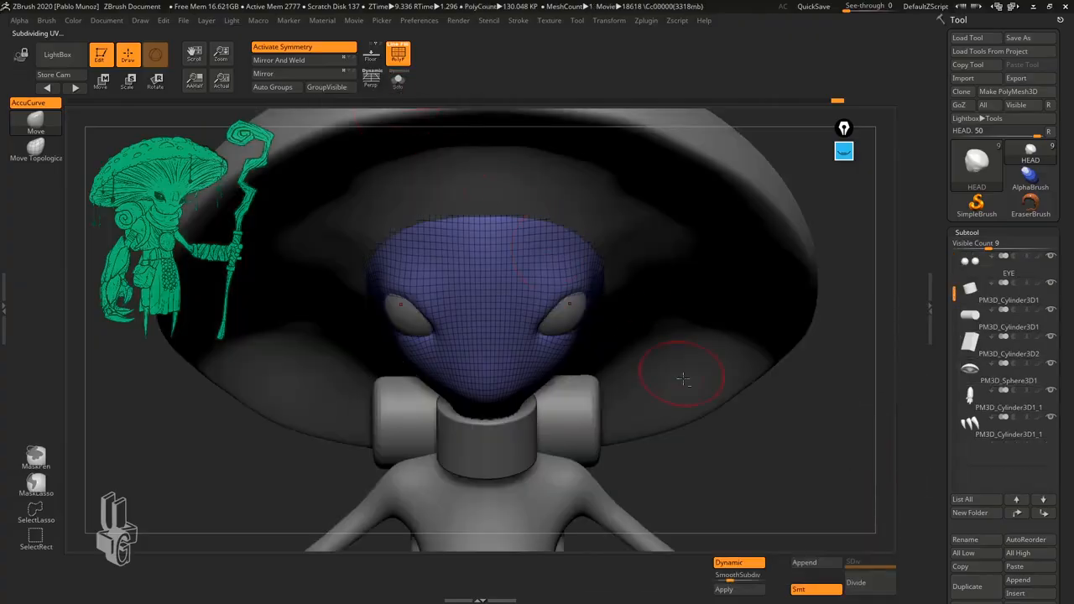
pyautogui.keyDown('alt'); pyautogui.moveTo(657, 419); pyautogui.dragTo(638, 271, button='right'); pyautogui.keyUp('alt')
pyautogui.keyDown('alt'); pyautogui.moveTo(668, 366); pyautogui.dragTo(667, 265, button='right'); pyautogui.keyUp('alt')
pyautogui.keyDown('alt'); pyautogui.click(881, 461); pyautogui.keyUp('alt')
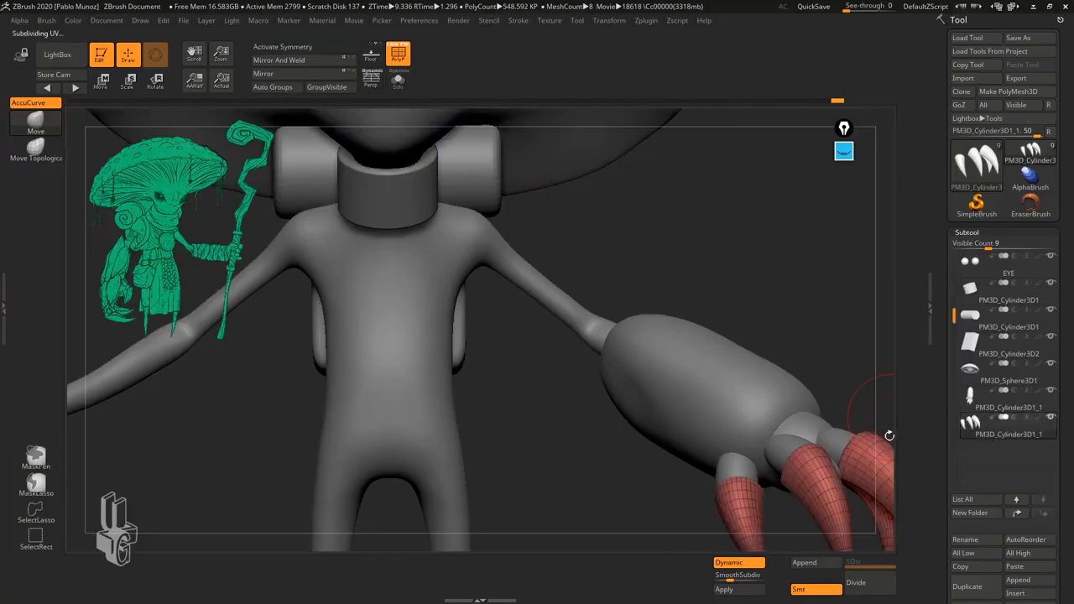
pyautogui.keyDown('alt'); pyautogui.moveTo(887, 434); pyautogui.dragTo(610, 346, button='right'); pyautogui.keyUp('alt')
pyautogui.click(398, 82)
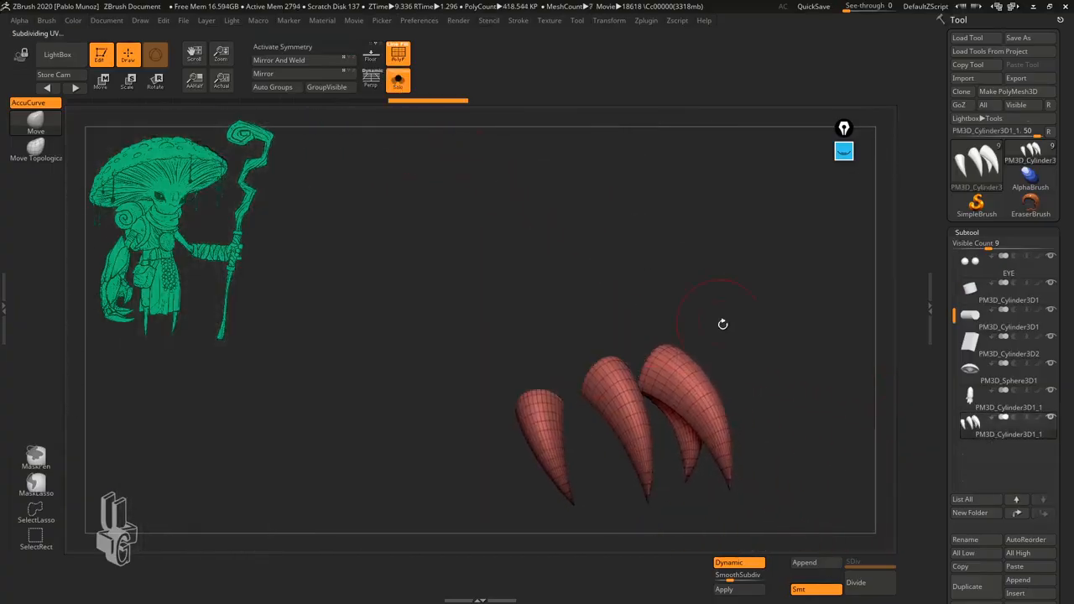
# - Assign a separate polygroup to each of the four claws with Auto Groups
pyautogui.moveTo(725, 321); pyautogui.dragTo(668, 354)
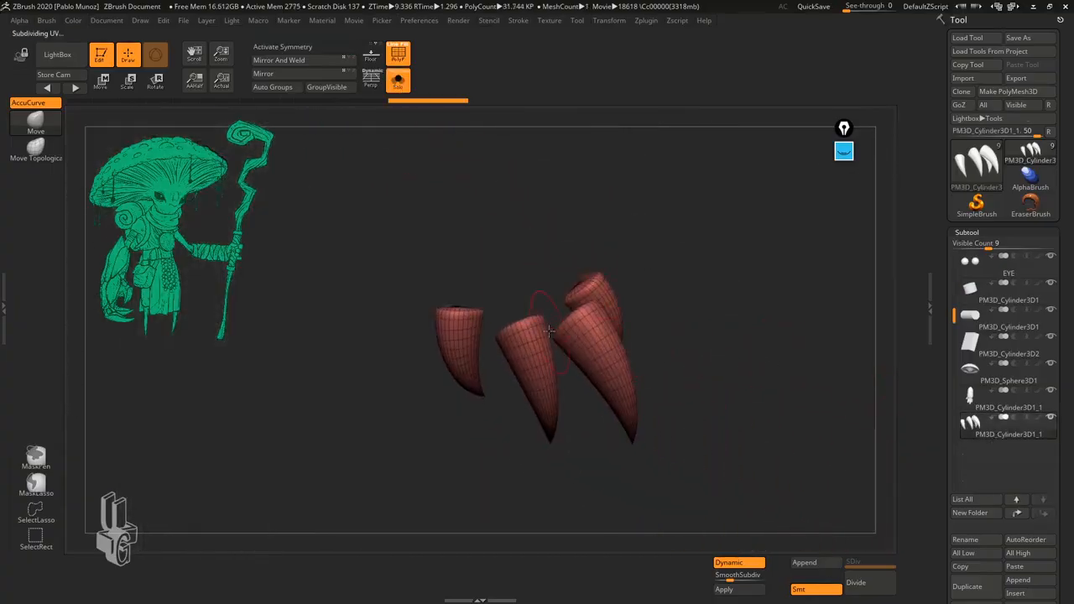
pyautogui.moveTo(492, 300)
pyautogui.mouseDown()
pyautogui.moveTo(492, 291)
pyautogui.moveTo(475, 300)
pyautogui.mouseUp()
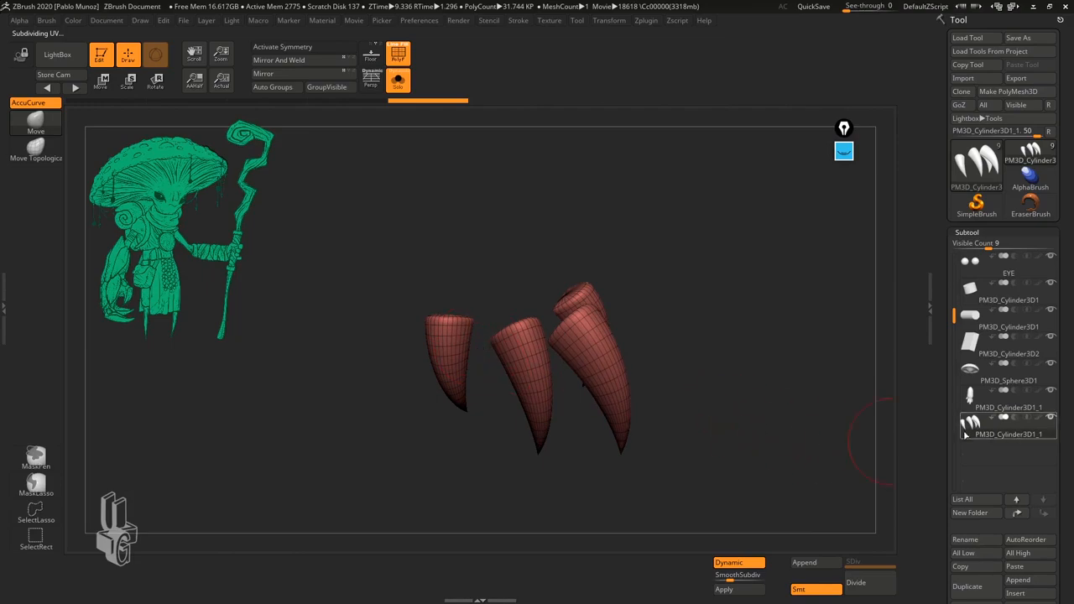
pyautogui.moveTo(727, 424); pyautogui.dragTo(654, 373)
pyautogui.click(273, 87)
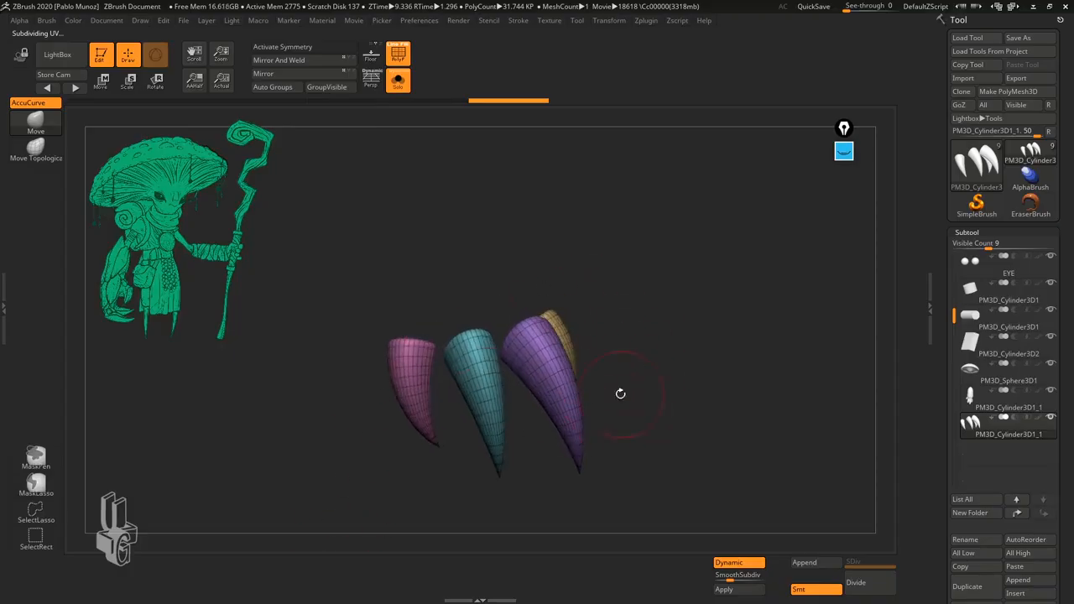
pyautogui.moveTo(650, 454); pyautogui.dragTo(664, 374)
pyautogui.moveTo(578, 330); pyautogui.dragTo(647, 388)
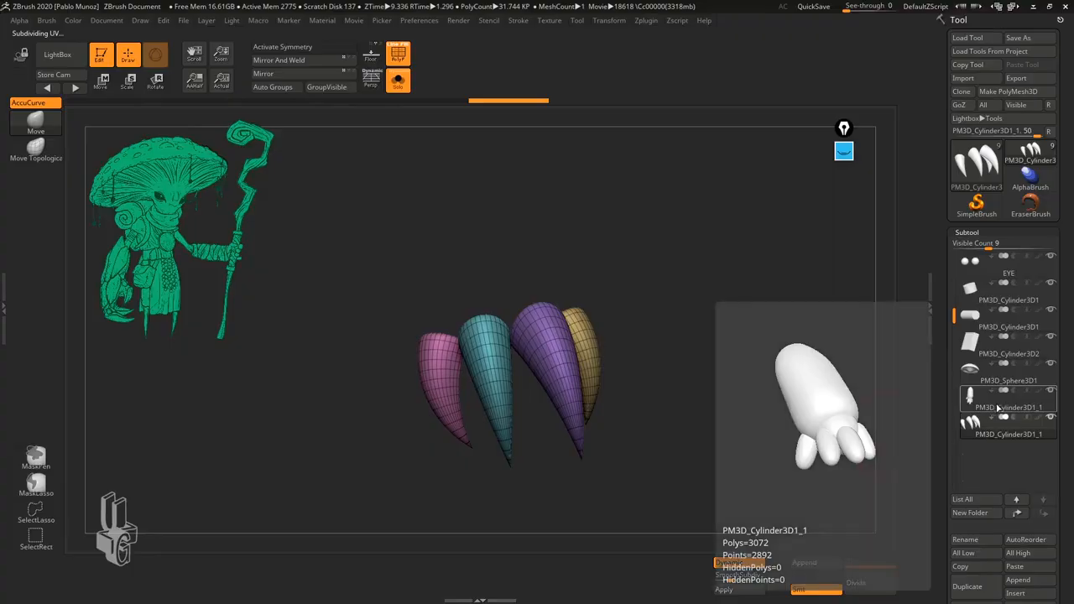
# - Isolate the green palm polygroup of the arm subtool, mask it completely and unhide the rest of the mesh
pyautogui.click(997, 409)
pyautogui.moveTo(652, 379); pyautogui.dragTo(609, 361)
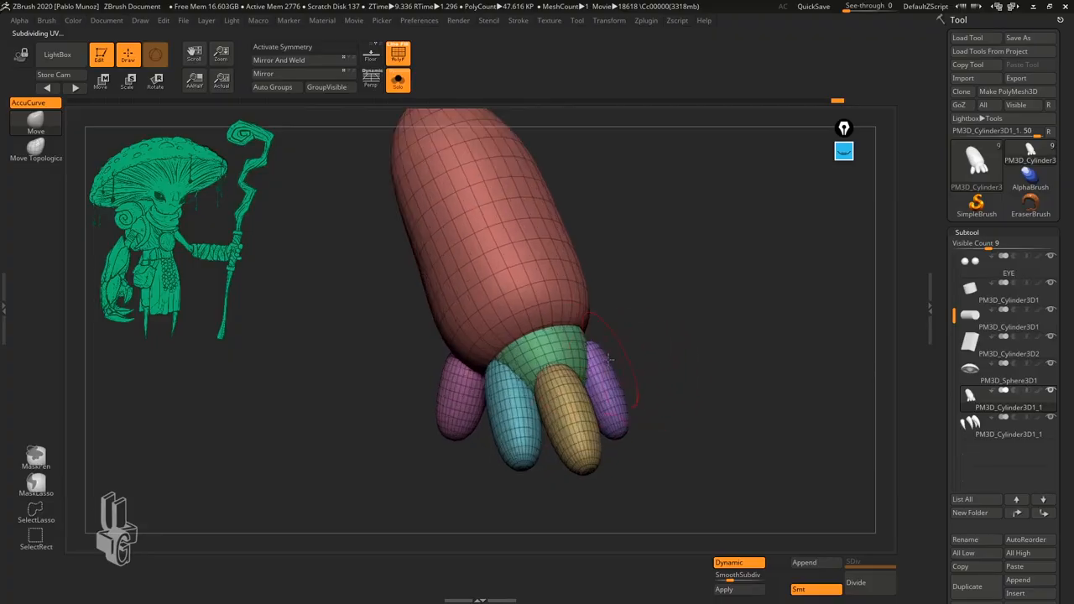
pyautogui.keyDown('ctrl'); pyautogui.keyDown('shift'); pyautogui.click(552, 340); pyautogui.keyUp('shift'); pyautogui.keyUp('ctrl')
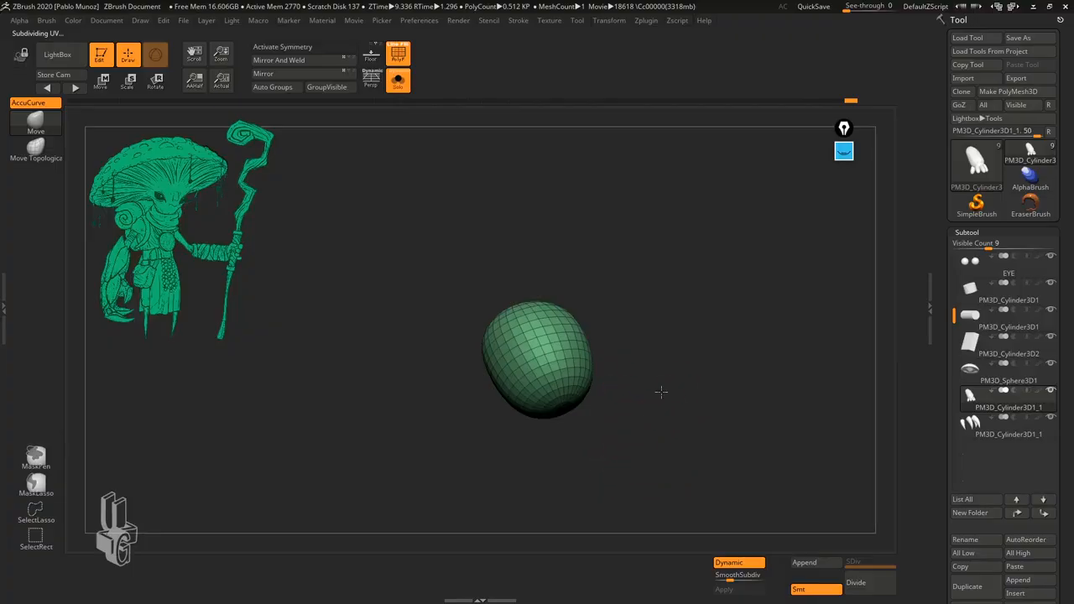
pyautogui.moveTo(661, 392); pyautogui.dragTo(515, 432)
pyautogui.moveTo(588, 281)
pyautogui.keyDown('ctrl'); pyautogui.mouseDown()
pyautogui.moveTo(489, 268)
pyautogui.moveTo(661, 304)
pyautogui.mouseUp(); pyautogui.keyUp('ctrl')
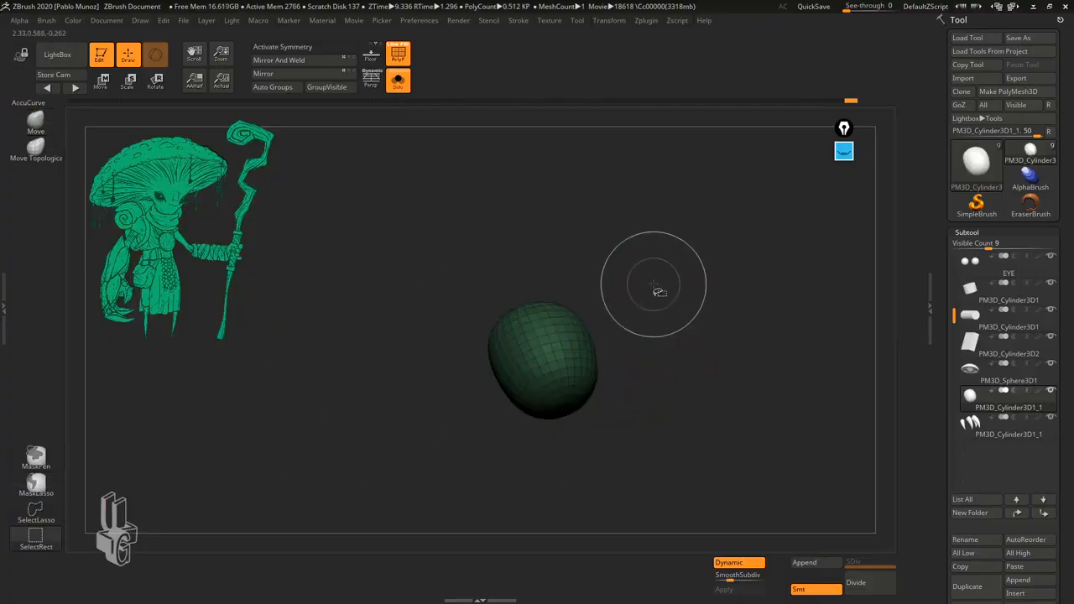
pyautogui.keyDown('ctrl'); pyautogui.keyDown('shift'); pyautogui.click(661, 307); pyautogui.keyUp('shift'); pyautogui.keyUp('ctrl')
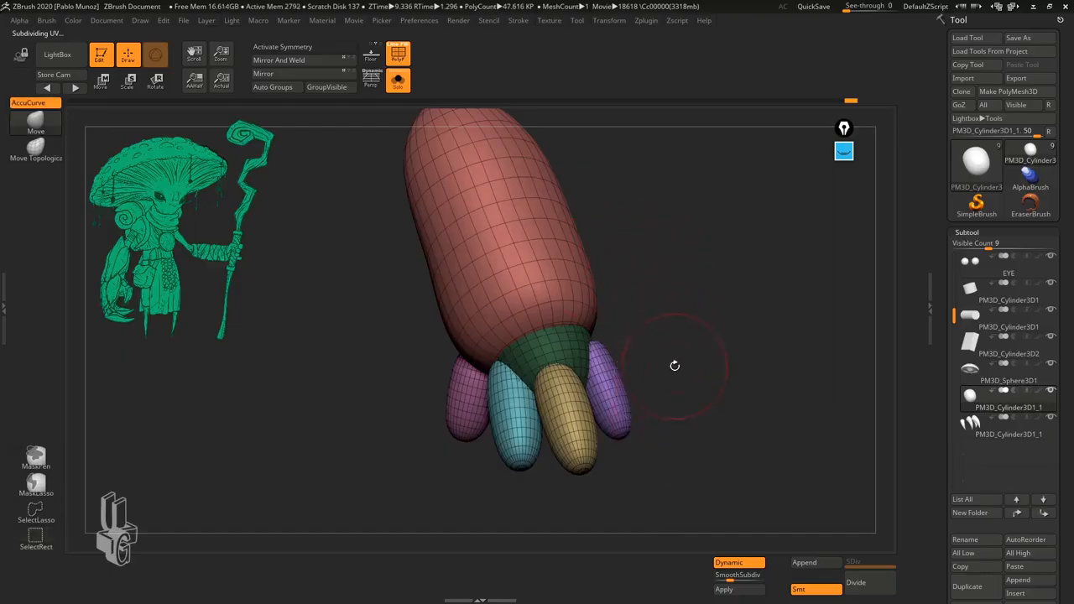
# - Hide the PolyFrame wireframe and invert the mask so only the palm can be edited
pyautogui.moveTo(675, 365); pyautogui.dragTo(672, 366)
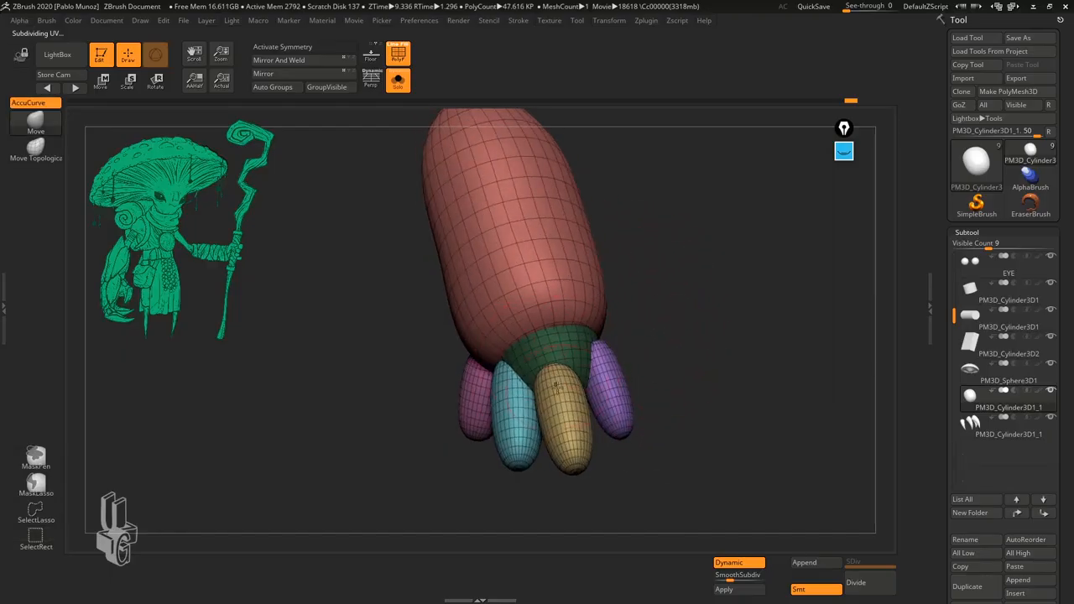
pyautogui.click(400, 55)
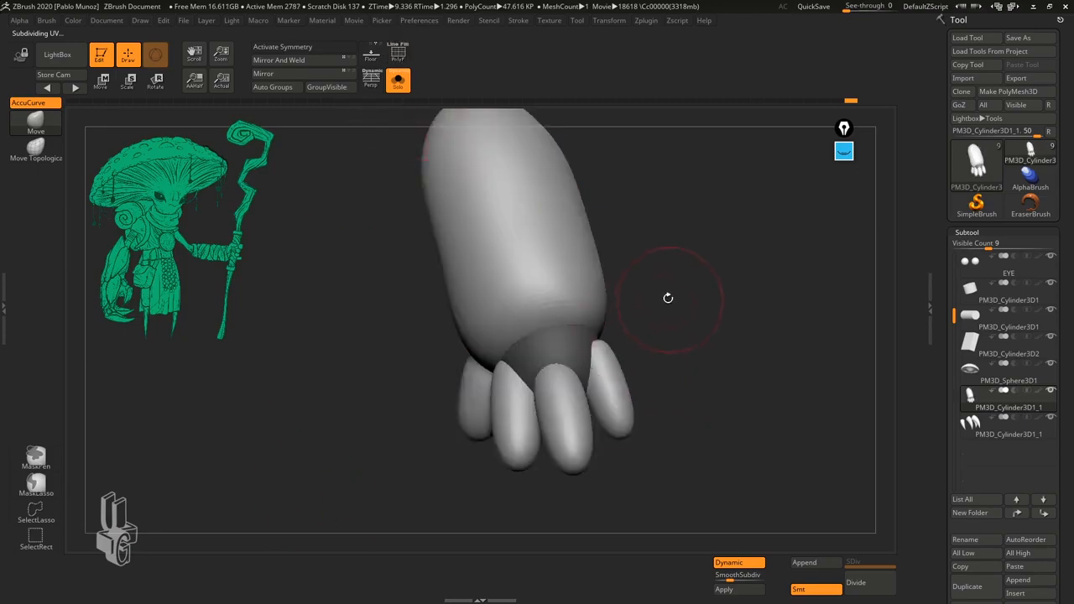
pyautogui.press('space')
pyautogui.hotkey('ctrl', 'd')
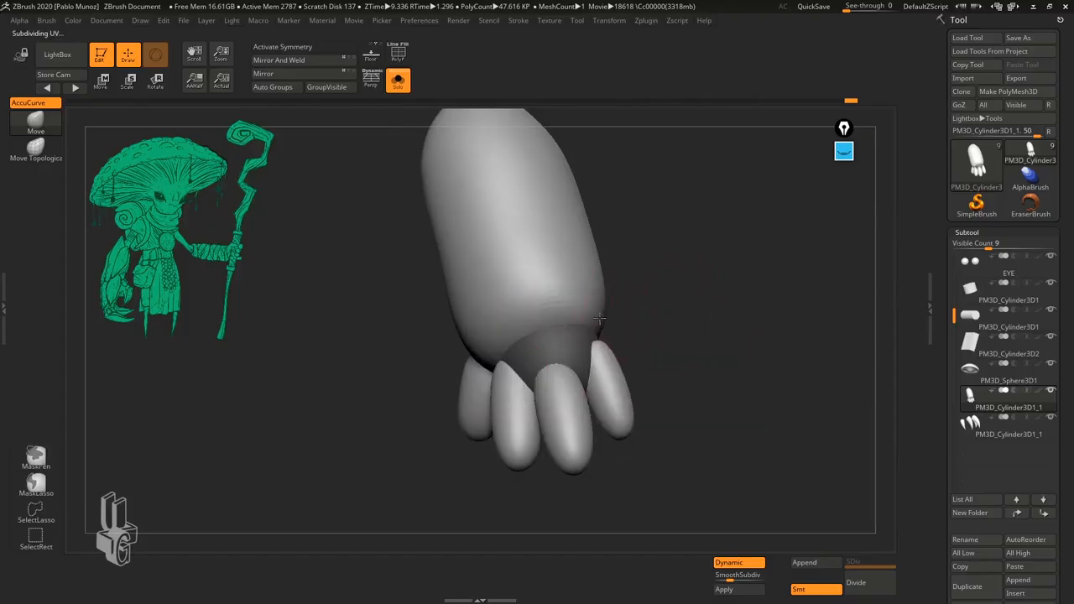
pyautogui.moveTo(620, 316)
pyautogui.mouseDown()
pyautogui.moveTo(512, 285)
pyautogui.moveTo(629, 308)
pyautogui.moveTo(619, 307)
pyautogui.moveTo(662, 365)
pyautogui.moveTo(669, 312)
pyautogui.mouseUp()
pyautogui.press('ctrl')
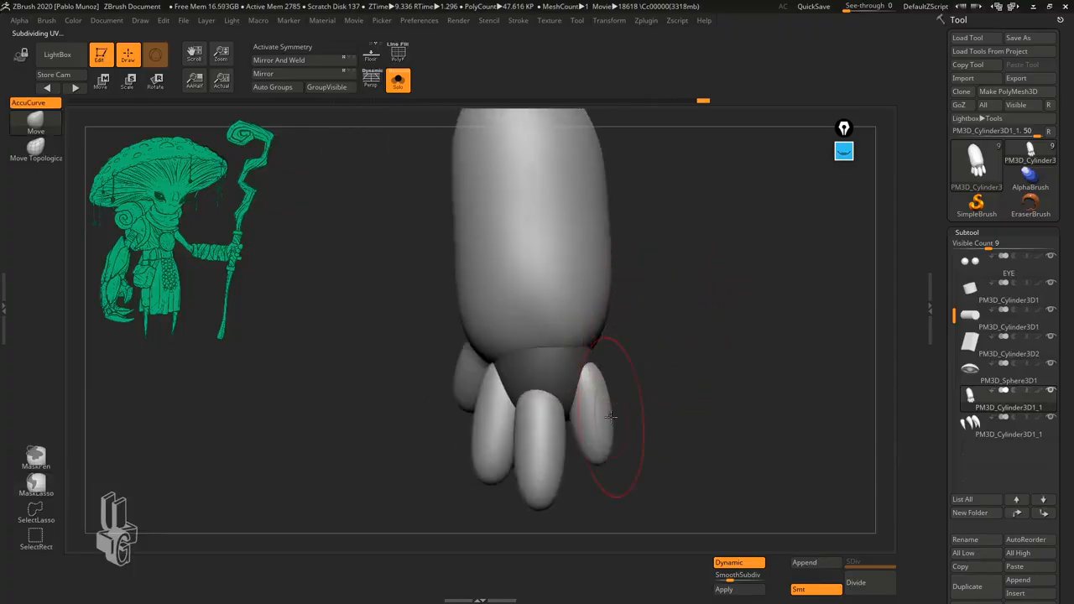
pyautogui.moveTo(655, 369)
pyautogui.mouseDown()
pyautogui.moveTo(707, 383)
pyautogui.moveTo(651, 377)
pyautogui.mouseUp()
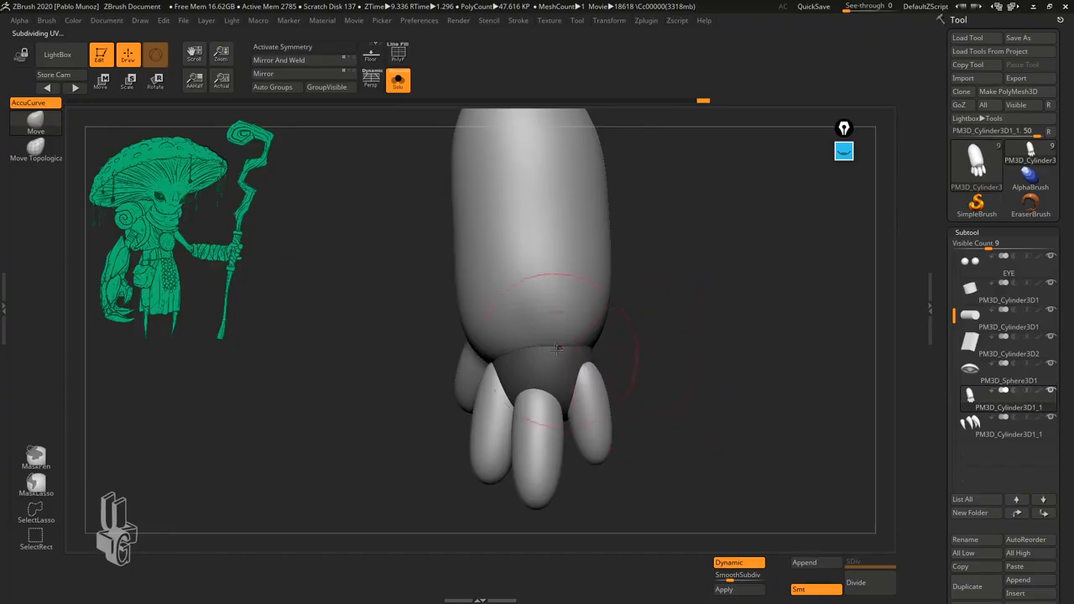
pyautogui.press('ctrl')
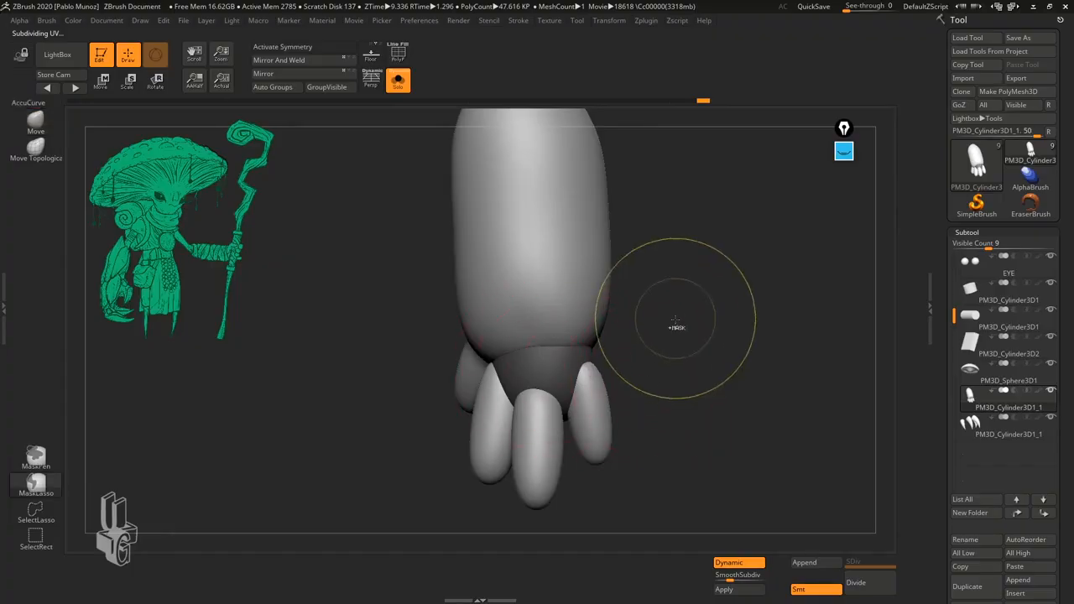
pyautogui.keyDown('ctrl'); pyautogui.click(677, 313); pyautogui.keyUp('ctrl')
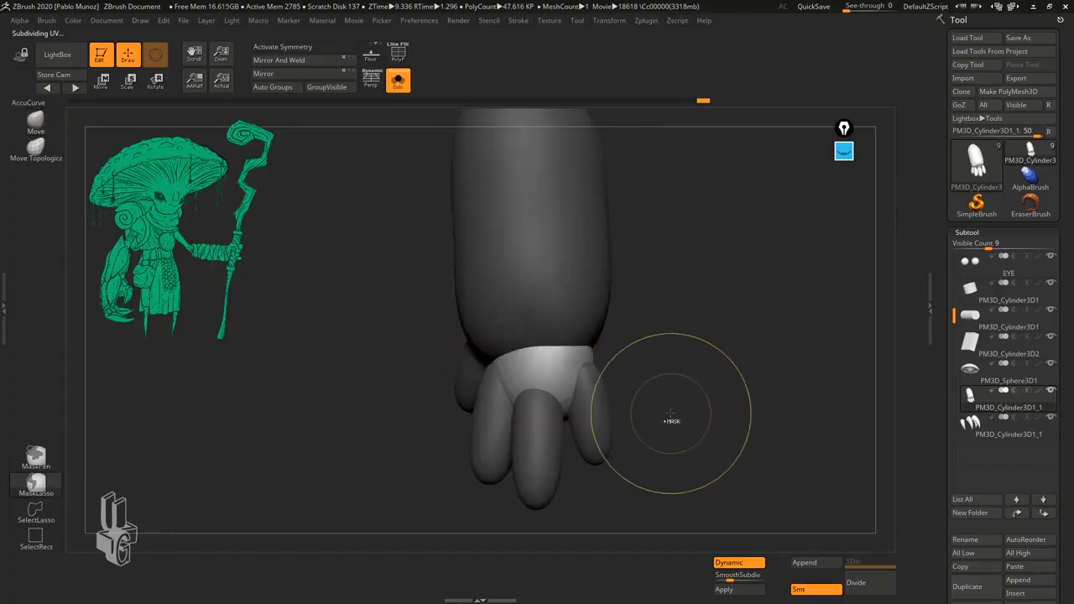
# - Reshape the unmasked palm between the forearm and fingers with the Move brush, working from both sides of the hand
pyautogui.moveTo(538, 324)
pyautogui.mouseDown()
pyautogui.moveTo(572, 318)
pyautogui.moveTo(628, 349)
pyautogui.moveTo(555, 336)
pyautogui.mouseUp()
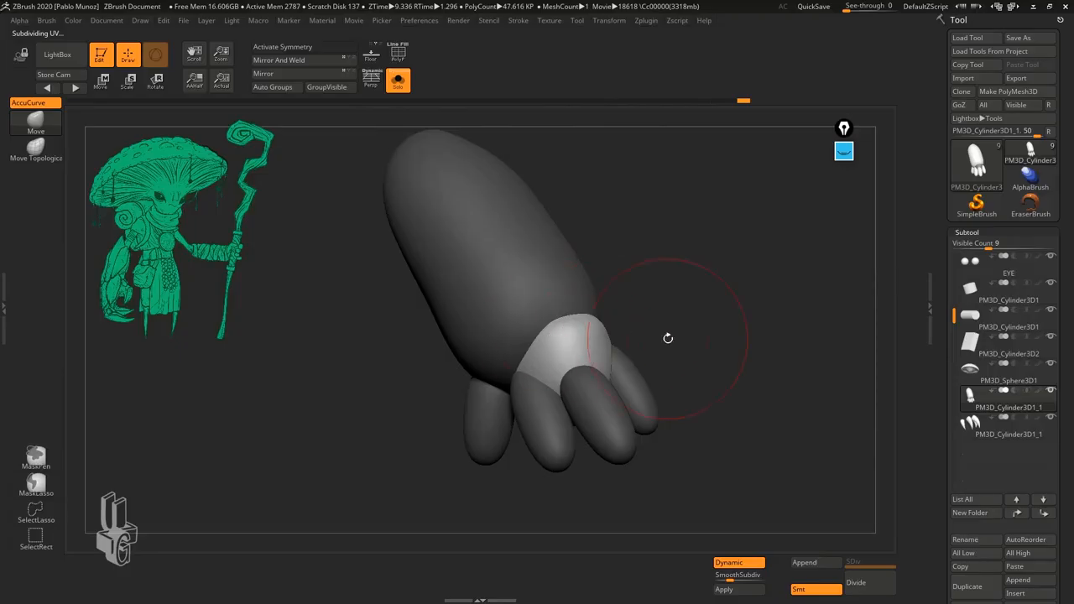
pyautogui.moveTo(668, 337); pyautogui.dragTo(525, 357)
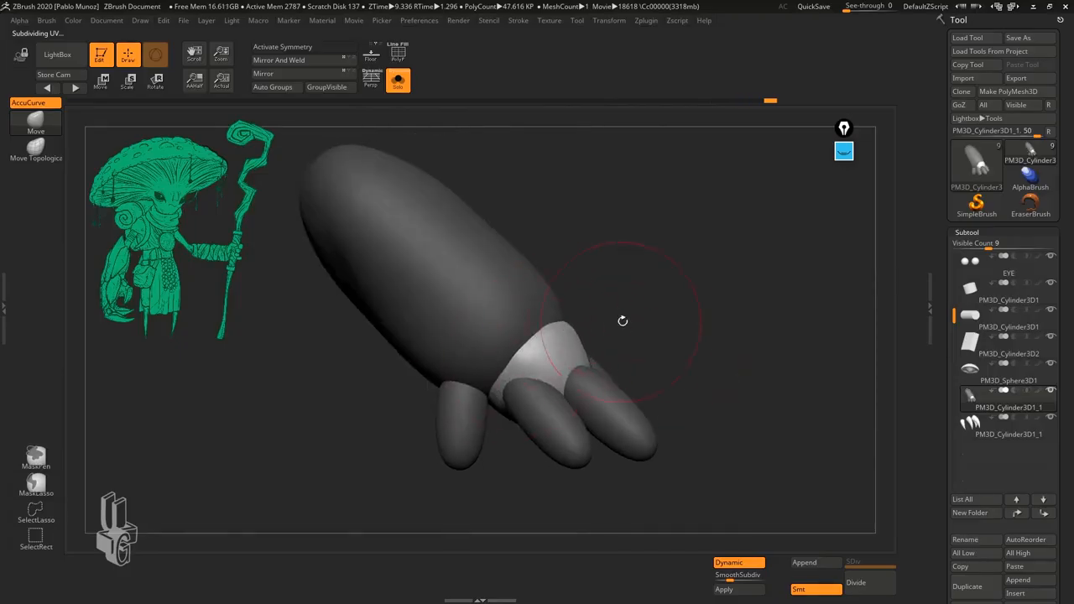
pyautogui.moveTo(623, 321); pyautogui.dragTo(602, 327)
pyautogui.moveTo(529, 330); pyautogui.dragTo(585, 344)
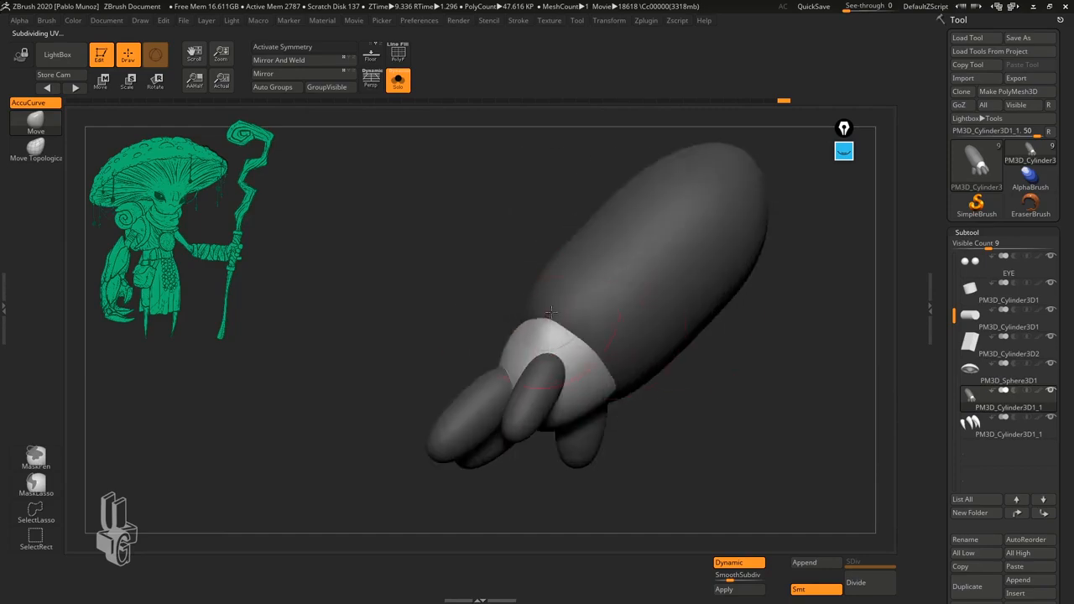
pyautogui.moveTo(544, 311)
pyautogui.mouseDown()
pyautogui.moveTo(600, 341)
pyautogui.moveTo(614, 384)
pyautogui.moveTo(610, 311)
pyautogui.moveTo(595, 334)
pyautogui.mouseUp()
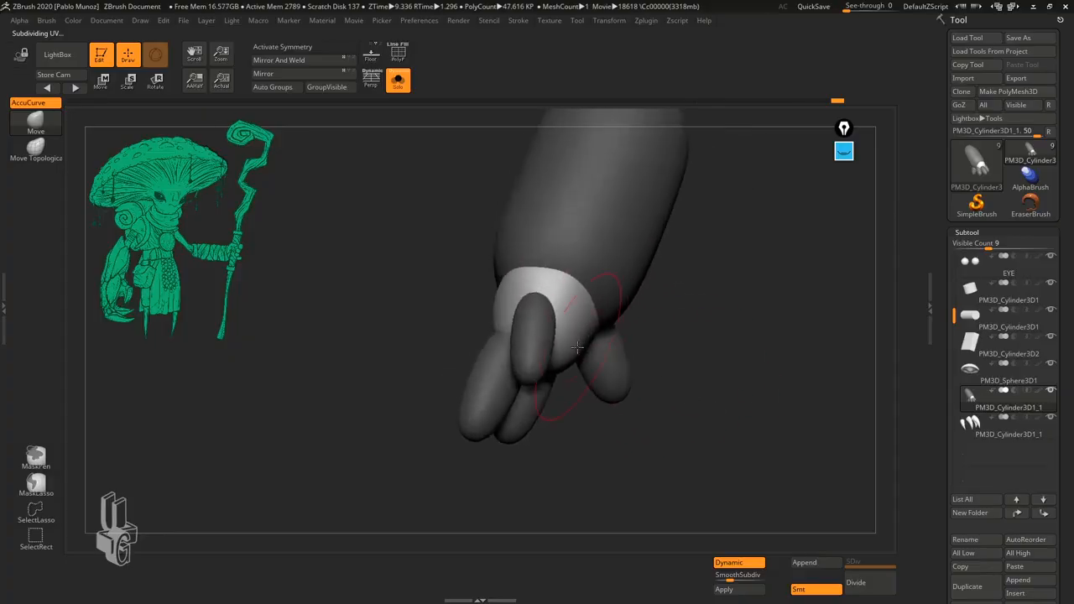
pyautogui.moveTo(648, 355); pyautogui.dragTo(678, 324)
# - Refine the palm's outline near the wrist and finger bases with further Move brush strokes
pyautogui.moveTo(538, 302); pyautogui.dragTo(531, 293)
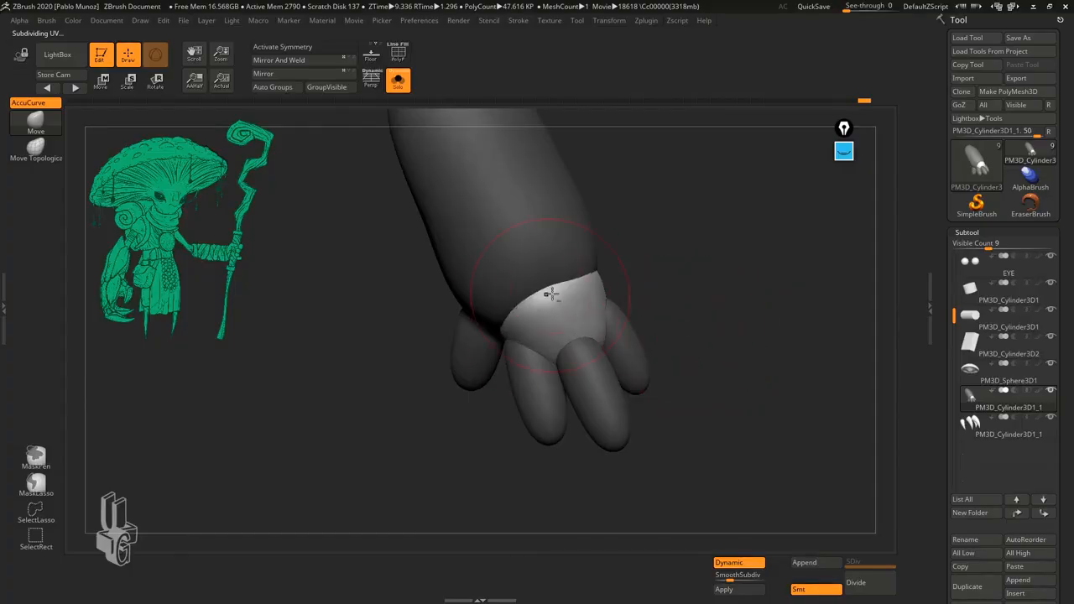
pyautogui.moveTo(629, 295); pyautogui.dragTo(714, 350)
pyautogui.moveTo(525, 323); pyautogui.dragTo(516, 310)
pyautogui.moveTo(672, 293); pyautogui.dragTo(677, 348)
pyautogui.press('space')
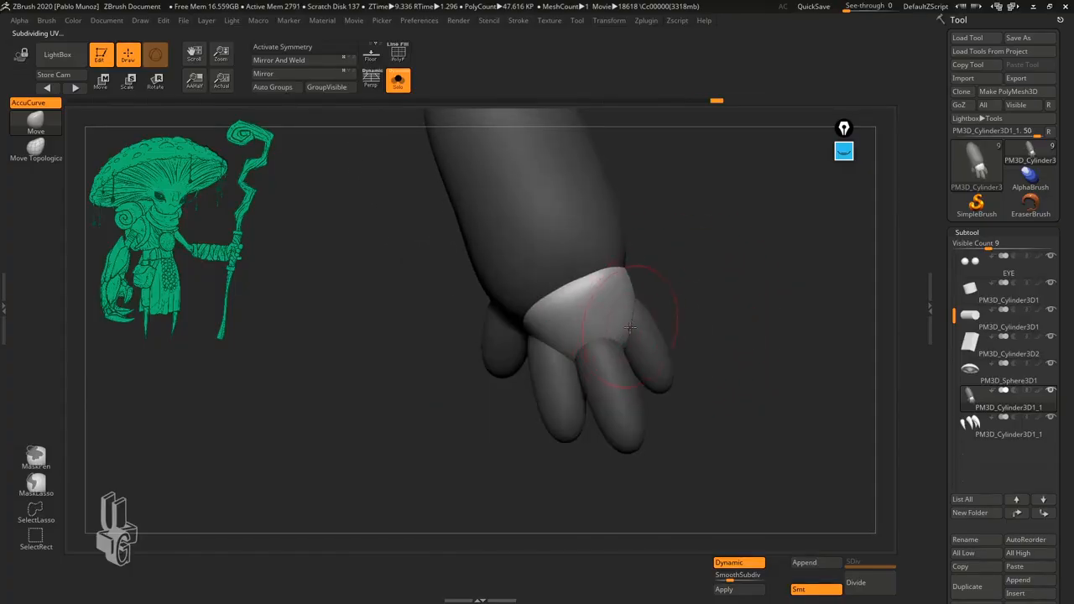
pyautogui.moveTo(628, 282); pyautogui.dragTo(663, 363)
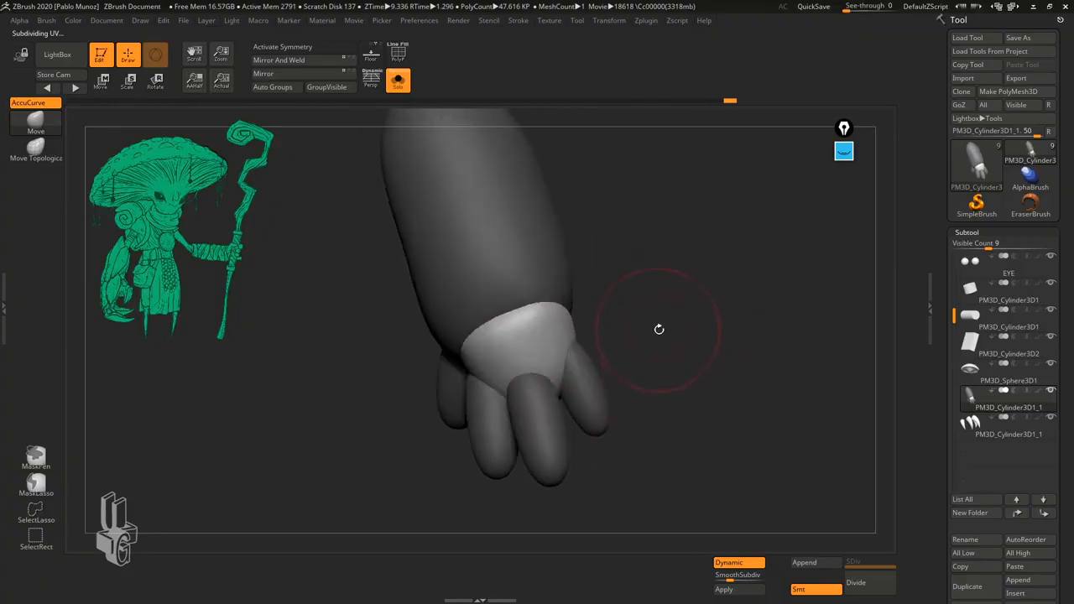
pyautogui.moveTo(657, 284); pyautogui.dragTo(687, 411)
pyautogui.moveTo(614, 391); pyautogui.dragTo(625, 399)
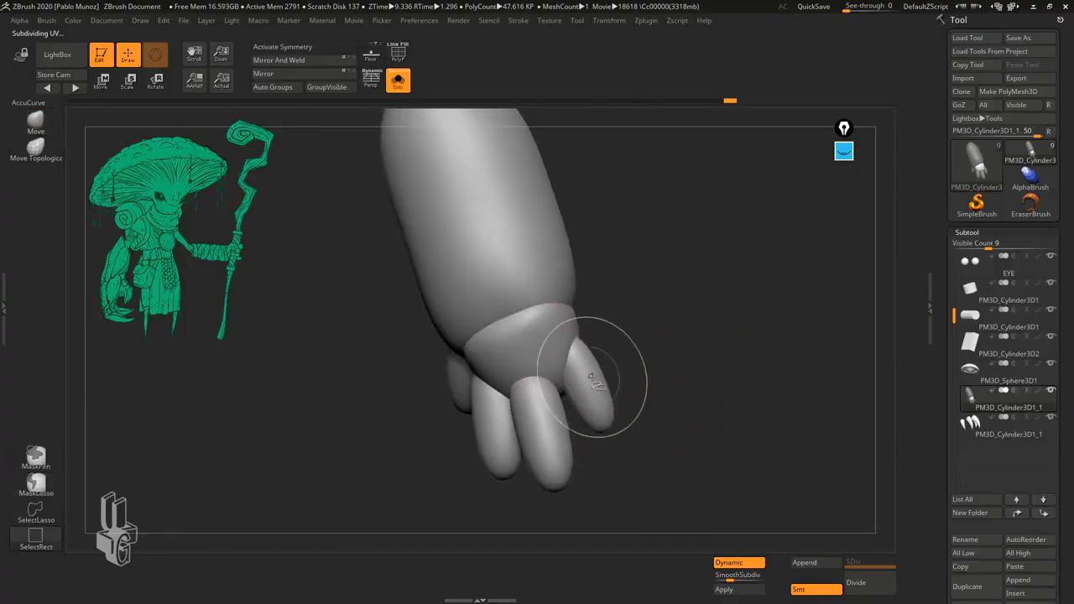
# - Isolate the outermost finger opposite the thumb, mask it, unhide the rest of the arm and invert the mask
pyautogui.keyDown('ctrl'); pyautogui.keyDown('shift'); pyautogui.click(592, 386); pyautogui.keyUp('shift'); pyautogui.keyUp('ctrl')
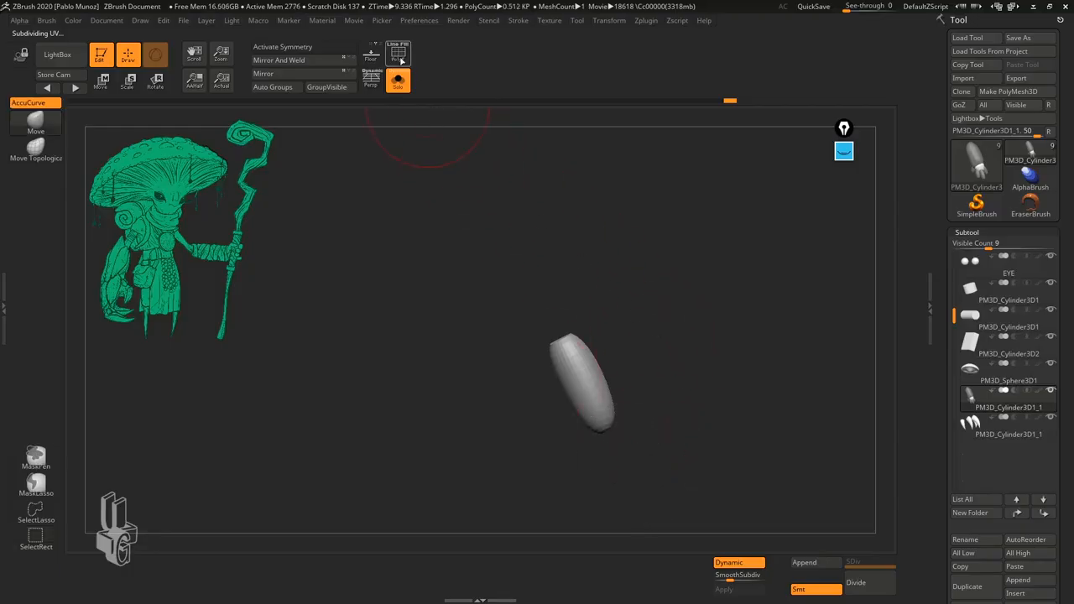
pyautogui.click(401, 57)
pyautogui.click(400, 57)
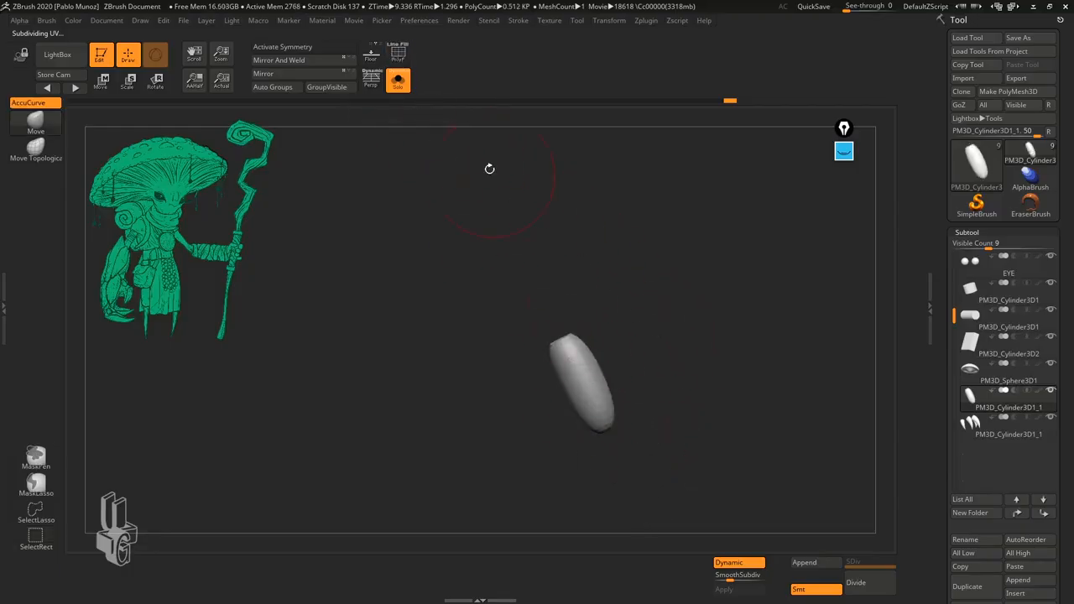
pyautogui.moveTo(669, 363); pyautogui.dragTo(677, 361)
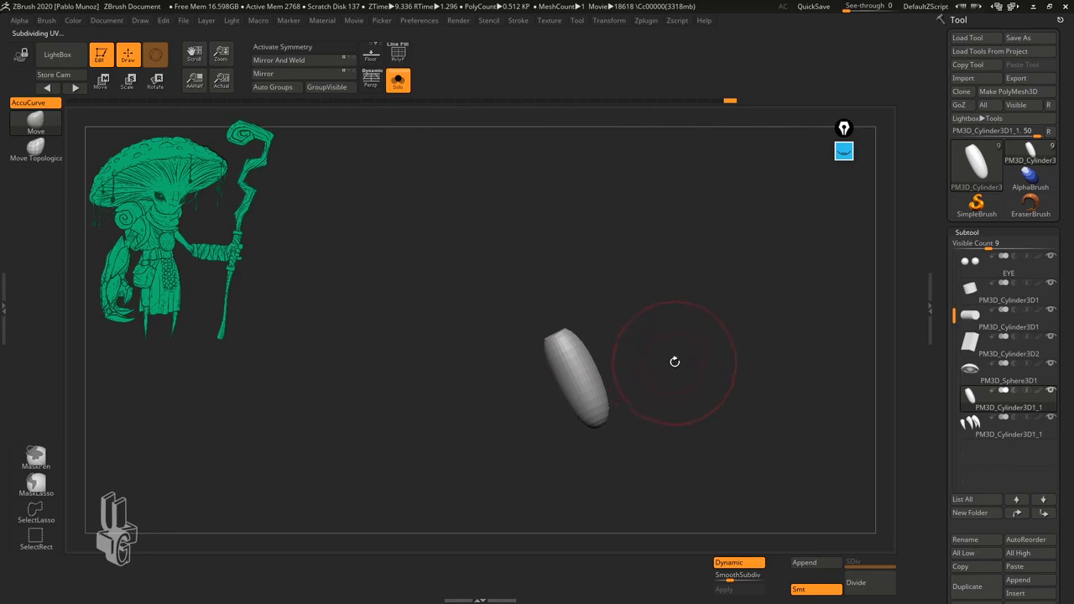
pyautogui.moveTo(668, 326)
pyautogui.keyDown('ctrl'); pyautogui.mouseDown()
pyautogui.moveTo(618, 283)
pyautogui.moveTo(694, 443)
pyautogui.moveTo(690, 426)
pyautogui.mouseUp(); pyautogui.keyUp('ctrl')
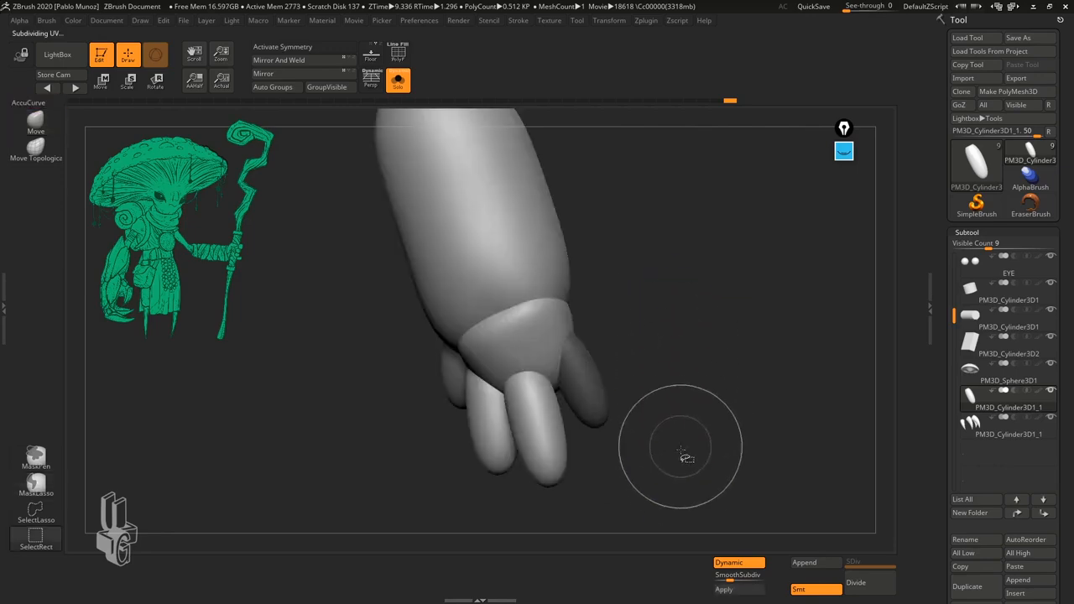
pyautogui.moveTo(675, 362)
pyautogui.mouseDown()
pyautogui.moveTo(678, 352)
pyautogui.moveTo(664, 380)
pyautogui.mouseUp()
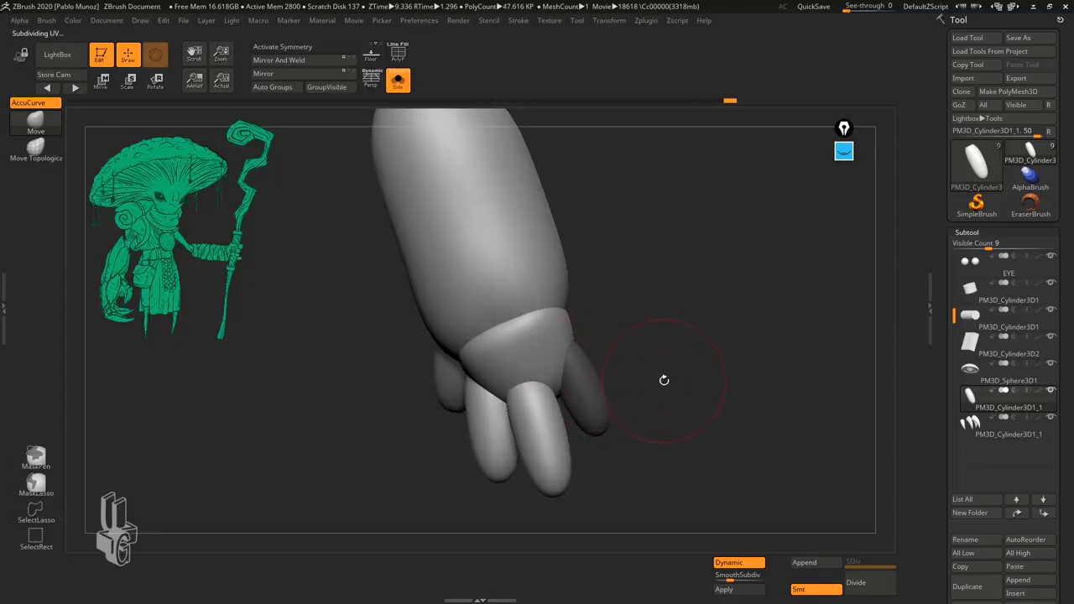
pyautogui.keyDown('ctrl'); pyautogui.click(656, 289); pyautogui.keyUp('ctrl')
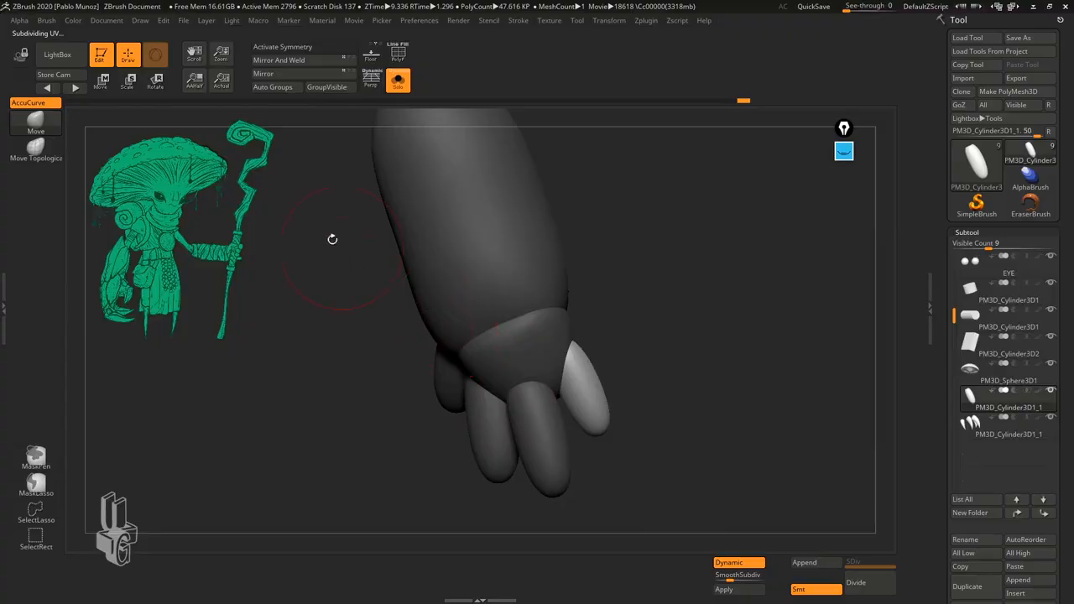
pyautogui.moveTo(674, 417); pyautogui.dragTo(671, 413)
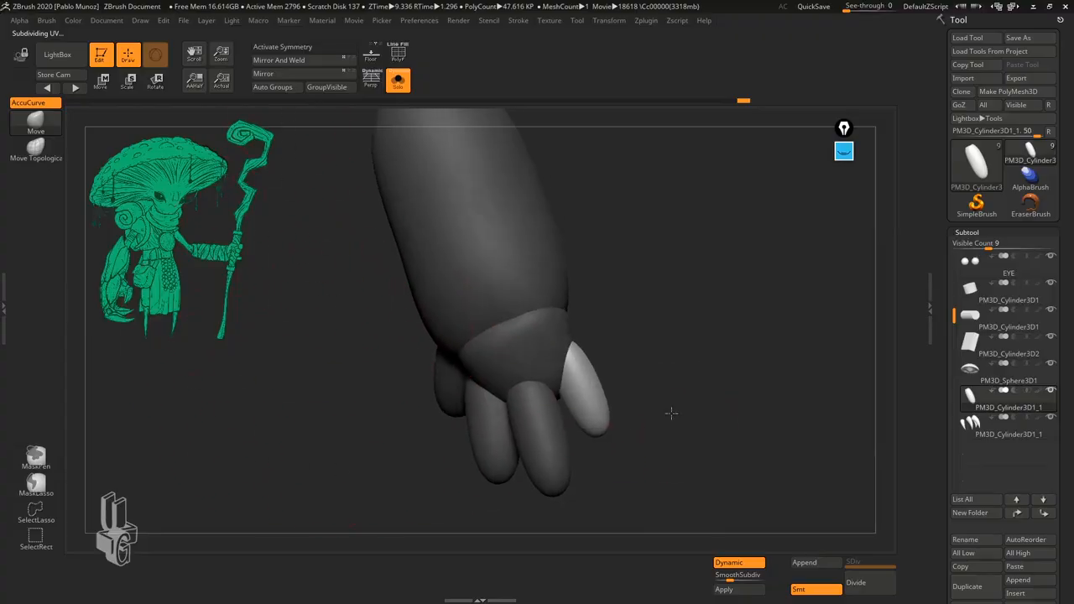
# - Centre the transform gizmo on the unmasked outer finger, rotate the finger at the palm and return to Draw mode
pyautogui.click(102, 82)
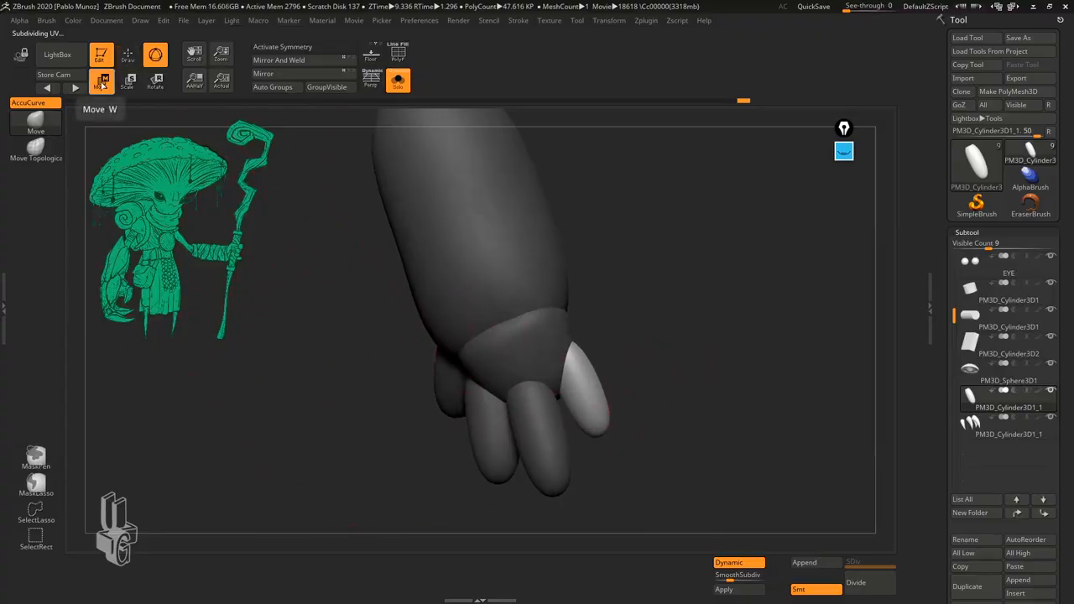
pyautogui.moveTo(679, 380)
pyautogui.mouseDown()
pyautogui.moveTo(624, 276)
pyautogui.moveTo(628, 377)
pyautogui.moveTo(647, 384)
pyautogui.moveTo(508, 282)
pyautogui.moveTo(640, 391)
pyautogui.moveTo(660, 384)
pyautogui.mouseUp()
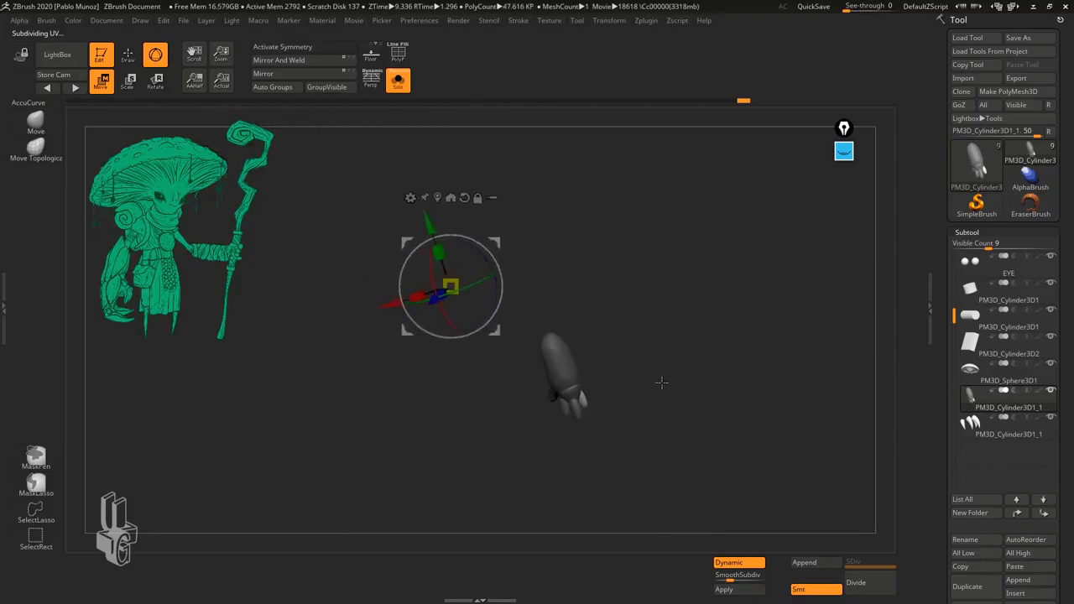
pyautogui.moveTo(587, 273); pyautogui.dragTo(638, 321)
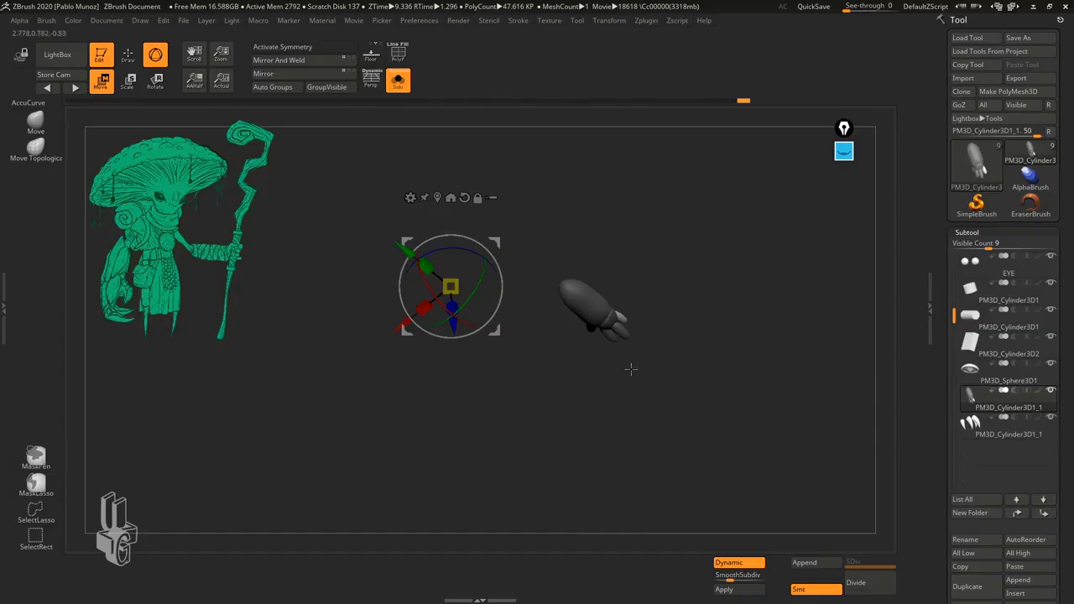
pyautogui.click(438, 198)
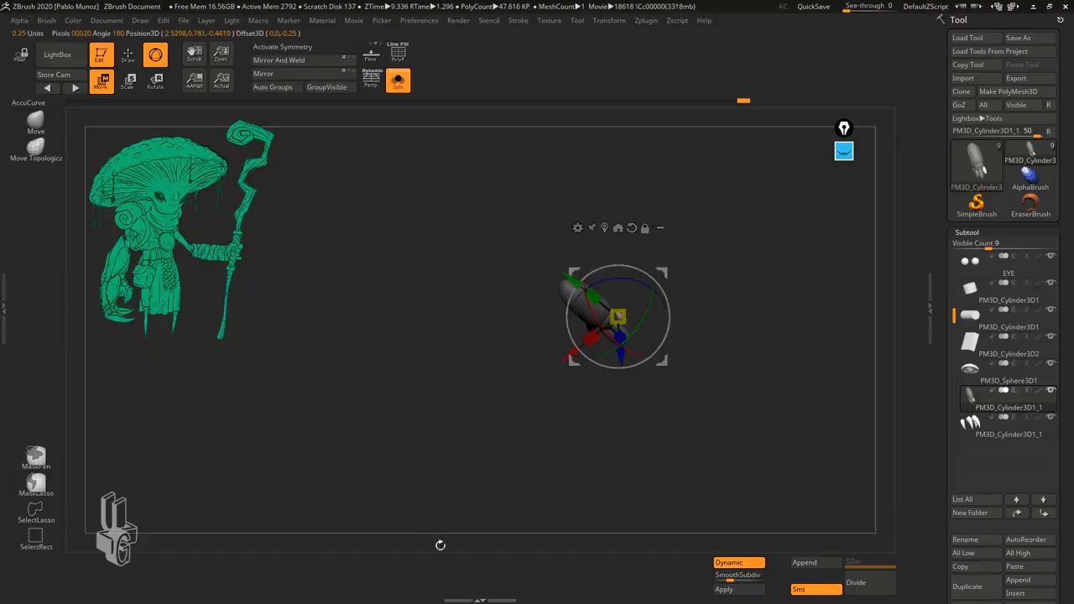
pyautogui.press('f')
pyautogui.moveTo(745, 407); pyautogui.dragTo(729, 312)
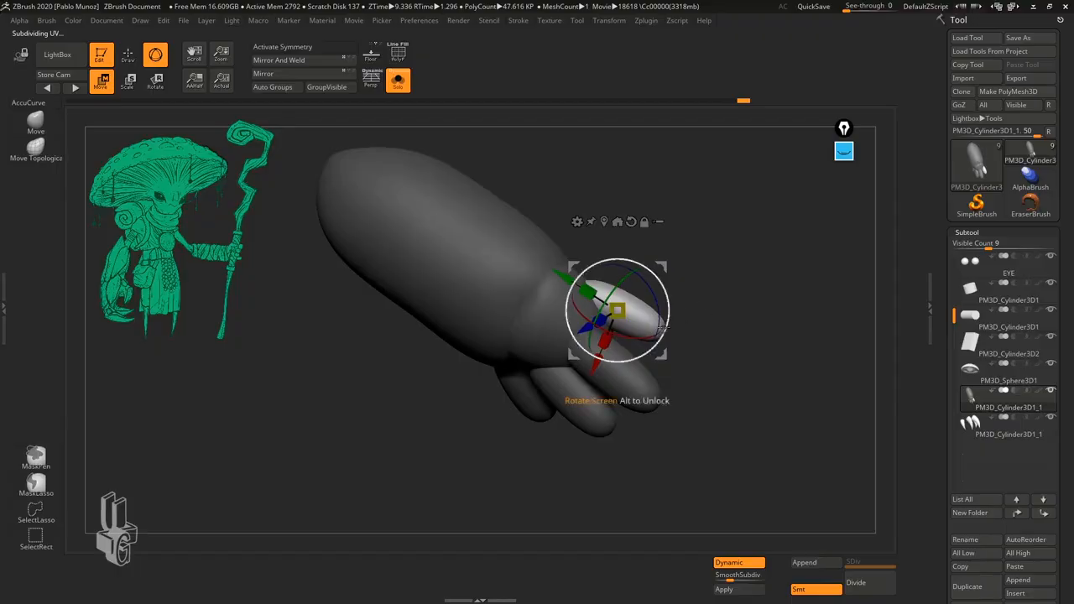
pyautogui.moveTo(663, 357); pyautogui.dragTo(752, 350)
pyautogui.press('q')
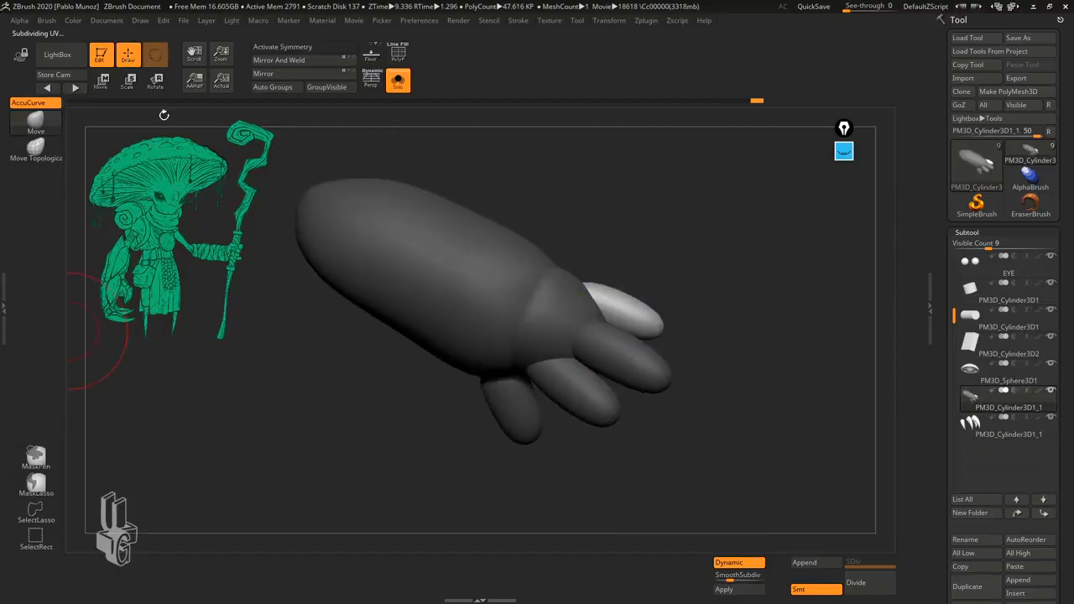
# - Clear the mask, isolate and mask the finger beside the outermost one, unhide the arm and invert the mask
pyautogui.moveTo(711, 274)
pyautogui.keyDown('ctrl'); pyautogui.mouseDown()
pyautogui.moveTo(744, 390)
pyautogui.moveTo(710, 431)
pyautogui.mouseUp(); pyautogui.keyUp('ctrl')
pyautogui.keyDown('ctrl'); pyautogui.keyDown('shift'); pyautogui.click(635, 367); pyautogui.keyUp('shift'); pyautogui.keyUp('ctrl')
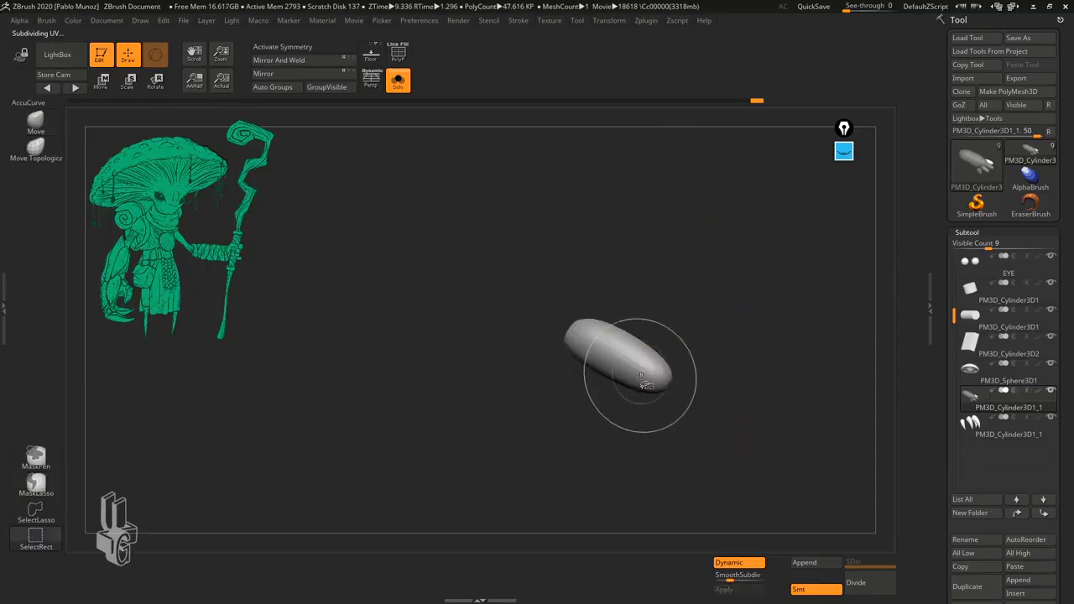
pyautogui.moveTo(722, 373)
pyautogui.mouseDown()
pyautogui.moveTo(741, 375)
pyautogui.moveTo(737, 365)
pyautogui.mouseUp()
pyautogui.moveTo(698, 297)
pyautogui.keyDown('ctrl'); pyautogui.mouseDown()
pyautogui.moveTo(597, 259)
pyautogui.moveTo(783, 389)
pyautogui.moveTo(776, 366)
pyautogui.mouseUp(); pyautogui.keyUp('ctrl')
pyautogui.keyDown('ctrl'); pyautogui.keyDown('shift'); pyautogui.click(752, 342); pyautogui.keyUp('shift'); pyautogui.keyUp('ctrl')
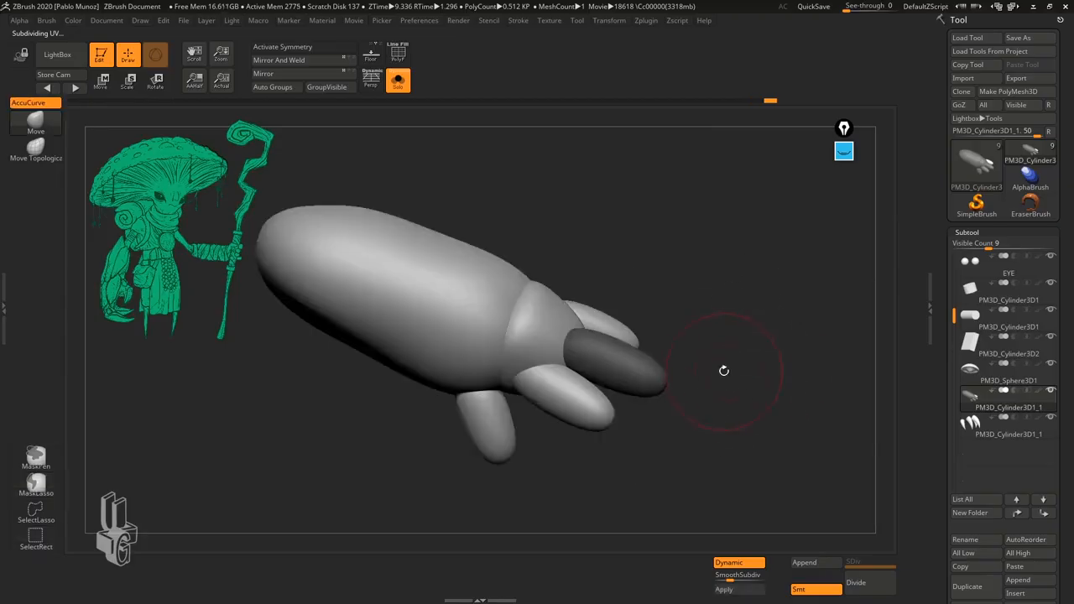
pyautogui.keyDown('ctrl'); pyautogui.click(713, 307); pyautogui.keyUp('ctrl')
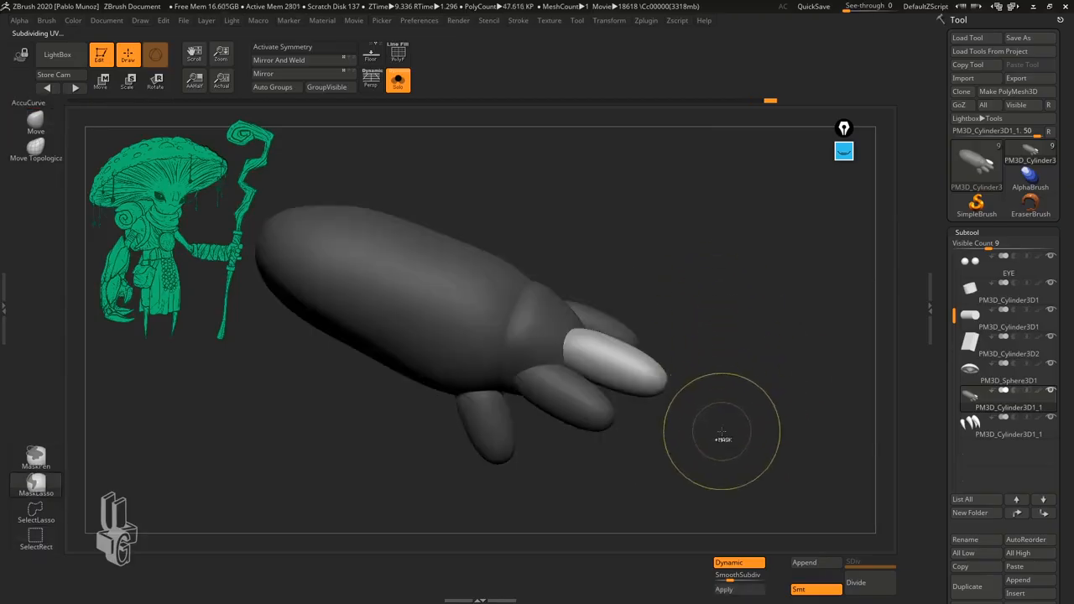
# - Centre the gizmo on the unmasked finger, rotate it about its X axis, and clear the mask in Draw mode
pyautogui.click(105, 84)
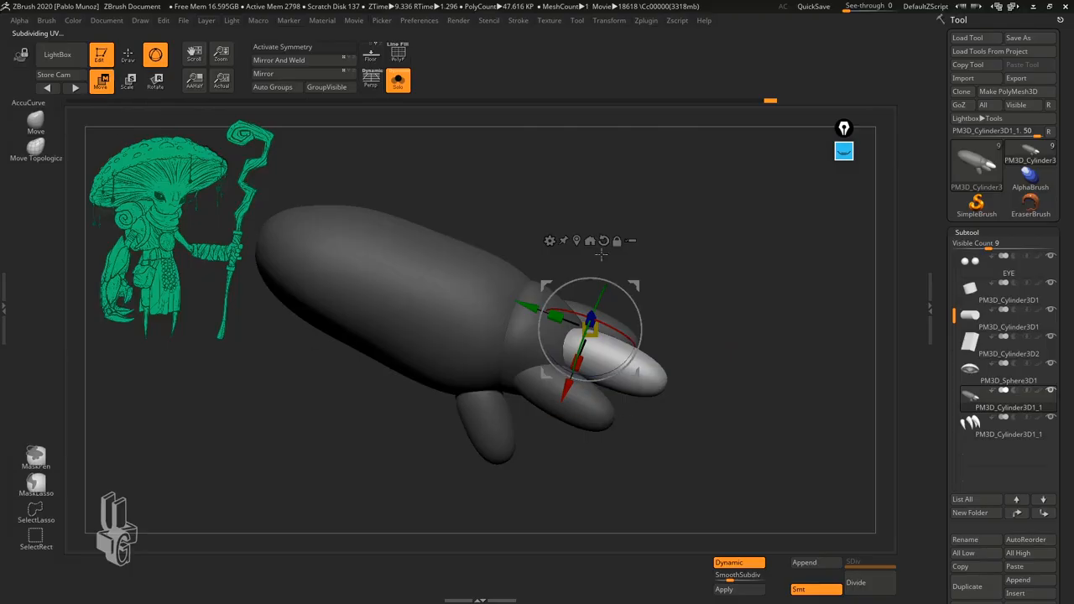
pyautogui.click(576, 240)
pyautogui.moveTo(717, 381); pyautogui.dragTo(738, 316)
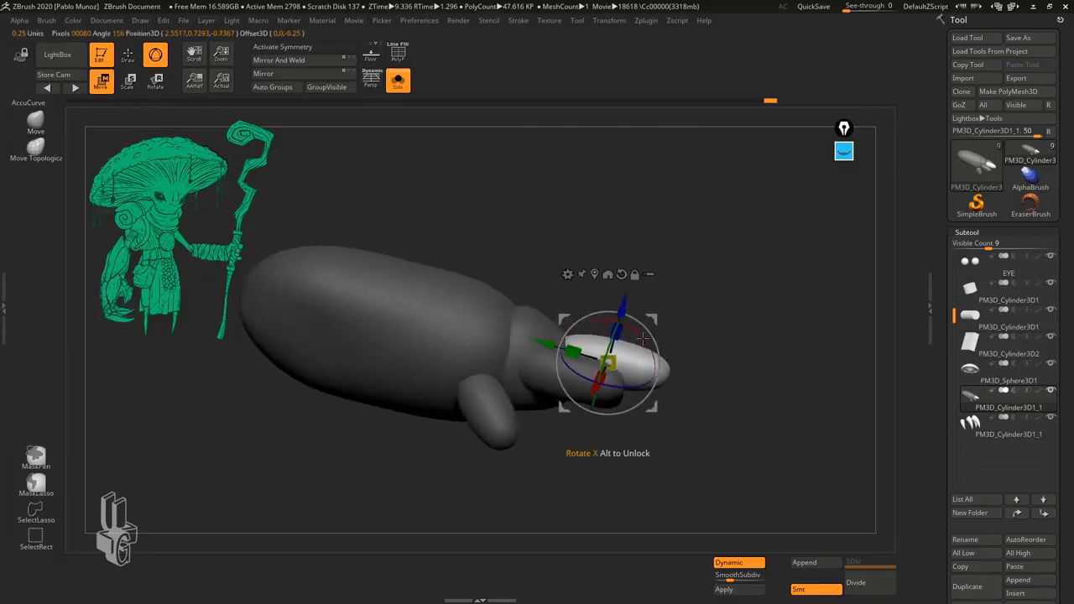
pyautogui.moveTo(643, 338); pyautogui.dragTo(654, 315)
pyautogui.moveTo(739, 313); pyautogui.dragTo(707, 307)
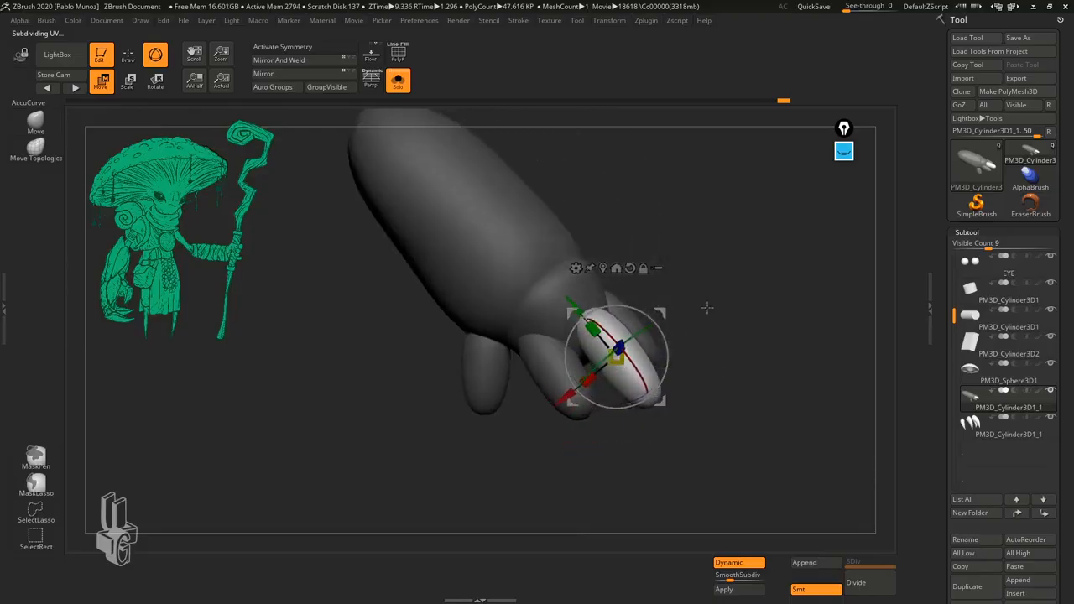
pyautogui.click(127, 56)
pyautogui.keyDown('ctrl'); pyautogui.moveTo(702, 313); pyautogui.dragTo(714, 424); pyautogui.keyUp('ctrl')
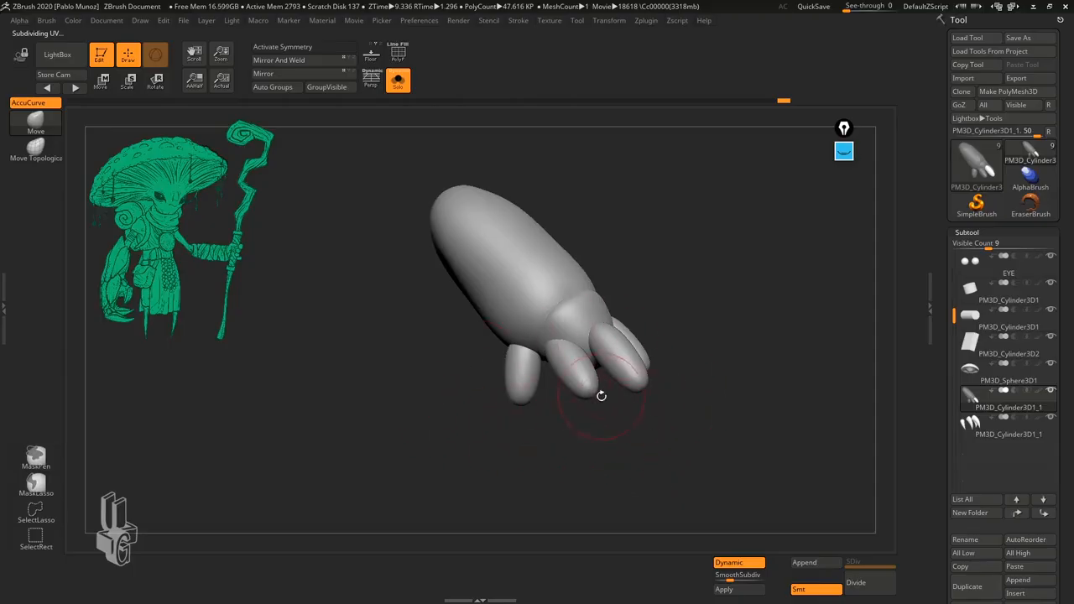
# - Isolate the forearm and a finger polygroup in turn, unhiding the whole arm after each
pyautogui.keyDown('ctrl'); pyautogui.keyDown('shift'); pyautogui.click(542, 336); pyautogui.keyUp('shift'); pyautogui.keyUp('ctrl')
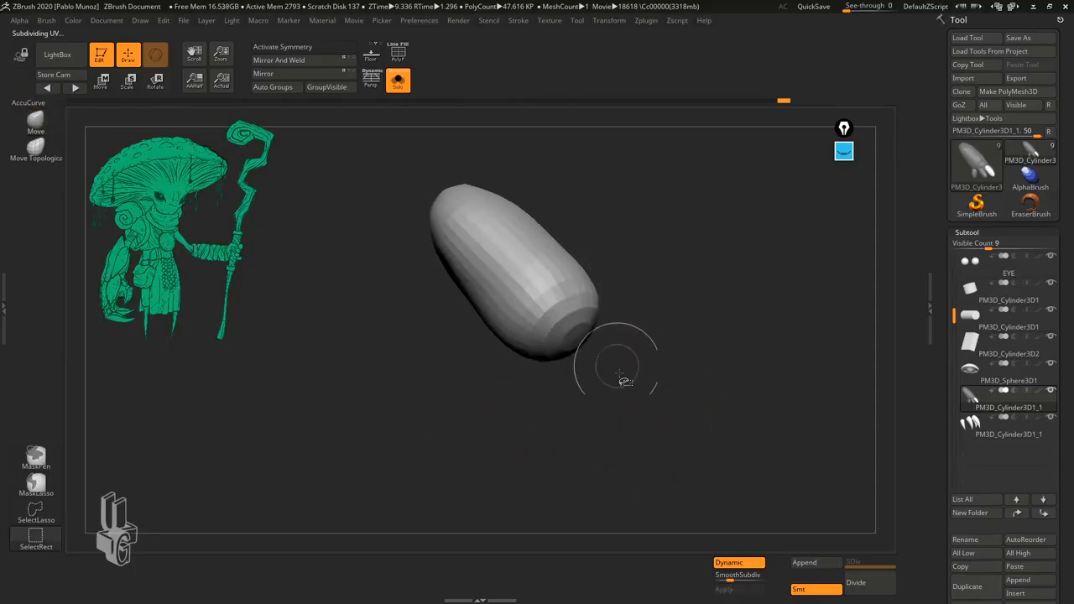
pyautogui.keyDown('ctrl'); pyautogui.keyDown('shift'); pyautogui.click(666, 353); pyautogui.keyUp('shift'); pyautogui.keyUp('ctrl')
pyautogui.keyDown('ctrl'); pyautogui.keyDown('shift'); pyautogui.click(628, 346); pyautogui.keyUp('shift'); pyautogui.keyUp('ctrl')
pyautogui.keyDown('ctrl'); pyautogui.keyDown('shift'); pyautogui.click(644, 345); pyautogui.keyUp('shift'); pyautogui.keyUp('ctrl')
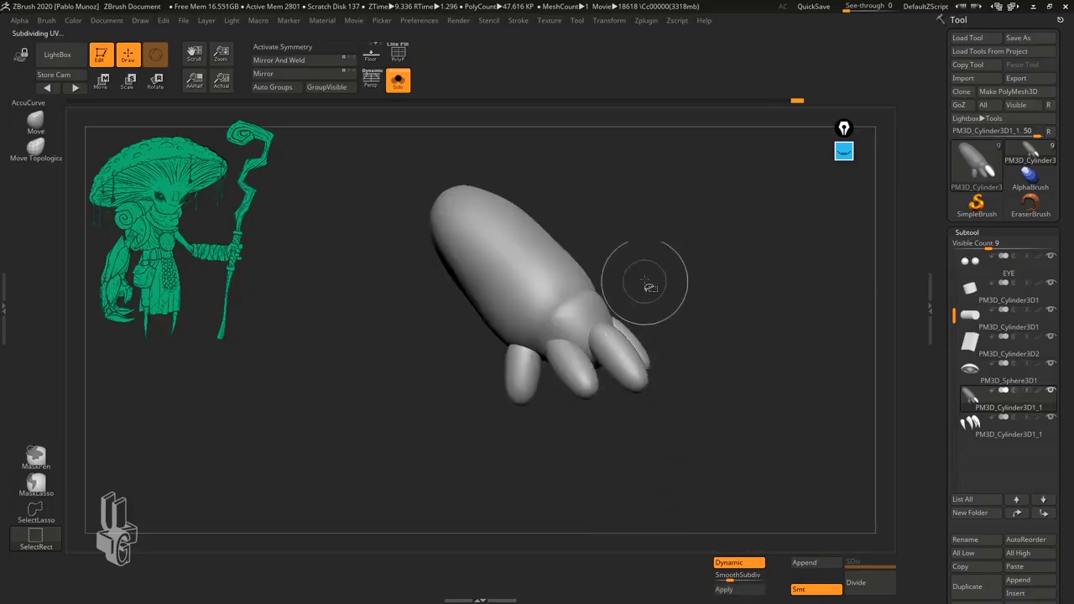
# - Hide individual polygroups such as the palm, thumb and forearm, inverting the visibility in between, and unhide the whole arm
pyautogui.keyDown('ctrl'); pyautogui.keyDown('alt'); pyautogui.keyDown('shift'); pyautogui.click(564, 368); pyautogui.keyUp('shift'); pyautogui.keyUp('alt'); pyautogui.keyUp('ctrl')
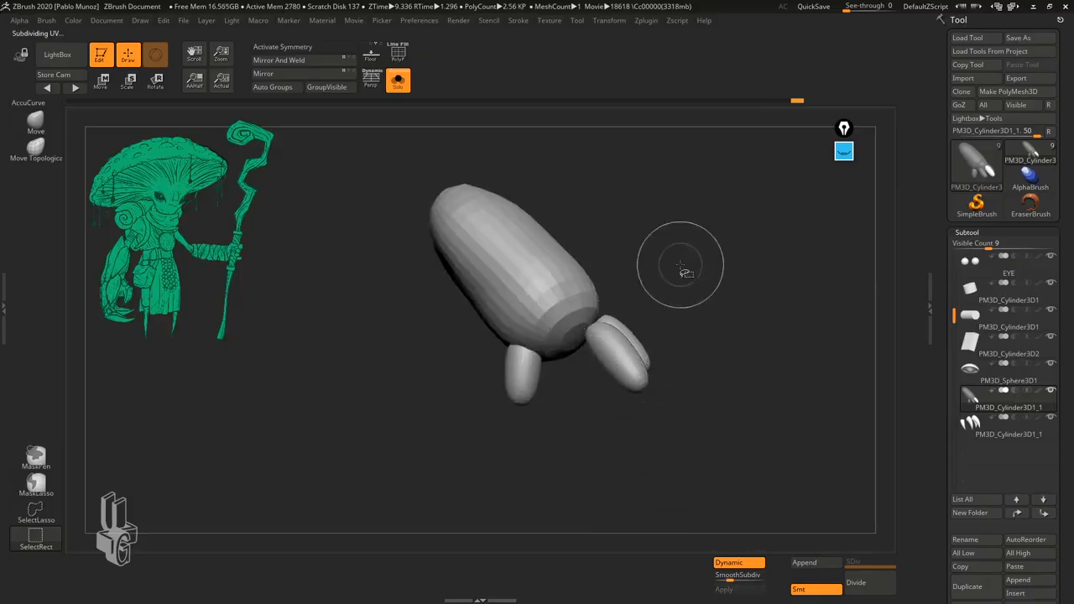
pyautogui.keyDown('ctrl'); pyautogui.keyDown('shift'); pyautogui.moveTo(680, 264); pyautogui.dragTo(668, 361); pyautogui.keyUp('shift'); pyautogui.keyUp('ctrl')
pyautogui.keyDown('ctrl'); pyautogui.keyDown('shift'); pyautogui.click(609, 336); pyautogui.keyUp('shift'); pyautogui.keyUp('ctrl')
pyautogui.keyDown('ctrl'); pyautogui.keyDown('shift'); pyautogui.moveTo(669, 297); pyautogui.dragTo(645, 425); pyautogui.keyUp('shift'); pyautogui.keyUp('ctrl')
pyautogui.keyDown('ctrl'); pyautogui.keyDown('shift'); pyautogui.click(520, 381); pyautogui.keyUp('shift'); pyautogui.keyUp('ctrl')
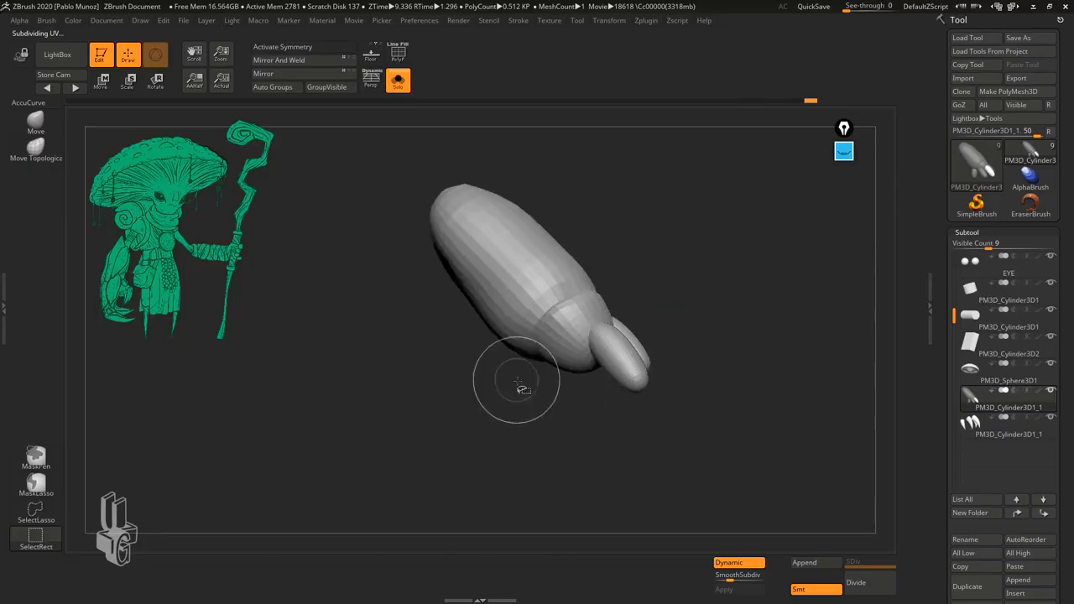
pyautogui.keyDown('ctrl'); pyautogui.keyDown('shift'); pyautogui.click(534, 326); pyautogui.keyUp('shift'); pyautogui.keyUp('ctrl')
pyautogui.keyDown('ctrl'); pyautogui.keyDown('shift'); pyautogui.moveTo(658, 244); pyautogui.dragTo(678, 301); pyautogui.keyUp('shift'); pyautogui.keyUp('ctrl')
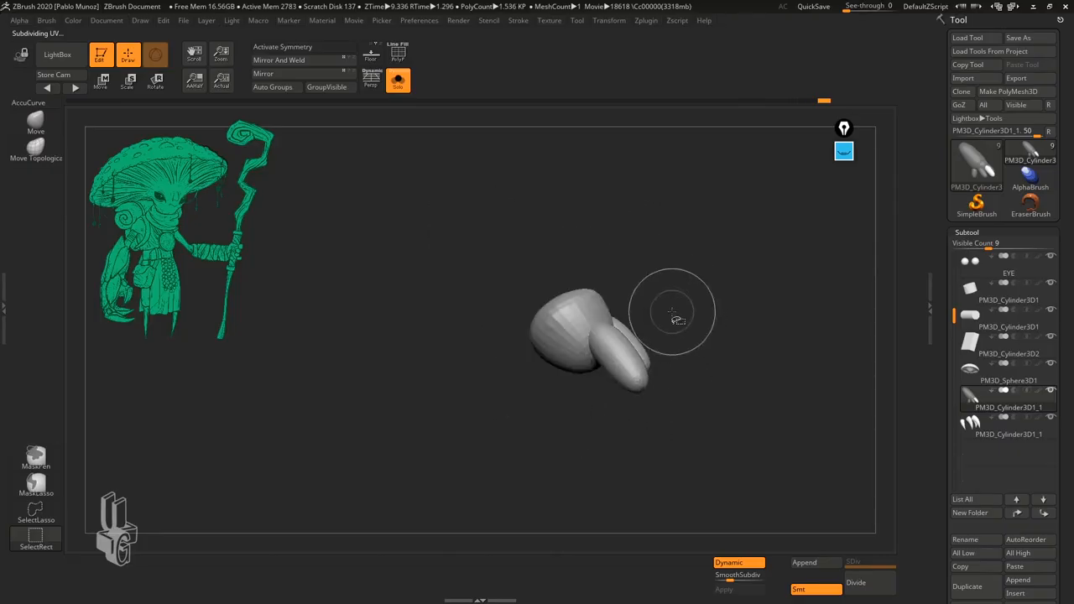
pyautogui.keyDown('ctrl'); pyautogui.keyDown('shift'); pyautogui.click(678, 316); pyautogui.keyUp('shift'); pyautogui.keyUp('ctrl')
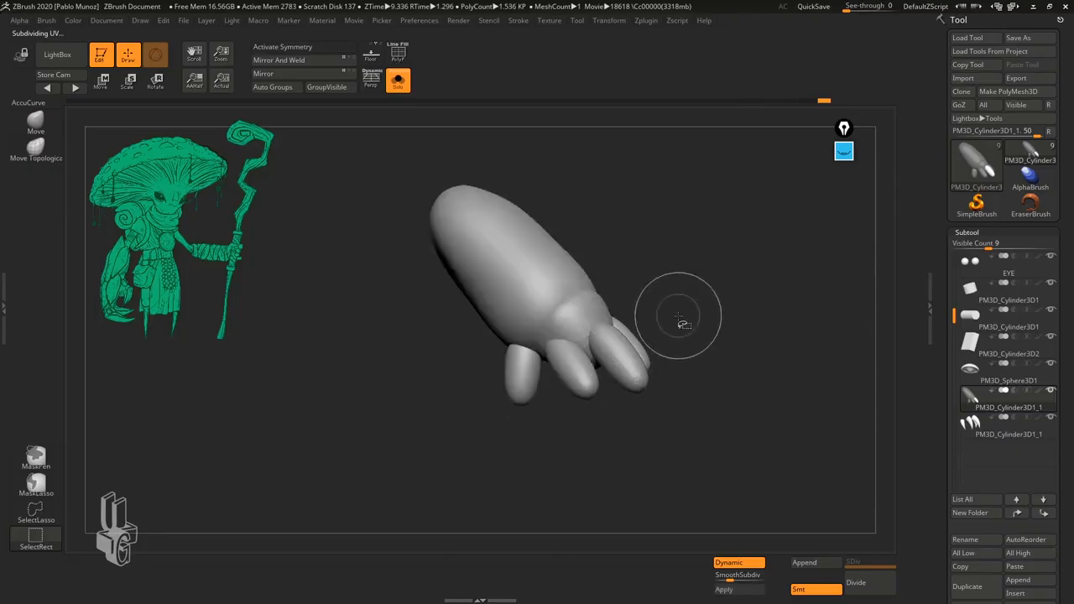
# - Isolate the forearm, invert the visibility to the hand, hide the palm and fingers one by one, and unhide everything
pyautogui.keyDown('ctrl'); pyautogui.keyDown('shift'); pyautogui.click(561, 281); pyautogui.keyUp('shift'); pyautogui.keyUp('ctrl')
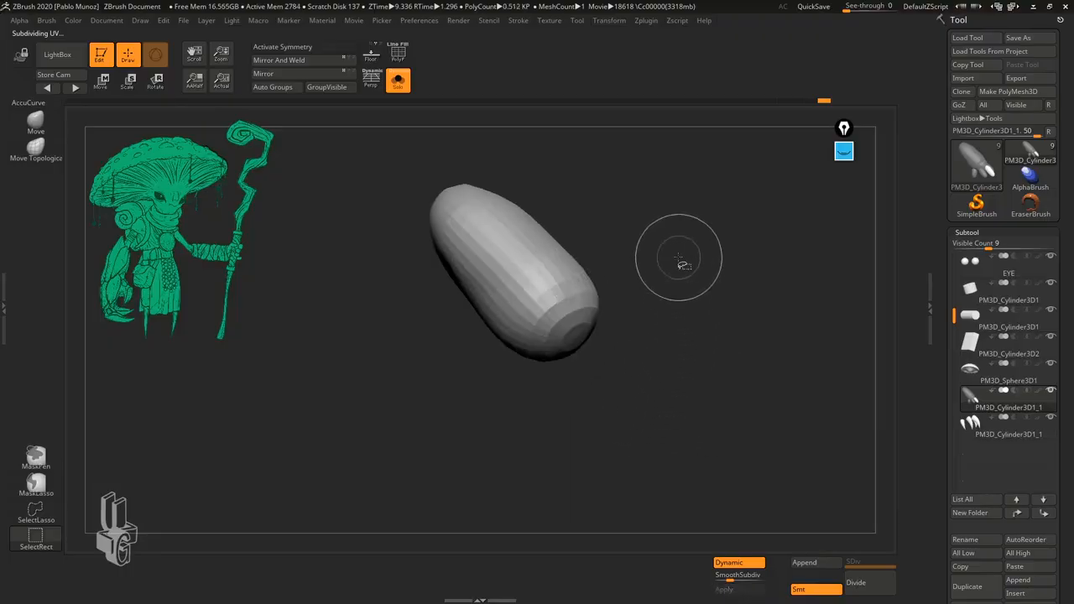
pyautogui.keyDown('ctrl'); pyautogui.keyDown('shift'); pyautogui.moveTo(682, 239); pyautogui.dragTo(712, 373); pyautogui.keyUp('shift'); pyautogui.keyUp('ctrl')
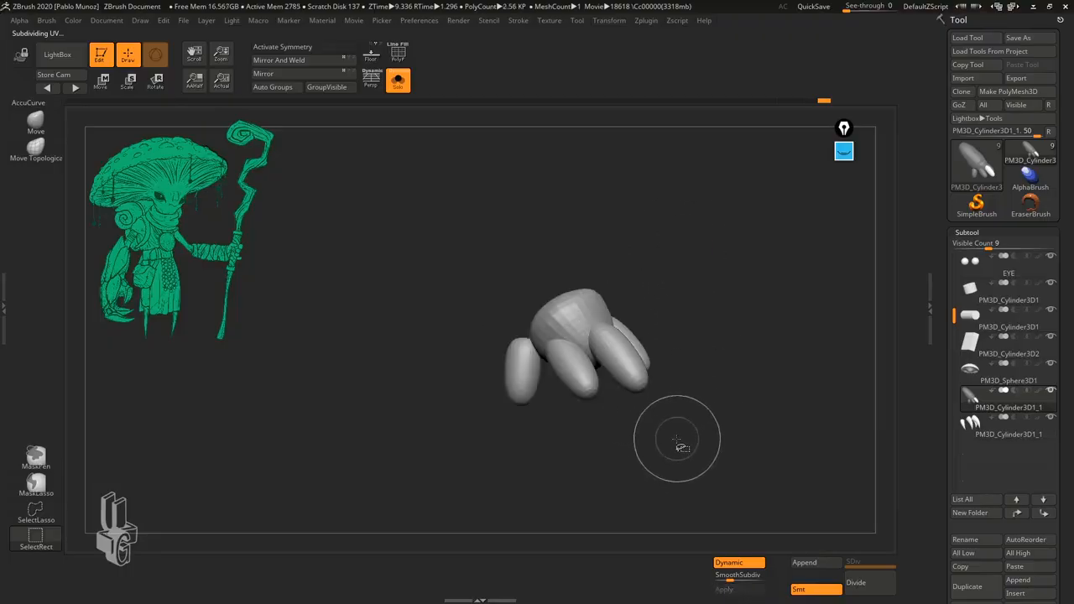
pyautogui.keyDown('ctrl'); pyautogui.keyDown('alt'); pyautogui.keyDown('shift'); pyautogui.click(561, 321); pyautogui.keyUp('shift'); pyautogui.keyUp('alt'); pyautogui.keyUp('ctrl')
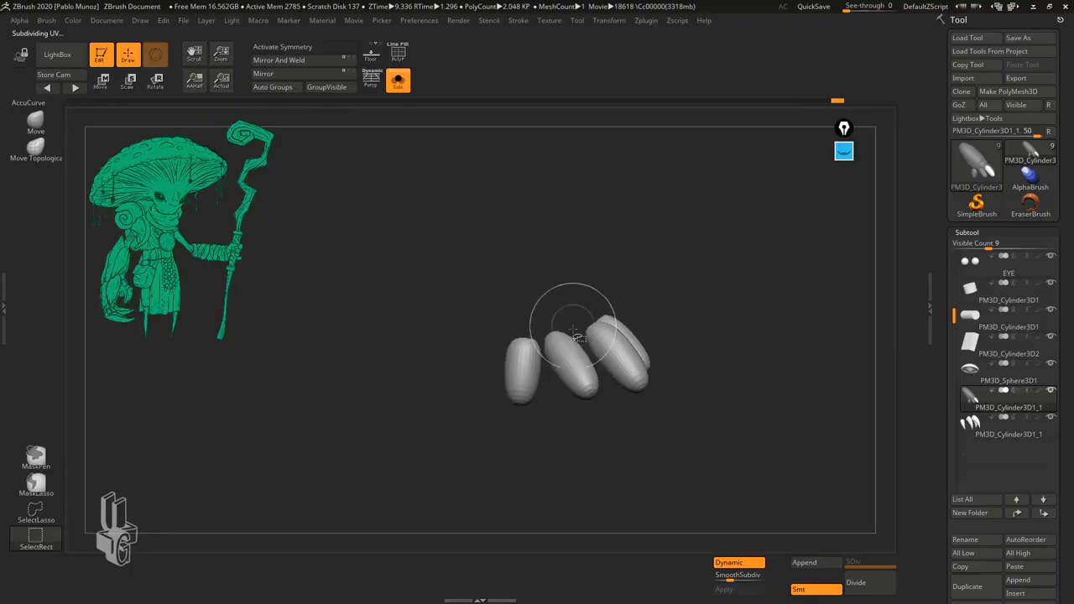
pyautogui.keyDown('ctrl'); pyautogui.keyDown('alt'); pyautogui.keyDown('shift'); pyautogui.click(532, 398); pyautogui.keyUp('shift'); pyautogui.keyUp('alt'); pyautogui.keyUp('ctrl')
pyautogui.keyDown('ctrl'); pyautogui.keyDown('alt'); pyautogui.keyDown('shift'); pyautogui.click(571, 375); pyautogui.keyUp('shift'); pyautogui.keyUp('alt'); pyautogui.keyUp('ctrl')
pyautogui.moveTo(696, 335); pyautogui.dragTo(683, 338)
pyautogui.keyDown('ctrl'); pyautogui.keyDown('alt'); pyautogui.keyDown('shift'); pyautogui.click(654, 350); pyautogui.keyUp('shift'); pyautogui.keyUp('alt'); pyautogui.keyUp('ctrl')
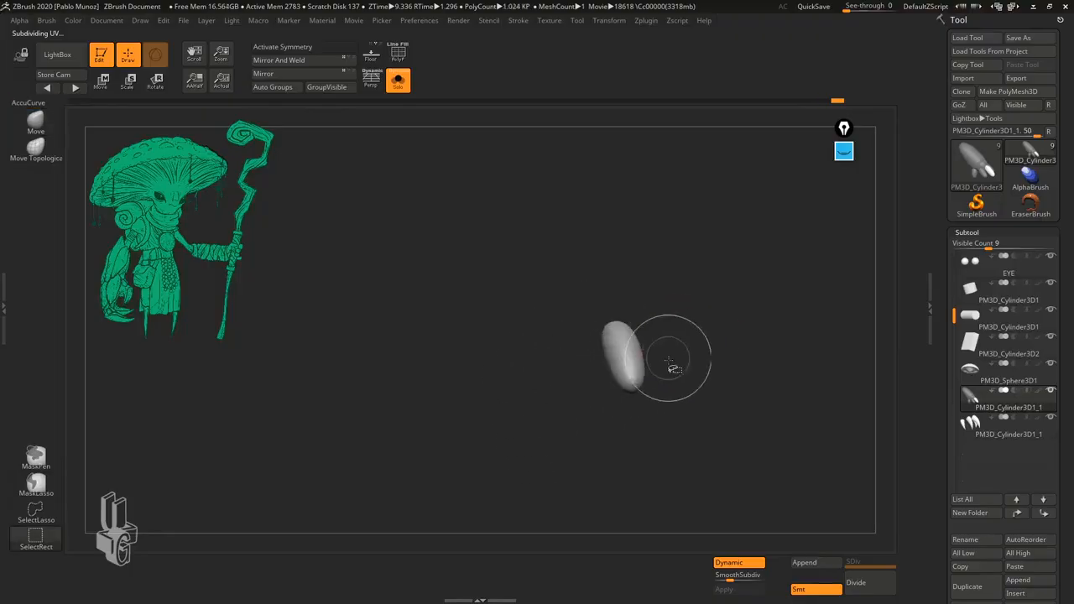
pyautogui.keyDown('ctrl'); pyautogui.keyDown('shift'); pyautogui.click(703, 248); pyautogui.keyUp('shift'); pyautogui.keyUp('ctrl')
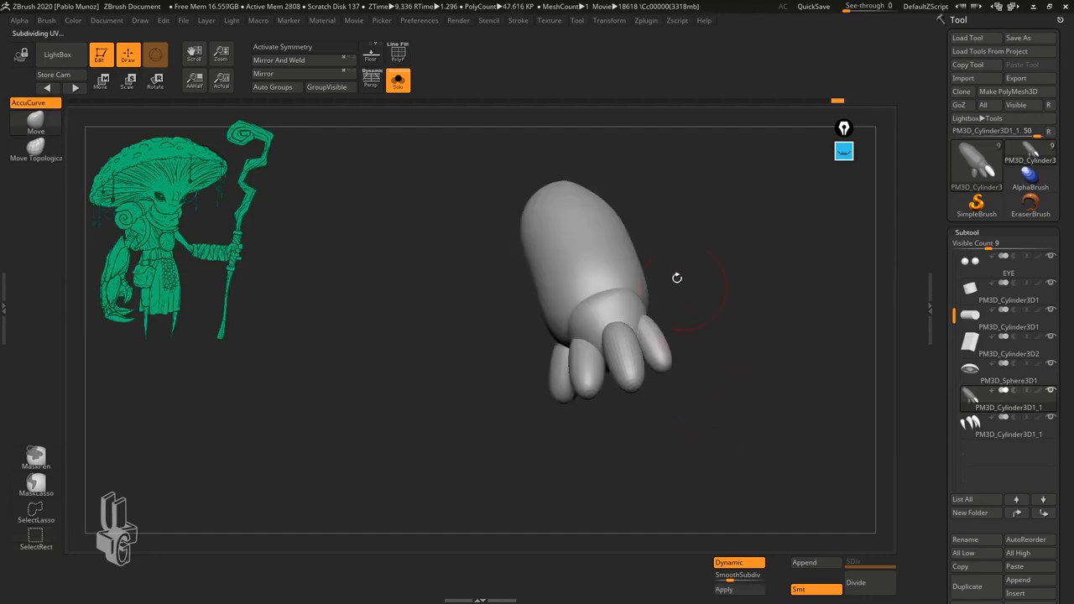
# - Show the PolyFrame wireframe with polygroup colours on the arm for a close view of the hand
pyautogui.moveTo(677, 278); pyautogui.dragTo(638, 413)
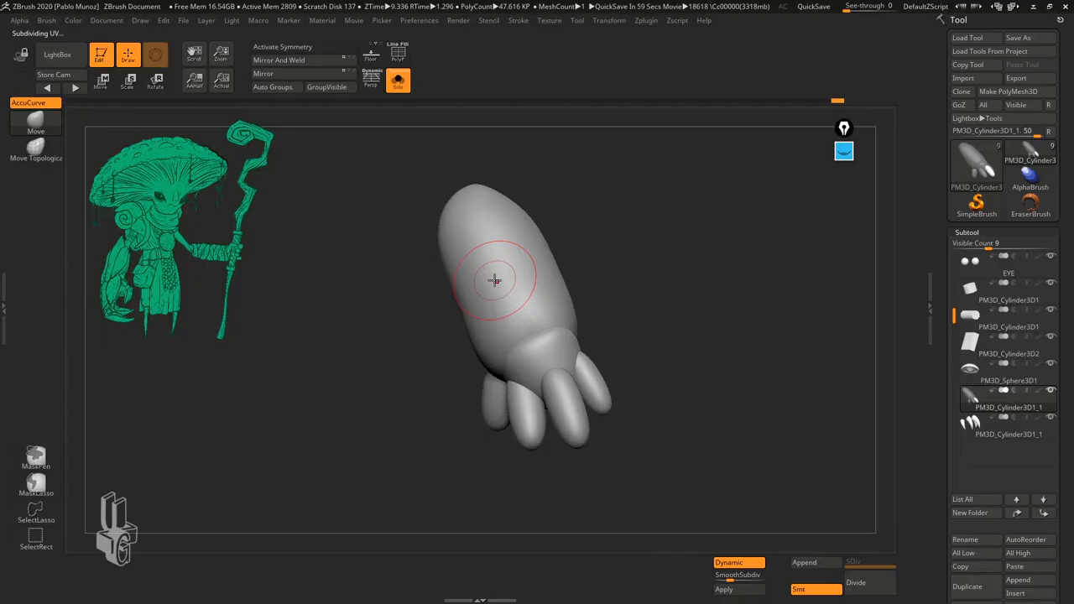
pyautogui.click(398, 54)
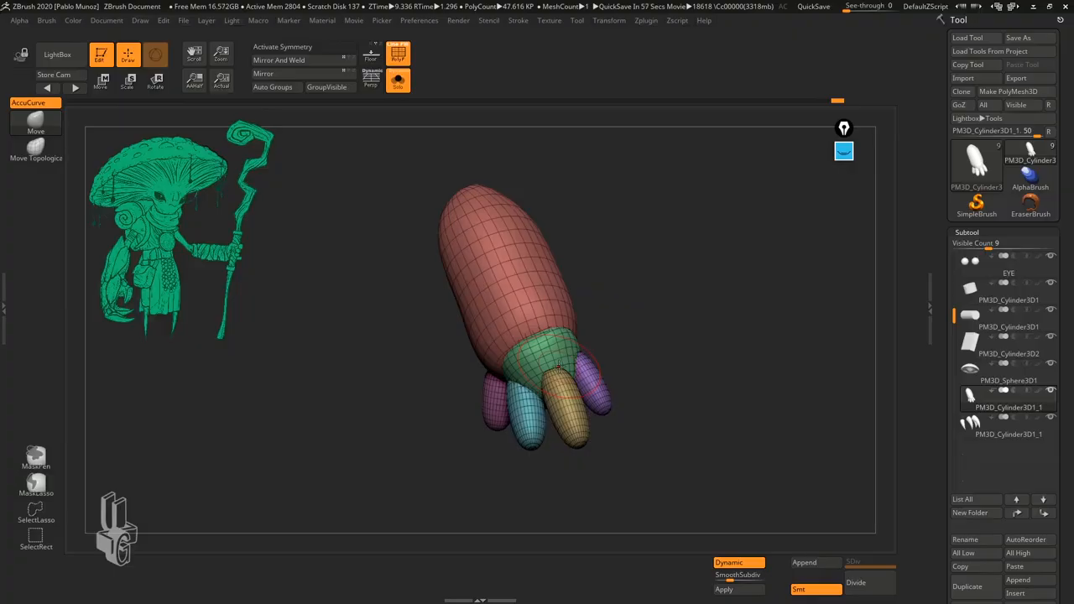
pyautogui.moveTo(664, 397); pyautogui.dragTo(647, 353)
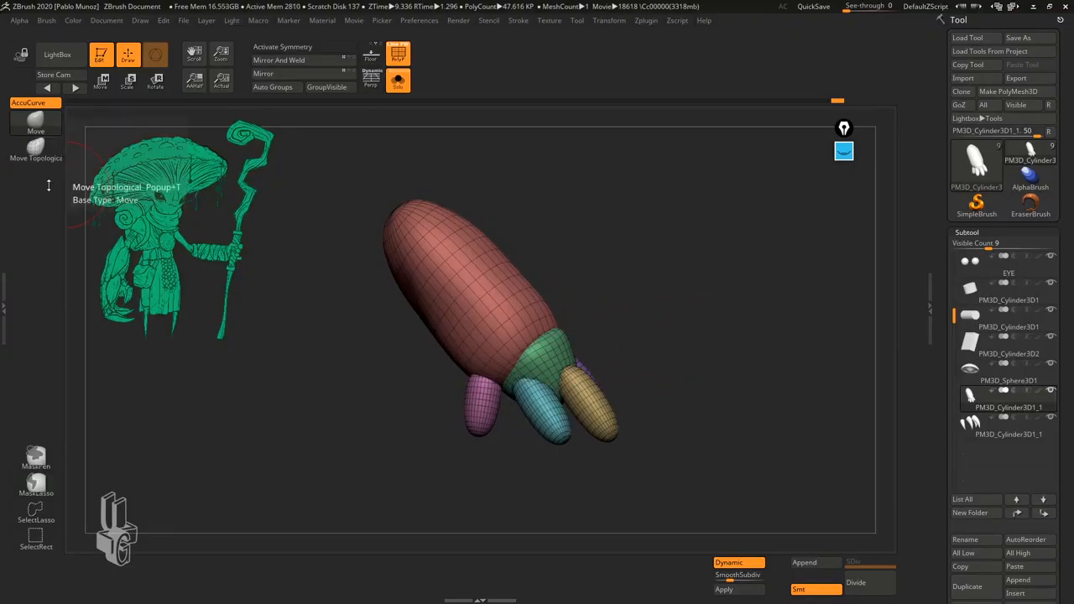
pyautogui.keyDown('alt'); pyautogui.moveTo(641, 339); pyautogui.dragTo(716, 359); pyautogui.keyUp('alt')
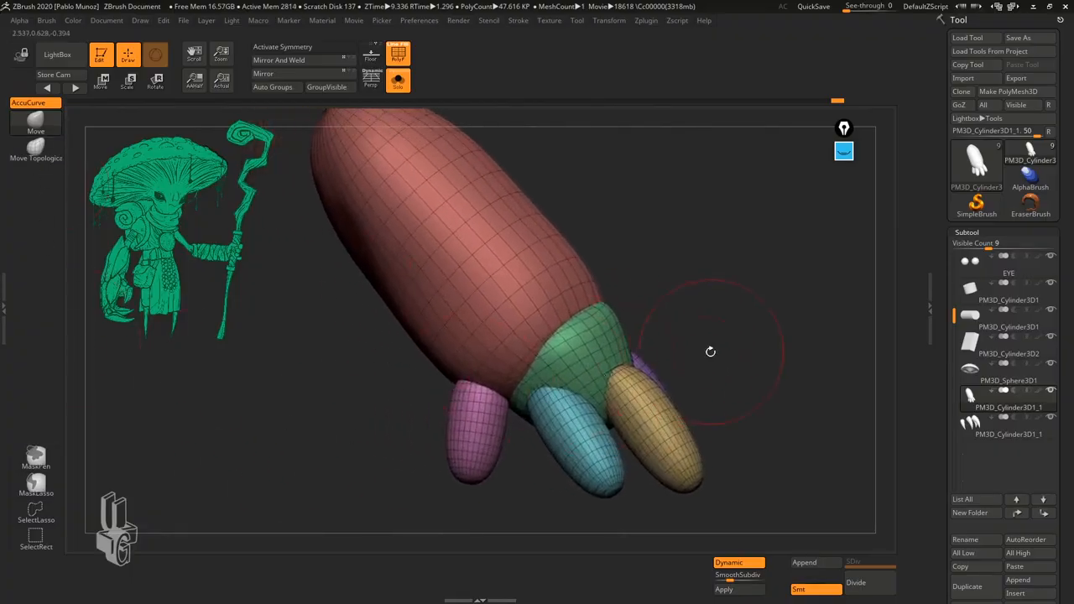
# - Switch to the Move Topological brush, adjust its size and pull the yellow finger's base into place against the palm
pyautogui.click(36, 151)
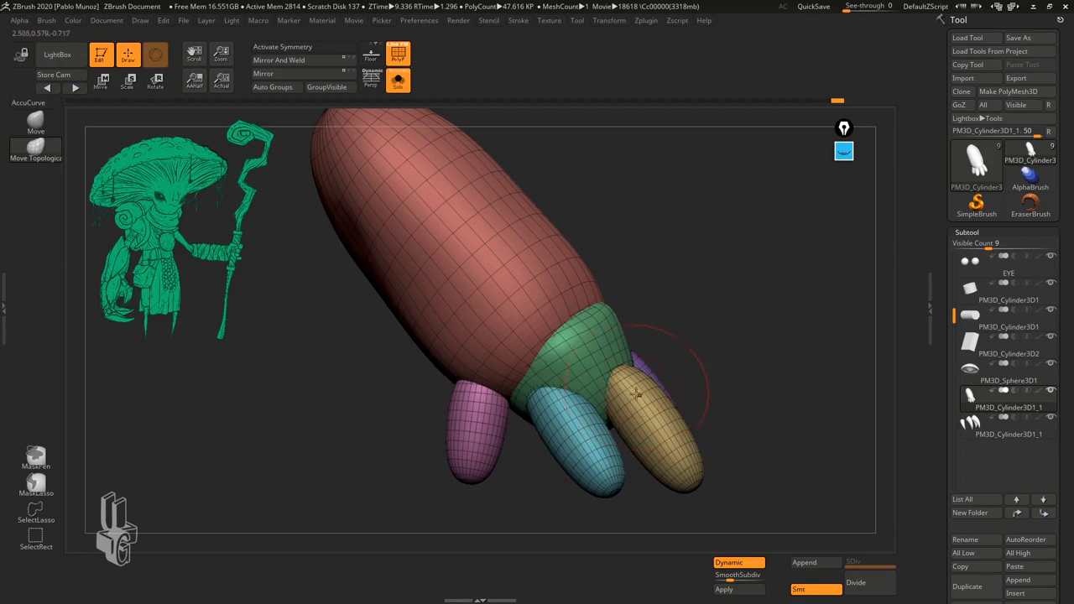
pyautogui.moveTo(658, 342); pyautogui.dragTo(694, 317)
pyautogui.press('space')
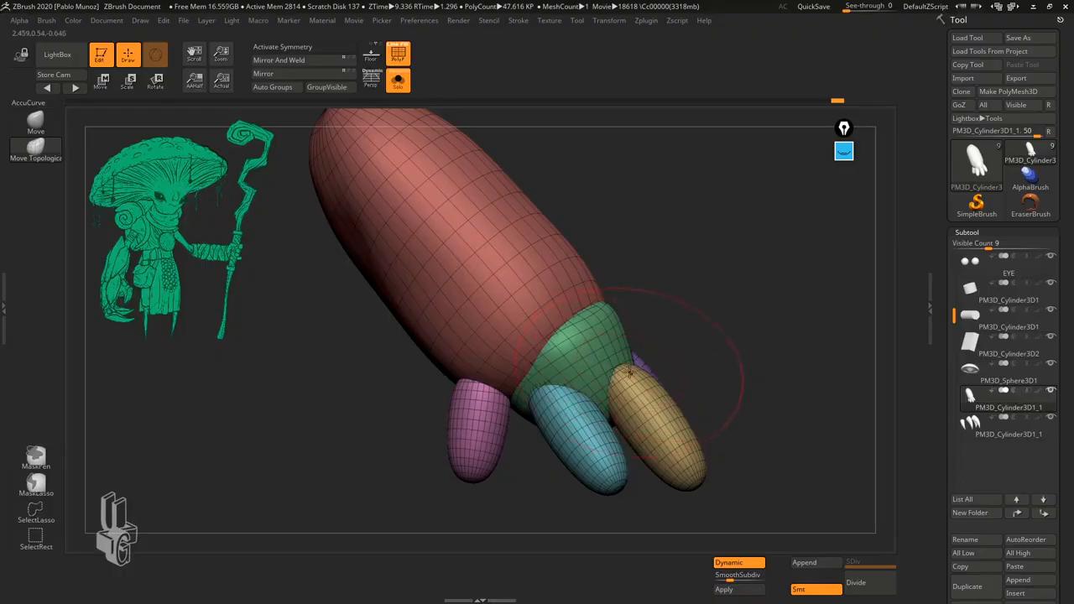
pyautogui.moveTo(627, 361)
pyautogui.mouseDown()
pyautogui.moveTo(698, 288)
pyautogui.moveTo(690, 438)
pyautogui.moveTo(660, 252)
pyautogui.moveTo(718, 453)
pyautogui.moveTo(635, 300)
pyautogui.moveTo(729, 336)
pyautogui.moveTo(691, 320)
pyautogui.moveTo(681, 410)
pyautogui.moveTo(659, 391)
pyautogui.mouseUp()
pyautogui.moveTo(575, 307); pyautogui.dragTo(575, 295)
pyautogui.moveTo(693, 352); pyautogui.dragTo(636, 322)
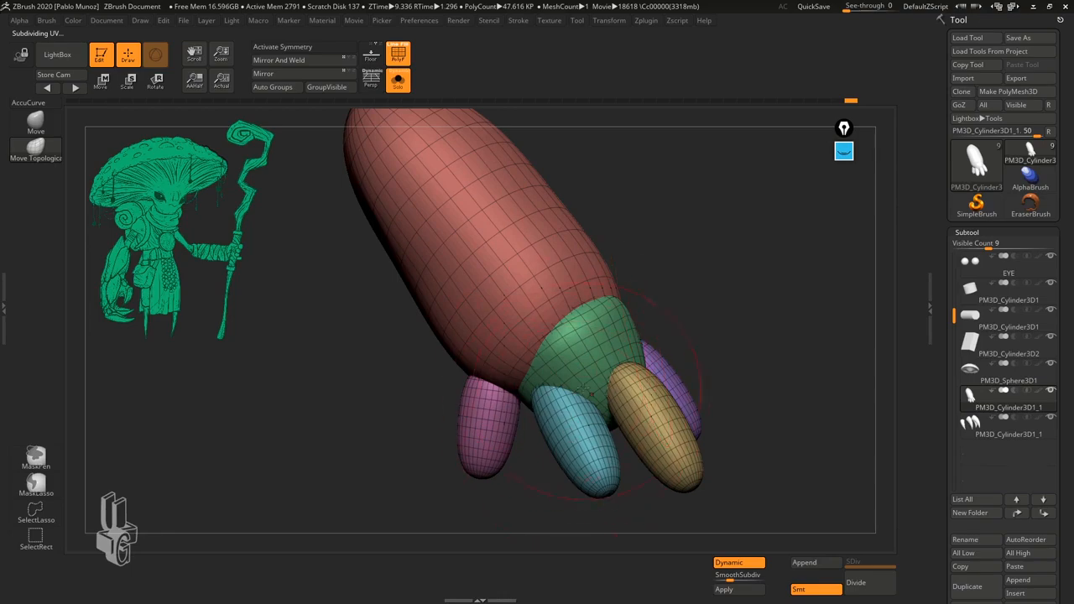
# - Nudge the blue and yellow fingers with Move Topological to refine their shape and spacing along the palm
pyautogui.moveTo(636, 325)
pyautogui.mouseDown()
pyautogui.moveTo(588, 389)
pyautogui.moveTo(530, 389)
pyautogui.mouseUp()
pyautogui.moveTo(619, 473); pyautogui.dragTo(615, 473)
pyautogui.moveTo(630, 363); pyautogui.dragTo(621, 359)
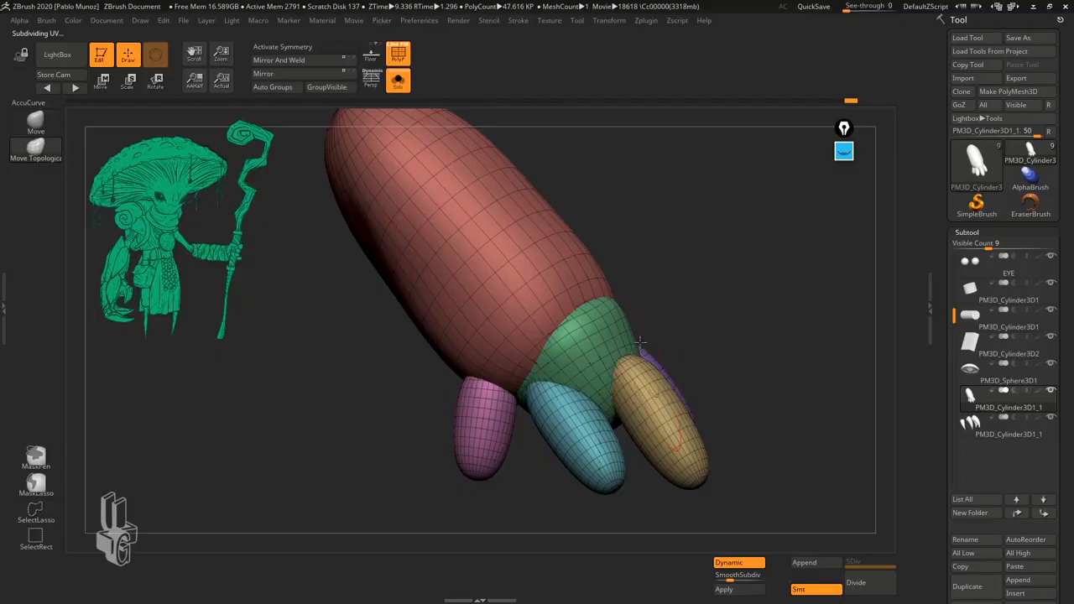
pyautogui.moveTo(621, 359); pyautogui.dragTo(659, 378, button='right')
pyautogui.moveTo(637, 363); pyautogui.dragTo(612, 350)
pyautogui.moveTo(640, 398); pyautogui.dragTo(658, 412)
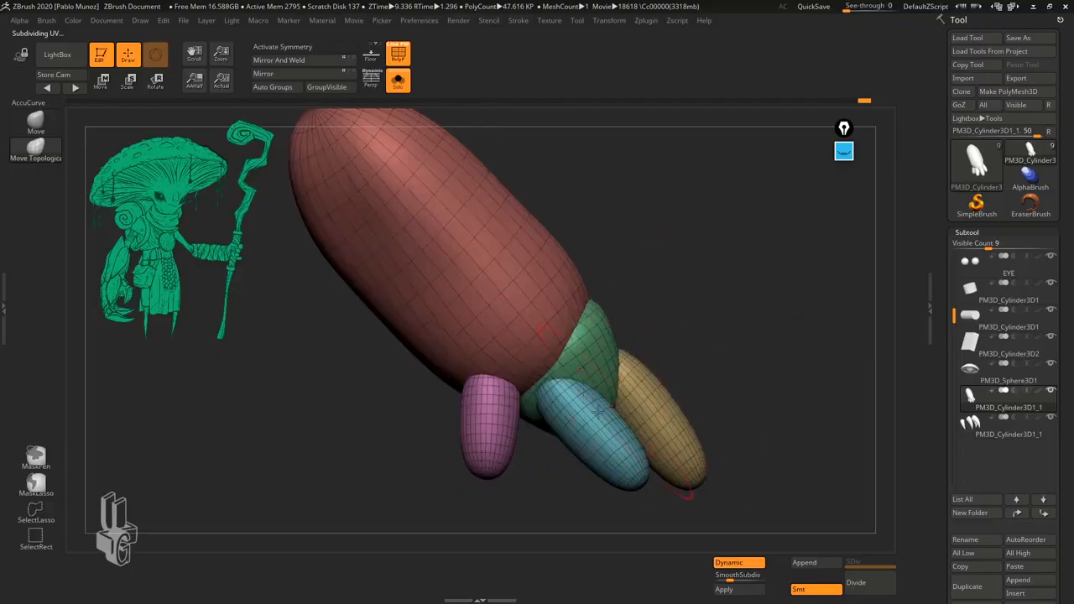
# - Pull the pink thumb's base up toward the forearm and stretch its tip slightly to lengthen the thumb
pyautogui.moveTo(487, 385); pyautogui.dragTo(466, 381)
pyautogui.moveTo(466, 395); pyautogui.dragTo(442, 408, button='right')
pyautogui.moveTo(465, 384); pyautogui.dragTo(456, 376)
pyautogui.moveTo(519, 474)
pyautogui.mouseDown(button='right')
pyautogui.moveTo(599, 429)
pyautogui.moveTo(666, 341)
pyautogui.moveTo(631, 321)
pyautogui.mouseUp(button='right')
pyautogui.rightClick(658, 329)
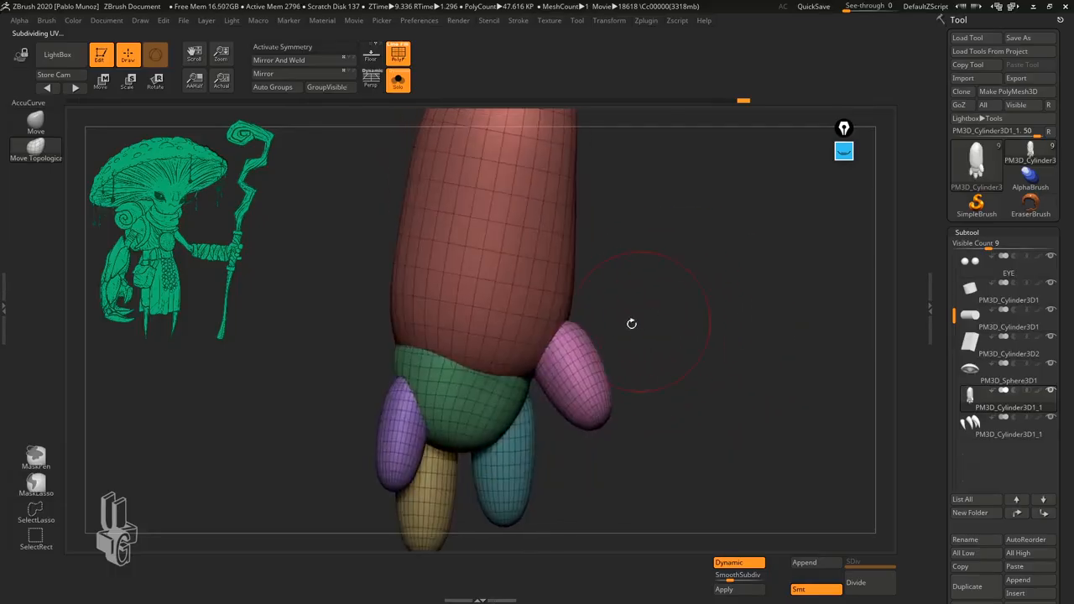
pyautogui.moveTo(603, 427); pyautogui.dragTo(596, 433)
pyautogui.moveTo(555, 392); pyautogui.dragTo(563, 389)
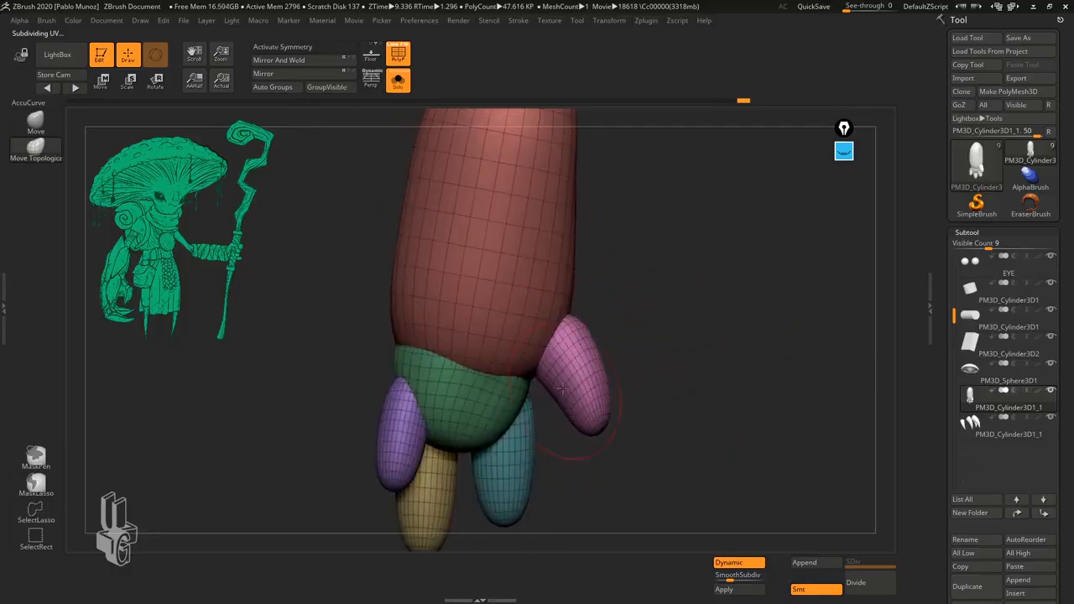
# - Widen the thumb's base and taper it toward the tip, working from the thumb side of the hand
pyautogui.moveTo(546, 368); pyautogui.dragTo(587, 323, button='right')
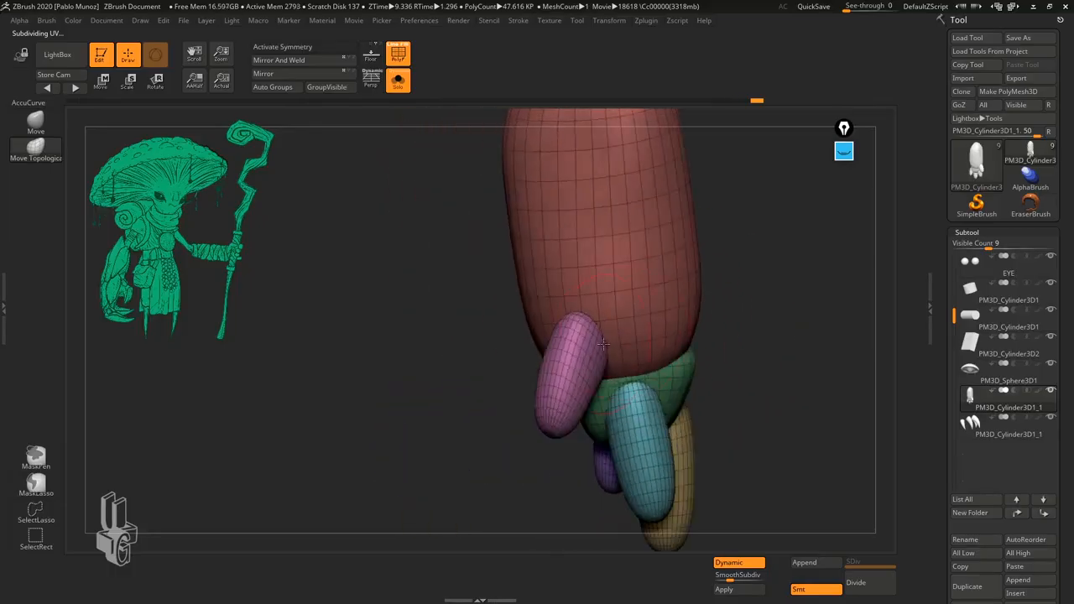
pyautogui.moveTo(591, 353); pyautogui.dragTo(609, 343)
pyautogui.moveTo(598, 328); pyautogui.dragTo(552, 328, button='right')
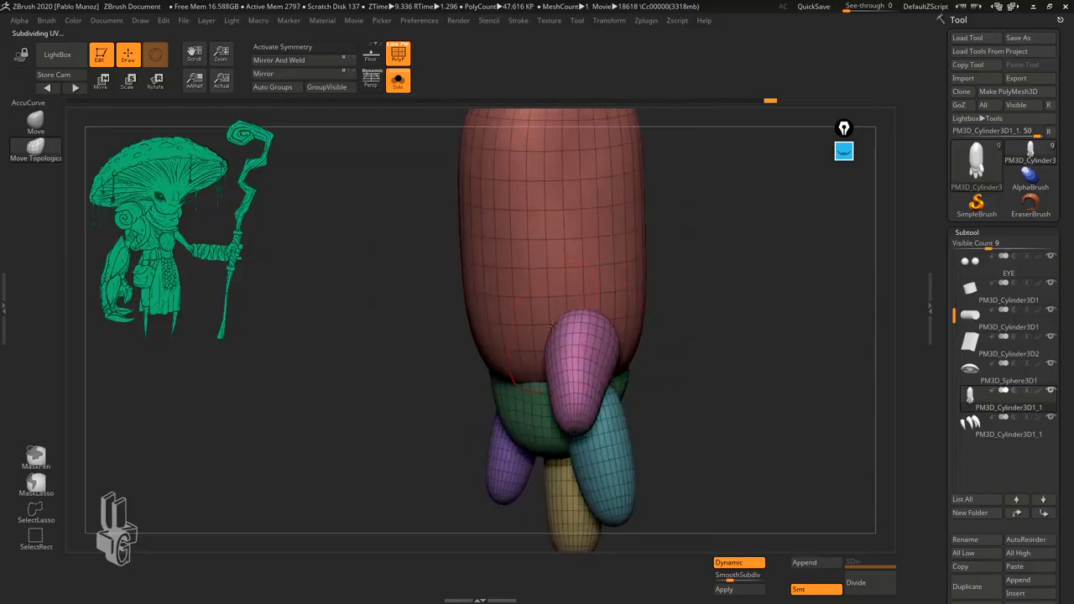
pyautogui.moveTo(656, 325); pyautogui.dragTo(591, 314, button='right')
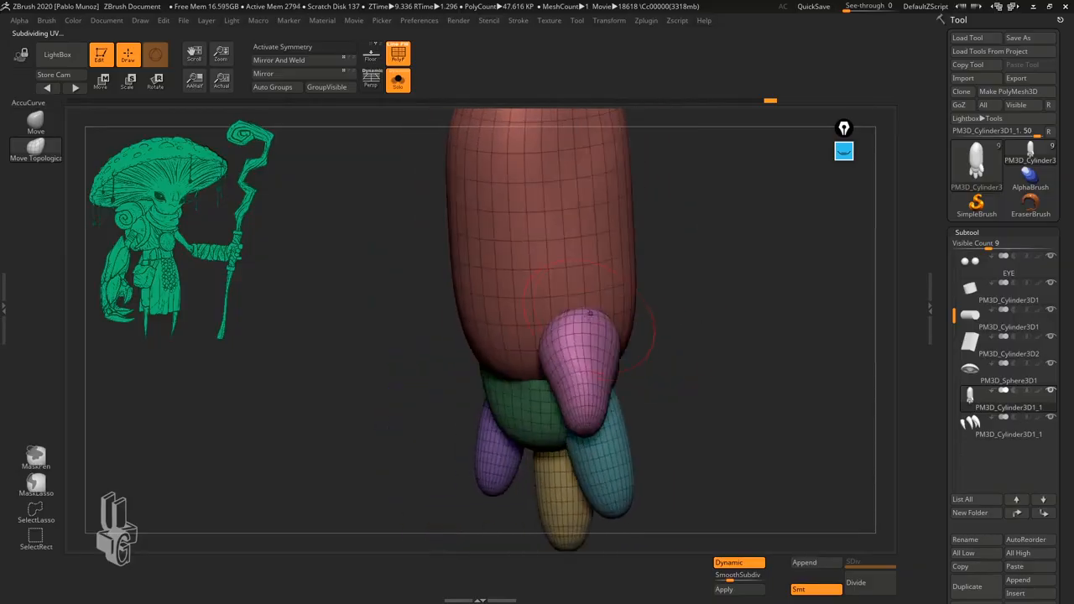
pyautogui.moveTo(660, 338); pyautogui.dragTo(683, 334, button='right')
# - Reshape the yellow and blue fingers where they meet the palm, working from several angles
pyautogui.moveTo(561, 383); pyautogui.dragTo(521, 318, button='right')
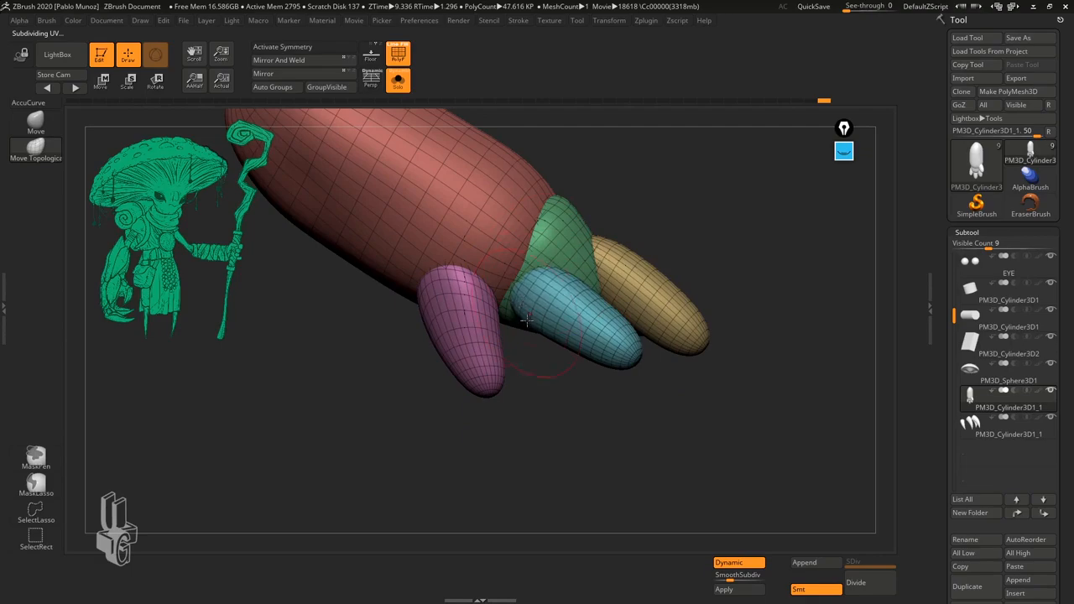
pyautogui.moveTo(526, 320); pyautogui.dragTo(536, 319, button='right')
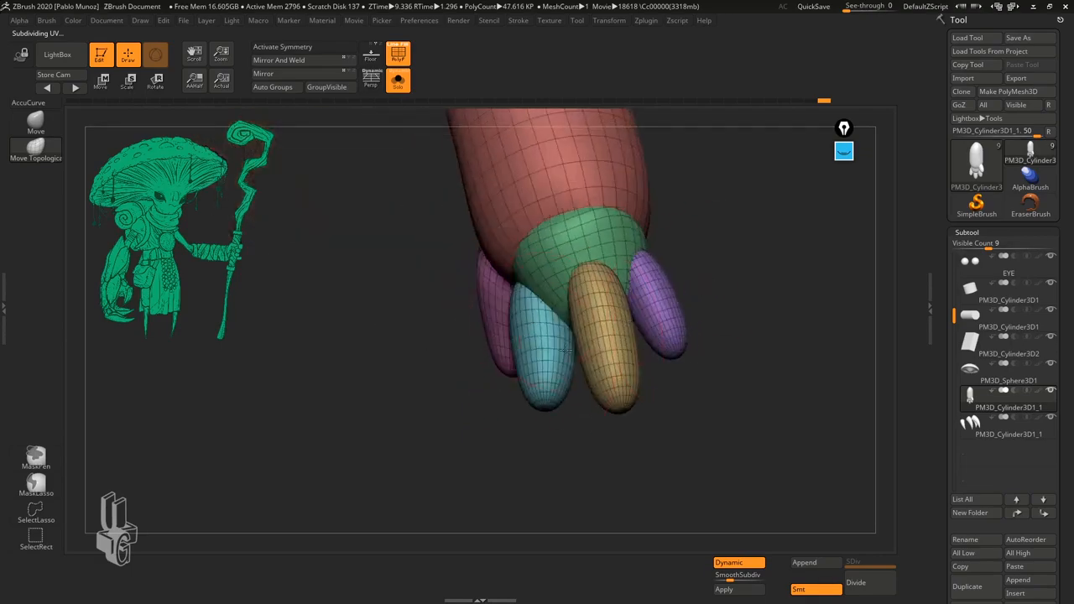
pyautogui.moveTo(562, 374); pyautogui.dragTo(600, 296, button='right')
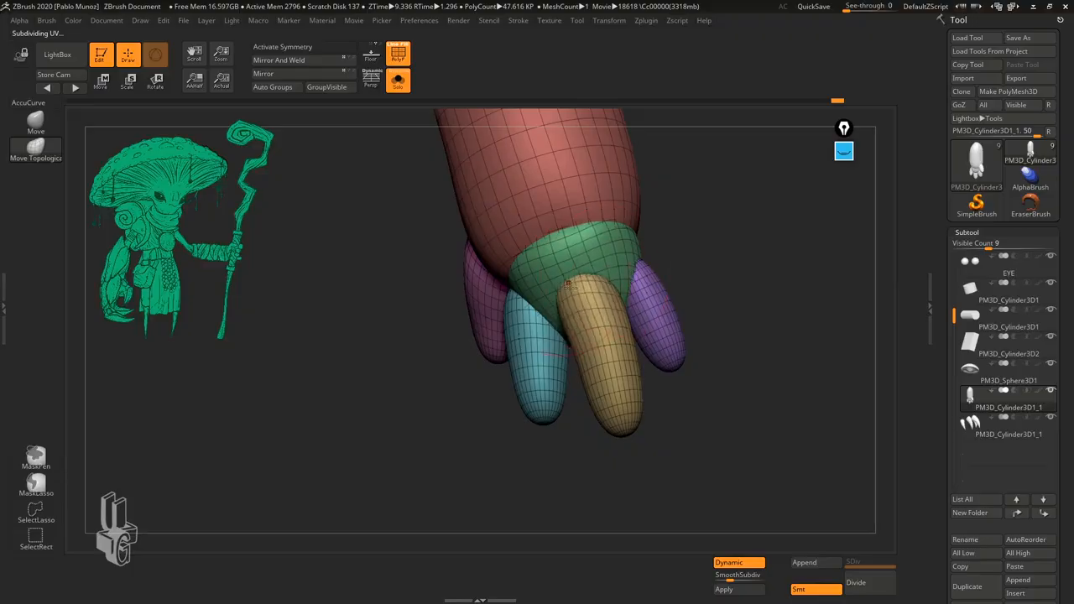
pyautogui.moveTo(569, 285); pyautogui.dragTo(636, 274, button='right')
pyautogui.moveTo(696, 243); pyautogui.dragTo(705, 283, button='right')
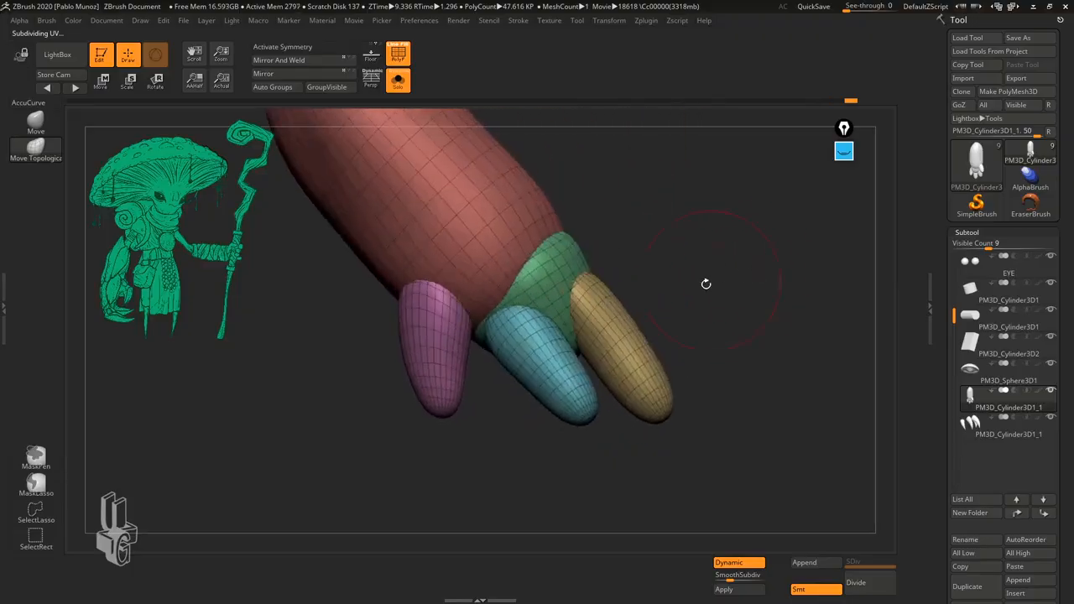
pyautogui.moveTo(581, 318); pyautogui.dragTo(615, 336, button='right')
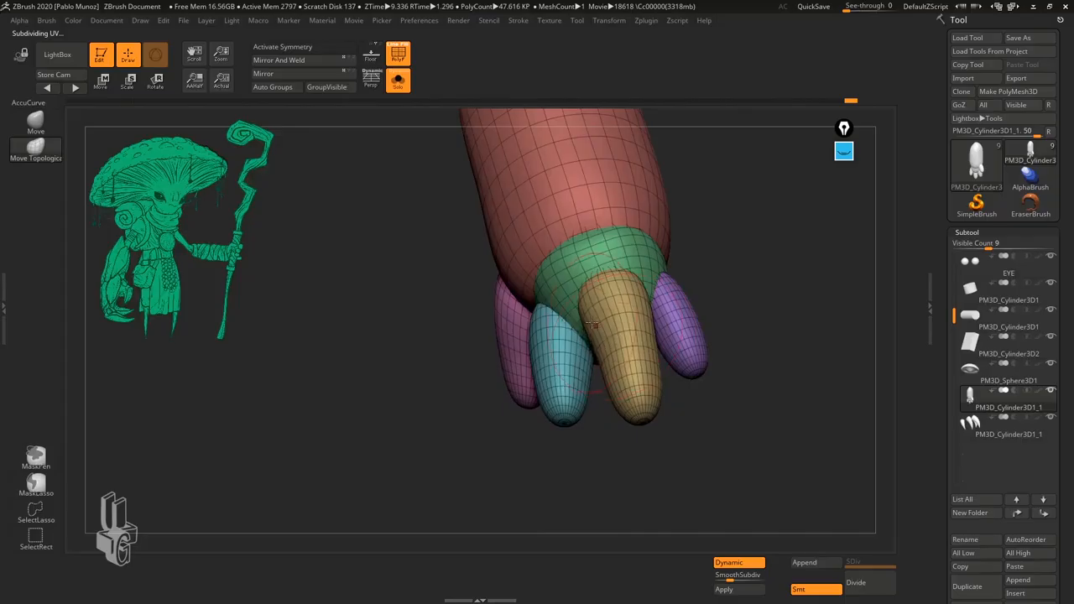
pyautogui.moveTo(702, 295); pyautogui.dragTo(690, 317, button='right')
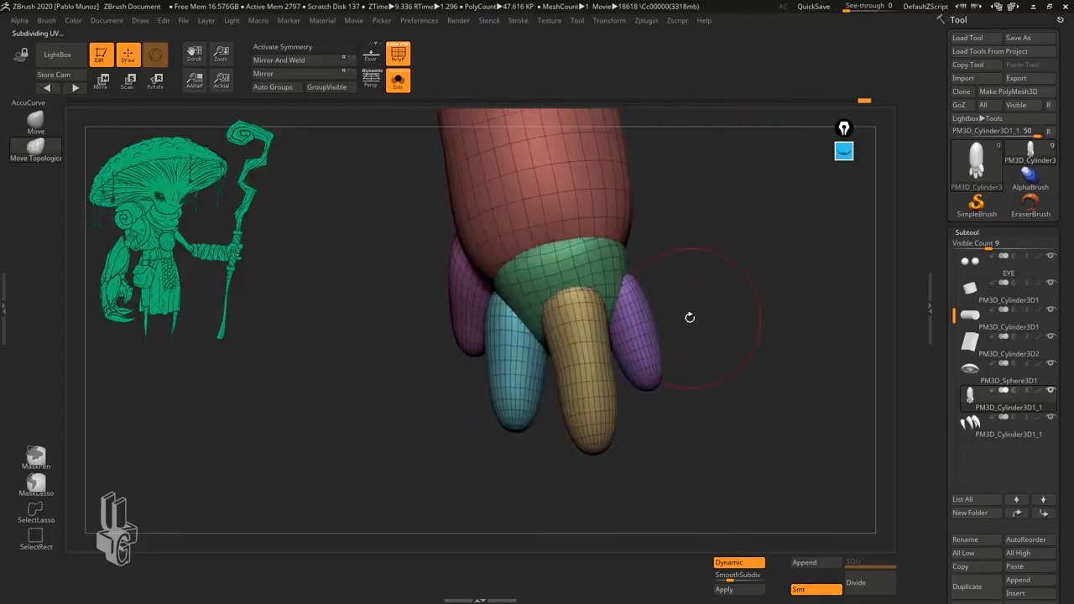
pyautogui.moveTo(620, 312); pyautogui.dragTo(648, 280, button='right')
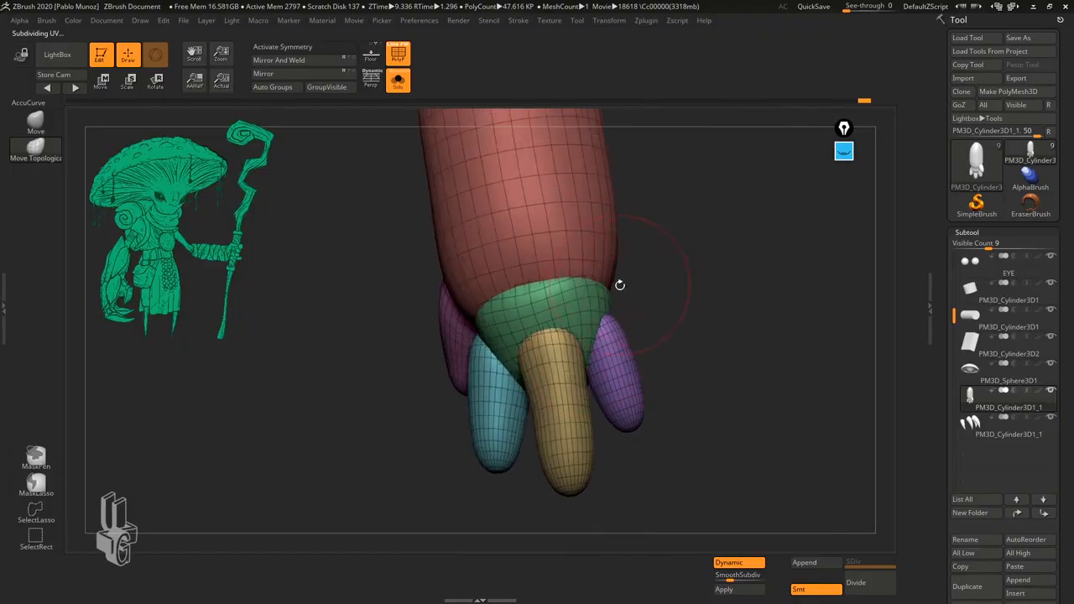
# - Isolate the green palm polygroup, push its upper edge into a fuller shape, and unhide the whole arm
pyautogui.keyDown('ctrl'); pyautogui.keyDown('shift'); pyautogui.click(602, 309); pyautogui.keyUp('shift'); pyautogui.keyUp('ctrl')
pyautogui.moveTo(602, 321); pyautogui.dragTo(648, 282, button='right')
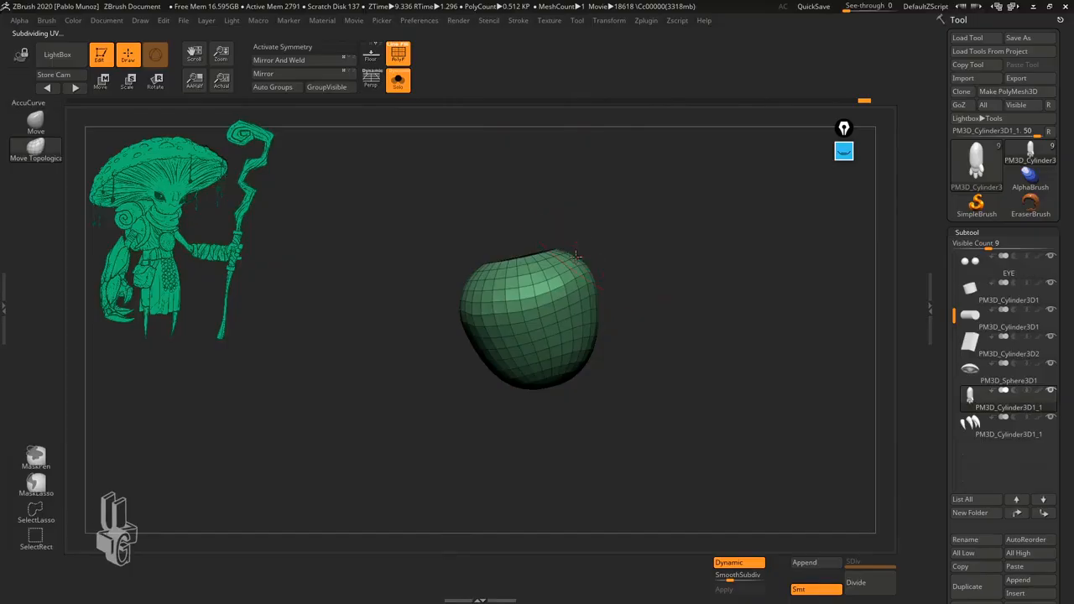
pyautogui.moveTo(537, 260); pyautogui.dragTo(470, 268)
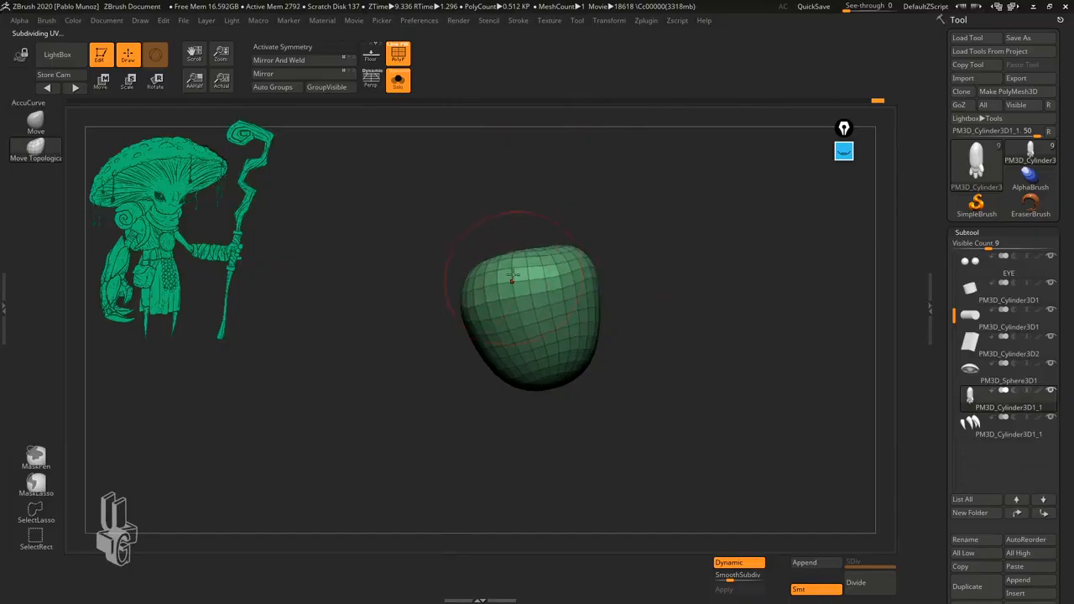
pyautogui.moveTo(593, 239); pyautogui.dragTo(599, 245, button='right')
pyautogui.moveTo(599, 245); pyautogui.dragTo(636, 258)
pyautogui.keyDown('ctrl'); pyautogui.keyDown('shift'); pyautogui.click(707, 282); pyautogui.keyUp('shift'); pyautogui.keyUp('ctrl')
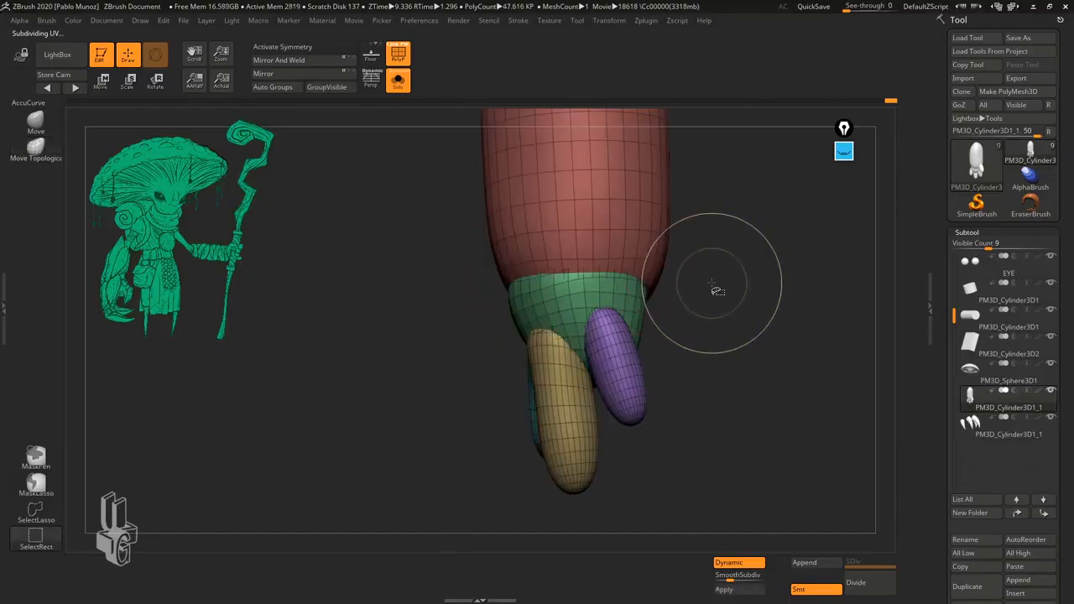
# - Refine the palm and the forearm's lower end around the wrist and thumb from several angles
pyautogui.moveTo(674, 299); pyautogui.dragTo(616, 284)
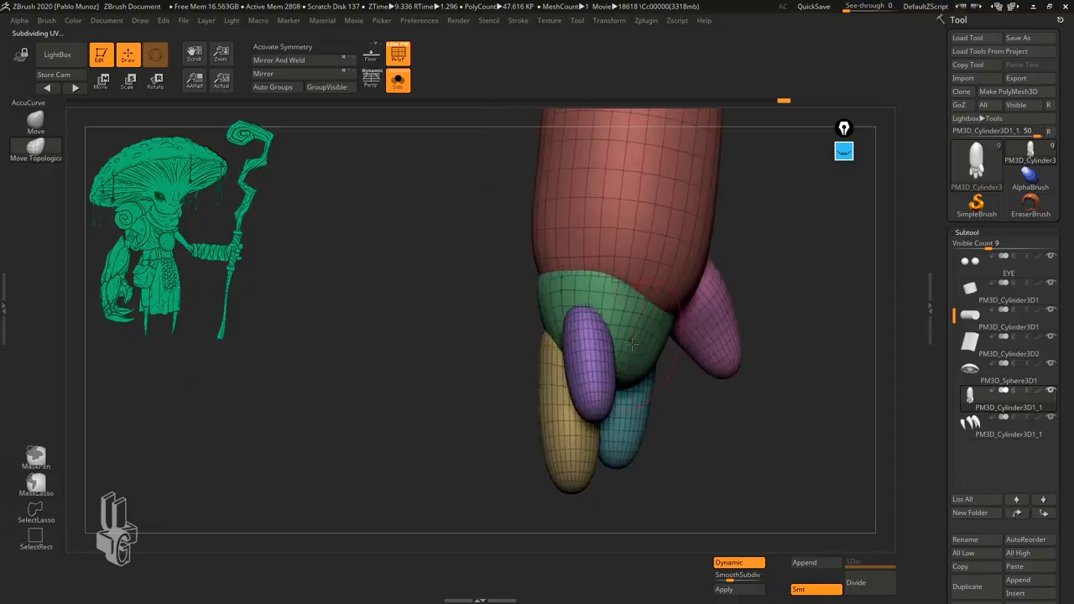
pyautogui.moveTo(763, 300); pyautogui.dragTo(628, 336)
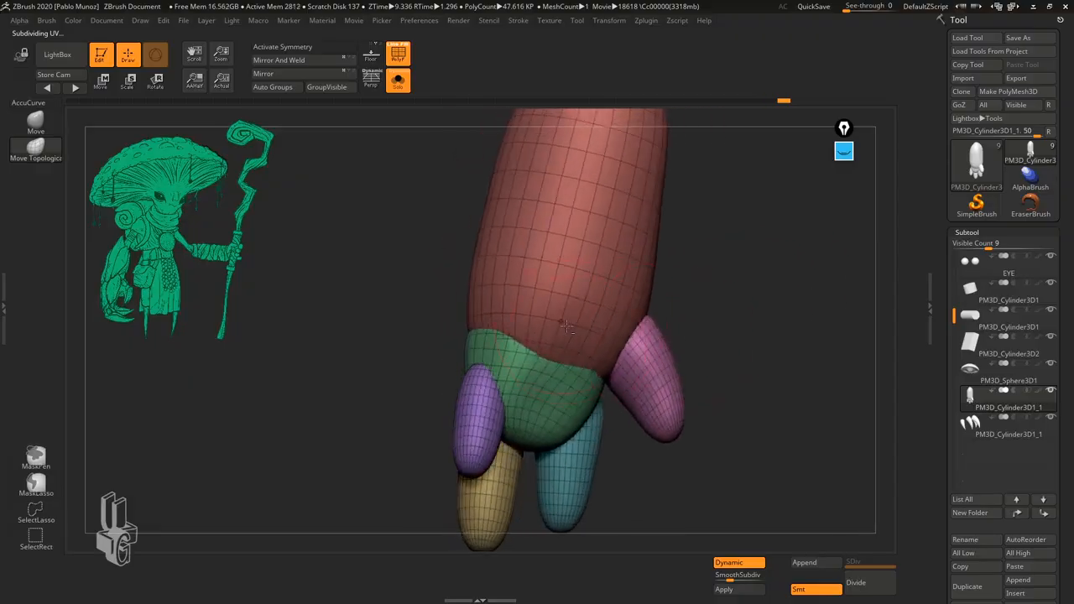
pyautogui.moveTo(726, 340); pyautogui.dragTo(572, 340)
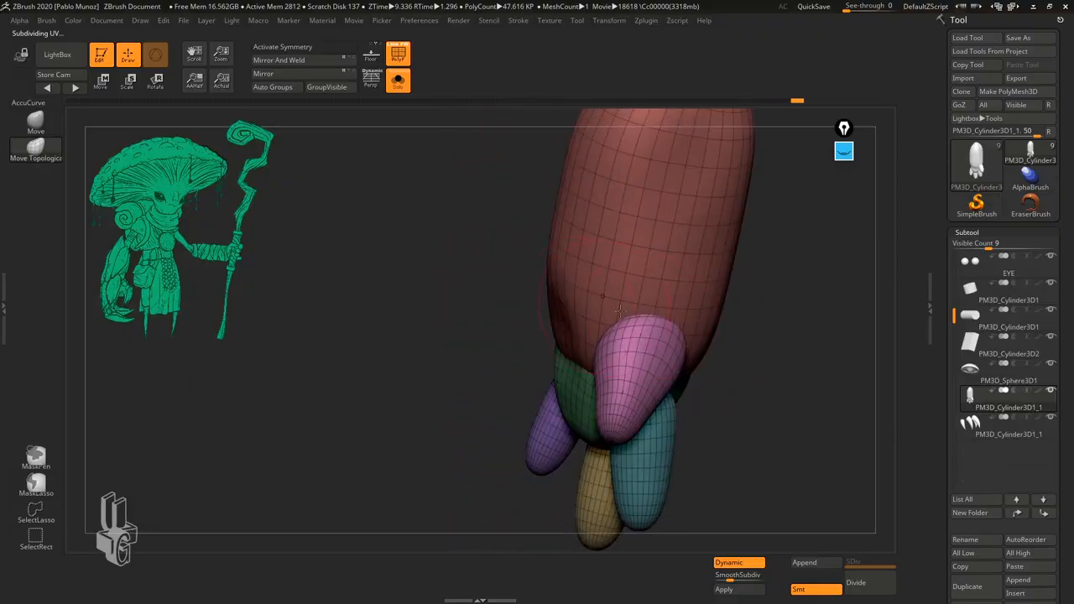
pyautogui.keyDown('alt'); pyautogui.moveTo(727, 403); pyautogui.dragTo(569, 374); pyautogui.keyUp('alt')
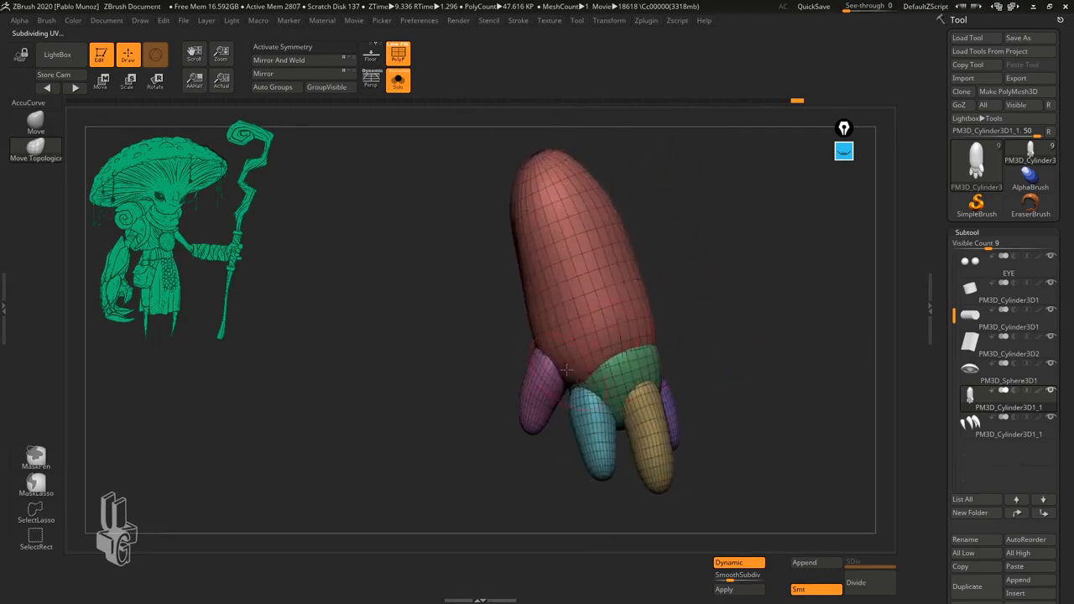
pyautogui.moveTo(657, 313); pyautogui.dragTo(689, 353)
pyautogui.moveTo(623, 313); pyautogui.dragTo(654, 326)
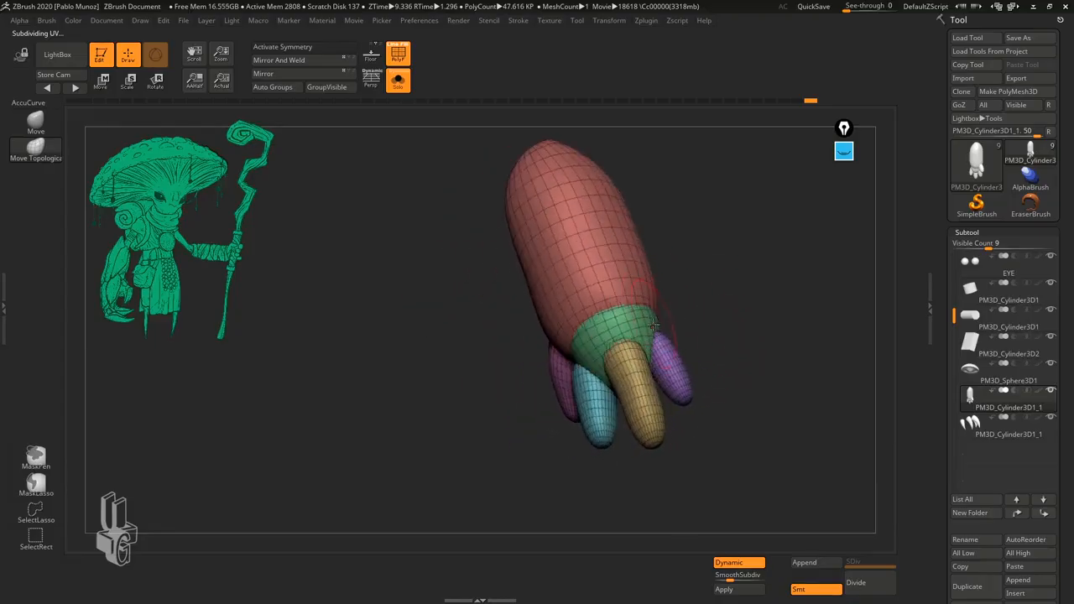
# - Reshape the forearm's silhouette along its sides and upper end with Move Topological
pyautogui.moveTo(730, 283); pyautogui.dragTo(559, 338)
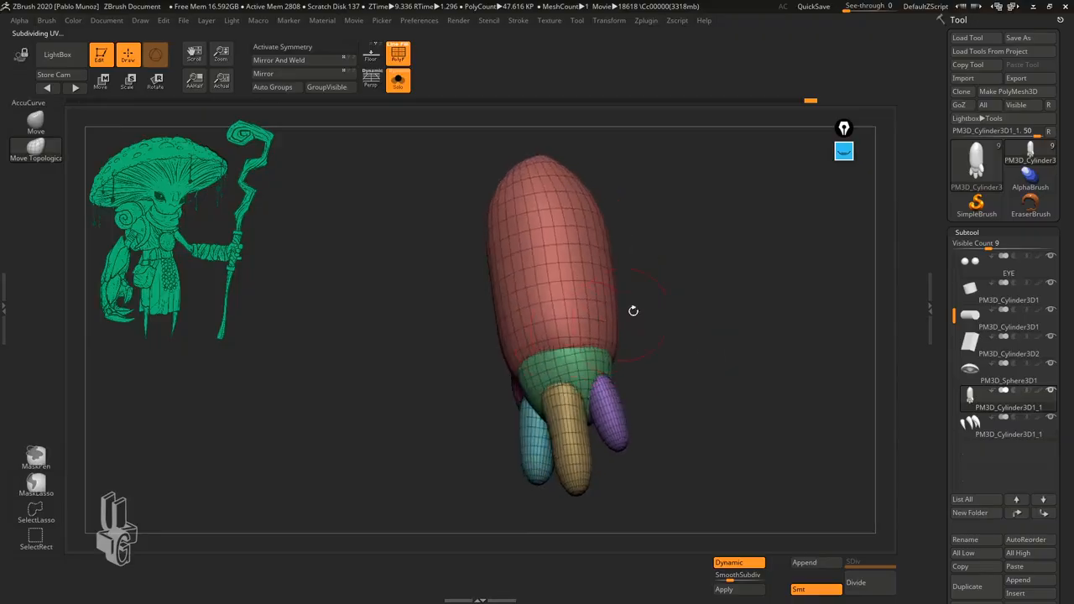
pyautogui.moveTo(633, 311); pyautogui.dragTo(579, 339)
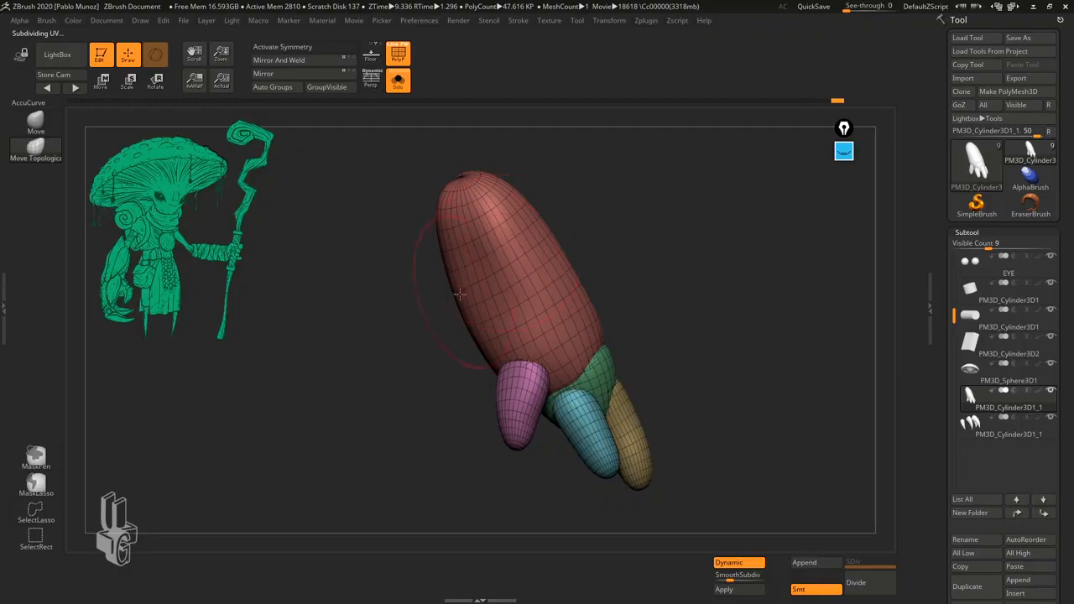
pyautogui.moveTo(460, 294); pyautogui.dragTo(630, 281)
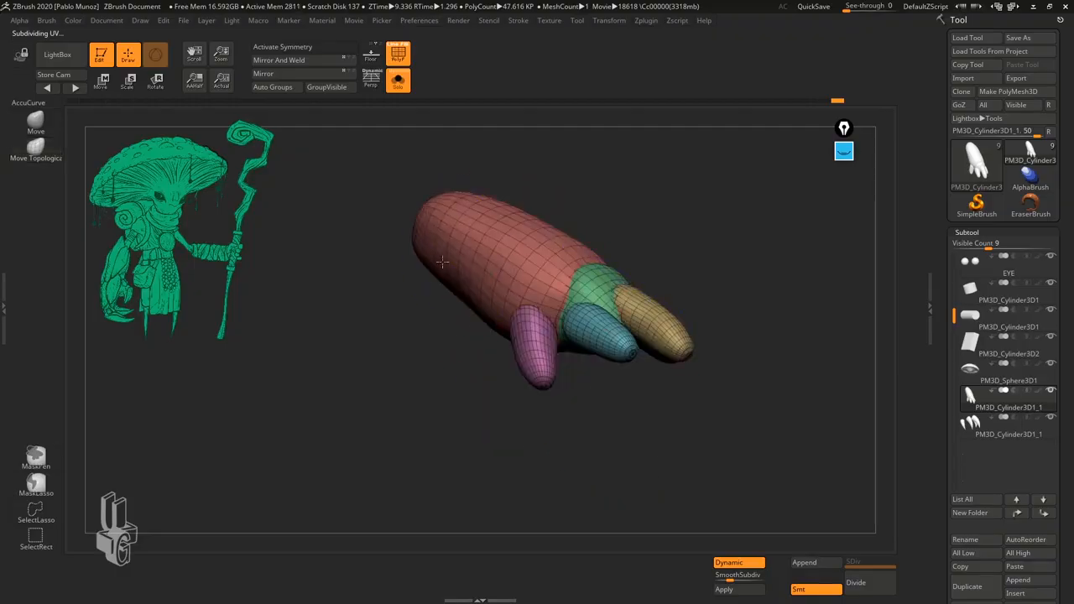
pyautogui.moveTo(475, 273); pyautogui.dragTo(512, 291)
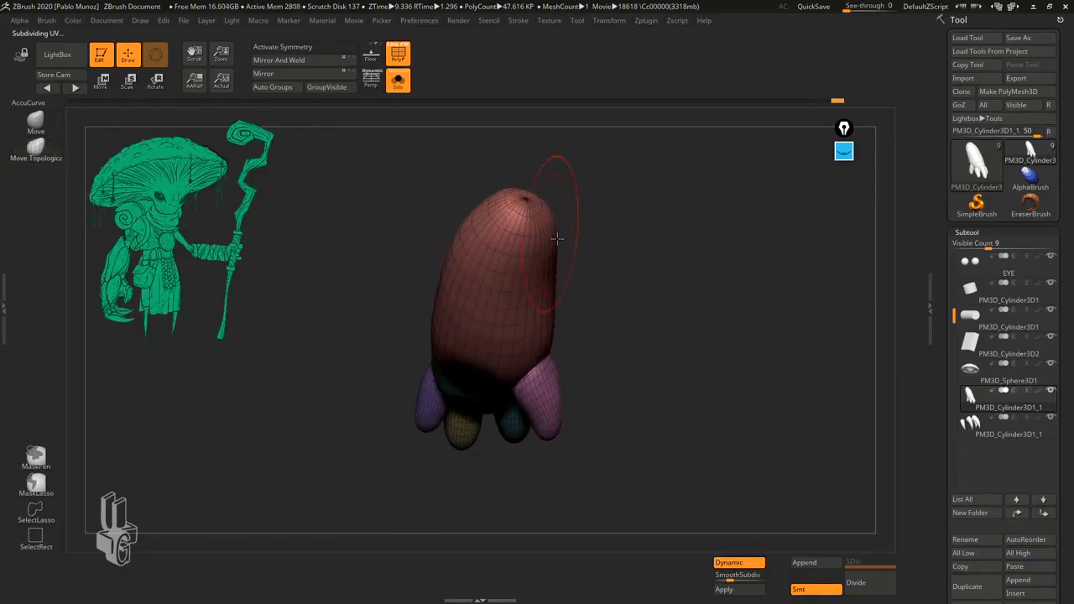
pyautogui.moveTo(557, 239); pyautogui.dragTo(629, 279)
pyautogui.moveTo(512, 275); pyautogui.dragTo(698, 350)
# - Turn off the PolyFrame display and Solo mode to show the reshaped arm with the full character
pyautogui.hotkey('shift', 'f')
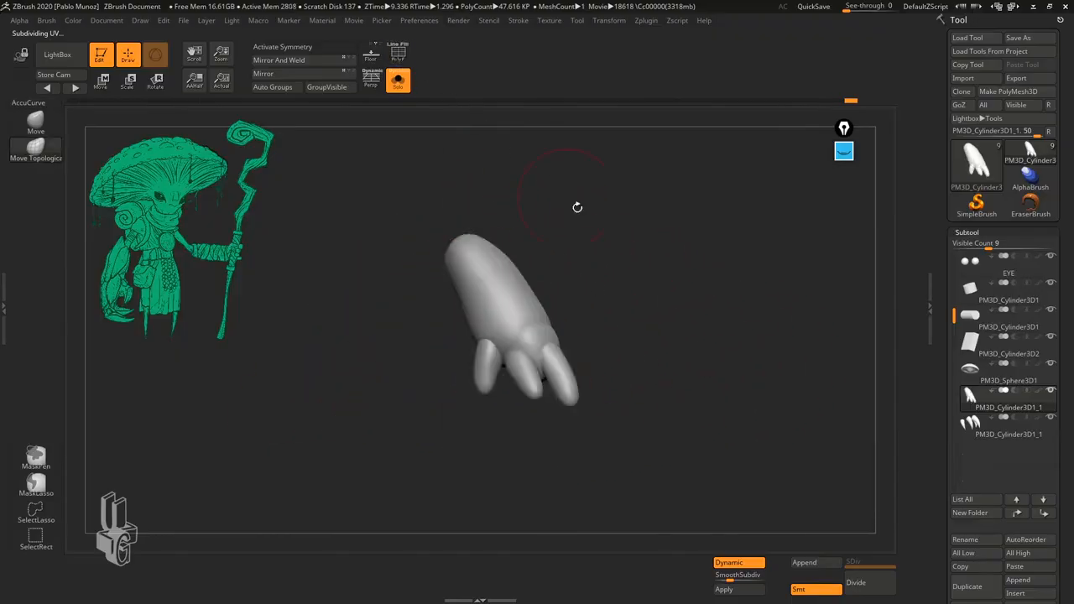
pyautogui.moveTo(576, 206); pyautogui.dragTo(613, 328)
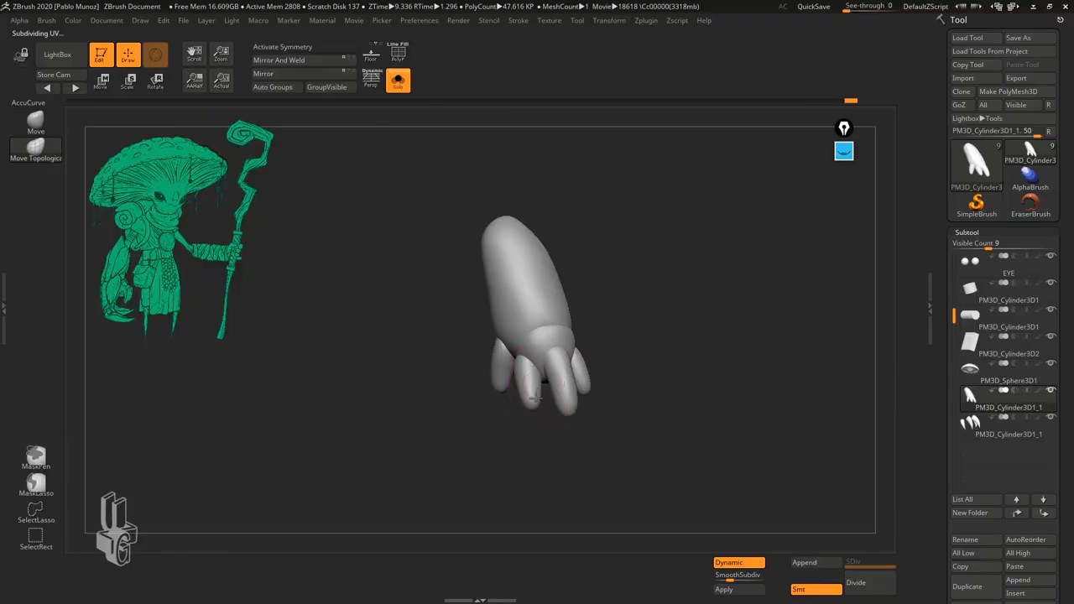
pyautogui.moveTo(536, 398); pyautogui.dragTo(564, 411)
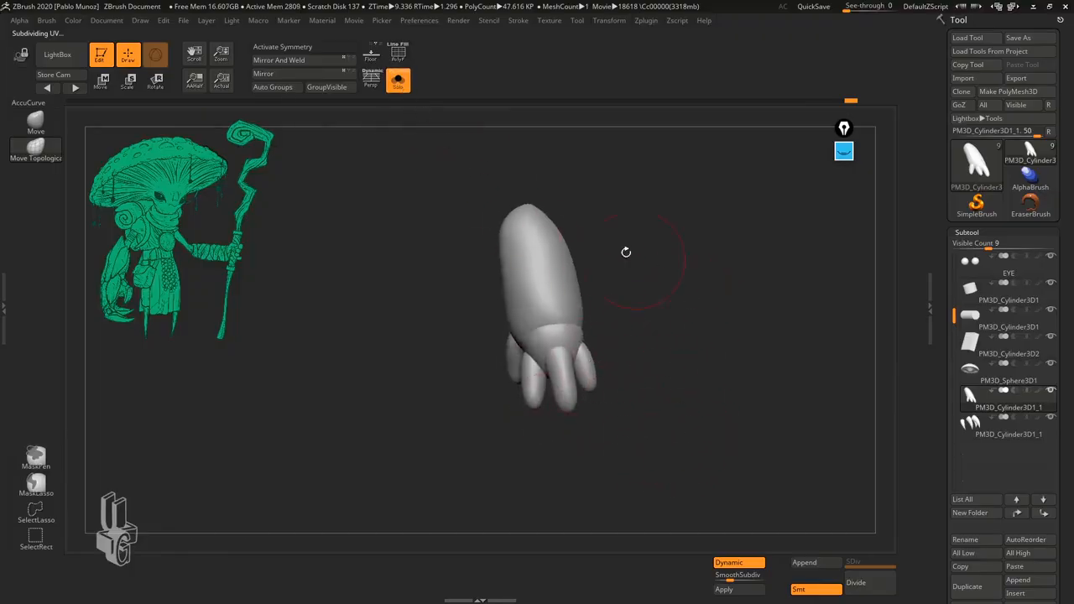
pyautogui.click(396, 85)
pyautogui.moveTo(647, 390); pyautogui.dragTo(607, 380)
pyautogui.moveTo(624, 421); pyautogui.dragTo(642, 398)
pyautogui.moveTo(624, 351); pyautogui.dragTo(645, 362)
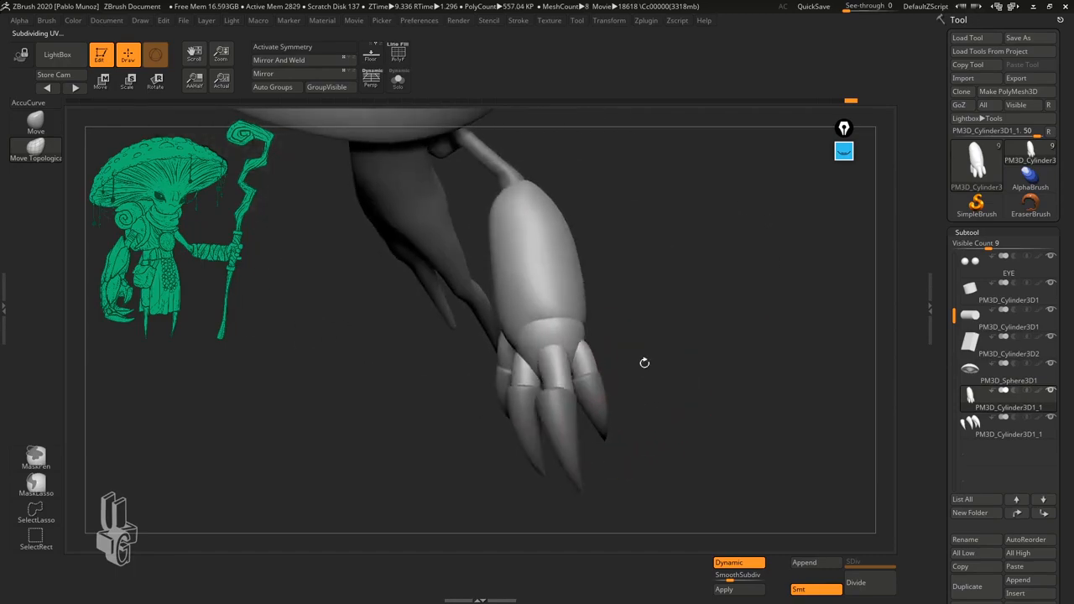
# - Select the claws subtool and isolate the outermost claw's polygroup
pyautogui.click(987, 426)
pyautogui.moveTo(806, 416); pyautogui.dragTo(631, 395)
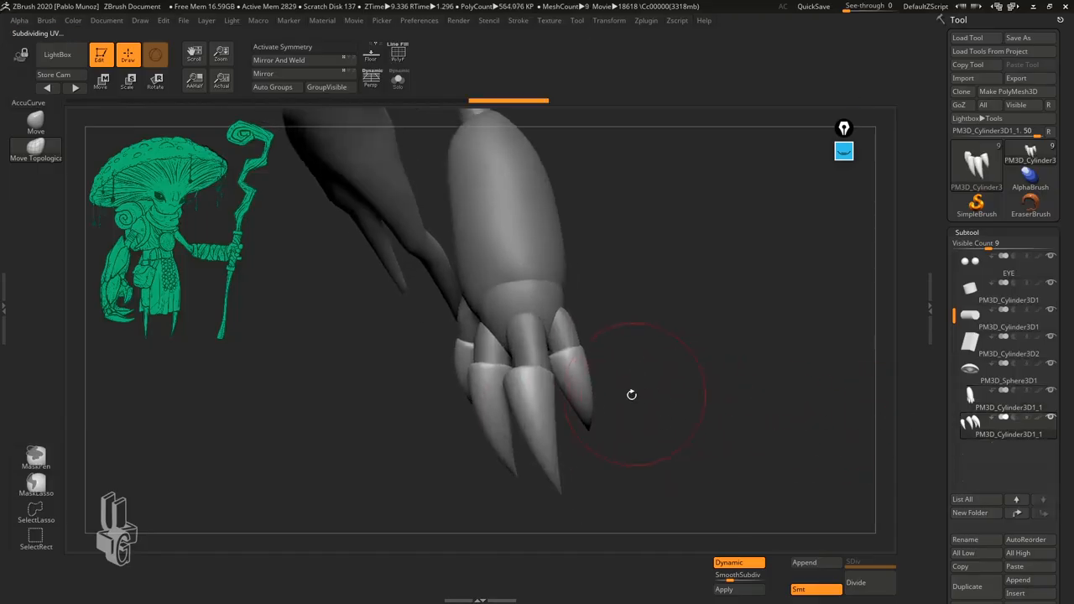
pyautogui.keyDown('ctrl'); pyautogui.keyDown('shift'); pyautogui.click(578, 370); pyautogui.keyUp('shift'); pyautogui.keyUp('ctrl')
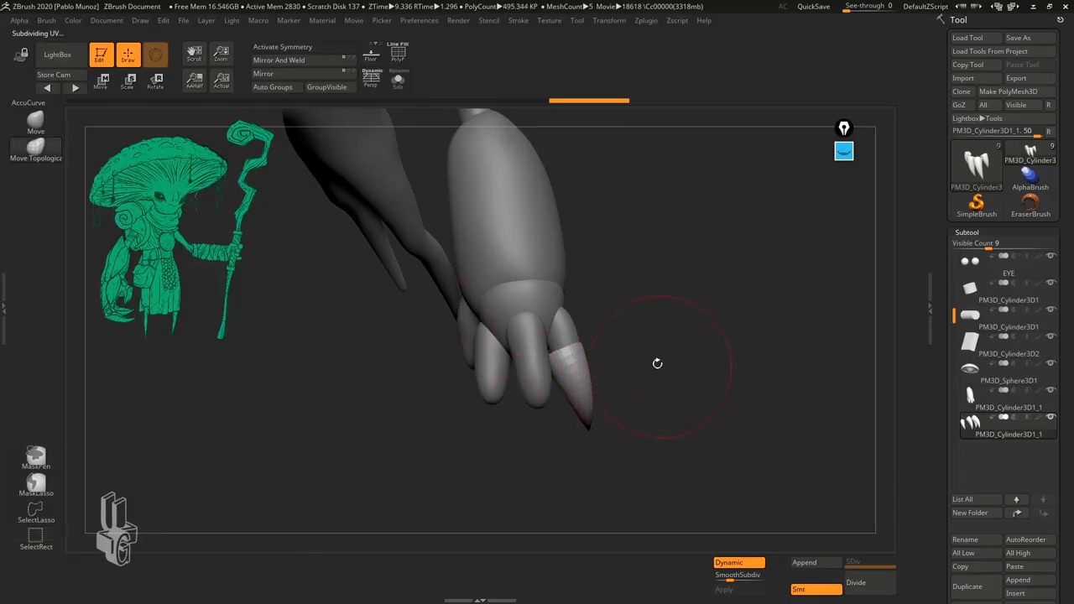
# - Centre the gizmo on the outermost claw, reset its orientation and rotate the claw to line up with its finger
pyautogui.click(103, 81)
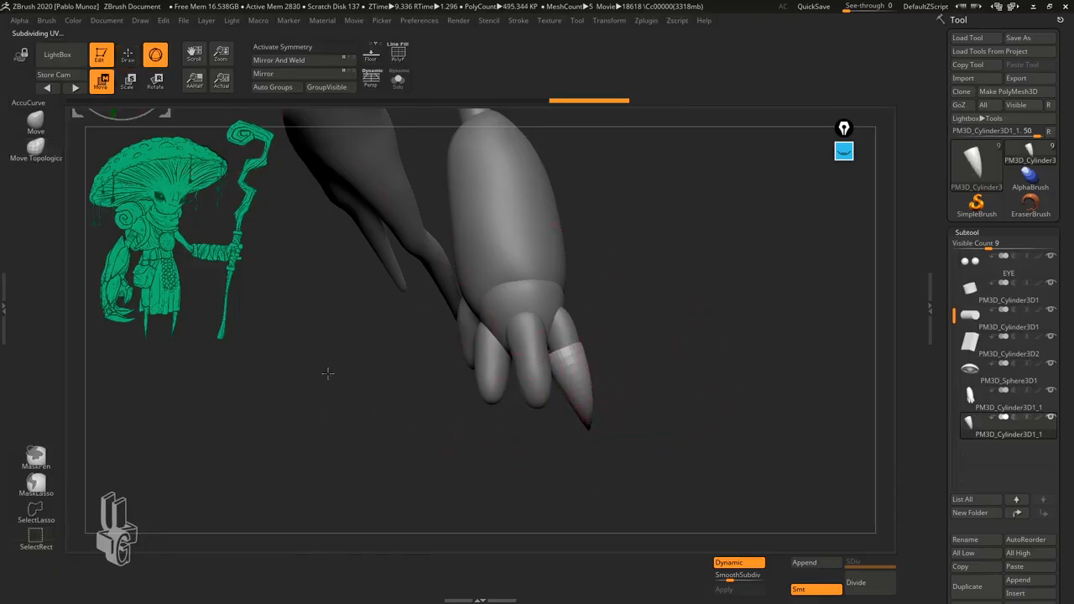
pyautogui.moveTo(594, 281); pyautogui.dragTo(672, 353)
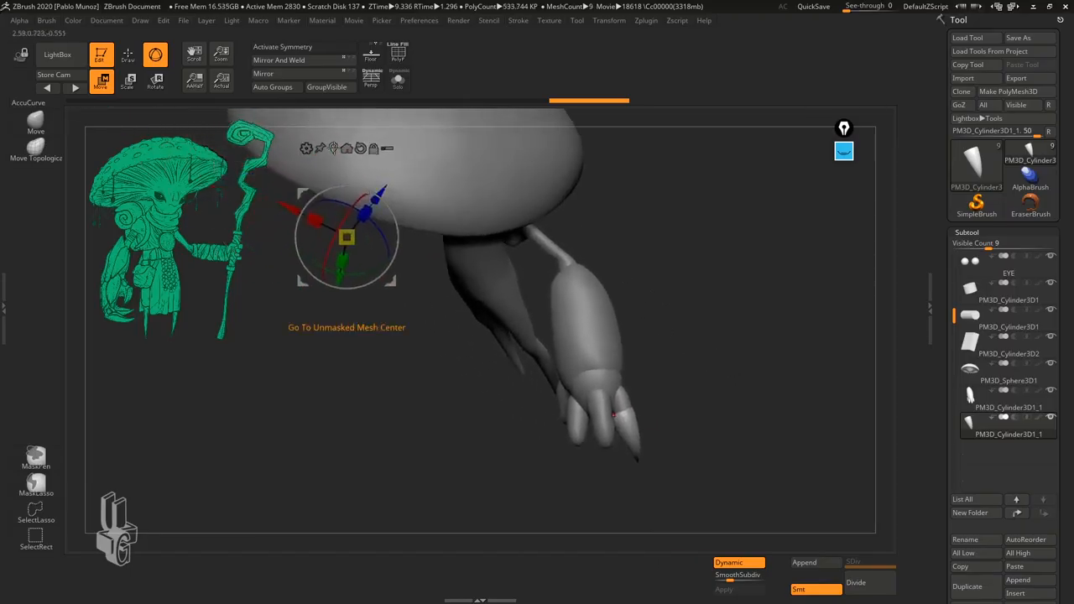
pyautogui.click(333, 148)
pyautogui.keyDown('alt'); pyautogui.moveTo(714, 391); pyautogui.dragTo(605, 391); pyautogui.keyUp('alt')
pyautogui.moveTo(639, 311); pyautogui.dragTo(636, 294)
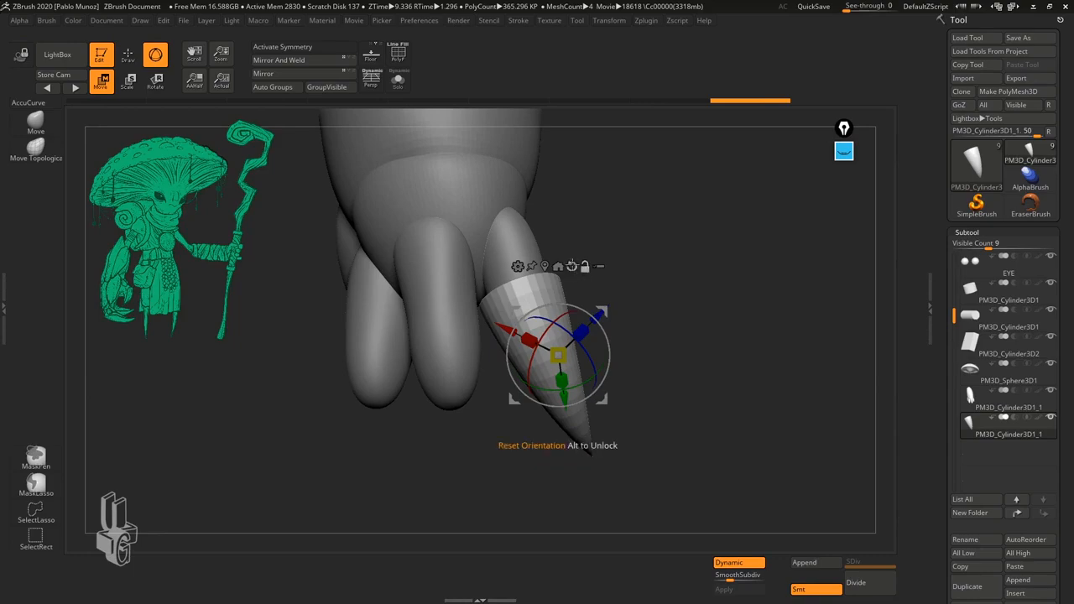
pyautogui.click(572, 266)
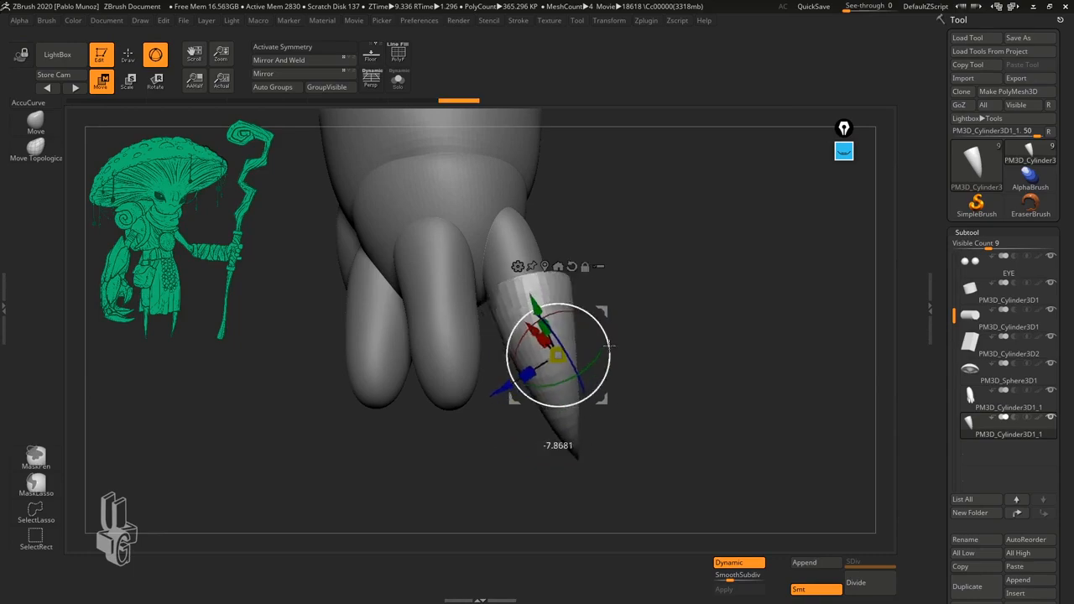
pyautogui.moveTo(601, 351)
pyautogui.mouseDown()
pyautogui.moveTo(629, 427)
pyautogui.moveTo(660, 376)
pyautogui.moveTo(592, 366)
pyautogui.mouseUp()
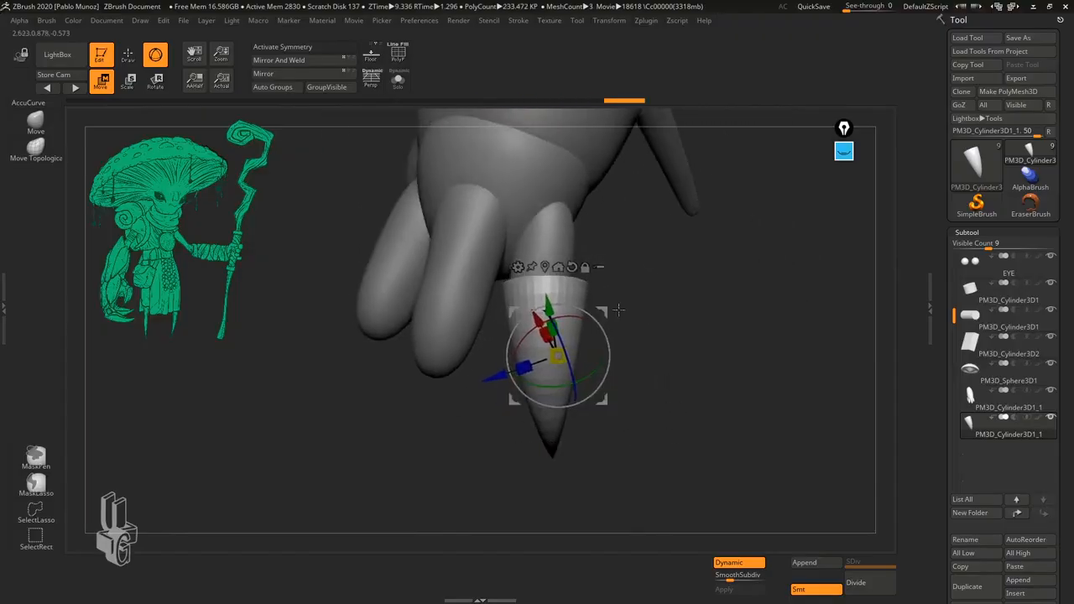
pyautogui.press('q')
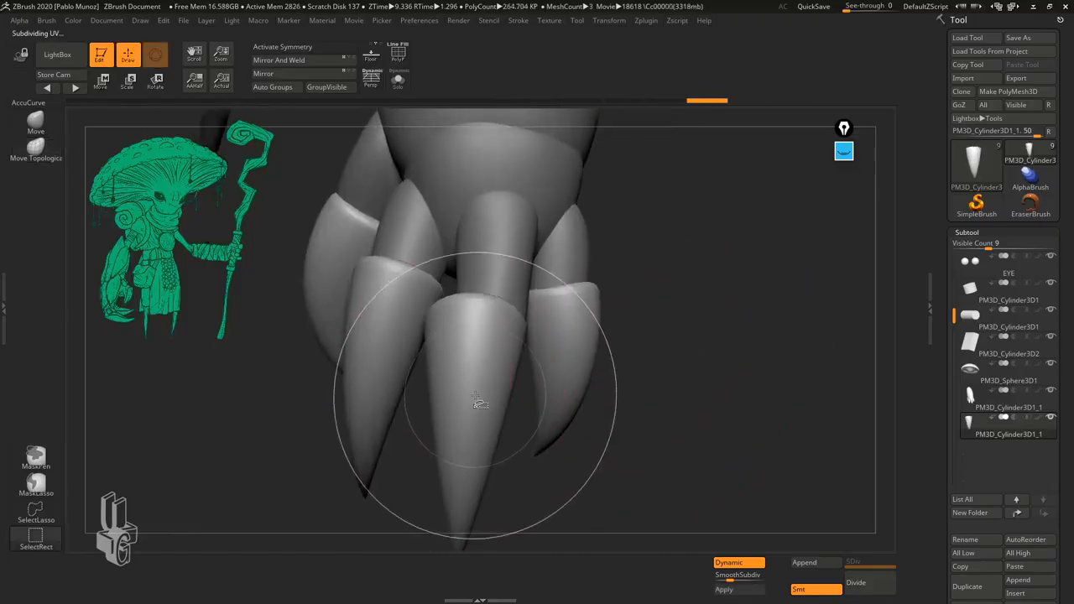
# - Isolate the adjacent finger's claw polygroup and centre the transform gizmo on it
pyautogui.keyDown('ctrl'); pyautogui.keyDown('shift'); pyautogui.click(502, 410); pyautogui.keyUp('shift'); pyautogui.keyUp('ctrl')
pyautogui.press('w')
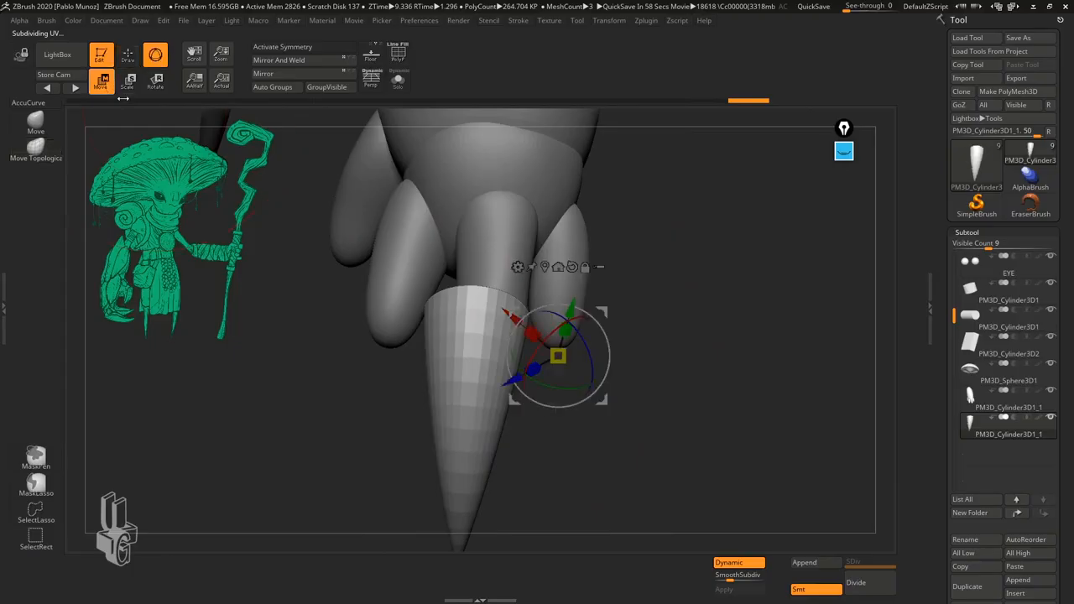
pyautogui.click(558, 267)
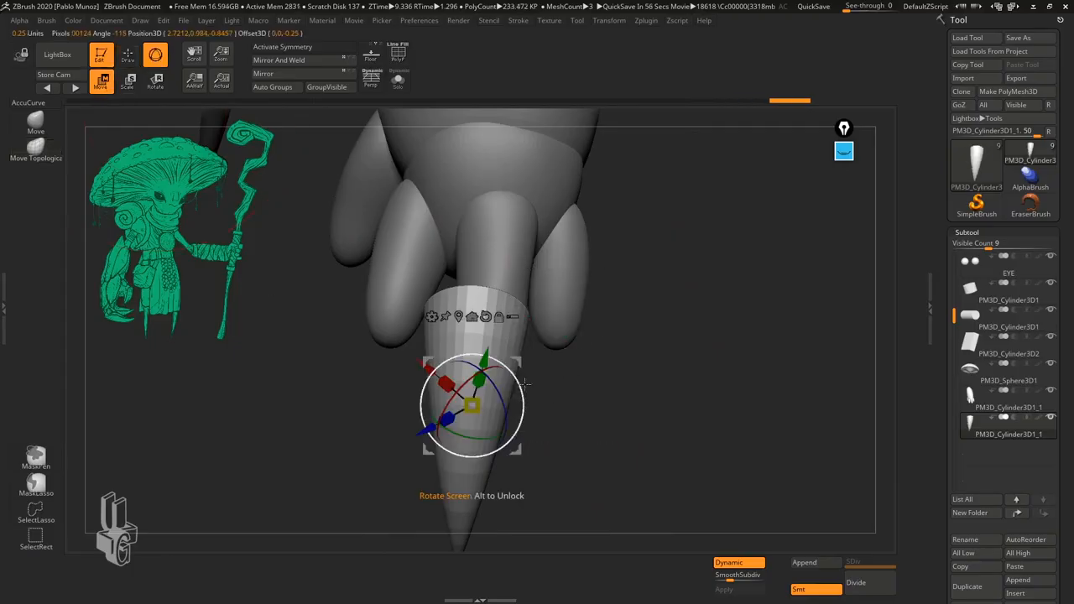
pyautogui.moveTo(638, 370)
pyautogui.mouseDown()
pyautogui.moveTo(540, 398)
pyautogui.moveTo(572, 389)
pyautogui.moveTo(544, 340)
pyautogui.moveTo(647, 367)
pyautogui.mouseUp()
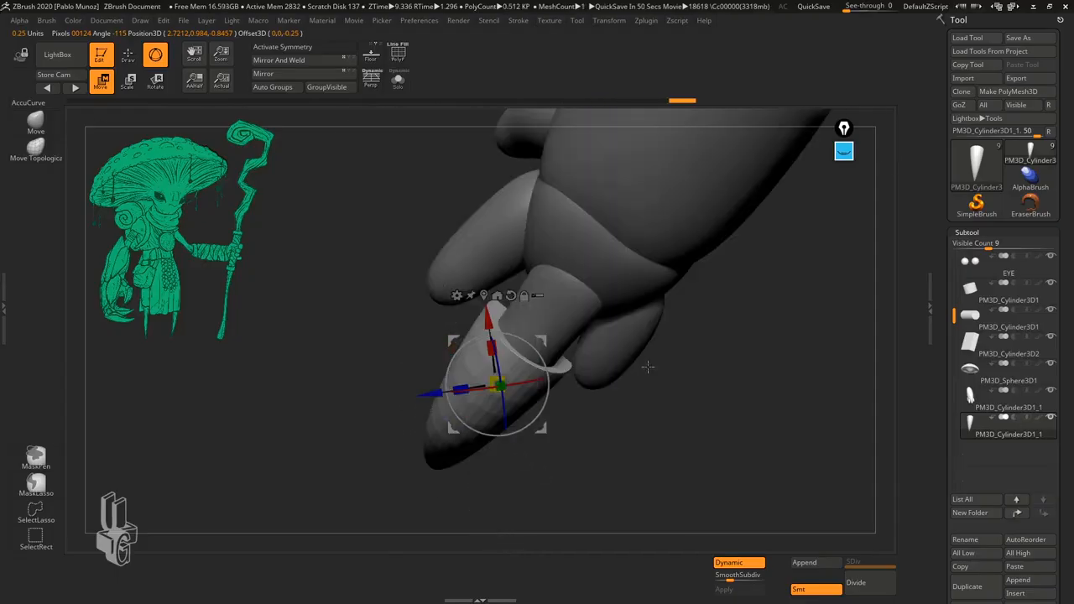
# - Reset the gizmo's orientation, rotate the isolated claw to follow its finger, and show all claws again
pyautogui.moveTo(619, 421); pyautogui.dragTo(604, 416)
pyautogui.moveTo(543, 428); pyautogui.dragTo(576, 376)
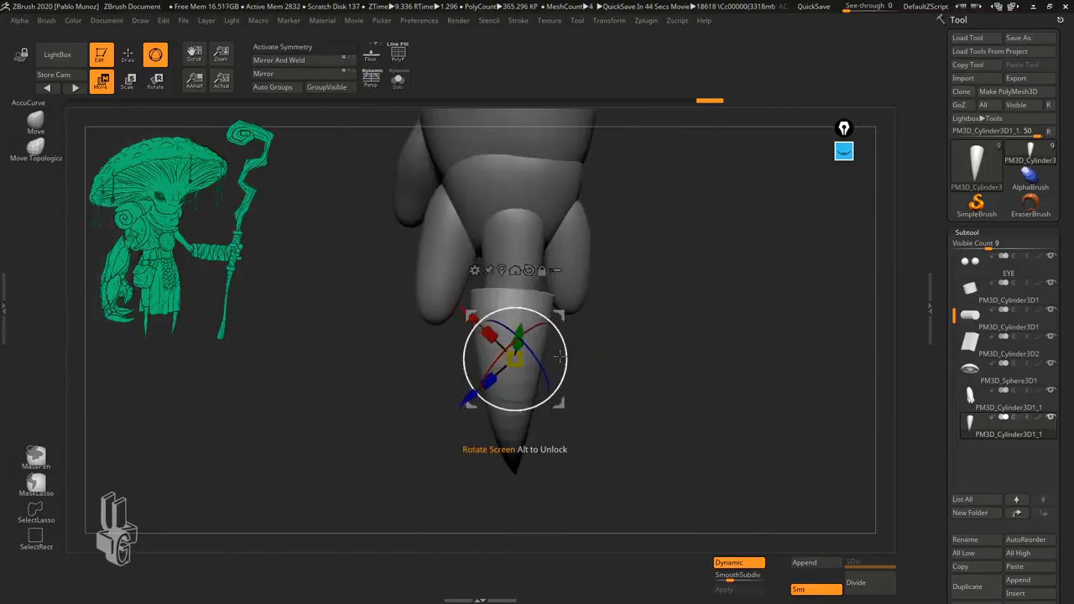
pyautogui.keyDown('alt'); pyautogui.click(529, 270); pyautogui.keyUp('alt')
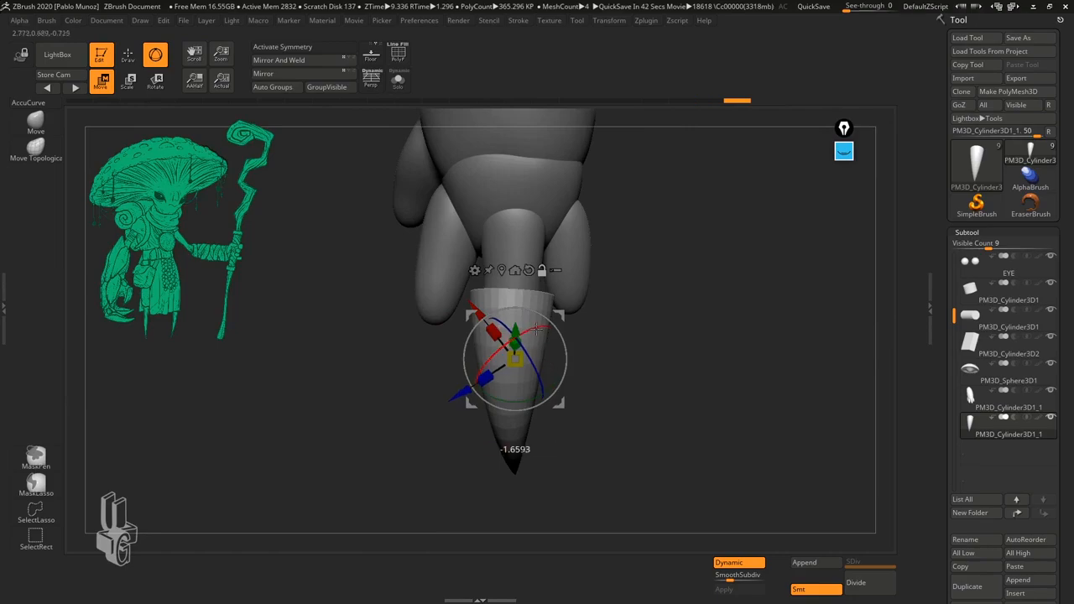
pyautogui.moveTo(537, 329); pyautogui.dragTo(567, 362)
pyautogui.moveTo(517, 292); pyautogui.dragTo(619, 268)
pyautogui.click(128, 54)
pyautogui.keyDown('ctrl'); pyautogui.keyDown('shift'); pyautogui.click(683, 344); pyautogui.keyUp('shift'); pyautogui.keyUp('ctrl')
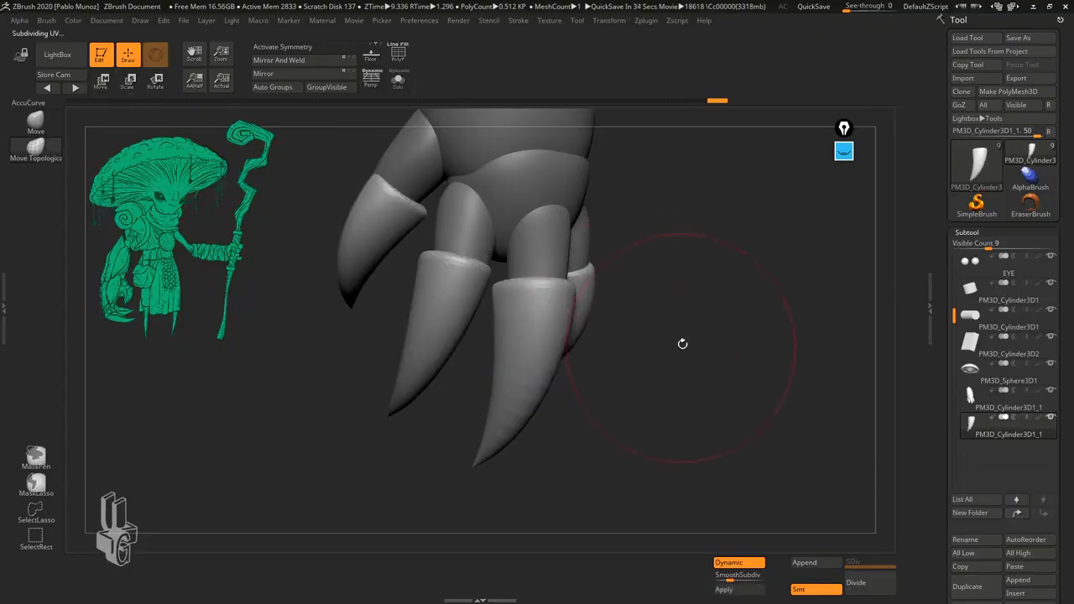
# - Isolate the thumb's claw, centre the gizmo on it and rotate it to follow the thumb
pyautogui.moveTo(683, 343)
pyautogui.mouseDown()
pyautogui.moveTo(662, 338)
pyautogui.moveTo(691, 312)
pyautogui.moveTo(681, 291)
pyautogui.moveTo(691, 343)
pyautogui.moveTo(588, 344)
pyautogui.moveTo(509, 370)
pyautogui.moveTo(549, 388)
pyautogui.moveTo(537, 384)
pyautogui.moveTo(531, 406)
pyautogui.mouseUp()
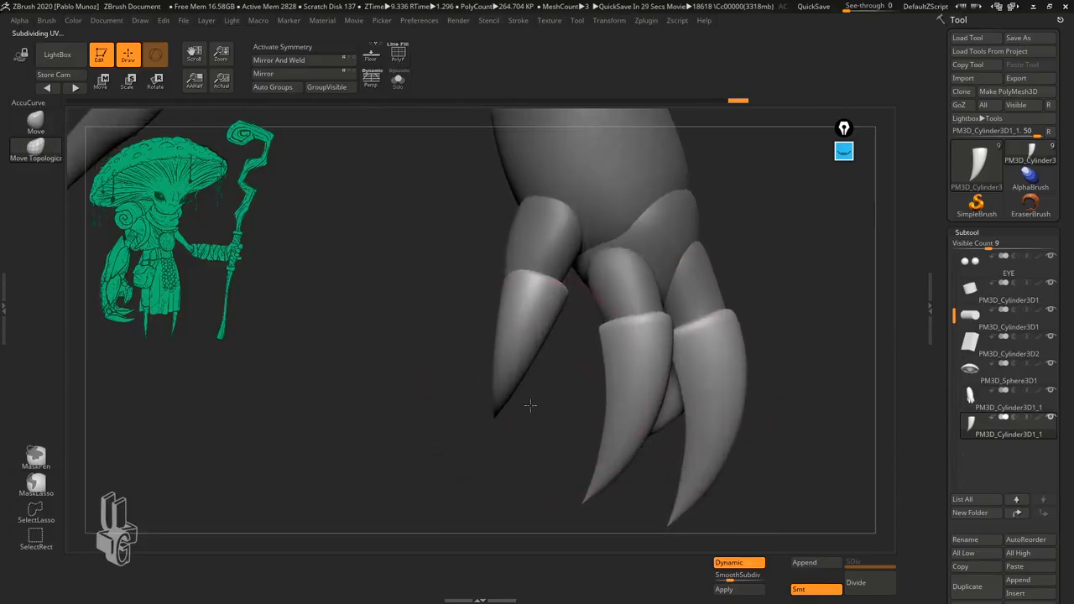
pyautogui.keyDown('ctrl'); pyautogui.keyDown('shift'); pyautogui.click(528, 307); pyautogui.keyUp('shift'); pyautogui.keyUp('ctrl')
pyautogui.click(102, 80)
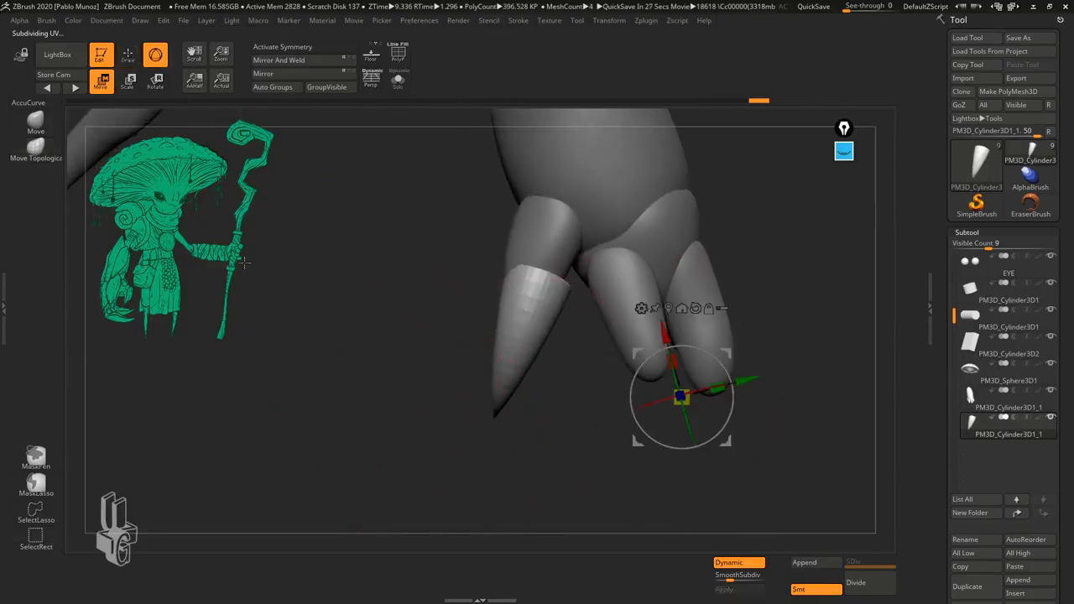
pyautogui.click(669, 309)
pyautogui.moveTo(558, 361); pyautogui.dragTo(554, 418)
pyautogui.moveTo(558, 344); pyautogui.dragTo(558, 344)
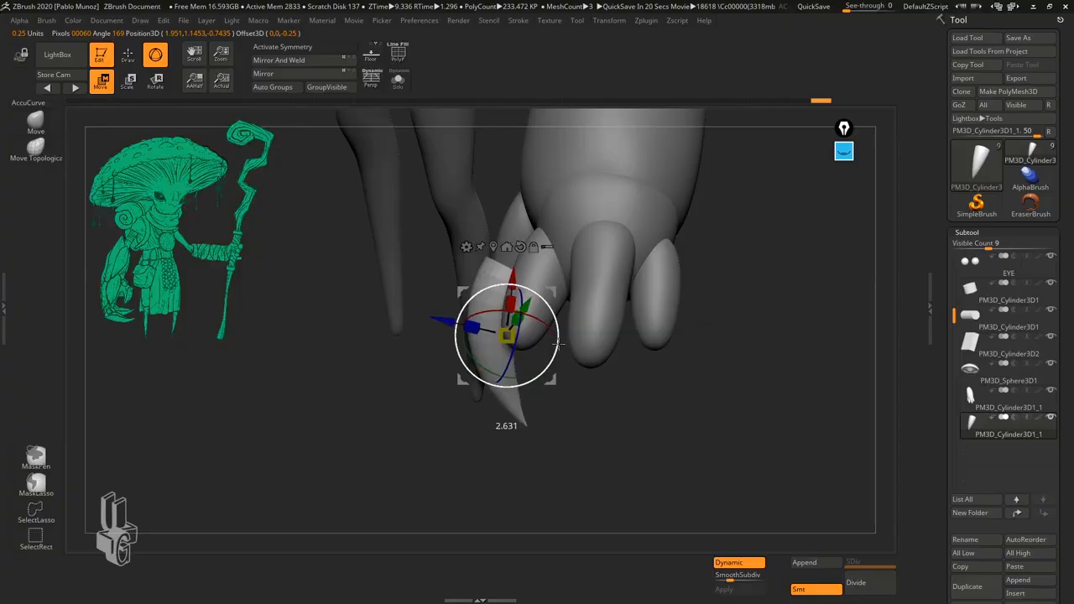
pyautogui.press('q')
pyautogui.moveTo(276, 377)
pyautogui.mouseDown()
pyautogui.moveTo(462, 432)
pyautogui.moveTo(750, 355)
pyautogui.moveTo(672, 348)
pyautogui.mouseUp()
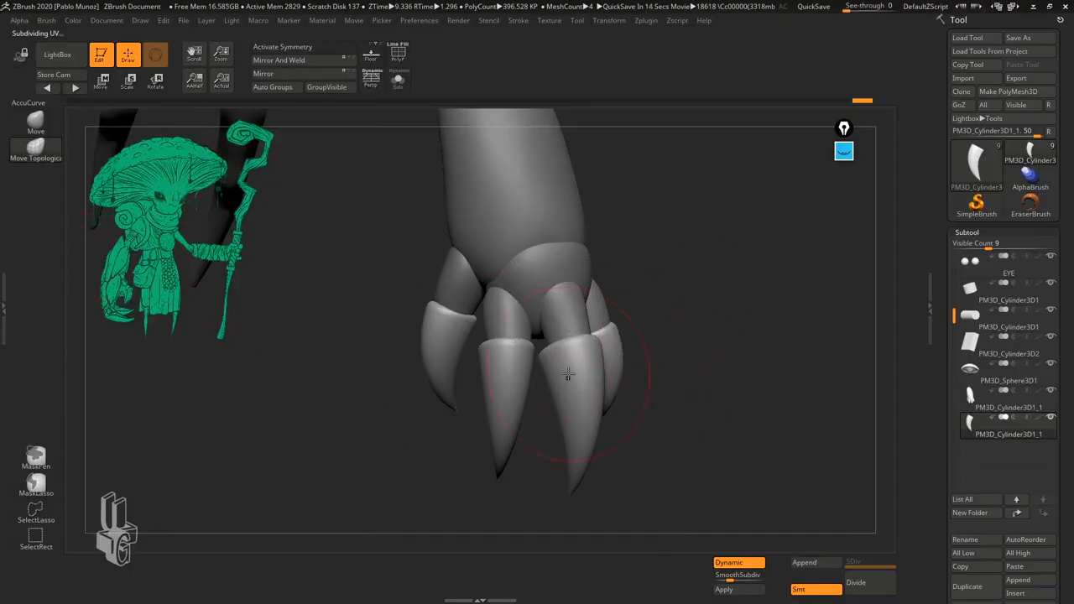
# - Pull the upper edges of the middle and outermost claws up over their fingers with Move Topological
pyautogui.moveTo(638, 344)
pyautogui.mouseDown()
pyautogui.moveTo(664, 333)
pyautogui.moveTo(535, 360)
pyautogui.mouseUp()
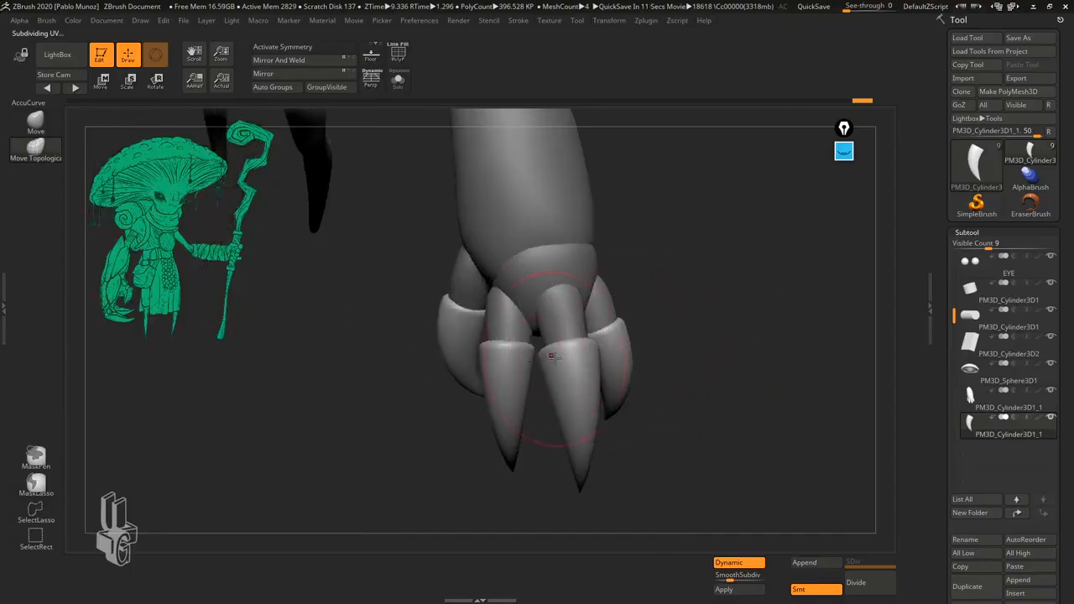
pyautogui.keyDown('ctrl'); pyautogui.moveTo(569, 347); pyautogui.dragTo(593, 359, button='right'); pyautogui.keyUp('ctrl')
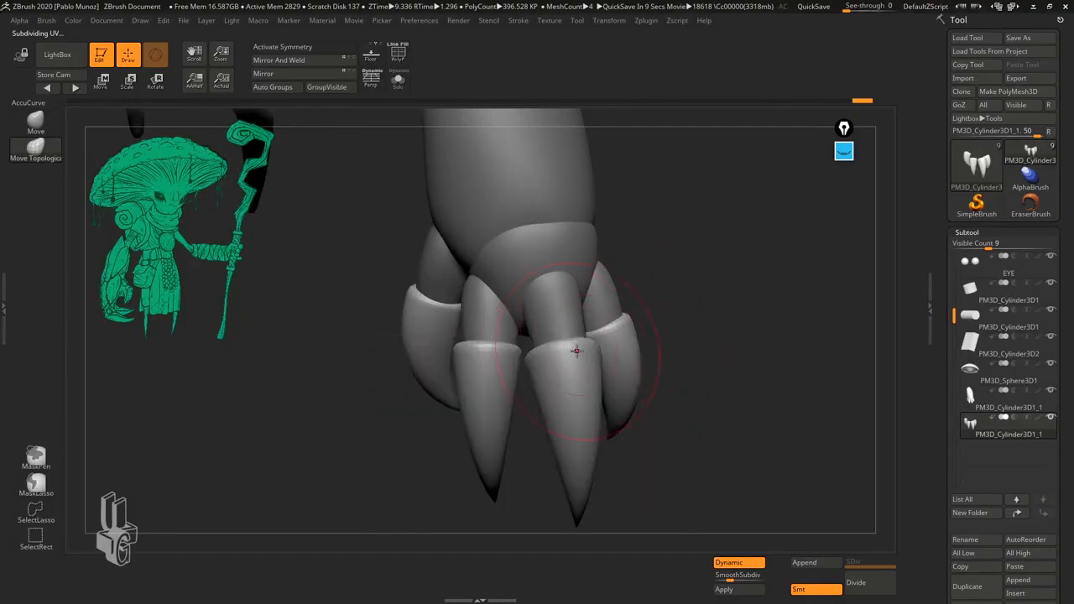
pyautogui.moveTo(575, 293); pyautogui.dragTo(638, 304, button='right')
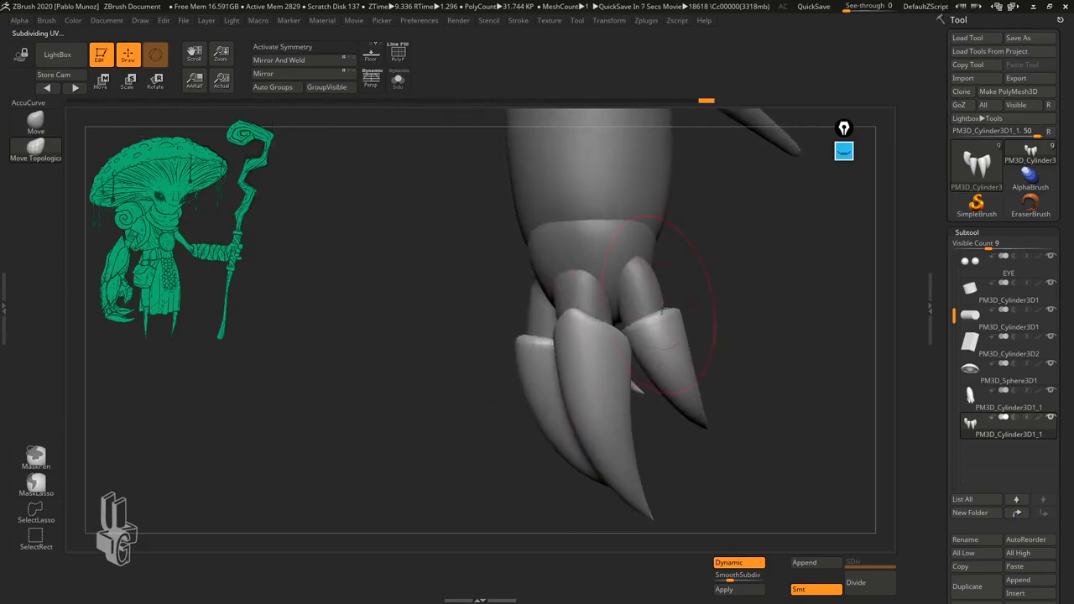
pyautogui.moveTo(650, 323); pyautogui.dragTo(638, 291)
pyautogui.moveTo(661, 323)
pyautogui.mouseDown(button='right')
pyautogui.moveTo(647, 318)
pyautogui.moveTo(657, 300)
pyautogui.mouseUp(button='right')
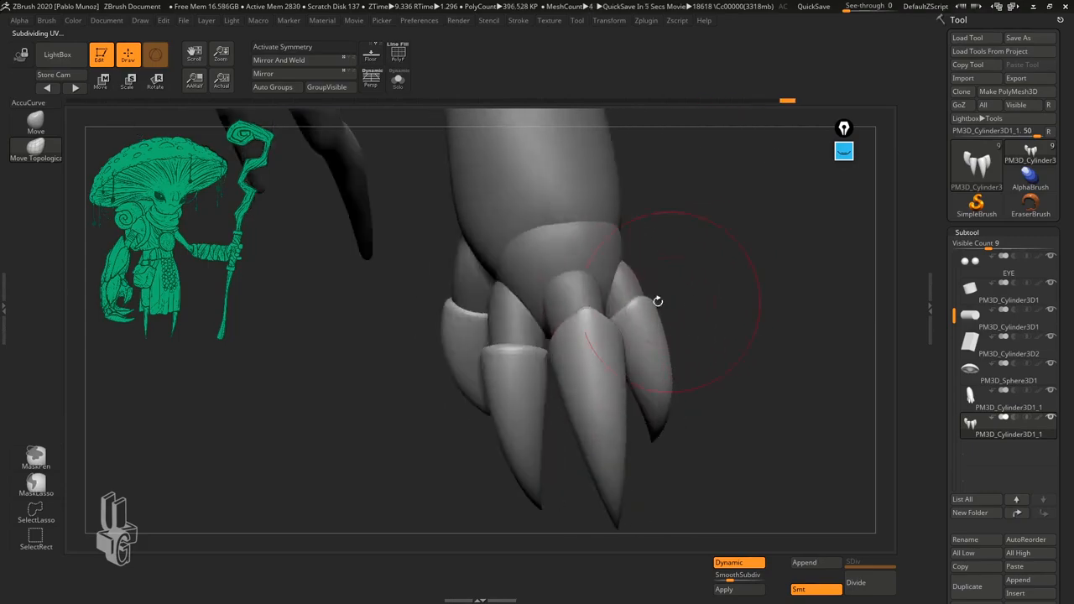
# - Pull the upper edges of the remaining finger's claw and the thumb's claw up over the digits with Move Topological
pyautogui.rightClick(542, 348)
pyautogui.moveTo(520, 350); pyautogui.dragTo(500, 349)
pyautogui.moveTo(544, 331); pyautogui.dragTo(579, 336, button='right')
pyautogui.moveTo(511, 350); pyautogui.dragTo(509, 324)
pyautogui.moveTo(509, 325); pyautogui.dragTo(571, 329, button='right')
pyautogui.moveTo(504, 330); pyautogui.dragTo(505, 322)
pyautogui.moveTo(503, 323); pyautogui.dragTo(392, 311, button='right')
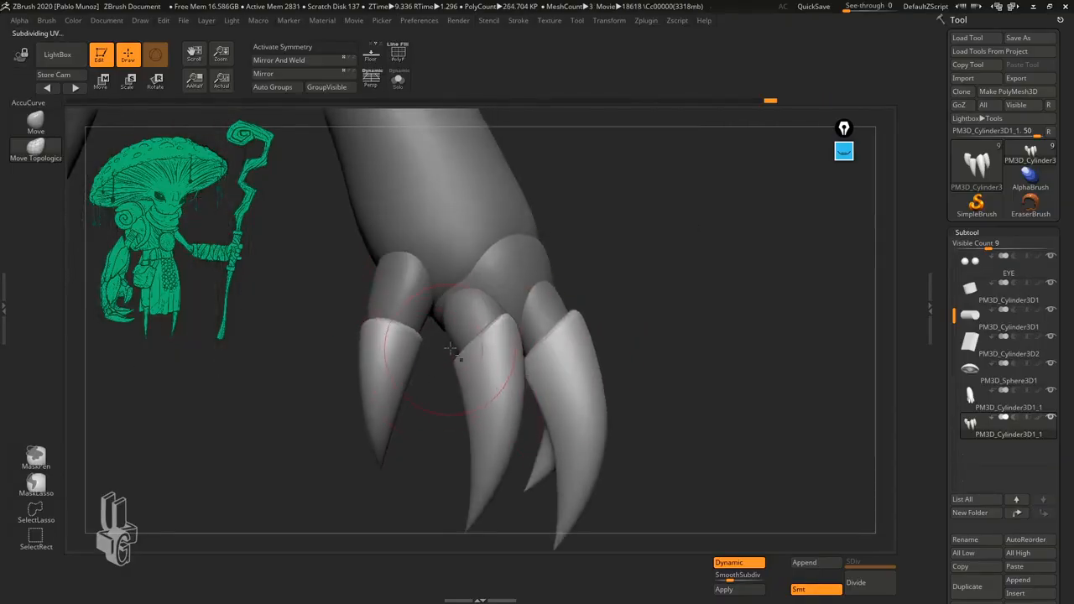
pyautogui.moveTo(451, 349); pyautogui.dragTo(538, 333, button='right')
pyautogui.moveTo(519, 393); pyautogui.dragTo(506, 396, button='right')
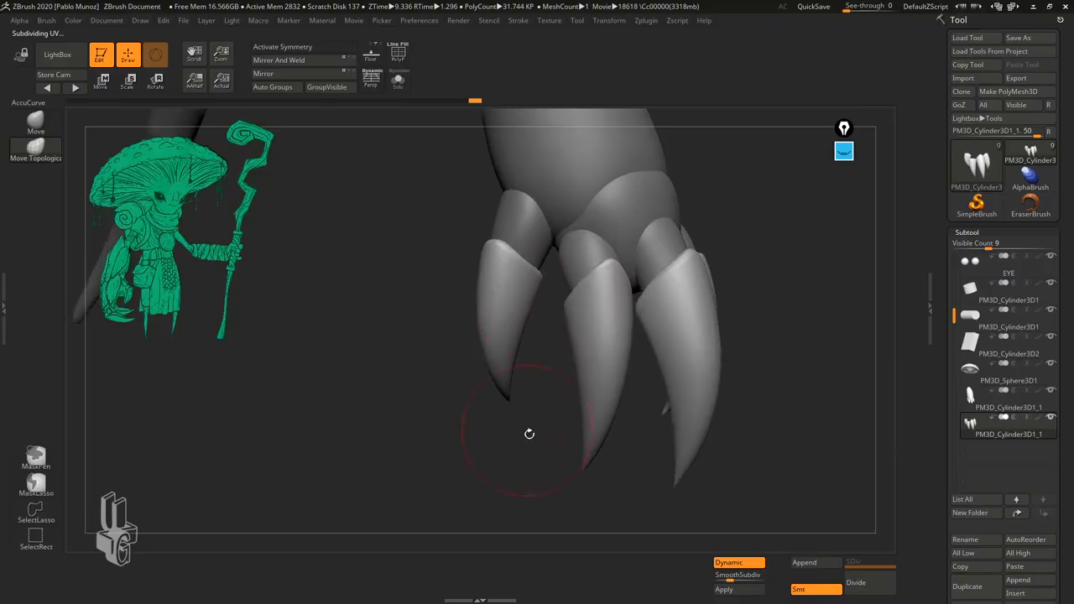
# - Select the neck cylinder subtool on the full character and isolate it in Solo mode
pyautogui.moveTo(528, 499); pyautogui.dragTo(563, 402, button='right')
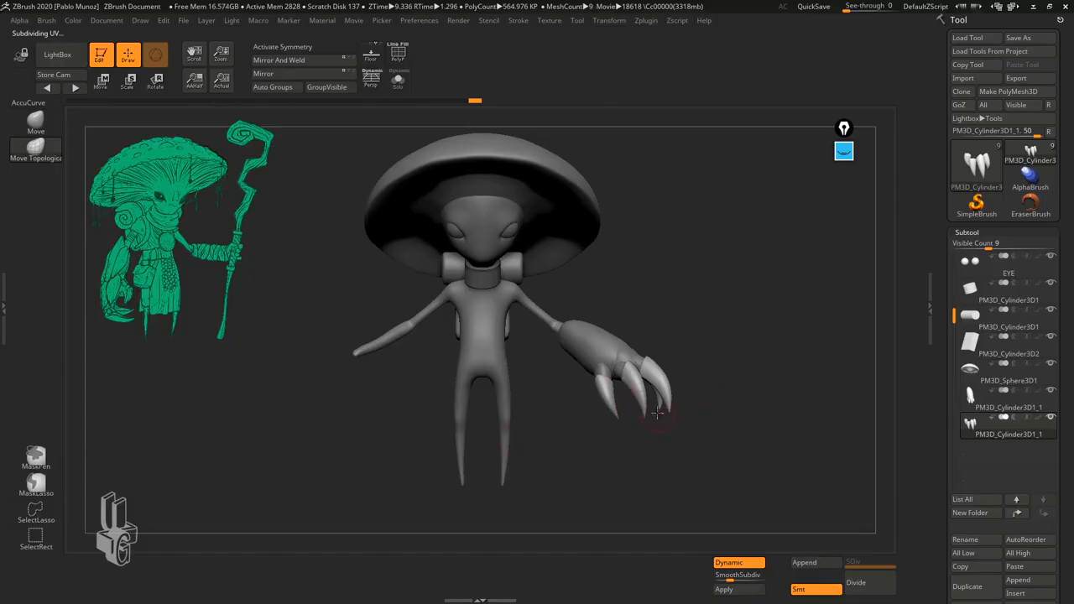
pyautogui.moveTo(657, 412); pyautogui.dragTo(535, 398, button='right')
pyautogui.moveTo(626, 291); pyautogui.dragTo(571, 309, button='right')
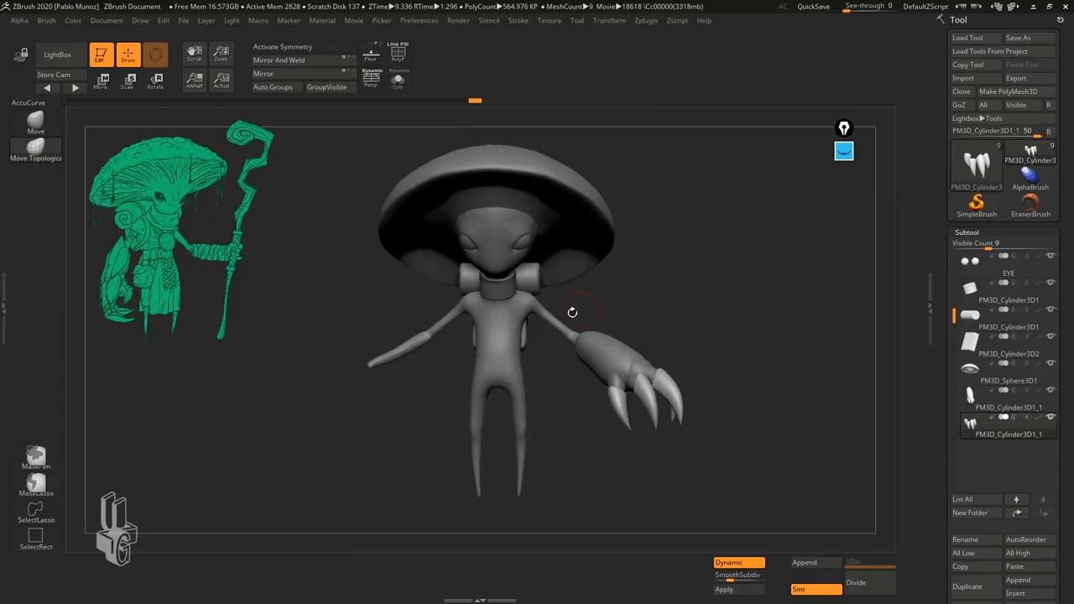
pyautogui.moveTo(648, 340); pyautogui.dragTo(592, 356, button='right')
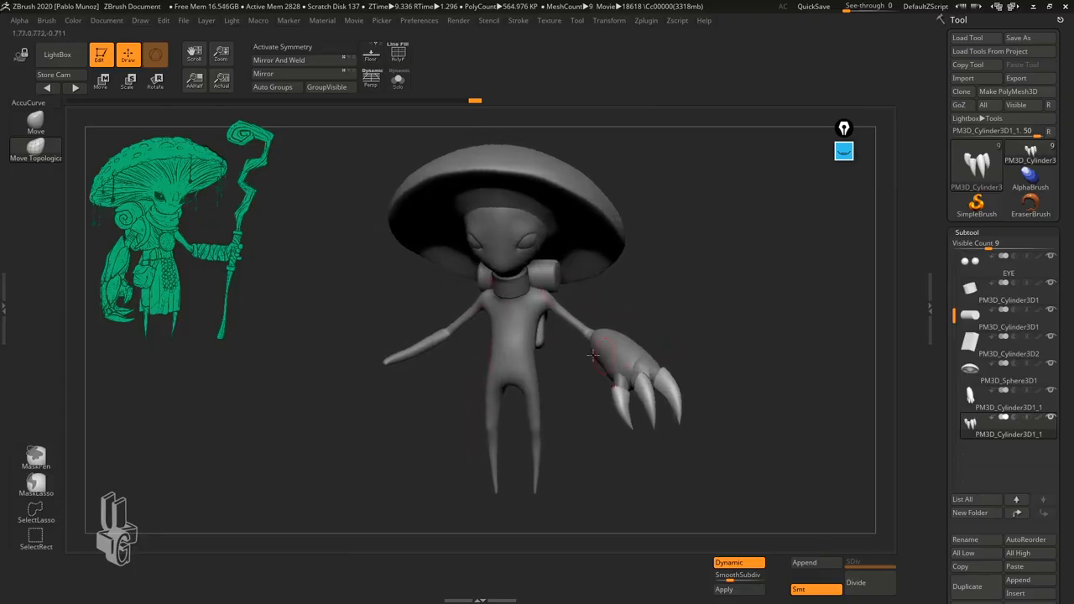
pyautogui.moveTo(643, 270); pyautogui.dragTo(567, 344, button='right')
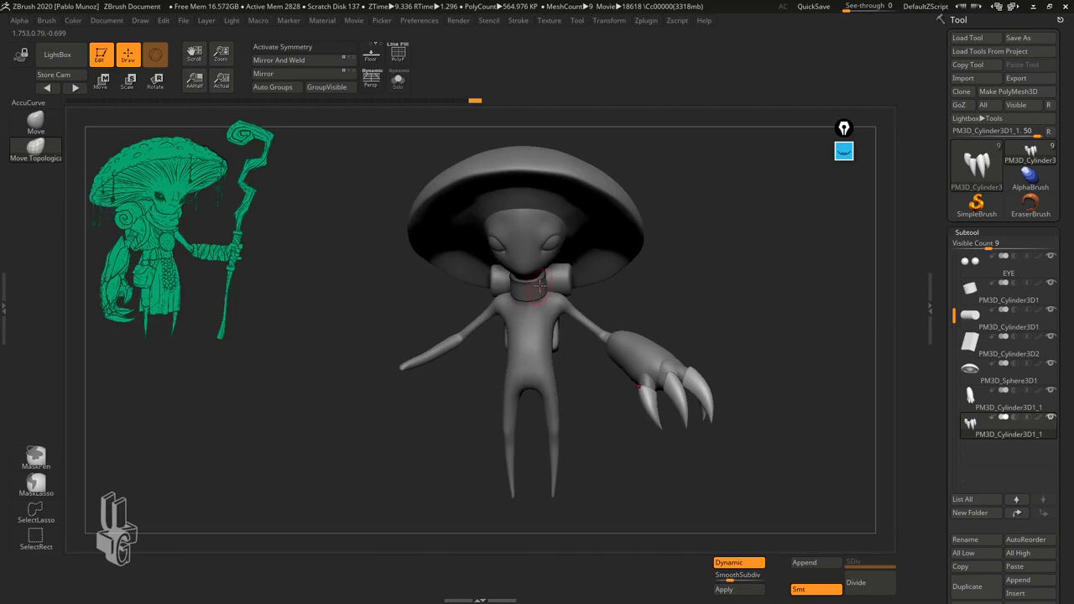
pyautogui.hotkey('ctrl', 'd')
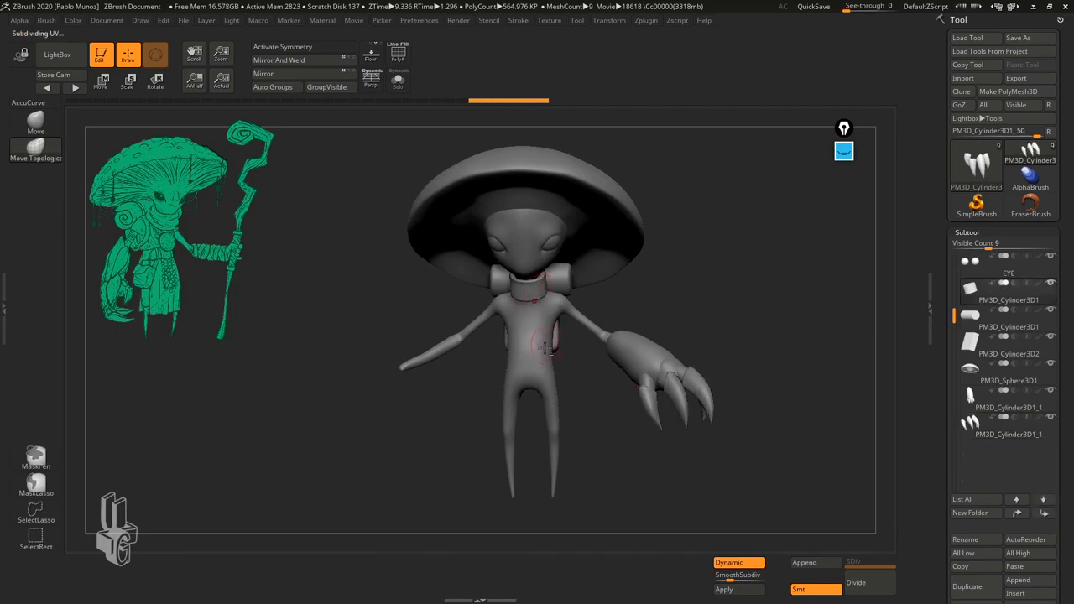
pyautogui.hotkey('shift', 'alt', 's')
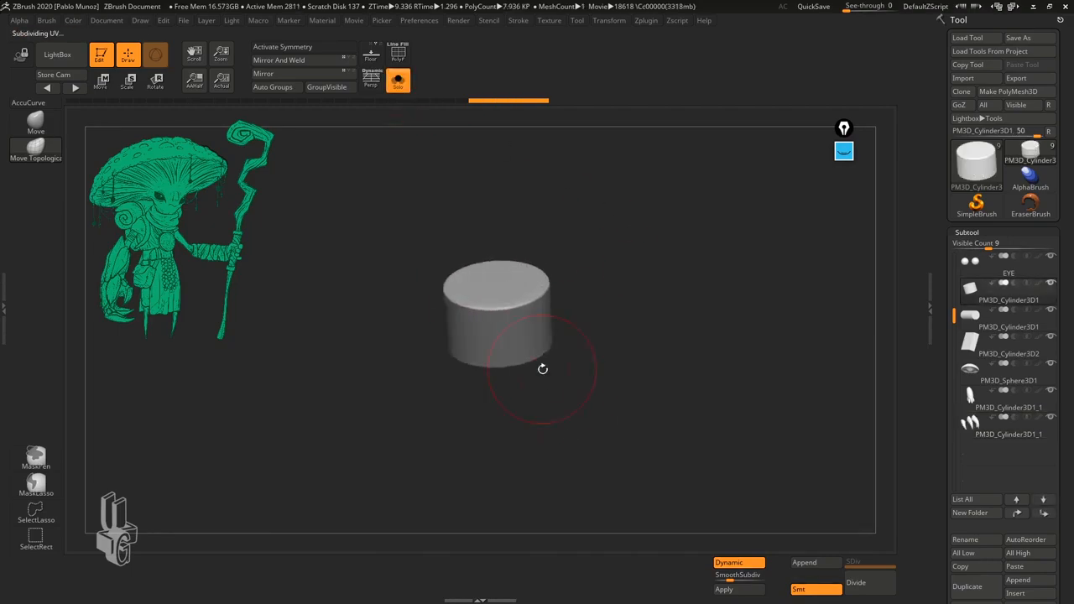
# - Activate symmetry for the neck cylinder and leave Solo mode to show the rest of the character
pyautogui.moveTo(554, 354); pyautogui.dragTo(646, 319, button='right')
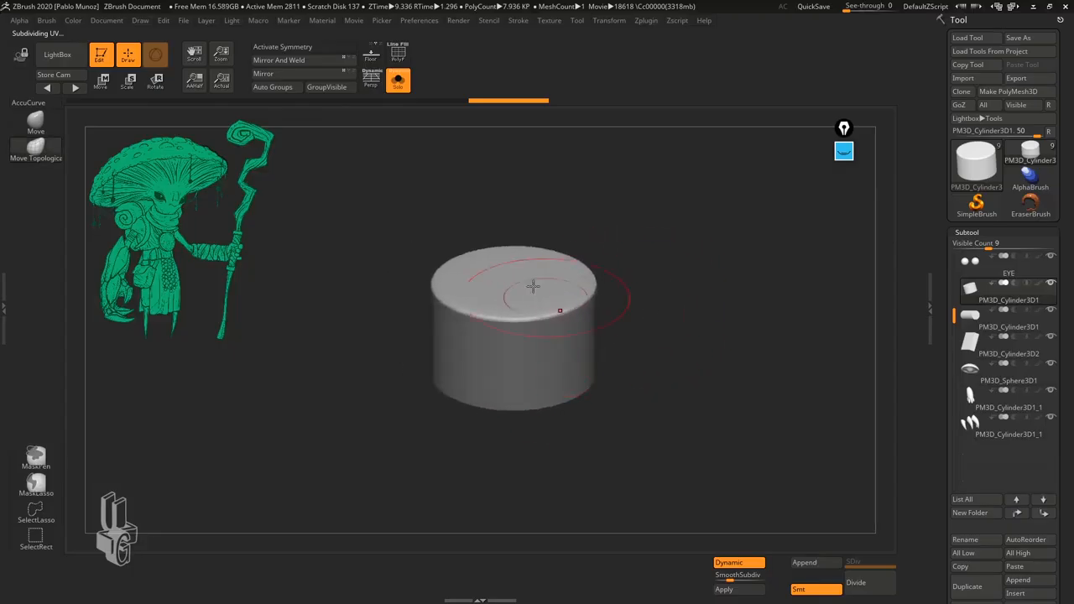
pyautogui.click(291, 49)
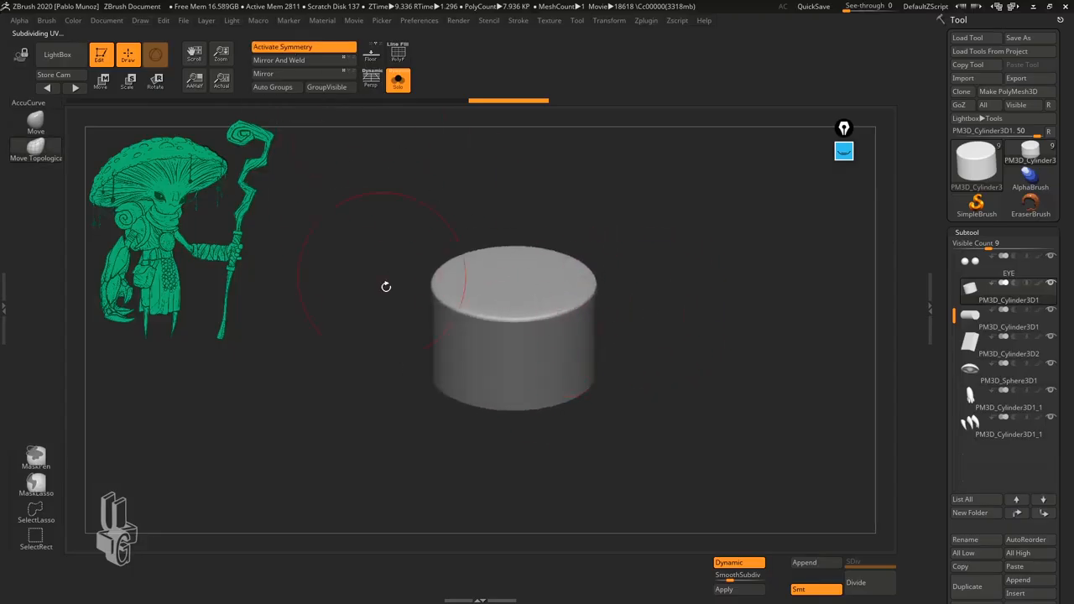
pyautogui.click(399, 86)
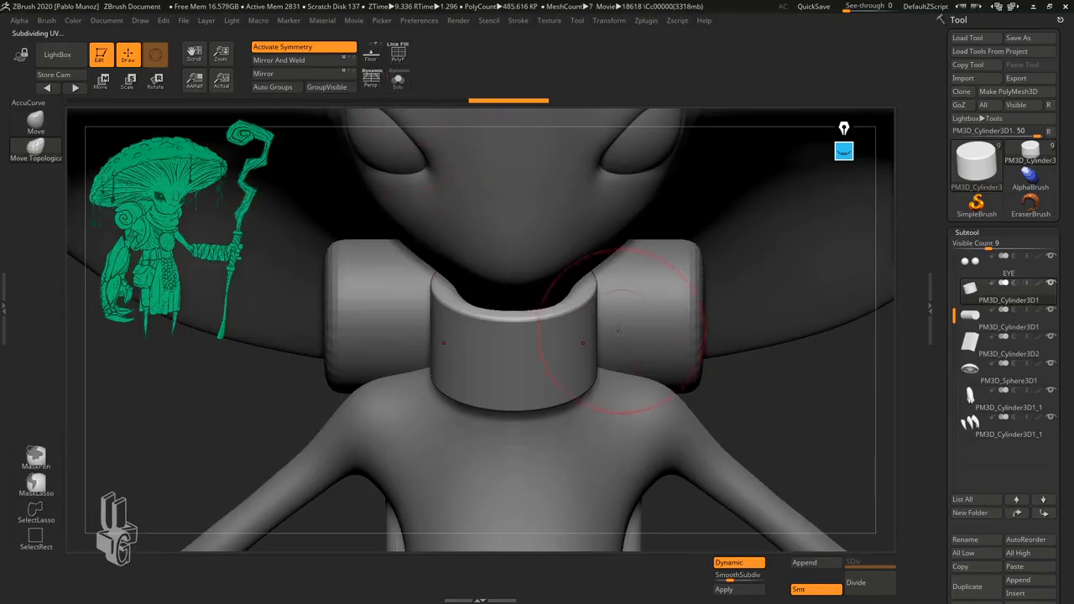
# - Smooth the neck cylinder's upper and lower edges into a rounded collar around the neck
pyautogui.keyDown('shift'); pyautogui.moveTo(582, 307); pyautogui.dragTo(535, 323); pyautogui.keyUp('shift')
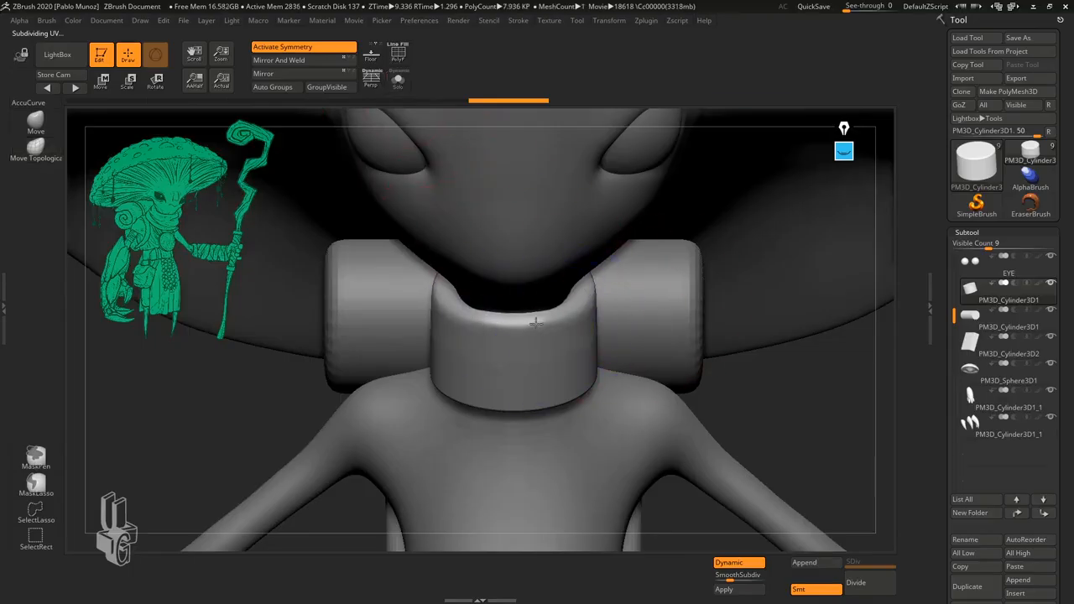
pyautogui.keyDown('shift'); pyautogui.moveTo(564, 374); pyautogui.dragTo(564, 405); pyautogui.keyUp('shift')
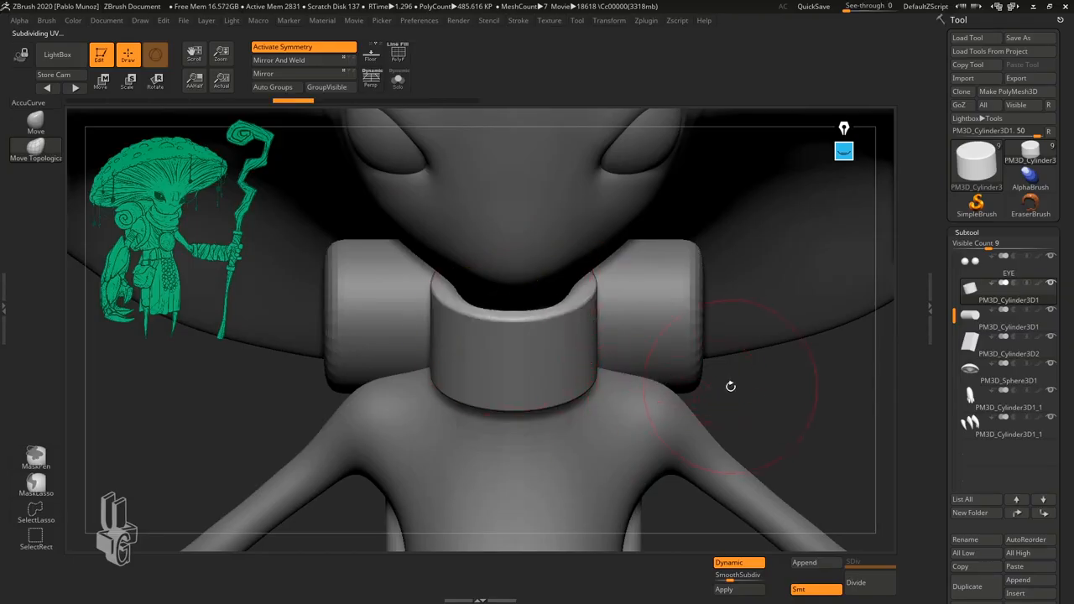
pyautogui.moveTo(730, 386); pyautogui.dragTo(655, 380)
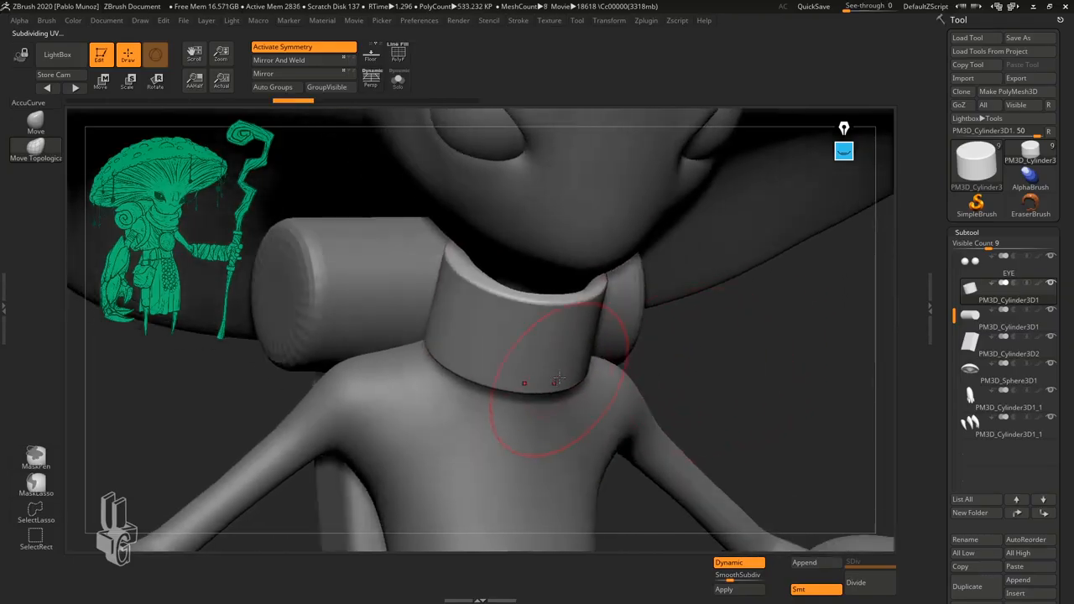
pyautogui.moveTo(559, 377)
pyautogui.keyDown('shift'); pyautogui.mouseDown()
pyautogui.moveTo(526, 382)
pyautogui.moveTo(540, 383)
pyautogui.moveTo(540, 353)
pyautogui.moveTo(462, 336)
pyautogui.moveTo(435, 266)
pyautogui.moveTo(487, 300)
pyautogui.moveTo(528, 304)
pyautogui.moveTo(503, 247)
pyautogui.mouseUp(); pyautogui.keyUp('shift')
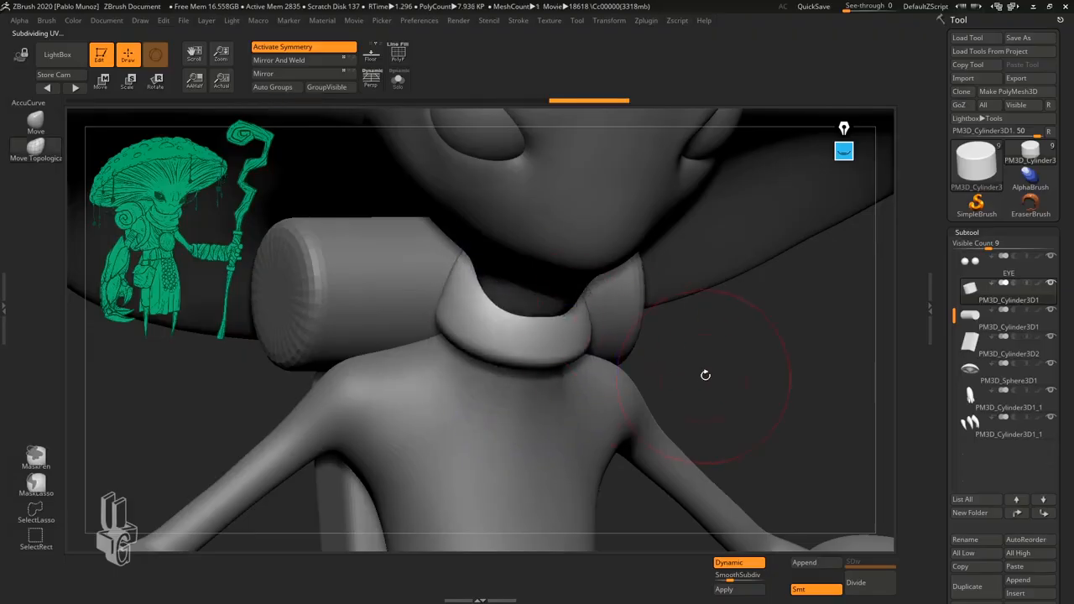
# - Undo the smoothing on the neck collar to bring back the cylinder's original edges
pyautogui.moveTo(705, 375); pyautogui.dragTo(591, 387)
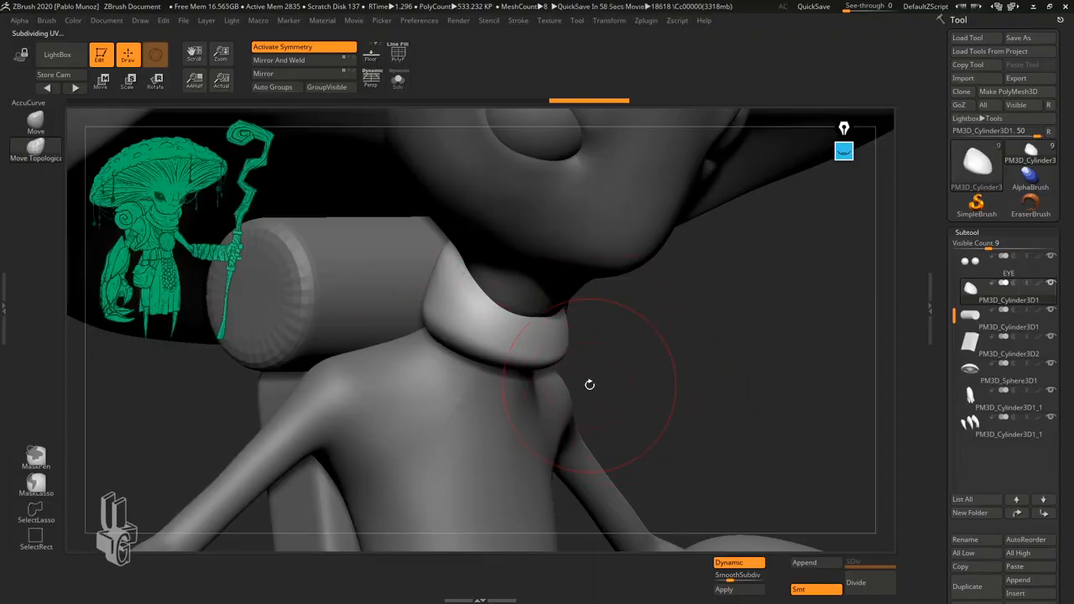
pyautogui.hotkey('shift', 'd')
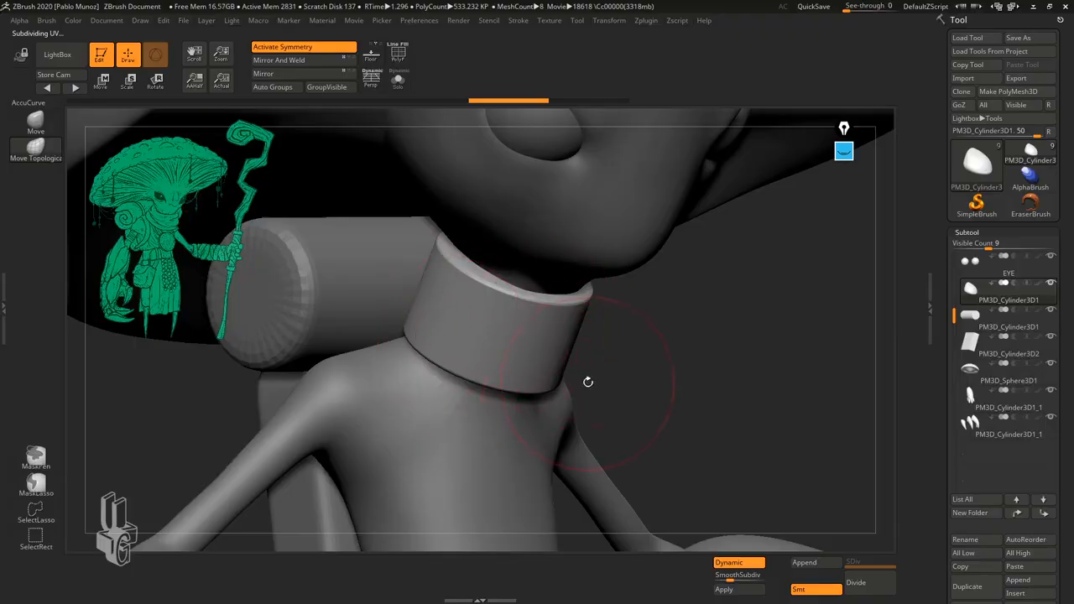
pyautogui.moveTo(638, 345); pyautogui.dragTo(650, 341)
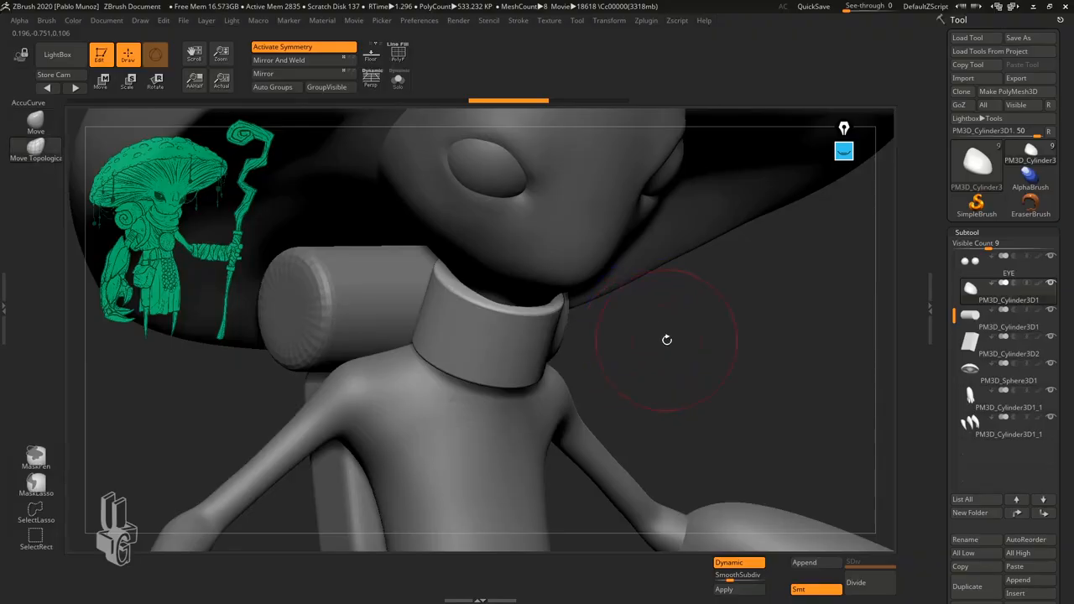
pyautogui.moveTo(696, 331); pyautogui.dragTo(722, 362)
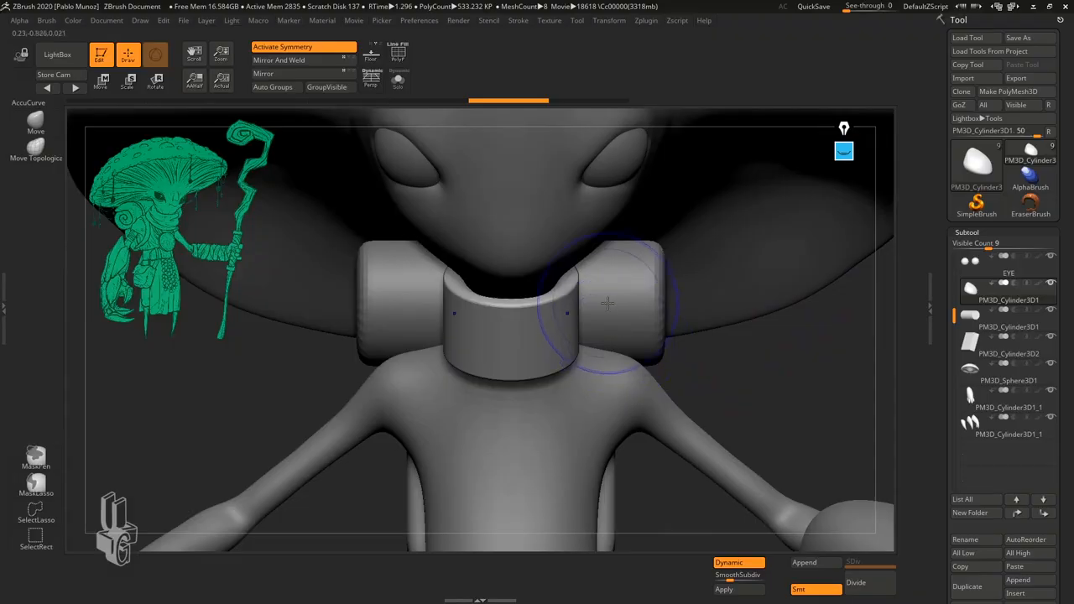
# - Lower the Smooth brush's Z Intensity to 49
pyautogui.press('space')
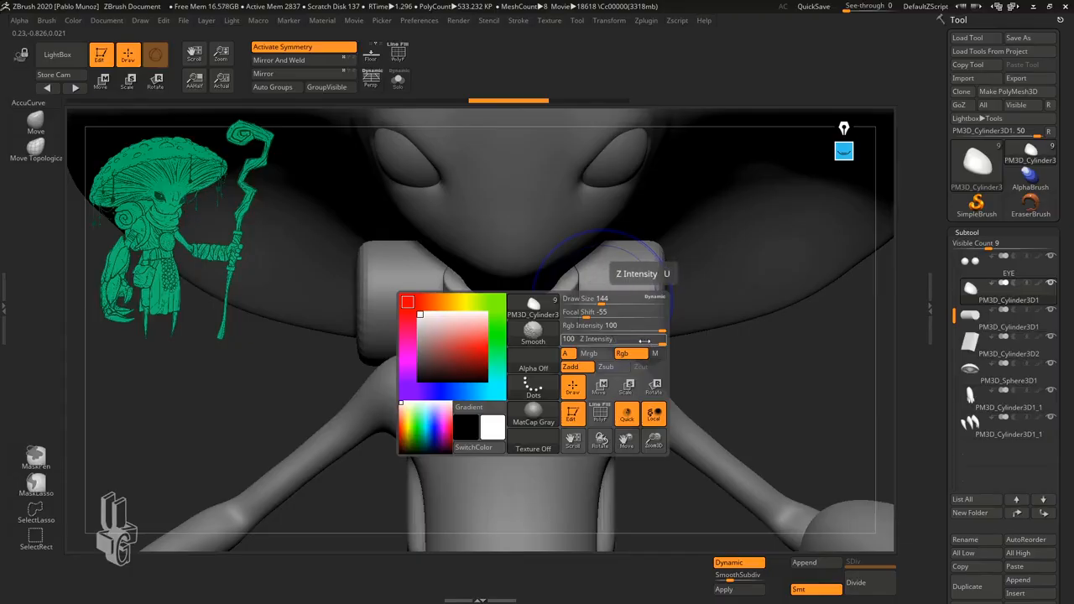
pyautogui.press('shift')
pyautogui.moveTo(638, 339); pyautogui.dragTo(580, 339)
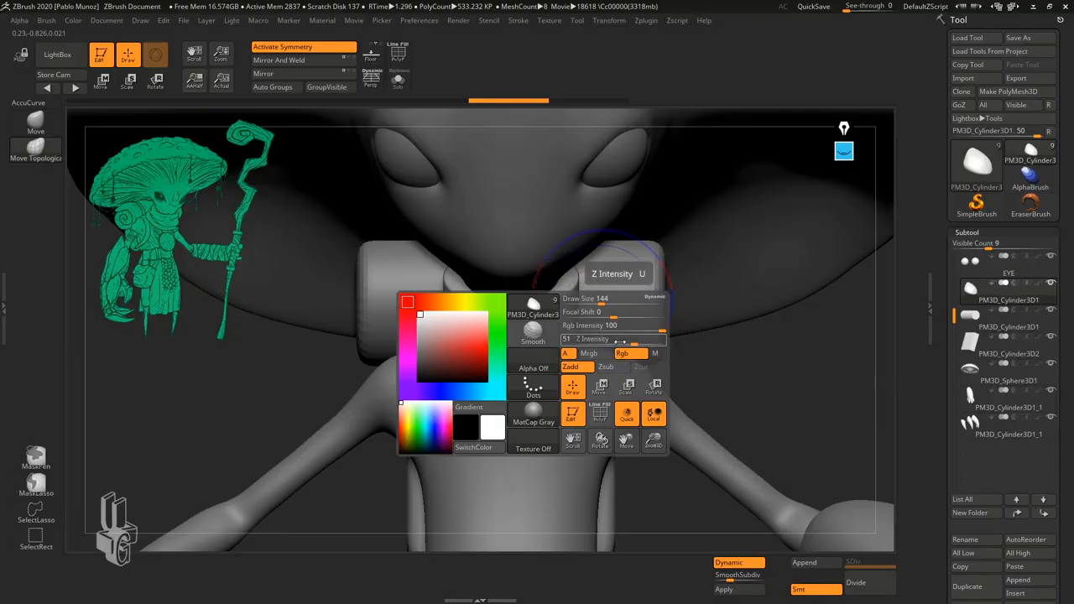
pyautogui.press('shift')
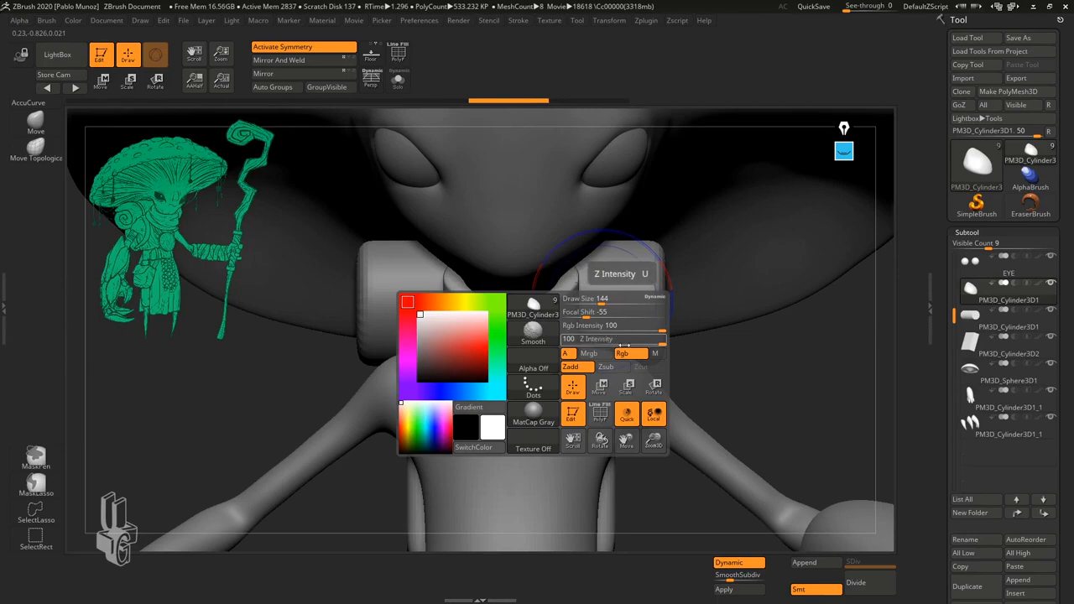
pyautogui.moveTo(622, 345); pyautogui.dragTo(650, 340)
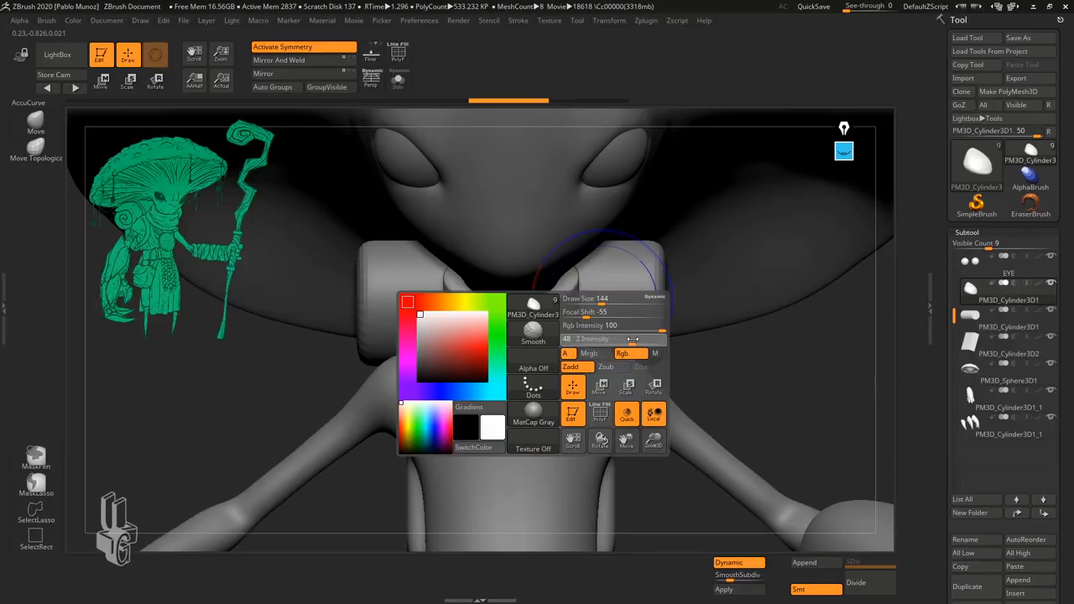
pyautogui.press('Return')
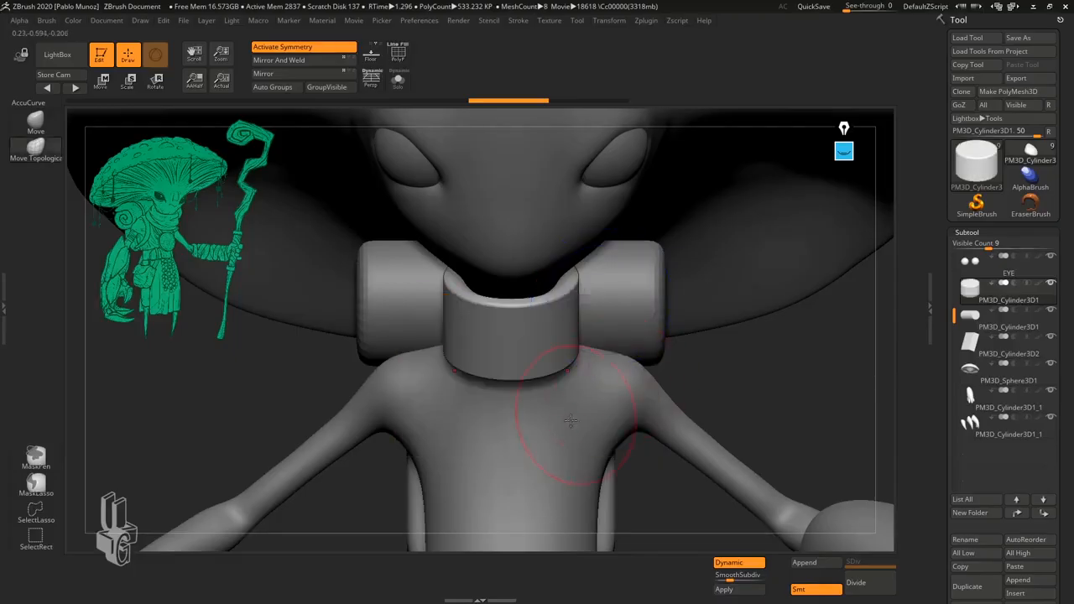
# - Try smoothing the collar's edges at the lower intensity, and undo the strokes
pyautogui.moveTo(567, 353)
pyautogui.keyDown('shift'); pyautogui.mouseDown()
pyautogui.moveTo(551, 364)
pyautogui.moveTo(558, 326)
pyautogui.moveTo(508, 312)
pyautogui.moveTo(577, 284)
pyautogui.moveTo(580, 334)
pyautogui.mouseUp(); pyautogui.keyUp('shift')
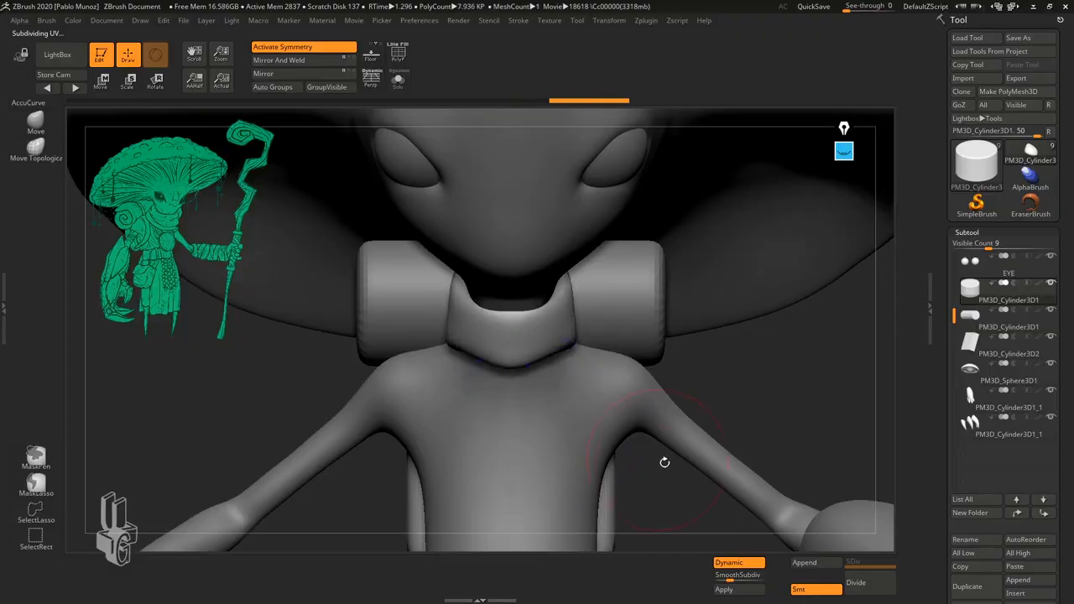
pyautogui.hotkey('ctrl', 'z')
pyautogui.hotkey('ctrl', 'z')
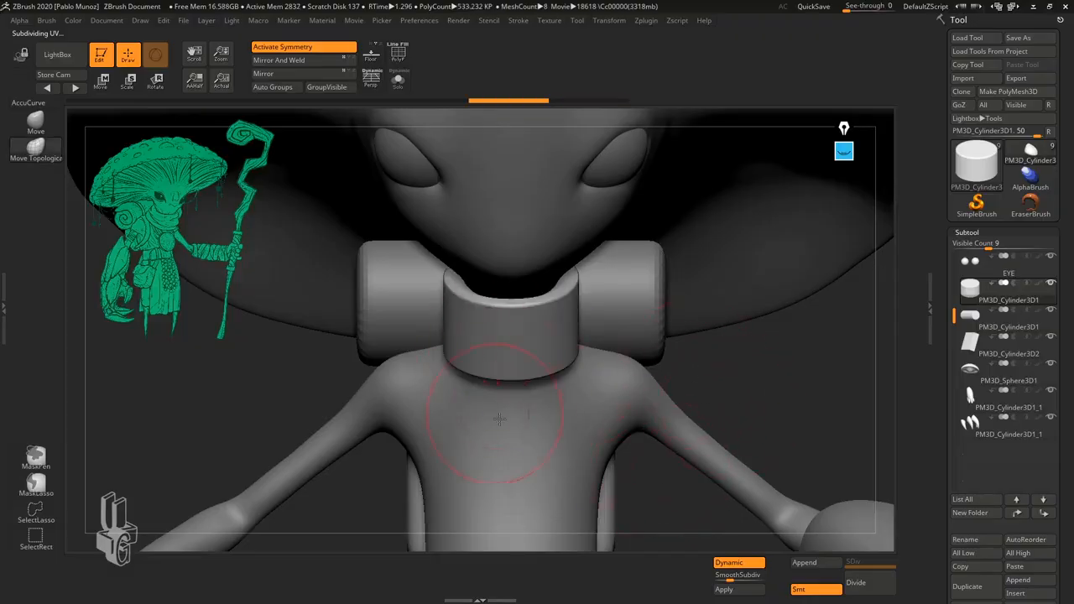
# - Display the polyframe on the neck cylinder and turn off Dynamic subdivision to expose its base mesh
pyautogui.click(399, 57)
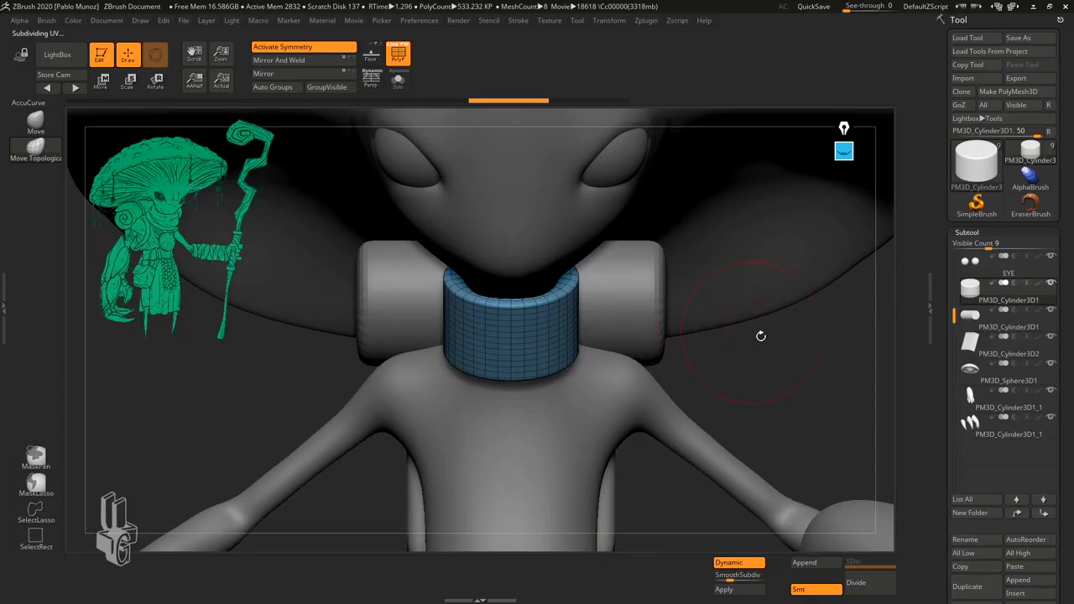
pyautogui.click(737, 564)
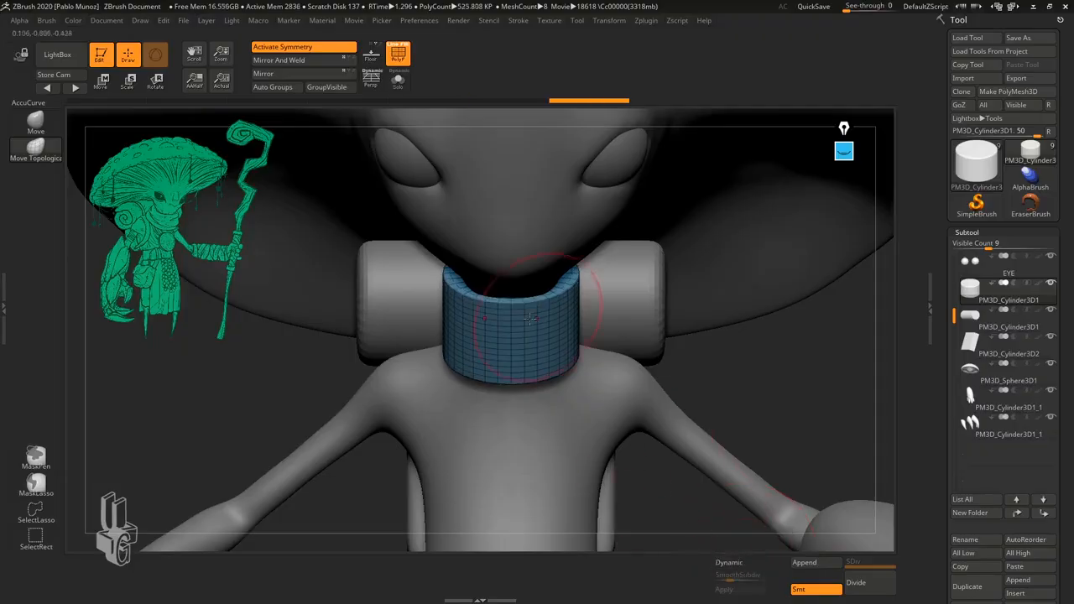
pyautogui.moveTo(718, 365); pyautogui.dragTo(745, 371)
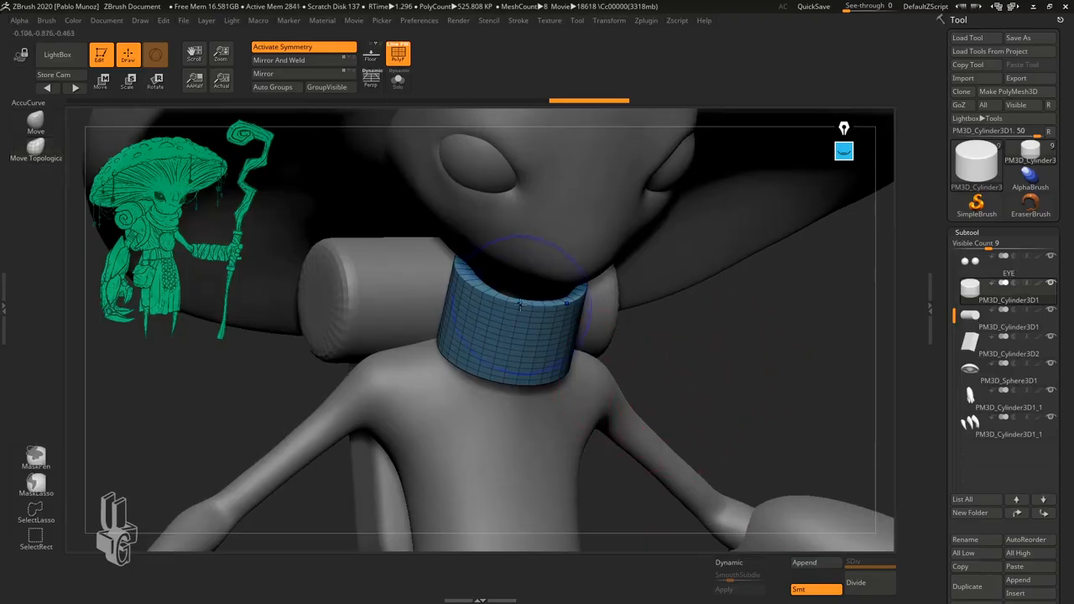
# - Try smoothing the base mesh along the collar's upper rim, comparing it with Dynamic subdivision on and off
pyautogui.moveTo(513, 304)
pyautogui.keyDown('shift'); pyautogui.mouseDown()
pyautogui.moveTo(460, 269)
pyautogui.moveTo(556, 338)
pyautogui.mouseUp(); pyautogui.keyUp('shift')
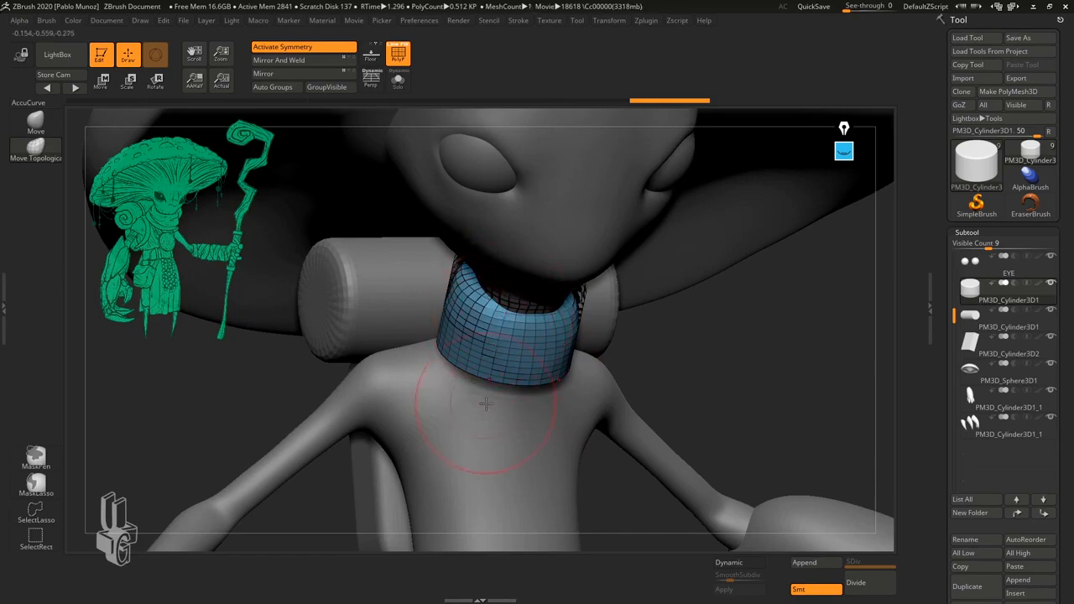
pyautogui.click(746, 564)
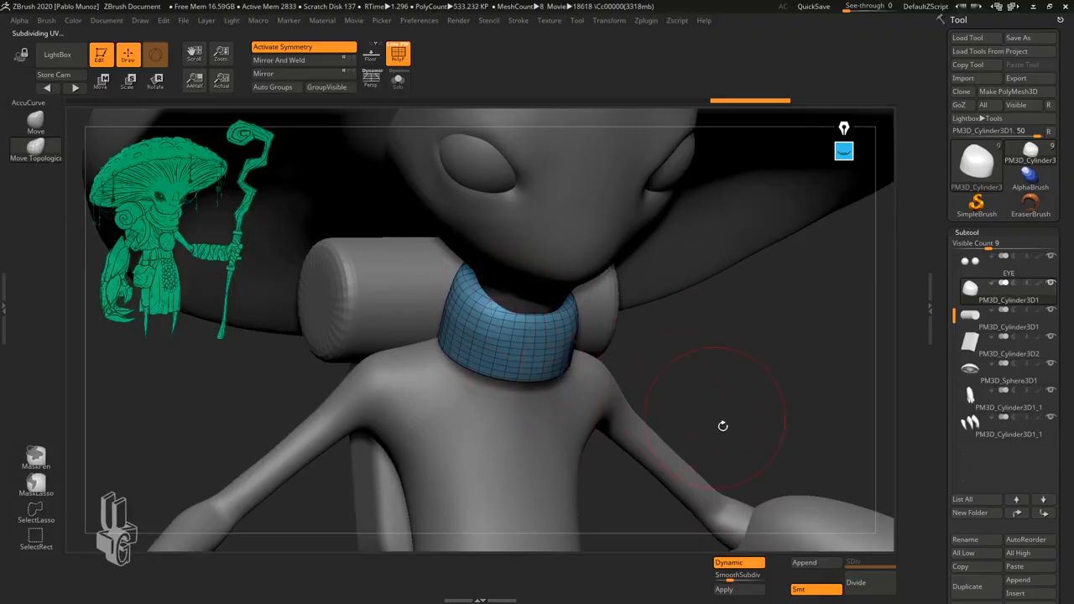
pyautogui.moveTo(723, 425); pyautogui.dragTo(680, 429)
pyautogui.click(729, 562)
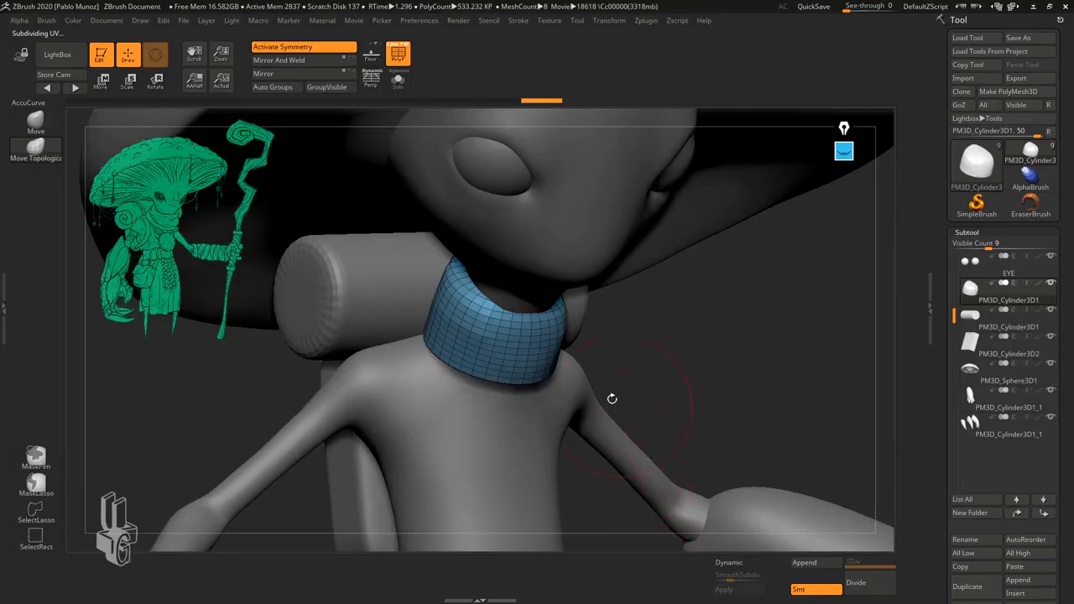
pyautogui.moveTo(636, 357); pyautogui.dragTo(567, 350)
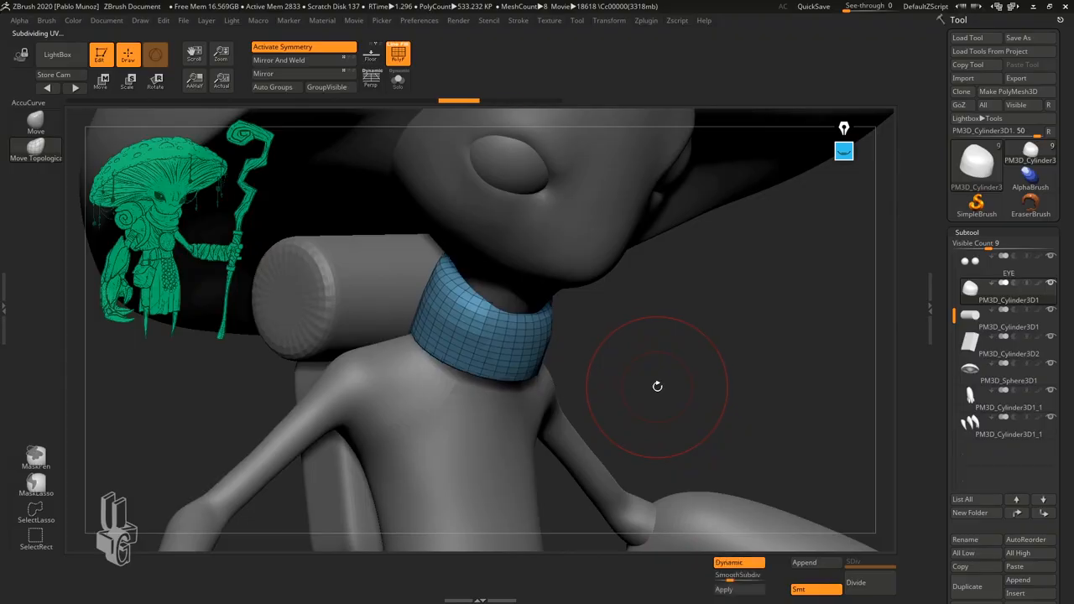
pyautogui.moveTo(659, 388); pyautogui.dragTo(683, 370)
# - Reduce the brush size and lightly smooth the front of the collar along its upper and lower edges
pyautogui.press('space')
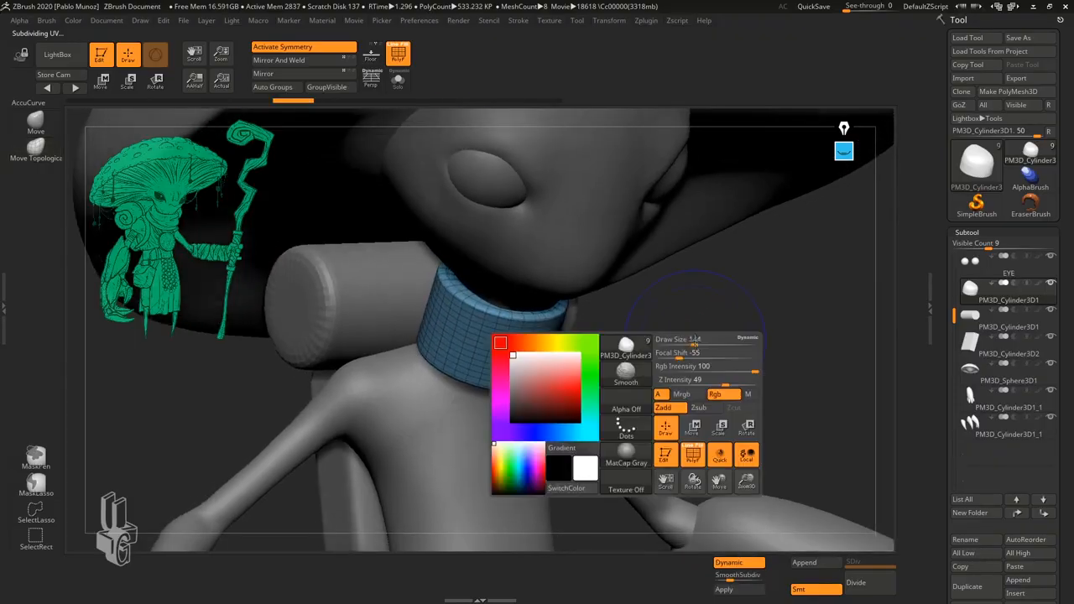
pyautogui.moveTo(712, 380)
pyautogui.mouseDown()
pyautogui.moveTo(720, 355)
pyautogui.moveTo(663, 330)
pyautogui.mouseUp()
pyautogui.press('space')
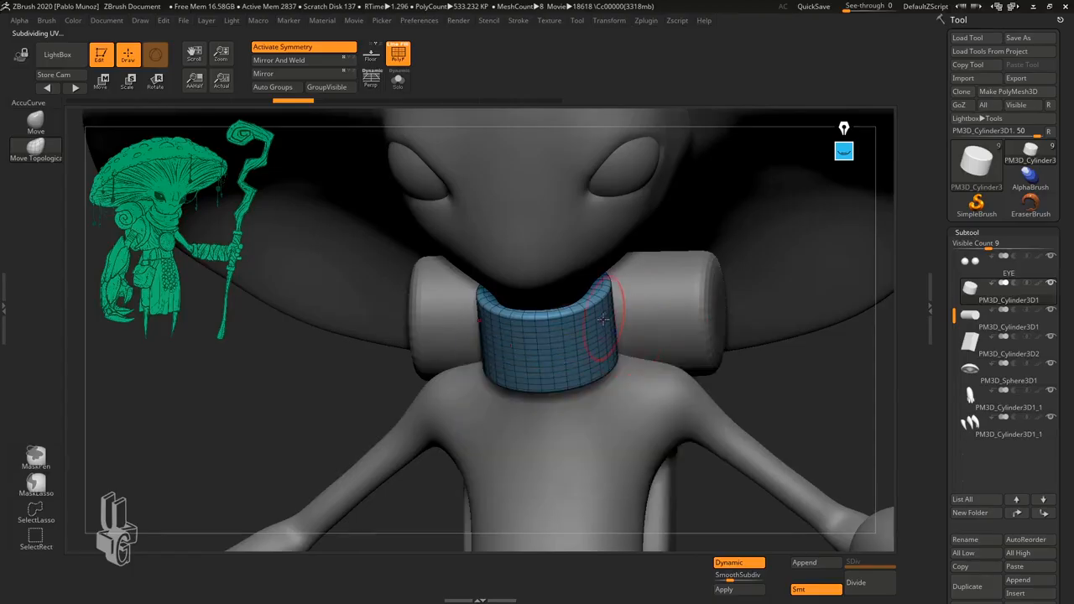
pyautogui.moveTo(568, 312); pyautogui.dragTo(591, 297)
pyautogui.moveTo(580, 389); pyautogui.dragTo(563, 387)
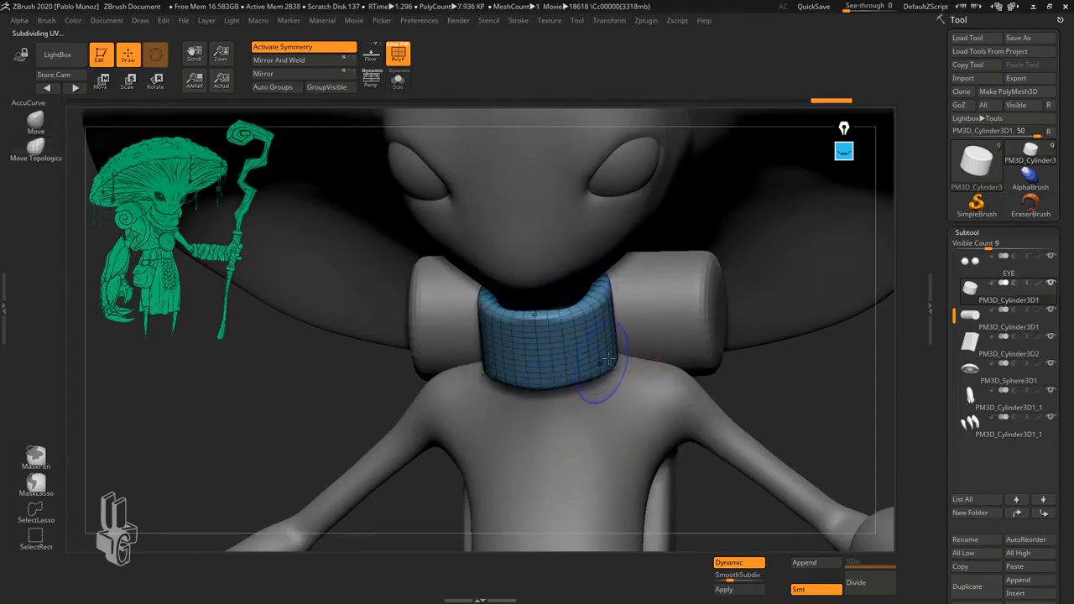
# - Check the collar from the side without the polyframe, and set the polyframe to show only its colour fill without lines
pyautogui.moveTo(603, 379); pyautogui.dragTo(474, 375, button='right')
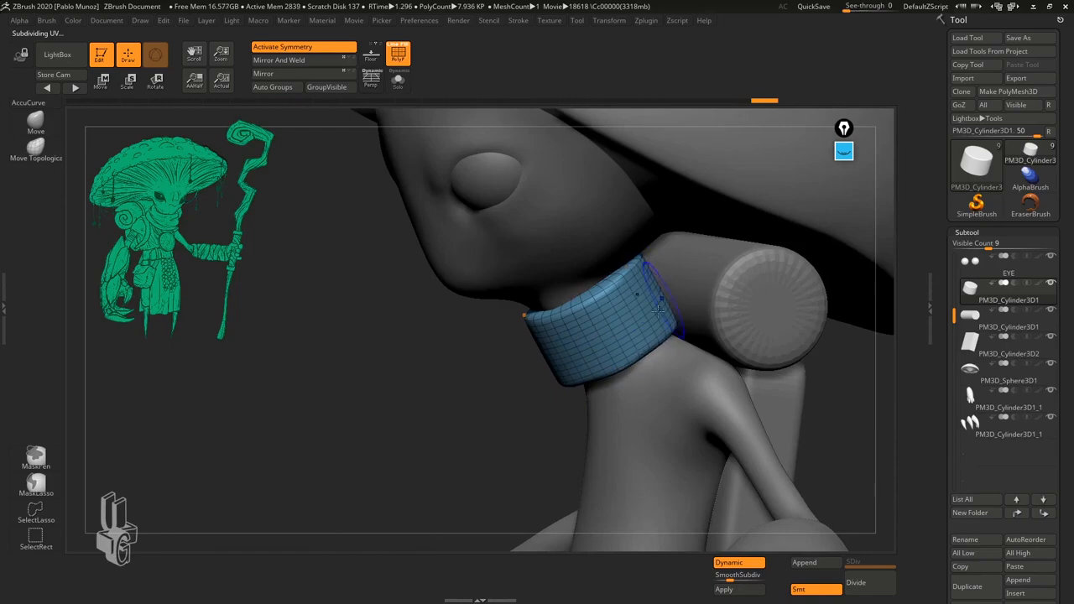
pyautogui.moveTo(554, 402)
pyautogui.keyDown('alt'); pyautogui.mouseDown(button='right')
pyautogui.moveTo(502, 394)
pyautogui.moveTo(575, 382)
pyautogui.mouseUp(button='right'); pyautogui.keyUp('alt')
pyautogui.click(399, 54)
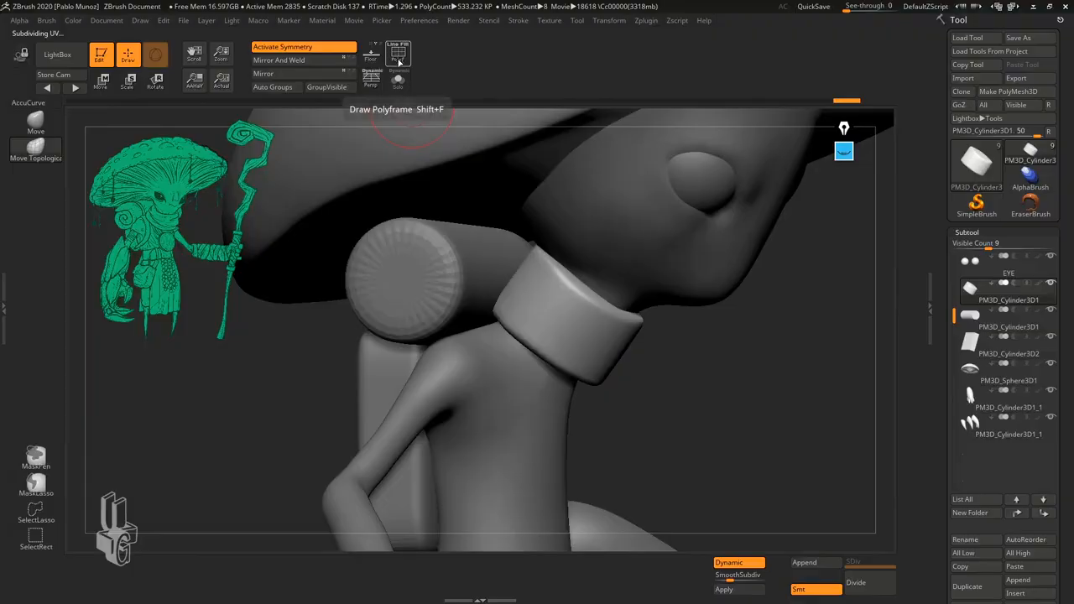
pyautogui.moveTo(654, 378); pyautogui.dragTo(642, 422, button='right')
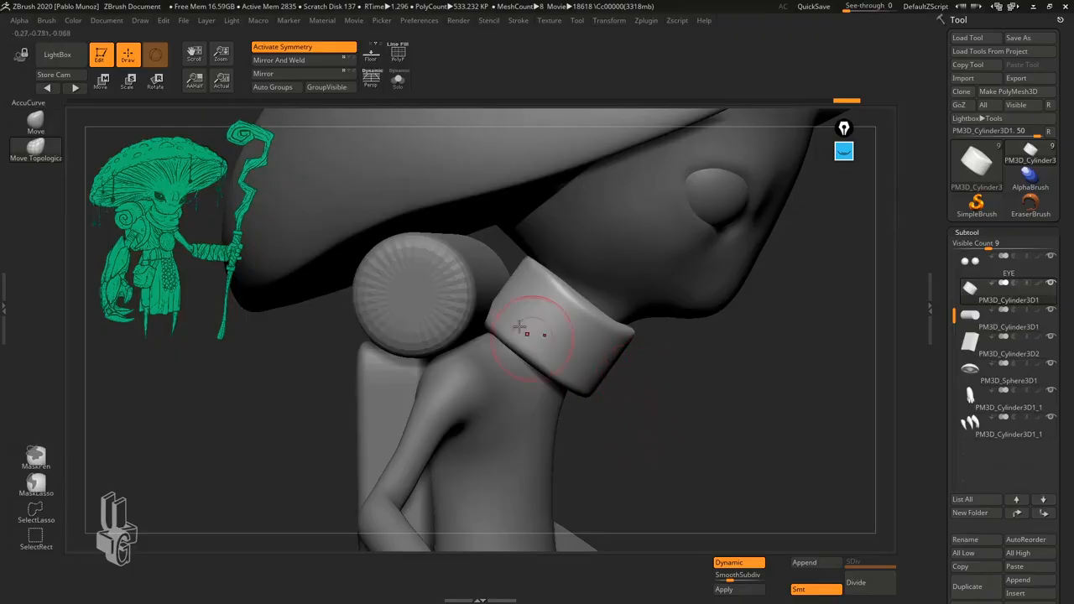
pyautogui.click(401, 57)
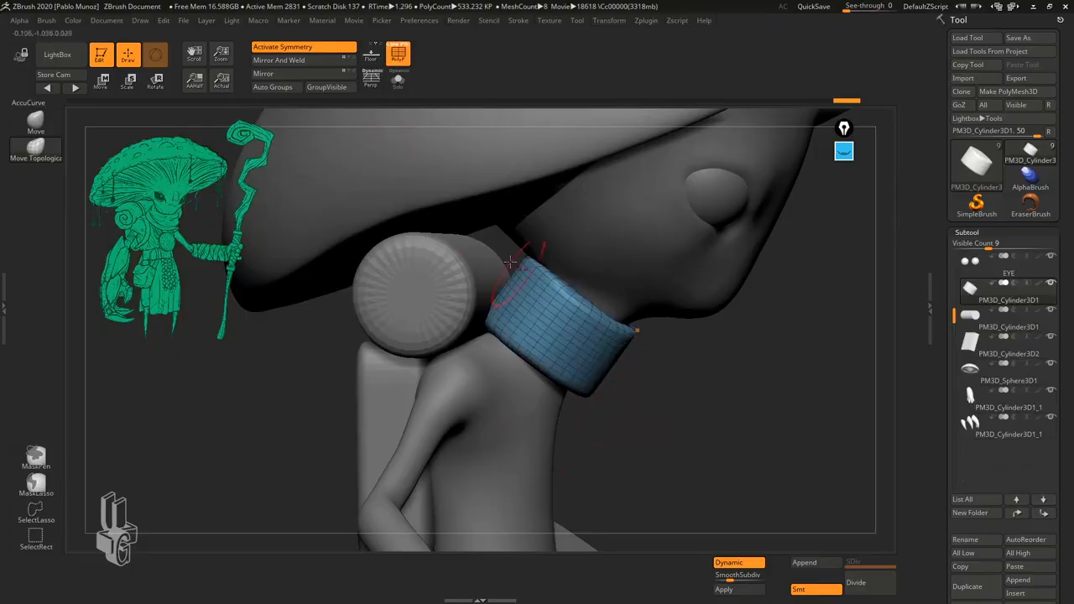
pyautogui.click(401, 52)
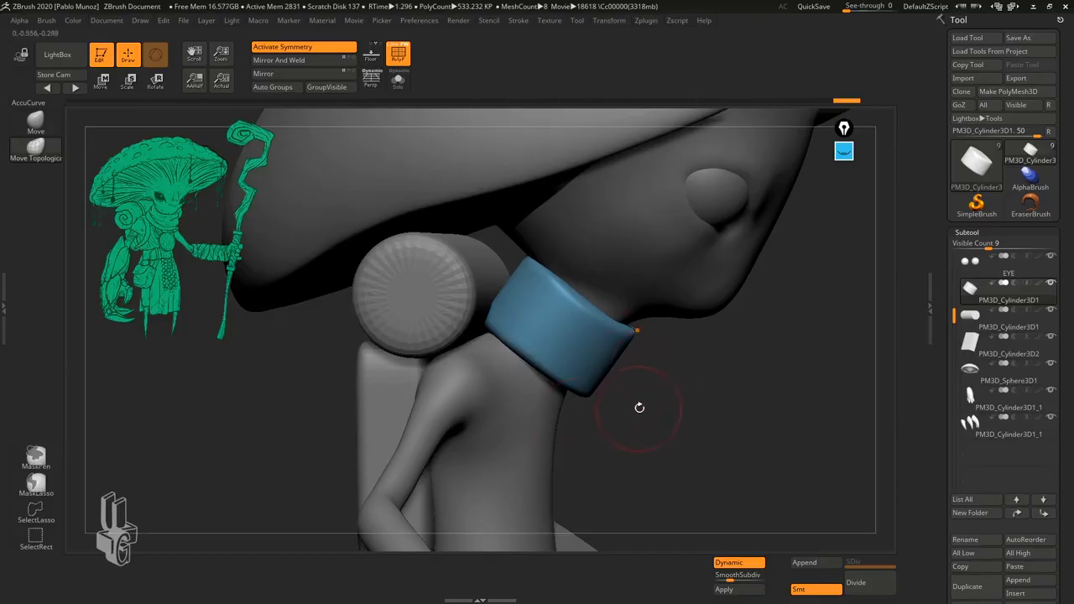
# - Check the fill highlight by selecting the head, body, shoulder roll, cap and eye subtools in turn, and reselect the neck collar
pyautogui.moveTo(647, 420); pyautogui.dragTo(577, 404)
pyautogui.keyDown('alt'); pyautogui.click(613, 319); pyautogui.keyUp('alt')
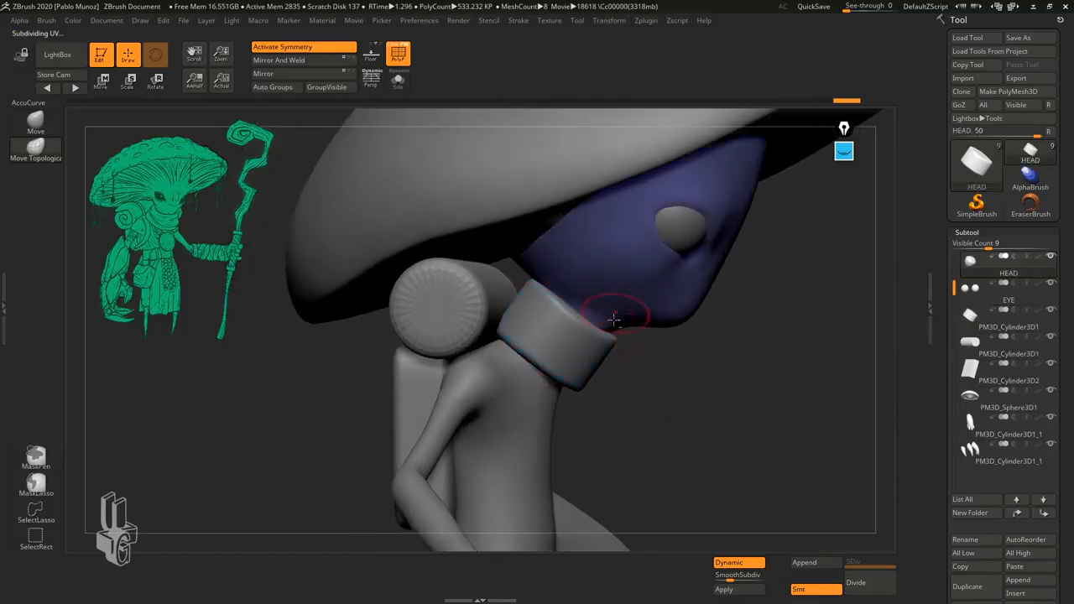
pyautogui.keyDown('alt'); pyautogui.click(476, 381); pyautogui.keyUp('alt')
pyautogui.keyDown('alt'); pyautogui.click(460, 320); pyautogui.keyUp('alt')
pyautogui.keyDown('alt'); pyautogui.click(512, 210); pyautogui.keyUp('alt')
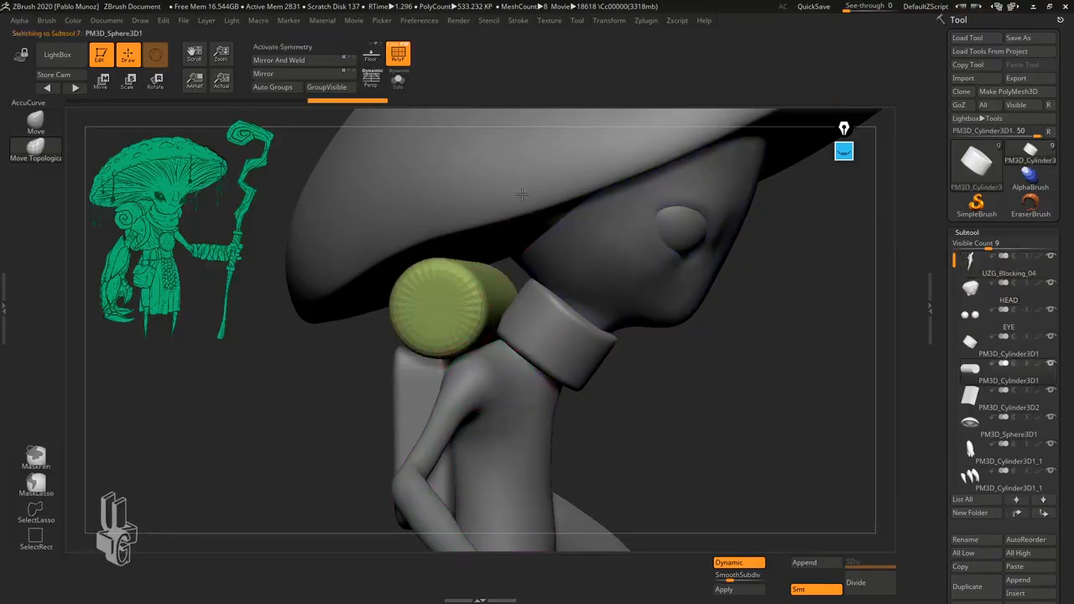
pyautogui.keyDown('alt'); pyautogui.click(682, 257); pyautogui.keyUp('alt')
pyautogui.keyDown('alt'); pyautogui.click(685, 227); pyautogui.keyUp('alt')
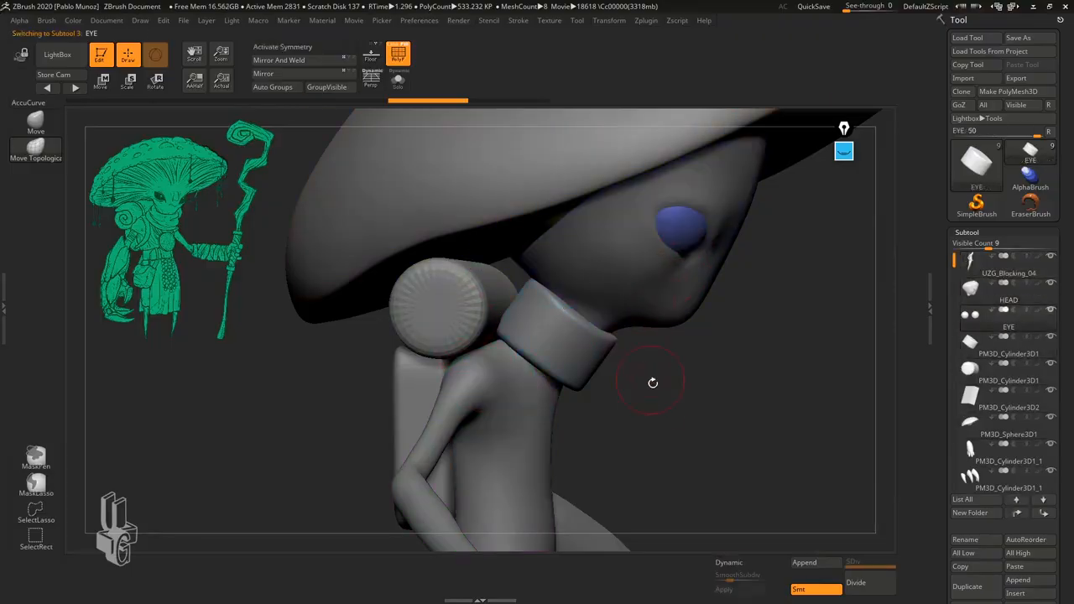
pyautogui.keyDown('alt'); pyautogui.click(592, 348); pyautogui.keyUp('alt')
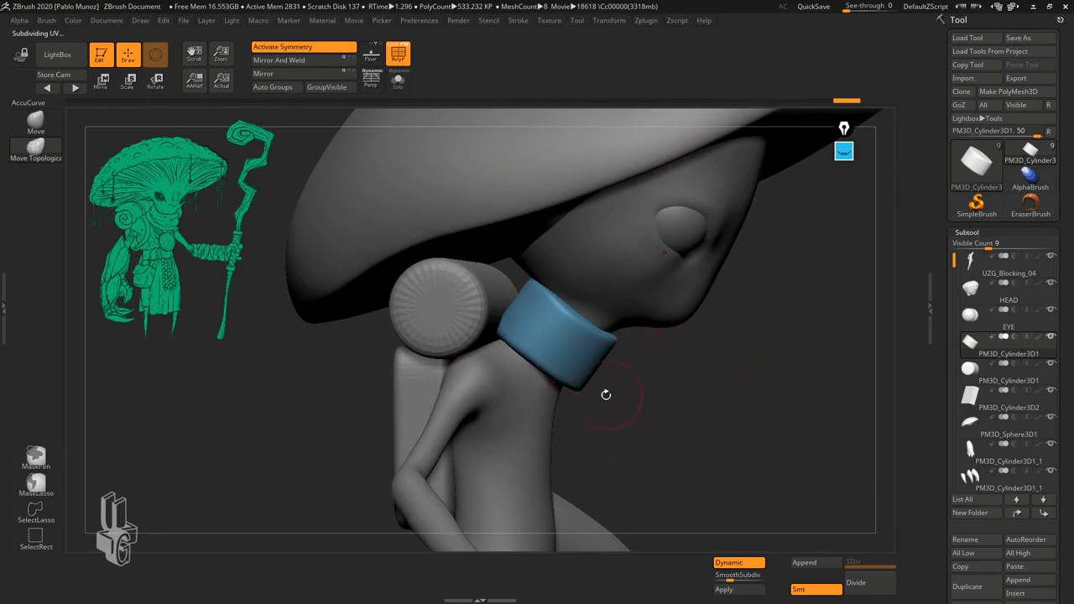
# - Enlarge the brush, turn on AccuCurve for Move Topological, and pull the neck collar's lower front corner down and back
pyautogui.moveTo(657, 399); pyautogui.dragTo(664, 398)
pyautogui.keyDown('ctrl'); pyautogui.moveTo(664, 398); pyautogui.dragTo(670, 402, button='right'); pyautogui.keyUp('ctrl')
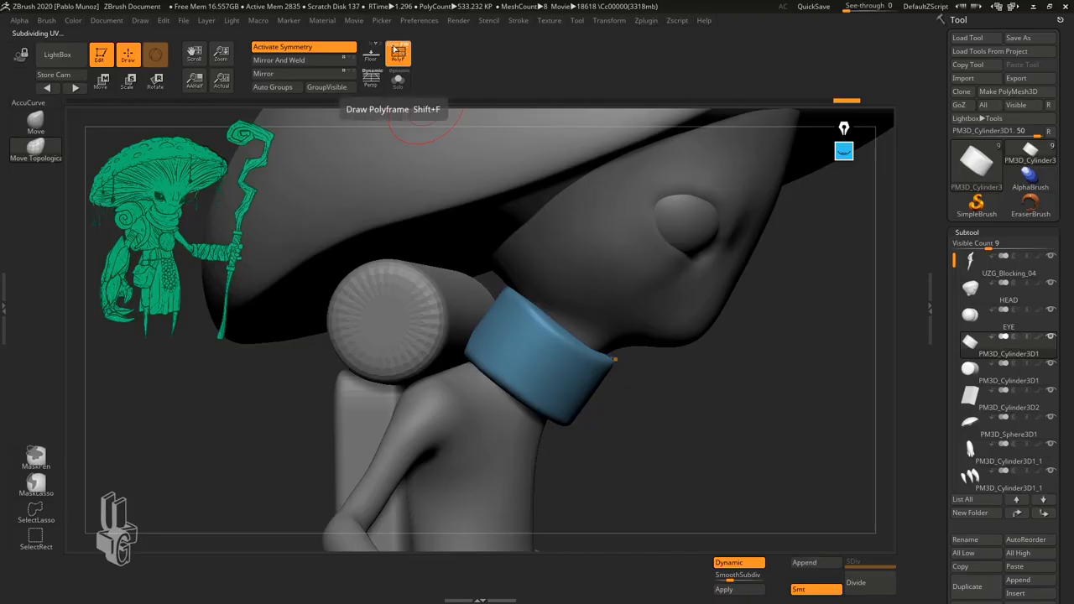
pyautogui.moveTo(681, 406)
pyautogui.mouseDown()
pyautogui.moveTo(636, 389)
pyautogui.moveTo(666, 384)
pyautogui.mouseUp()
pyautogui.press('space')
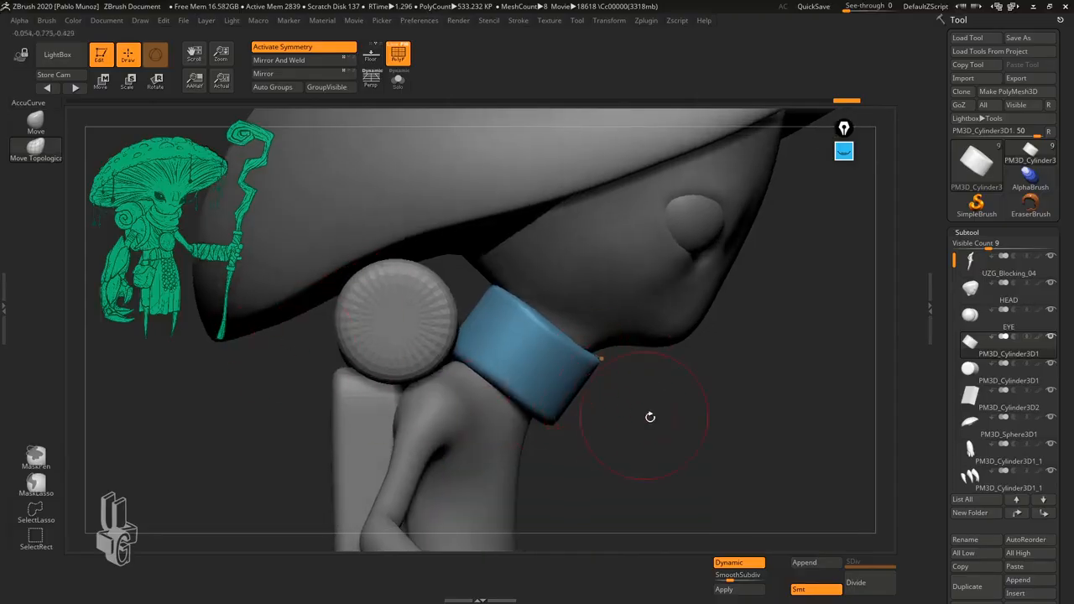
pyautogui.click(33, 102)
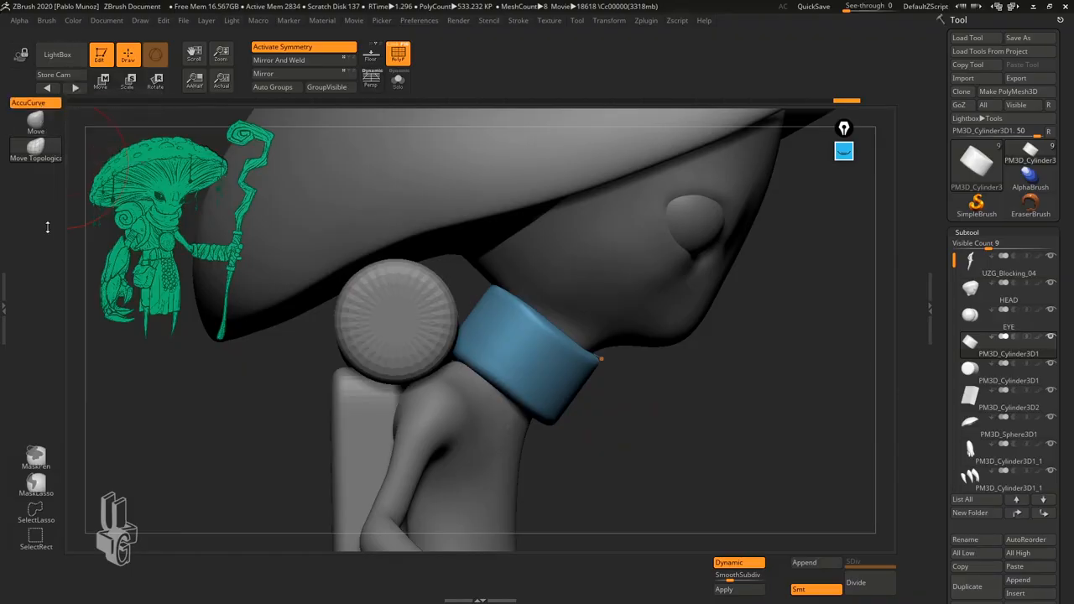
pyautogui.click(43, 157)
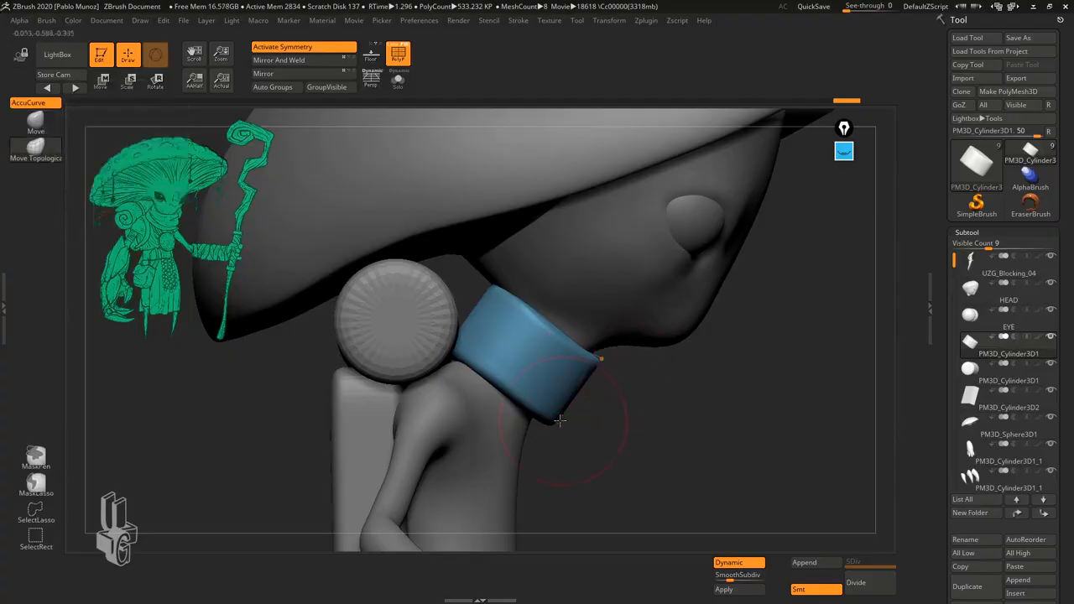
pyautogui.moveTo(560, 420); pyautogui.dragTo(547, 425)
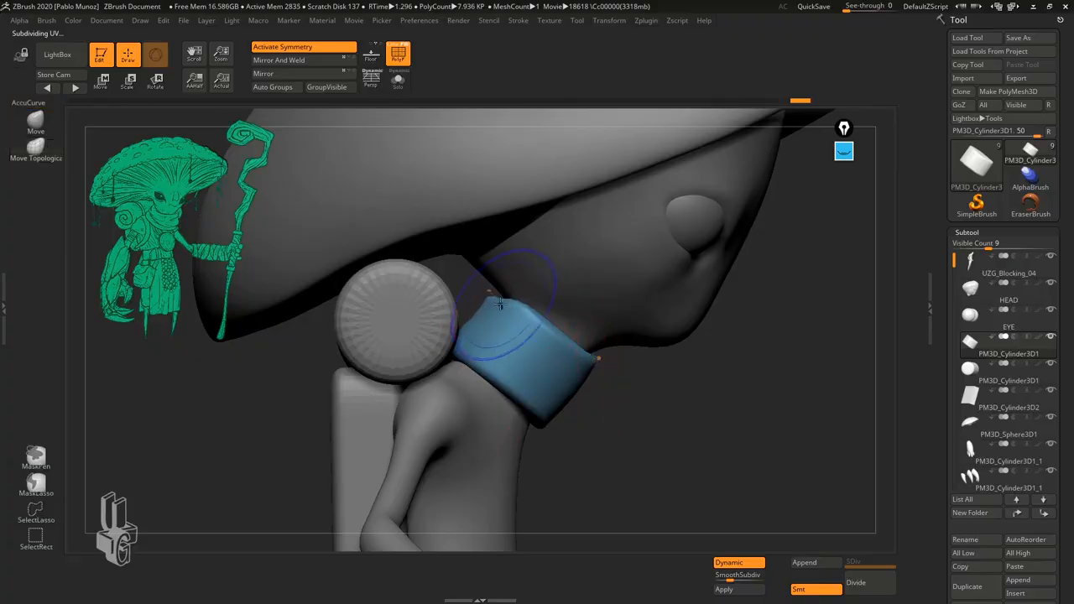
# - Isolate the neck collar with Solo and smooth its upper rim near the nape
pyautogui.press('b')
pyautogui.press('m')
pyautogui.press('v')
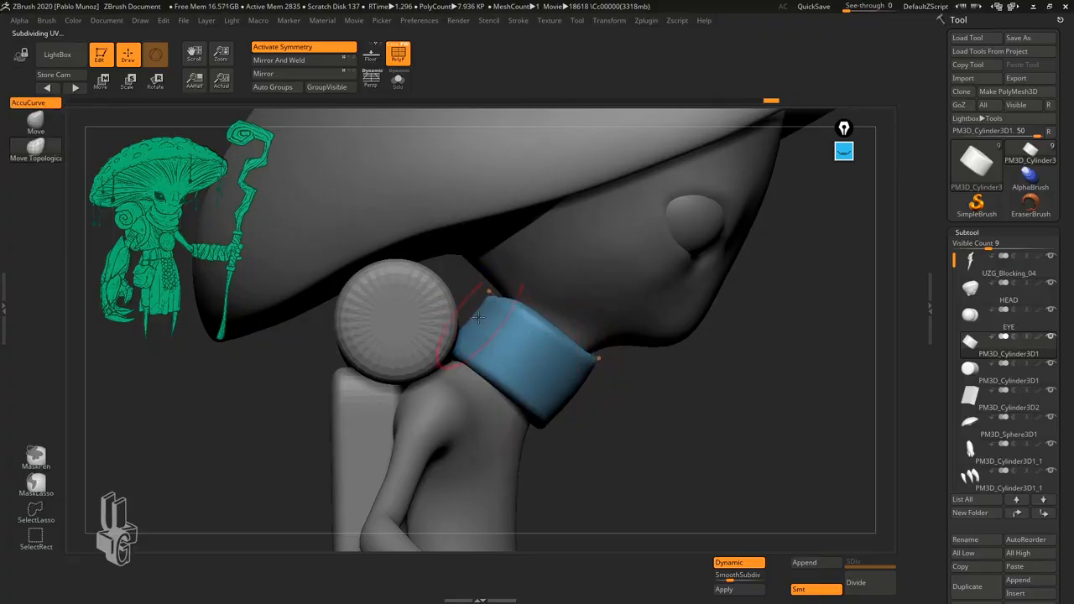
pyautogui.click(400, 81)
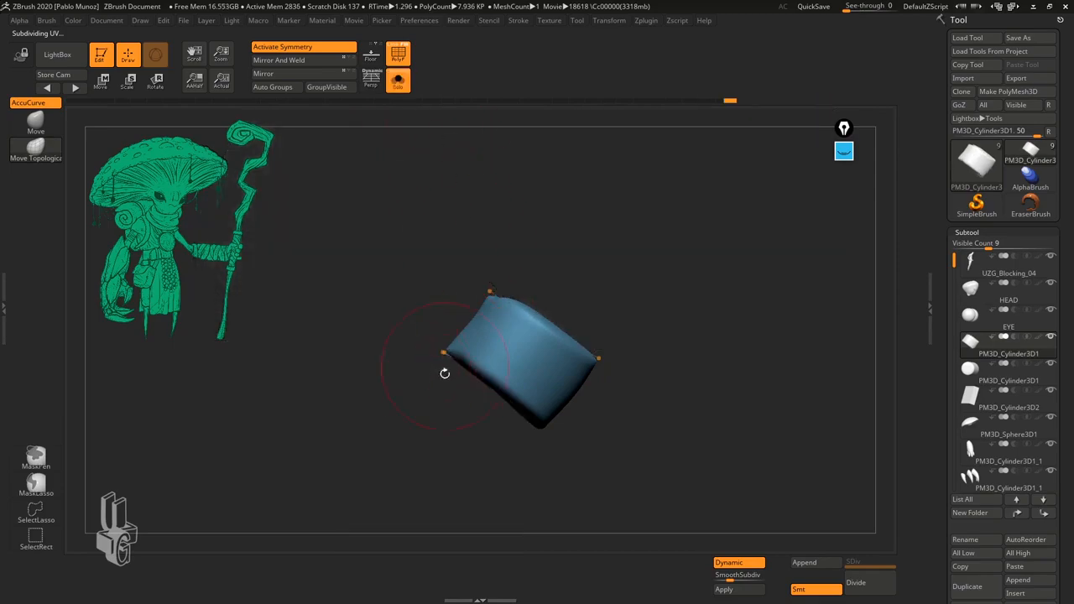
pyautogui.moveTo(445, 373); pyautogui.dragTo(430, 351)
pyautogui.keyDown('shift'); pyautogui.moveTo(499, 298); pyautogui.dragTo(475, 296); pyautogui.keyUp('shift')
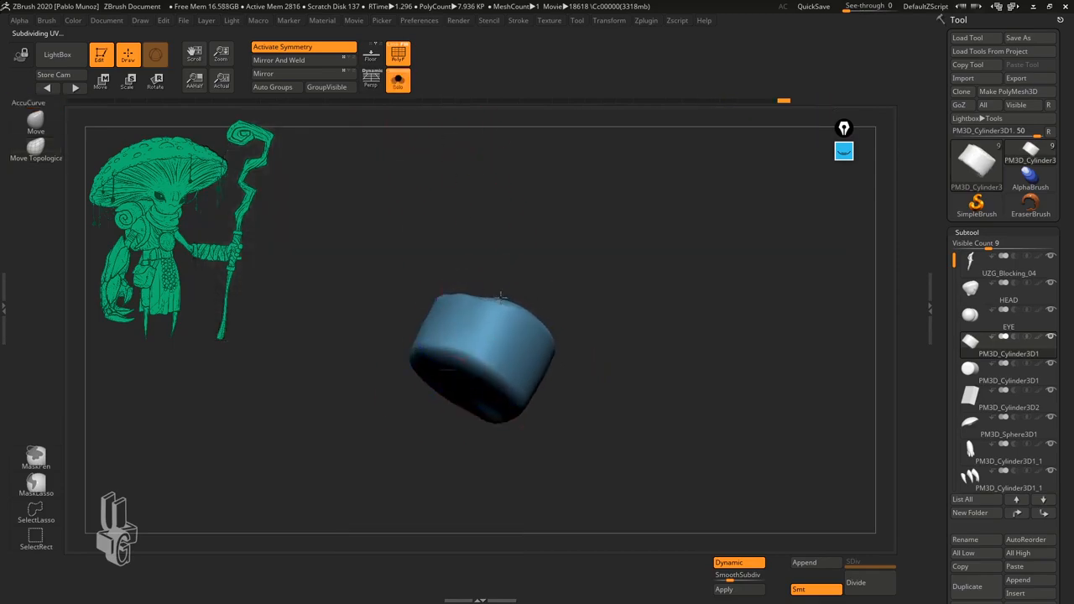
# - Push the collar's front wall inward into a concave curve and bring the other subtools back into view
pyautogui.moveTo(407, 354); pyautogui.dragTo(461, 361)
pyautogui.moveTo(504, 392)
pyautogui.mouseDown()
pyautogui.moveTo(577, 398)
pyautogui.moveTo(573, 422)
pyautogui.mouseUp()
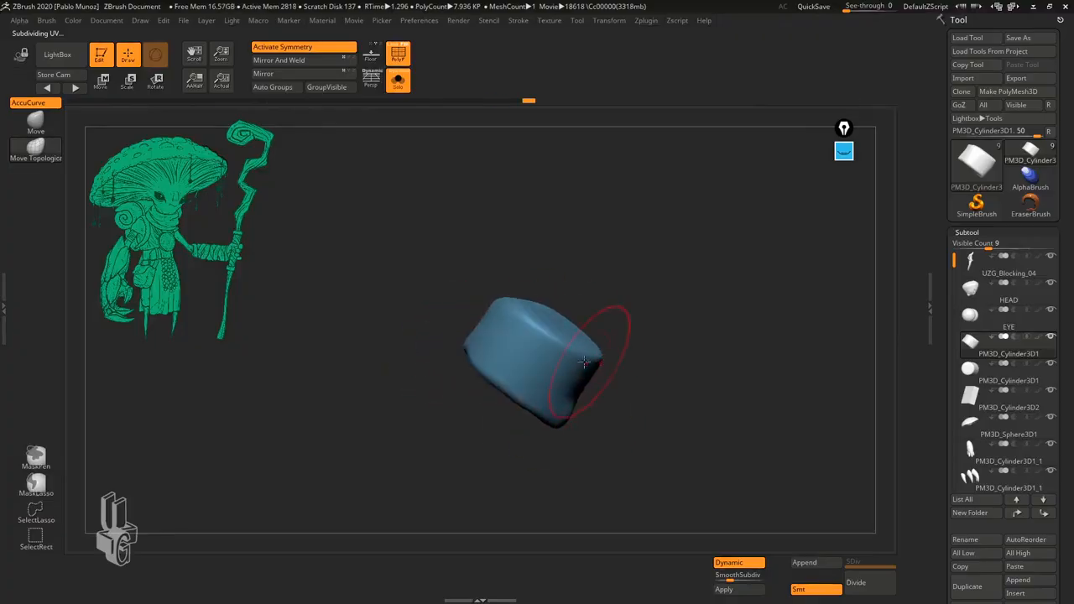
pyautogui.moveTo(630, 317); pyautogui.dragTo(494, 192)
pyautogui.click(405, 84)
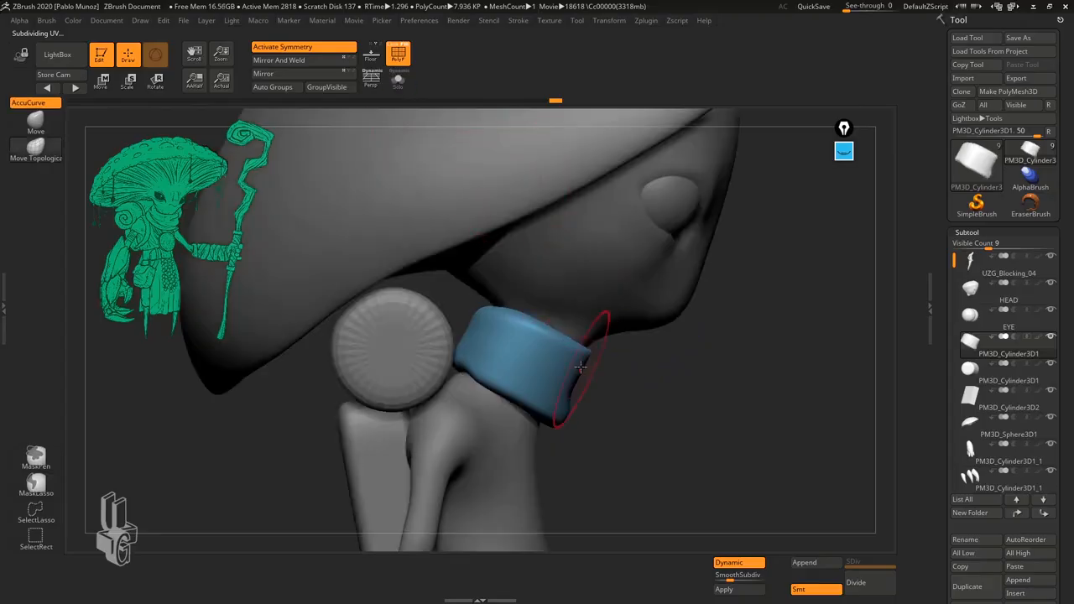
# - Increase the brush size and reshape the collar's front and side walls to fit around the neck
pyautogui.press('space')
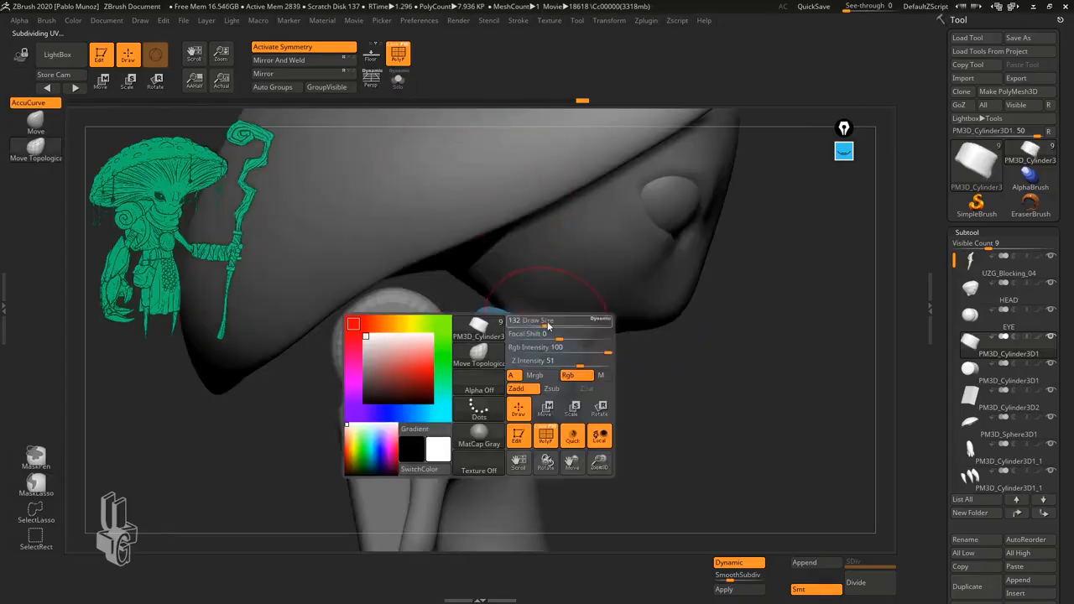
pyautogui.moveTo(547, 323); pyautogui.dragTo(560, 327)
pyautogui.moveTo(567, 413)
pyautogui.mouseDown()
pyautogui.moveTo(546, 427)
pyautogui.moveTo(475, 363)
pyautogui.mouseUp()
pyautogui.moveTo(739, 378); pyautogui.dragTo(571, 383)
pyautogui.press('space')
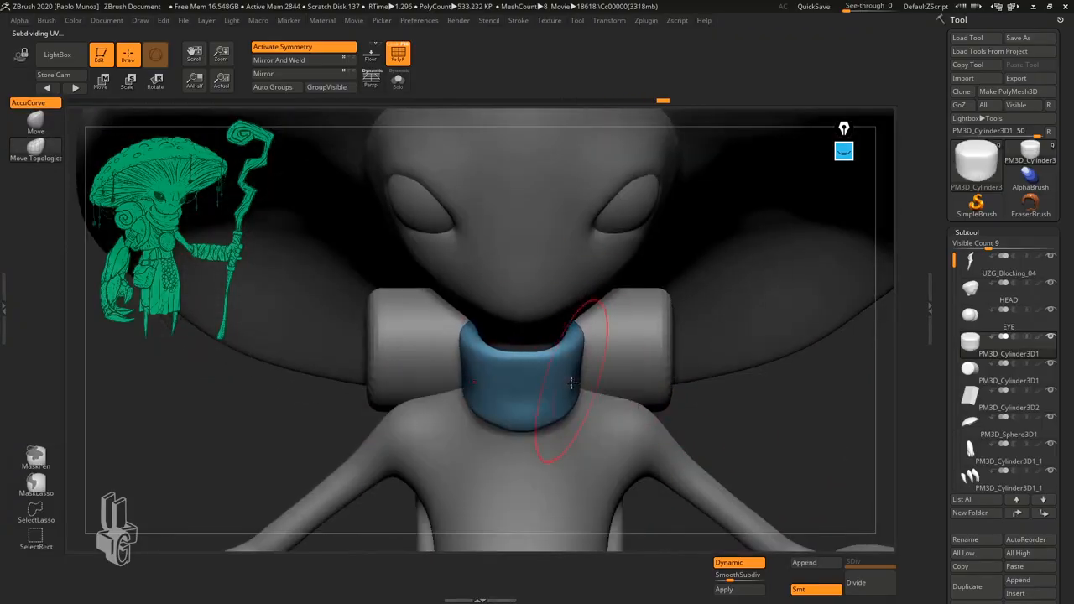
pyautogui.keyDown('alt'); pyautogui.moveTo(598, 399); pyautogui.dragTo(588, 375, button='right'); pyautogui.keyUp('alt')
pyautogui.moveTo(574, 360); pyautogui.dragTo(567, 357)
# - Reshape the collar's upper rim from three-quarter and side views, lifting it toward the back of the neck
pyautogui.moveTo(638, 369); pyautogui.dragTo(576, 374, button='right')
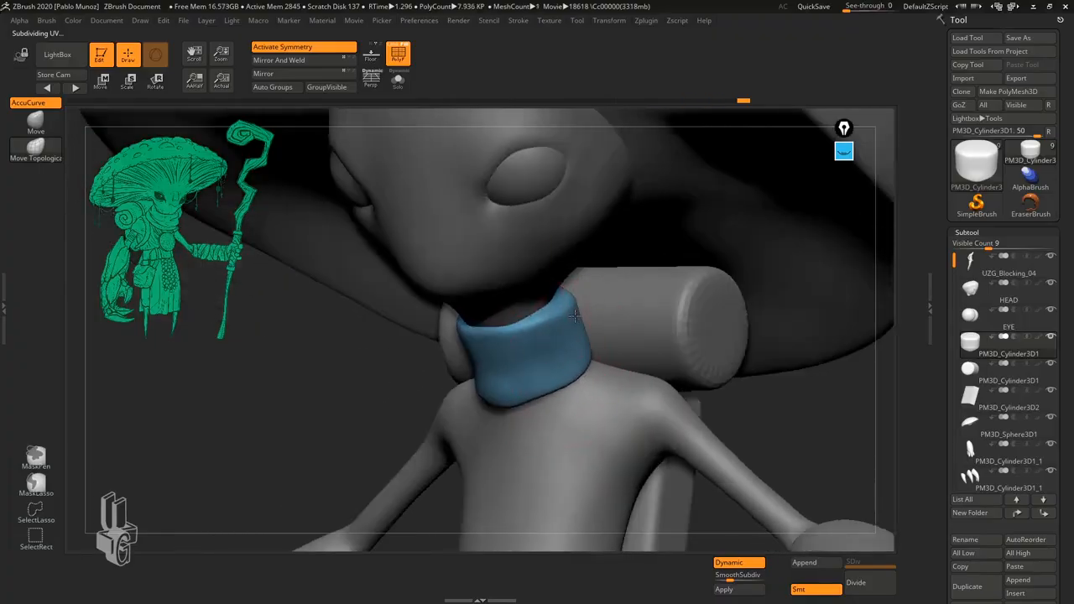
pyautogui.moveTo(511, 327)
pyautogui.mouseDown()
pyautogui.moveTo(495, 346)
pyautogui.moveTo(538, 321)
pyautogui.mouseUp()
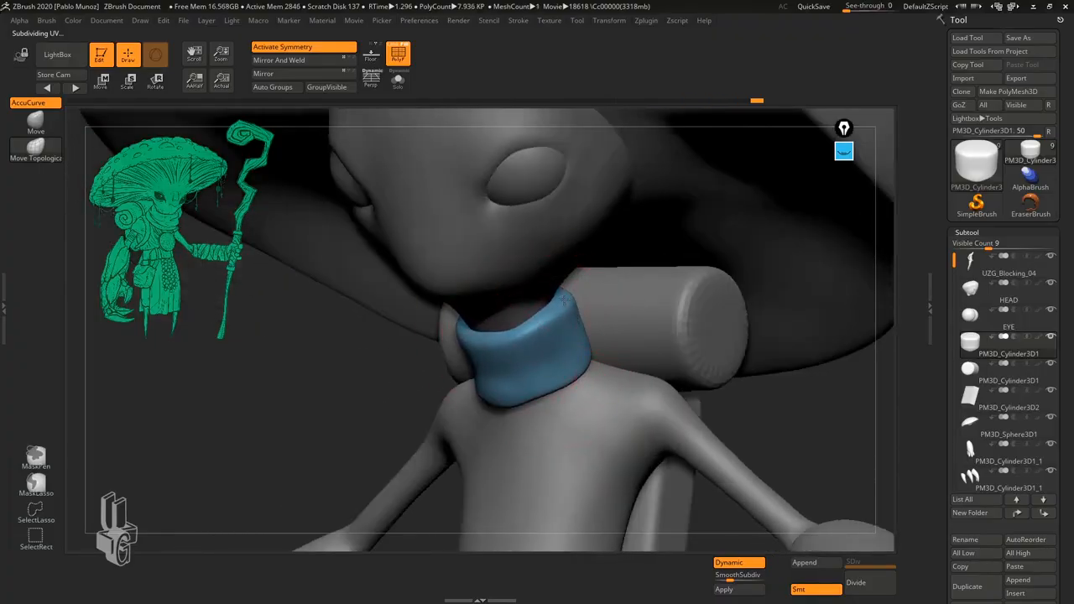
pyautogui.moveTo(565, 298); pyautogui.dragTo(580, 292, button='right')
pyautogui.moveTo(539, 327); pyautogui.dragTo(617, 344, button='right')
pyautogui.moveTo(632, 341); pyautogui.dragTo(622, 359)
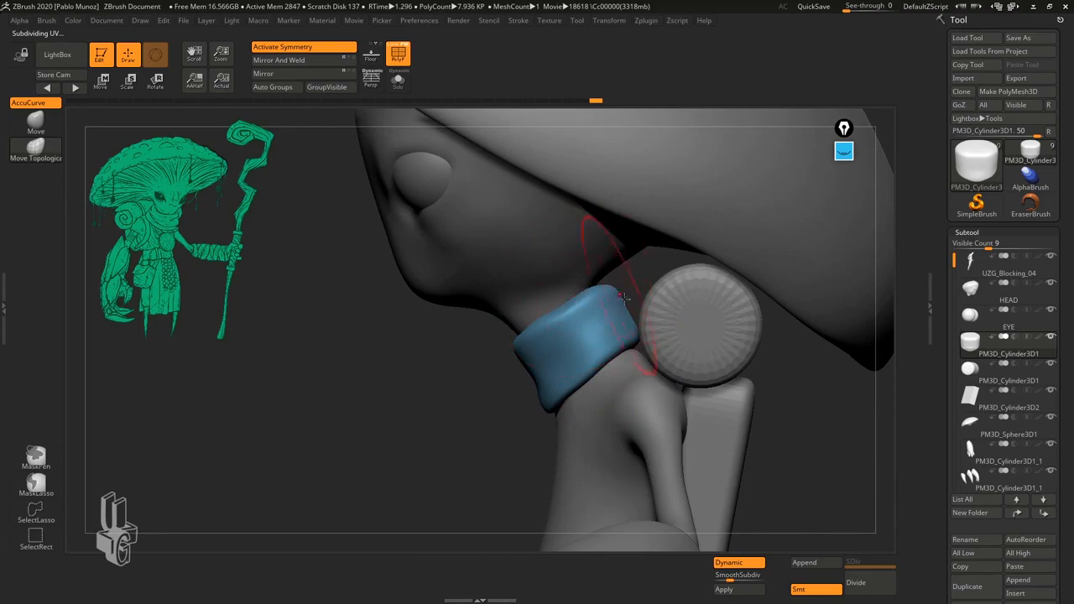
# - Flare the collar's lower edge over the chest and shoulders and refine its concave front profile
pyautogui.moveTo(631, 332)
pyautogui.mouseDown(button='right')
pyautogui.moveTo(604, 287)
pyautogui.moveTo(615, 332)
pyautogui.mouseUp(button='right')
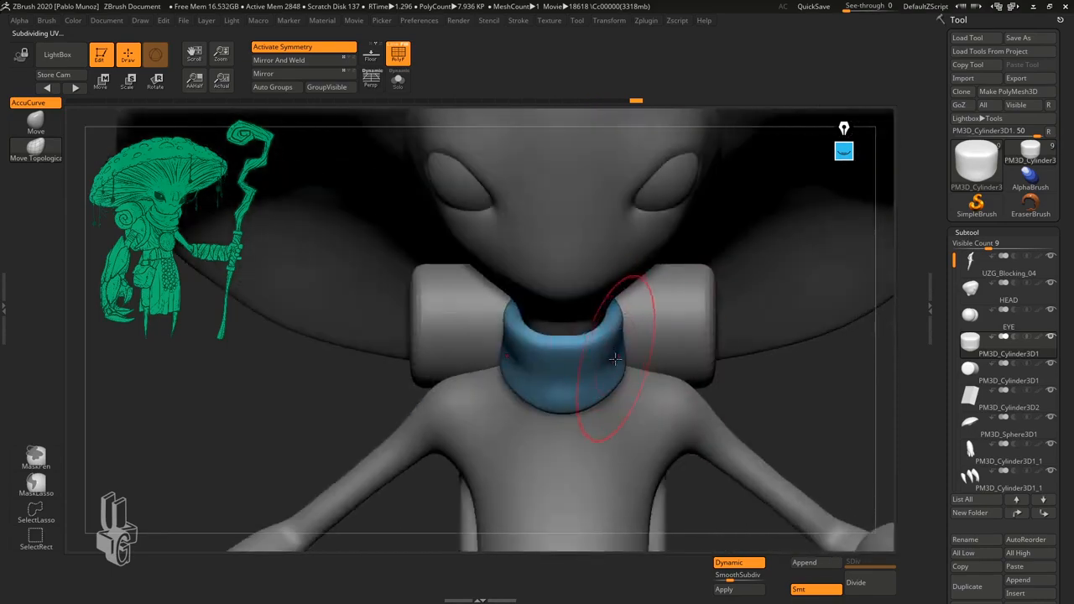
pyautogui.moveTo(615, 359); pyautogui.dragTo(616, 385)
pyautogui.moveTo(616, 384); pyautogui.dragTo(663, 376, button='right')
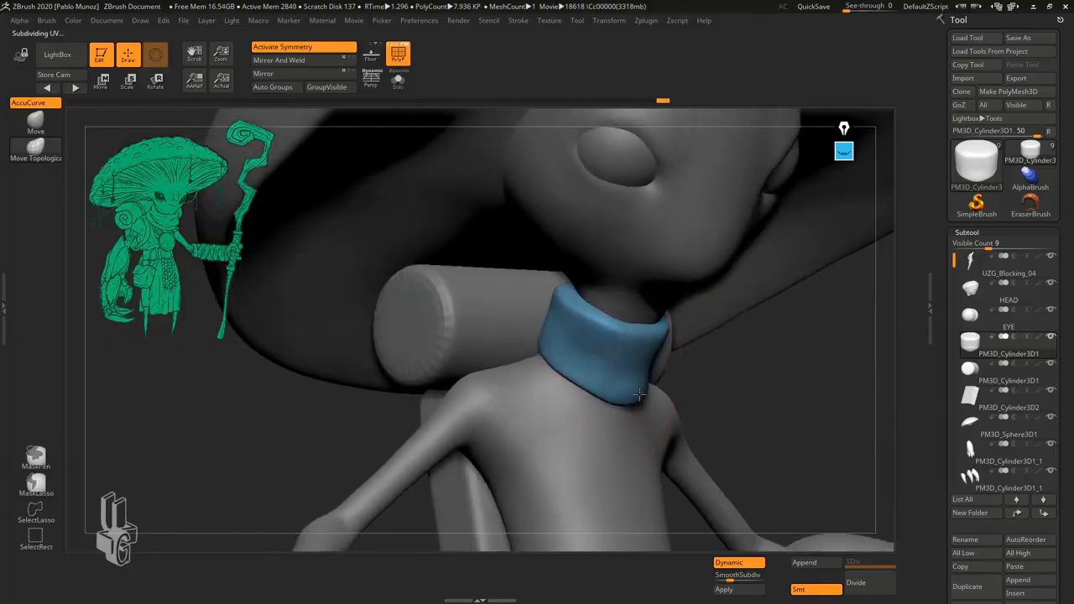
pyautogui.moveTo(640, 394); pyautogui.dragTo(603, 382)
pyautogui.moveTo(575, 372); pyautogui.dragTo(624, 362, button='right')
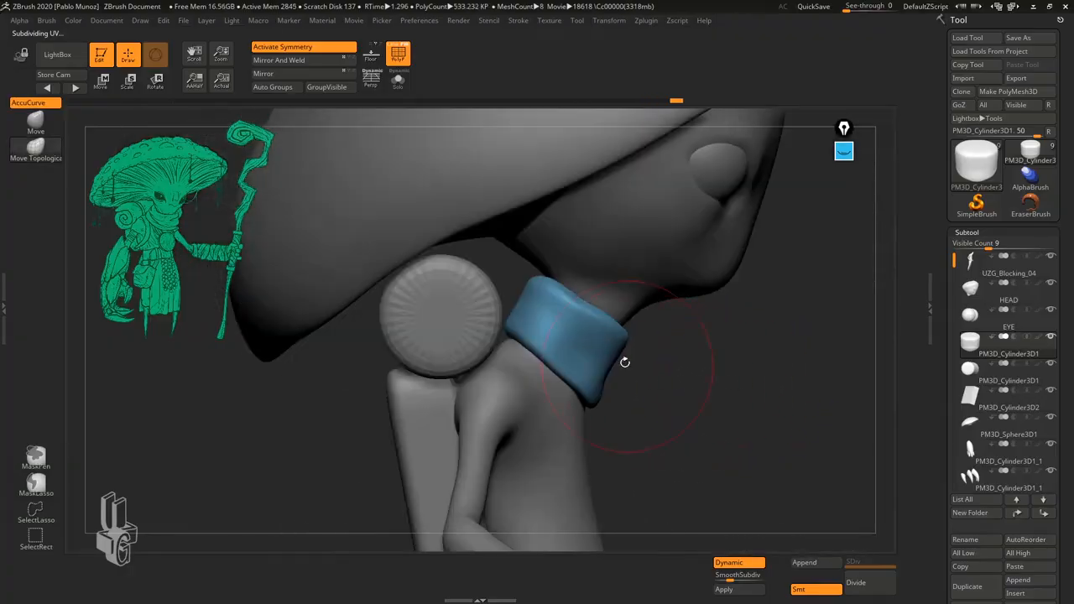
pyautogui.rightClick(651, 365)
pyautogui.moveTo(623, 366); pyautogui.dragTo(610, 361)
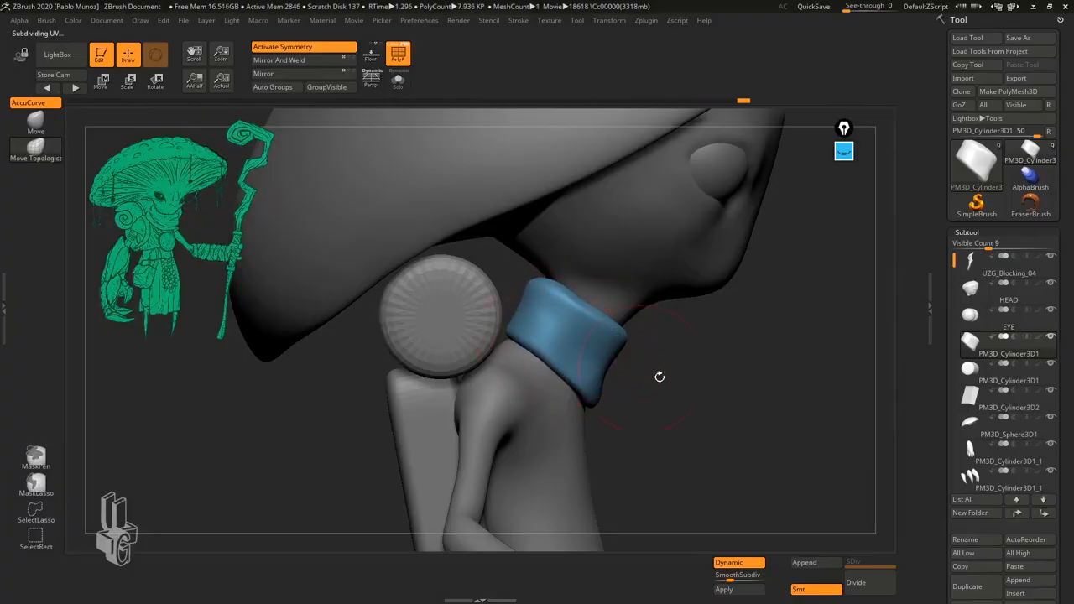
# - Examine the whole character from the back, side and front to judge how the collar fits the body
pyautogui.moveTo(659, 377); pyautogui.dragTo(592, 346, button='right')
pyautogui.moveTo(564, 303); pyautogui.dragTo(660, 348, button='right')
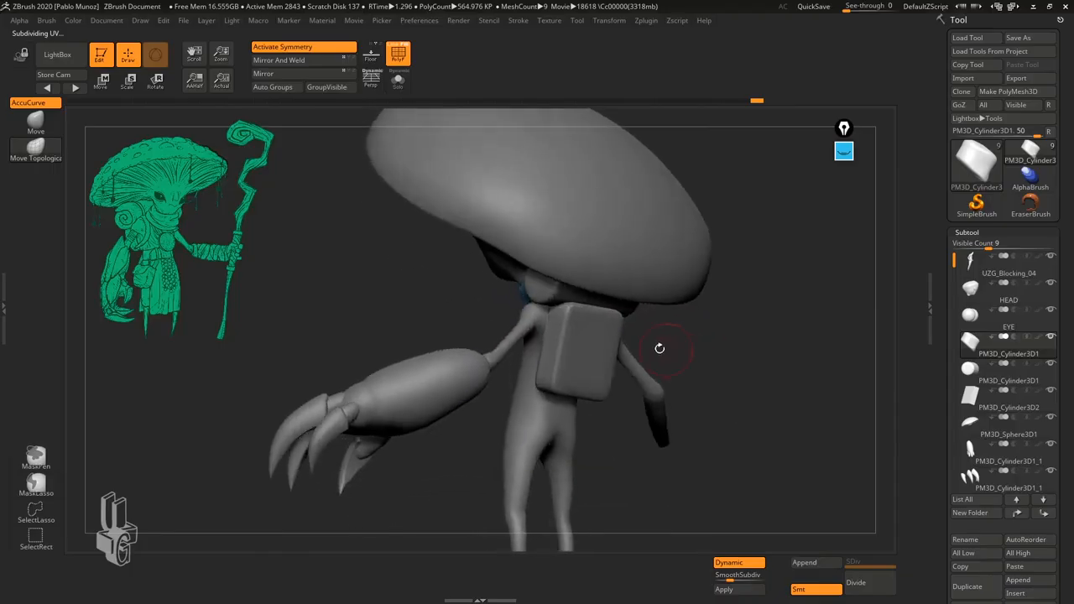
pyautogui.moveTo(585, 357)
pyautogui.mouseDown(button='right')
pyautogui.moveTo(643, 312)
pyautogui.moveTo(681, 328)
pyautogui.moveTo(669, 337)
pyautogui.moveTo(698, 359)
pyautogui.moveTo(576, 340)
pyautogui.mouseUp(button='right')
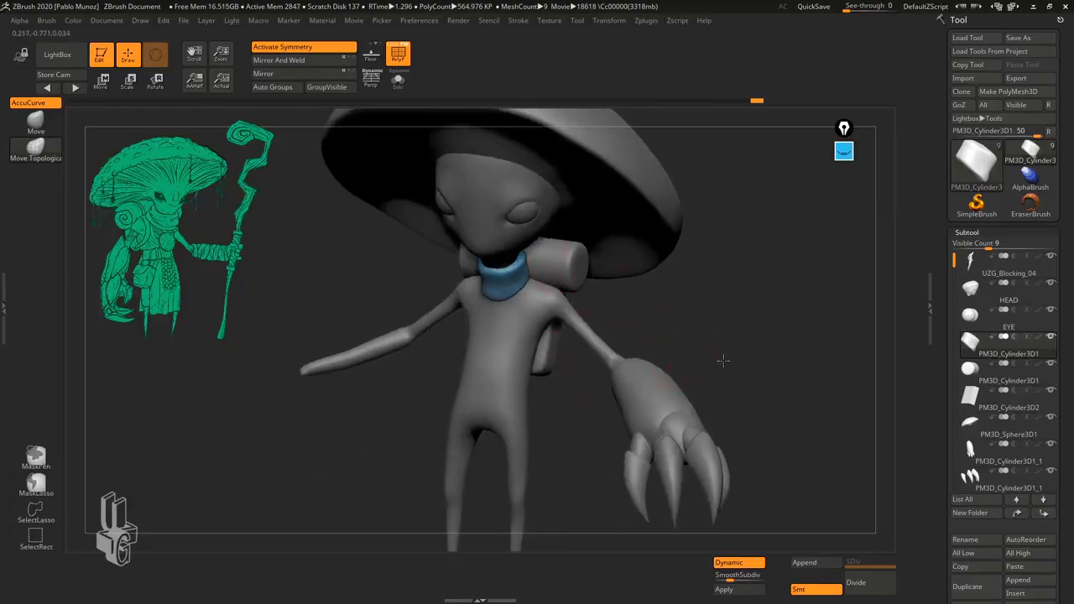
pyautogui.moveTo(723, 361); pyautogui.dragTo(668, 342, button='right')
pyautogui.moveTo(573, 438); pyautogui.dragTo(576, 413, button='right')
pyautogui.moveTo(685, 329)
pyautogui.mouseDown(button='right')
pyautogui.moveTo(746, 335)
pyautogui.moveTo(669, 339)
pyautogui.moveTo(683, 336)
pyautogui.mouseUp(button='right')
pyautogui.keyDown('alt'); pyautogui.moveTo(571, 320); pyautogui.dragTo(585, 385, button='right'); pyautogui.keyUp('alt')
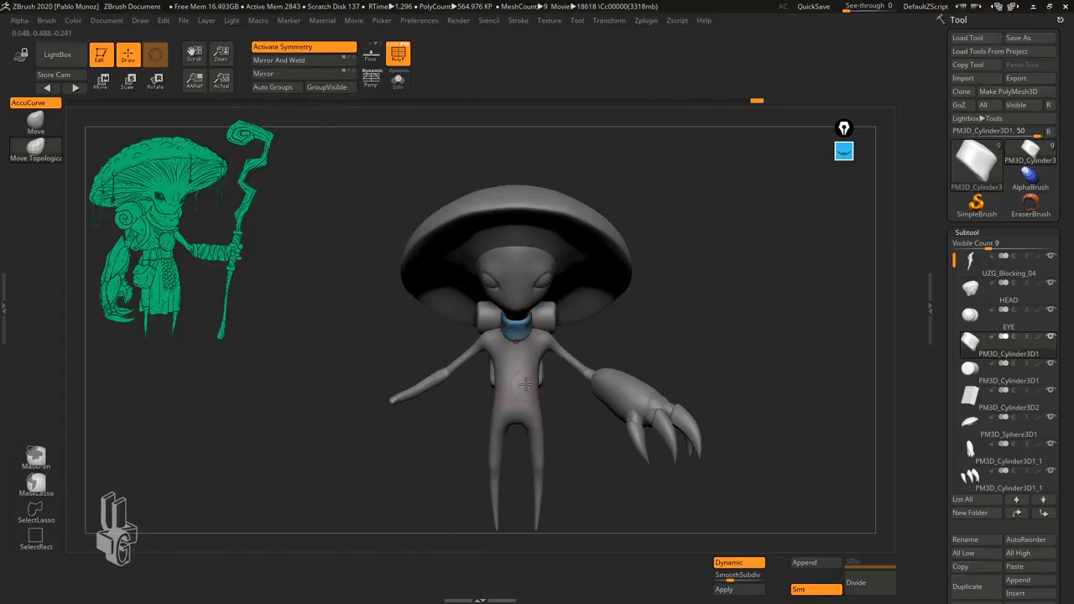
pyautogui.keyDown('ctrl'); pyautogui.moveTo(531, 345); pyautogui.dragTo(593, 475, button='right'); pyautogui.keyUp('ctrl')
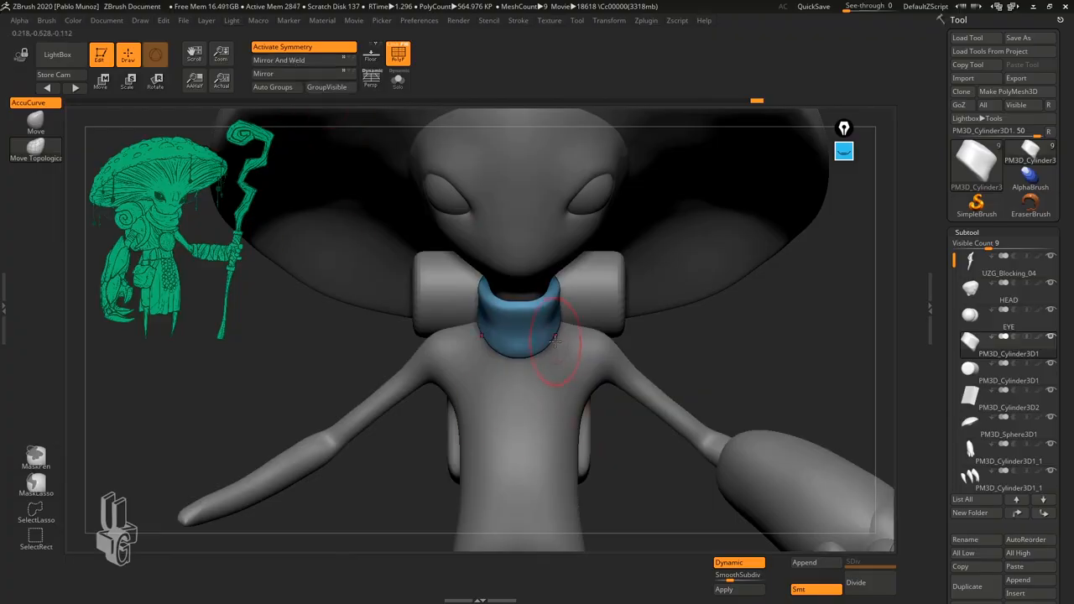
# - Pull one side of the neck collar outward with symmetry off, and even out both sides with Mirror And Weld
pyautogui.click(304, 49)
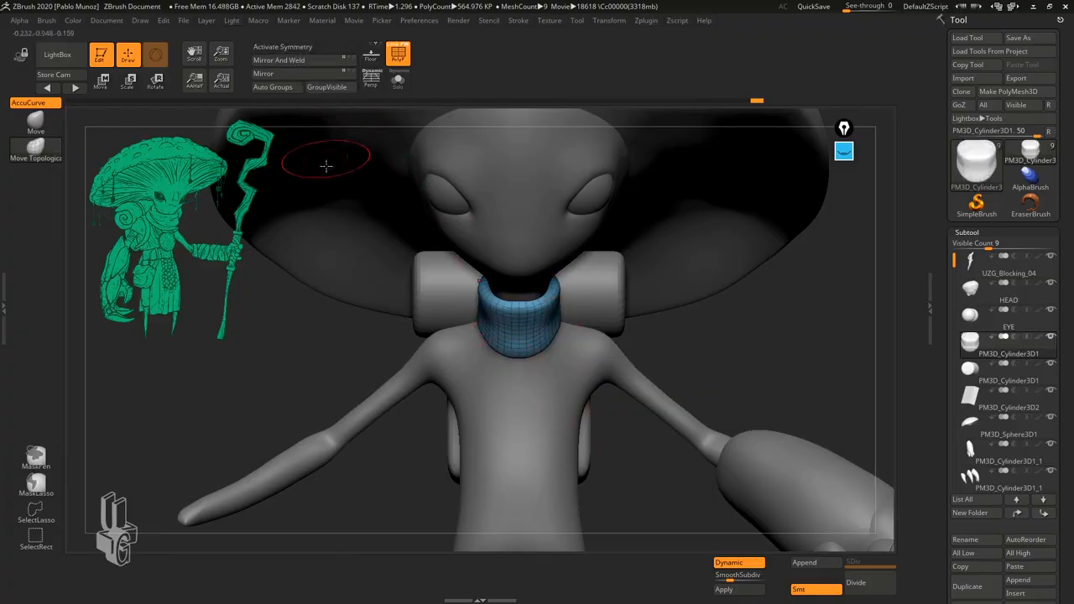
pyautogui.moveTo(551, 306); pyautogui.dragTo(578, 353)
pyautogui.moveTo(710, 334); pyautogui.dragTo(547, 322, button='right')
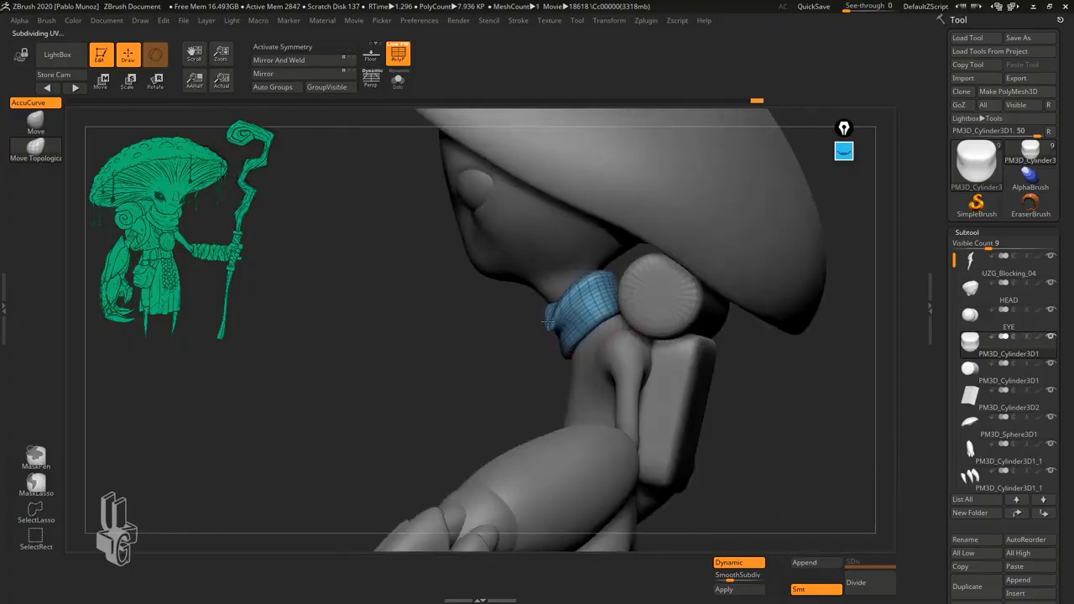
pyautogui.moveTo(525, 357); pyautogui.dragTo(489, 309, button='right')
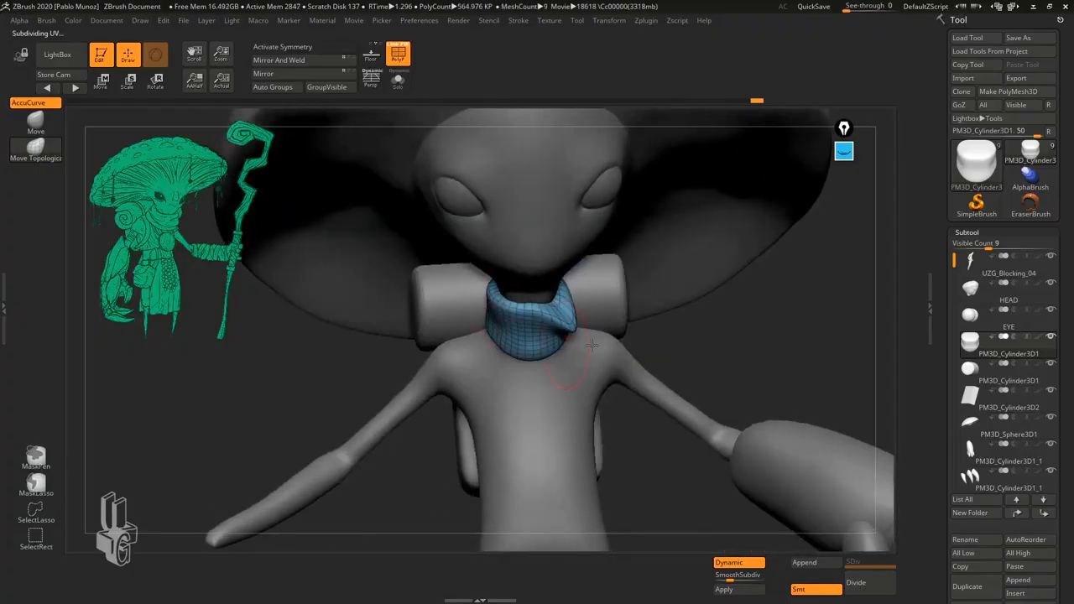
pyautogui.moveTo(592, 344); pyautogui.dragTo(710, 347, button='right')
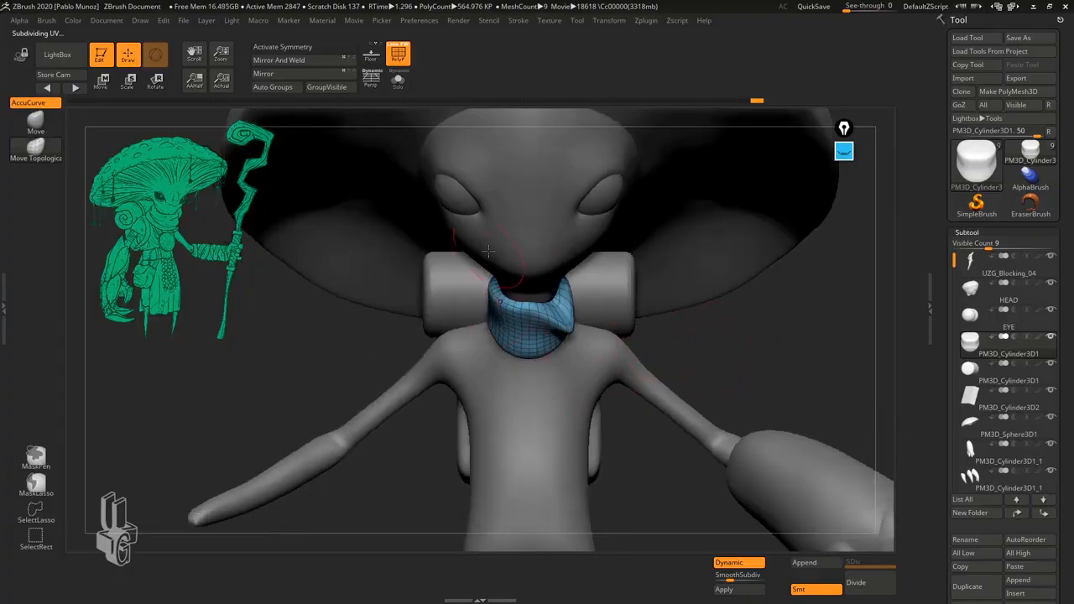
pyautogui.click(288, 63)
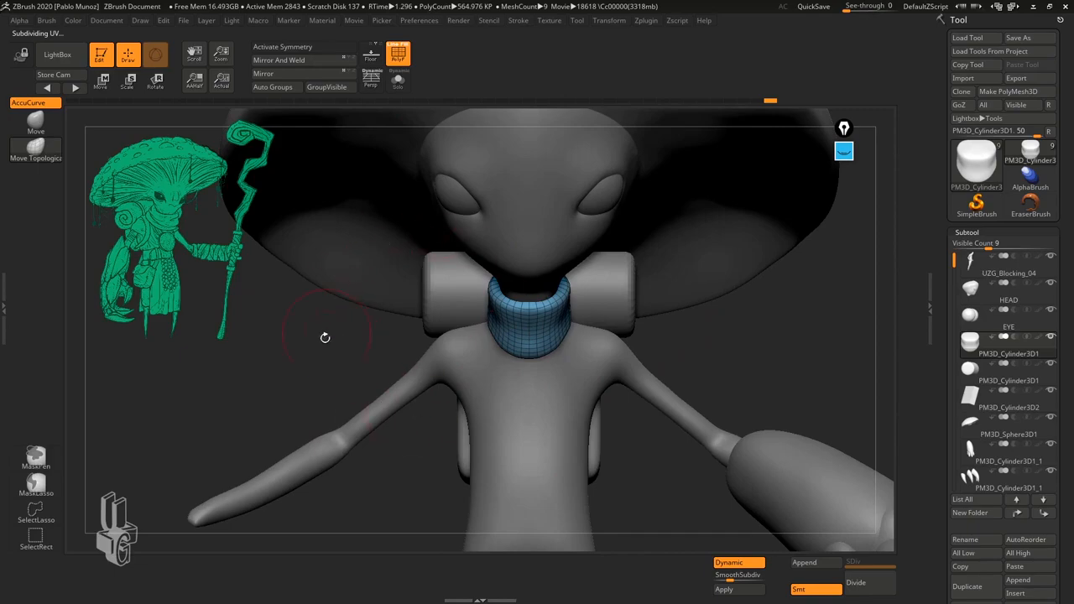
# - Check the full character from the front with the polyframe off, and turn the polyframe back on
pyautogui.moveTo(695, 356); pyautogui.dragTo(664, 307, button='right')
pyautogui.click(398, 54)
pyautogui.keyDown('alt'); pyautogui.moveTo(747, 343); pyautogui.dragTo(686, 324, button='right'); pyautogui.keyUp('alt')
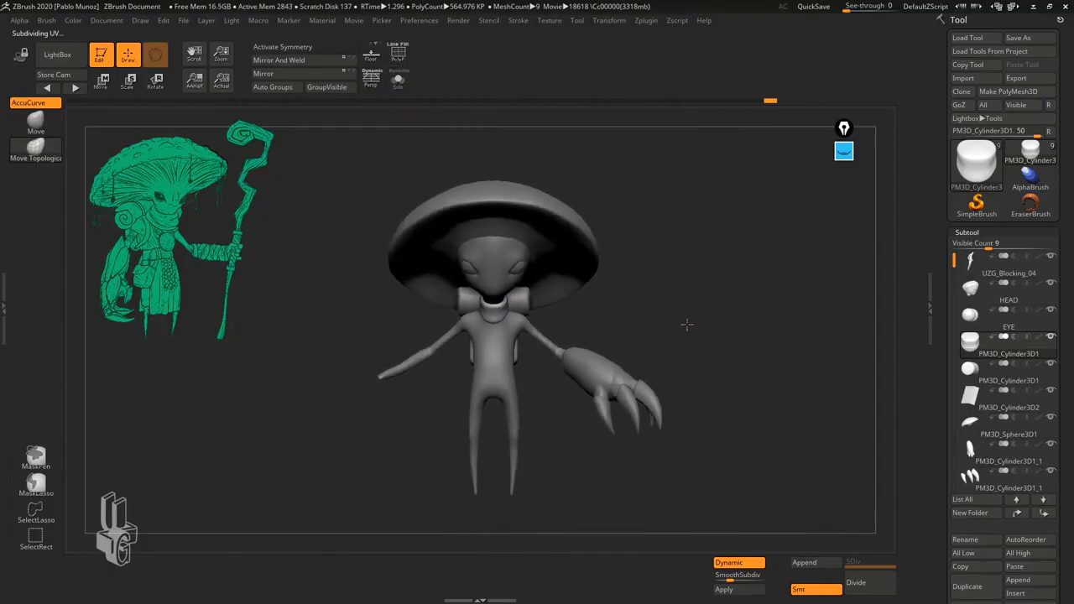
pyautogui.keyDown('alt'); pyautogui.moveTo(634, 297); pyautogui.dragTo(648, 303, button='right'); pyautogui.keyUp('alt')
pyautogui.click(399, 55)
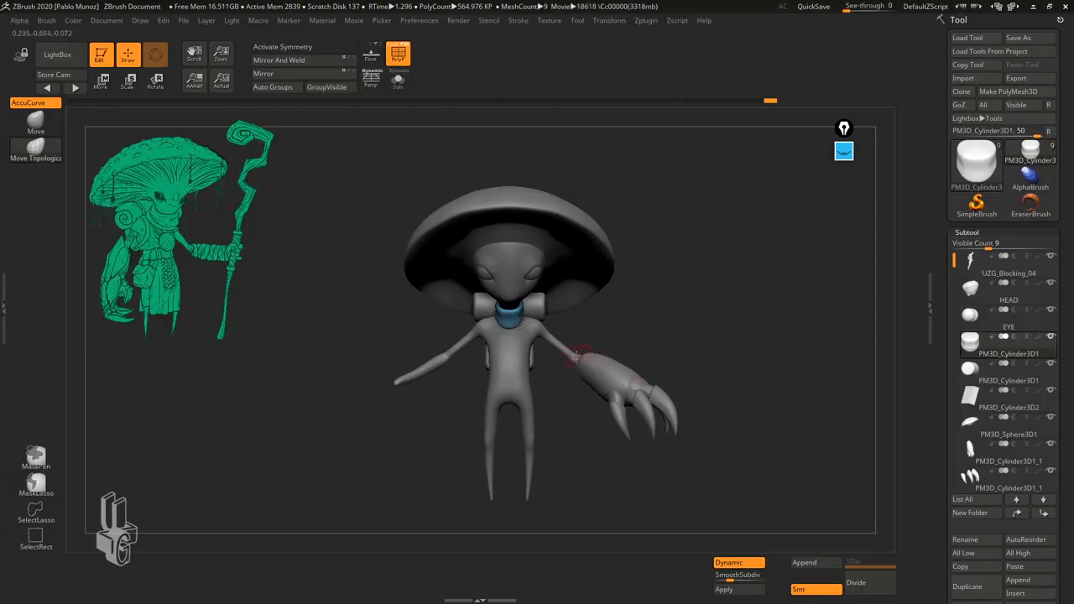
# - Select the large forearm subtool and stretch its elbow end into a point behind the arm with Move Topological
pyautogui.moveTo(667, 339); pyautogui.dragTo(698, 250)
pyautogui.keyDown('alt'); pyautogui.click(604, 386); pyautogui.keyUp('alt')
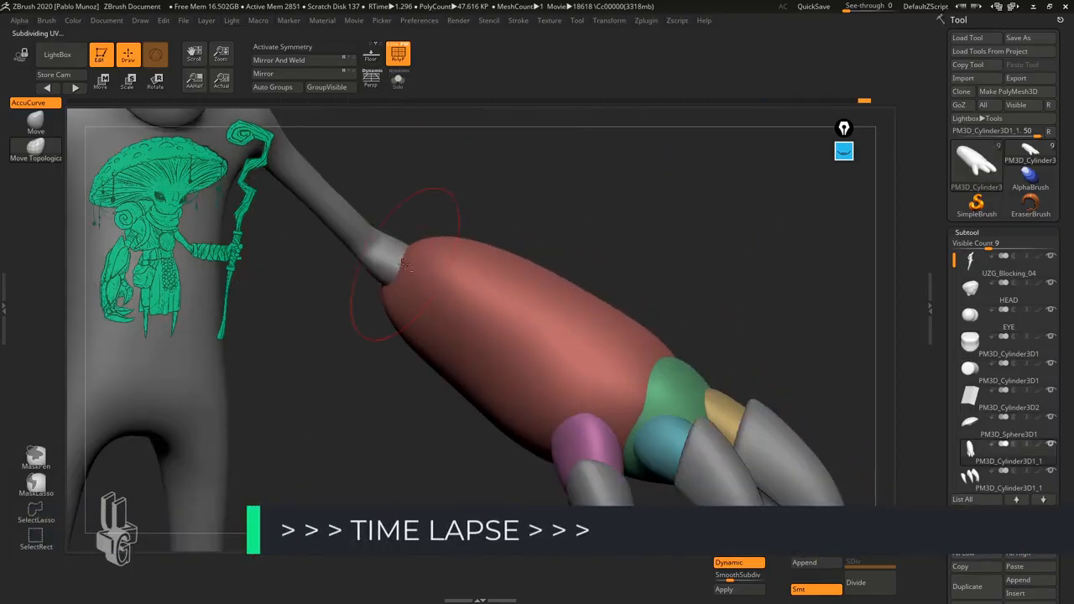
pyautogui.moveTo(404, 265); pyautogui.dragTo(380, 260)
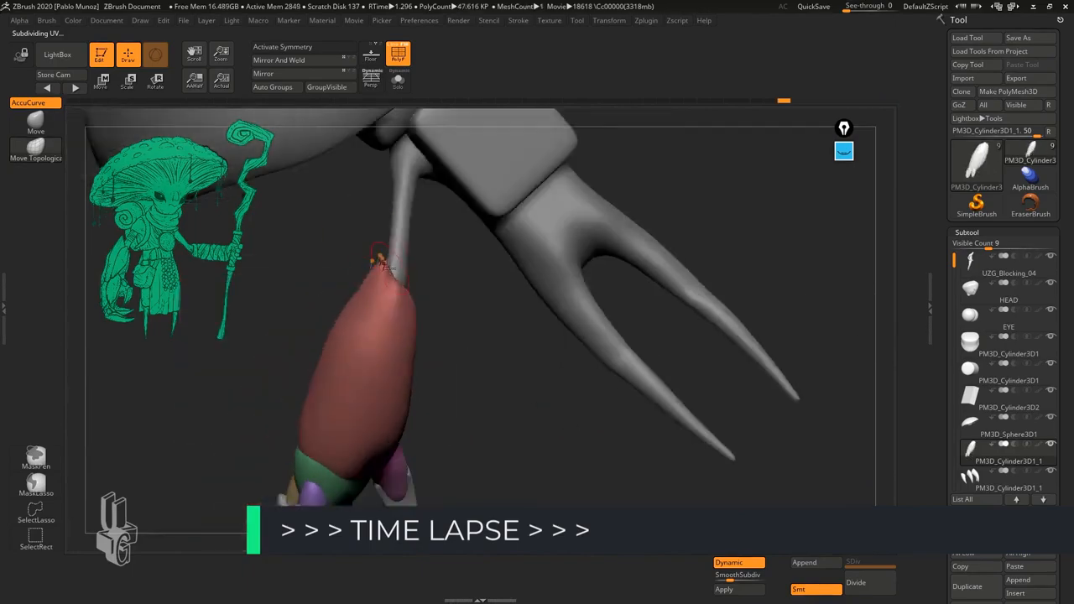
pyautogui.moveTo(431, 312)
pyautogui.mouseDown()
pyautogui.moveTo(470, 269)
pyautogui.moveTo(420, 311)
pyautogui.moveTo(419, 336)
pyautogui.mouseUp()
pyautogui.press('space')
pyautogui.moveTo(554, 352)
pyautogui.mouseDown()
pyautogui.moveTo(484, 370)
pyautogui.moveTo(479, 324)
pyautogui.moveTo(529, 336)
pyautogui.moveTo(546, 364)
pyautogui.moveTo(522, 363)
pyautogui.moveTo(638, 369)
pyautogui.moveTo(591, 374)
pyautogui.moveTo(532, 346)
pyautogui.mouseUp()
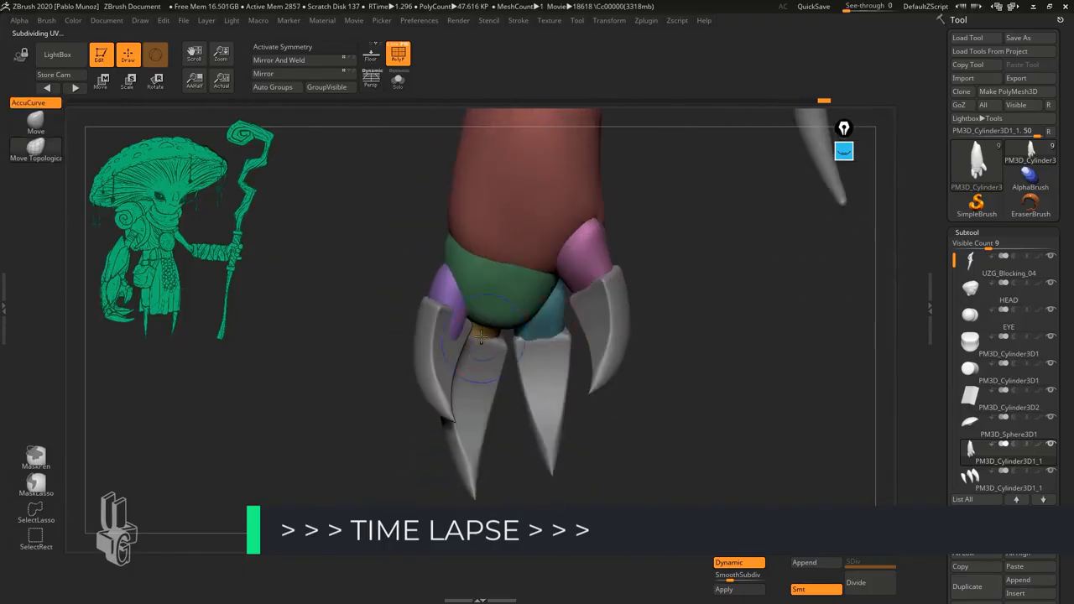
# - Undo the last reshaping stroke around the finger joints and adjust the hand with the Move brush instead
pyautogui.moveTo(449, 325)
pyautogui.mouseDown()
pyautogui.moveTo(472, 312)
pyautogui.moveTo(483, 281)
pyautogui.moveTo(608, 275)
pyautogui.moveTo(491, 296)
pyautogui.moveTo(616, 307)
pyautogui.mouseUp()
pyautogui.press('space')
pyautogui.hotkey('ctrl', 'z')
pyautogui.press('b')
pyautogui.press('m')
pyautogui.press('v')
pyautogui.moveTo(582, 358); pyautogui.dragTo(587, 357)
# - Return to the Move Topological brush and refine the large forearm and its finger joints from several angles
pyautogui.press('b')
pyautogui.press('m')
pyautogui.press('t')
pyautogui.moveTo(755, 394)
pyautogui.mouseDown()
pyautogui.moveTo(674, 397)
pyautogui.moveTo(798, 390)
pyautogui.moveTo(638, 369)
pyautogui.mouseUp()
pyautogui.moveTo(580, 353); pyautogui.dragTo(504, 324)
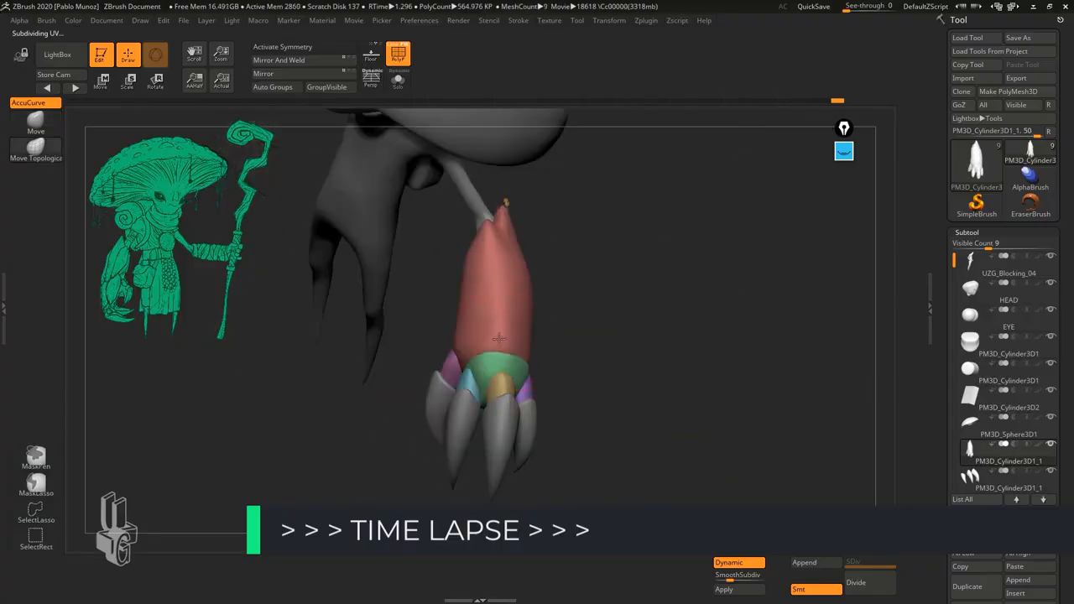
pyautogui.moveTo(638, 336); pyautogui.dragTo(540, 395)
# - Select the claws subtool and reshape the claws with Move Topological from several angles
pyautogui.keyDown('alt'); pyautogui.click(590, 400); pyautogui.keyUp('alt')
pyautogui.moveTo(638, 361)
pyautogui.keyDown('alt'); pyautogui.mouseDown()
pyautogui.moveTo(638, 419)
pyautogui.moveTo(638, 336)
pyautogui.moveTo(587, 357)
pyautogui.mouseUp(); pyautogui.keyUp('alt')
pyautogui.moveTo(546, 336); pyautogui.dragTo(530, 412)
pyautogui.moveTo(503, 391); pyautogui.dragTo(638, 378)
pyautogui.moveTo(508, 362); pyautogui.dragTo(526, 352)
pyautogui.moveTo(638, 352)
pyautogui.mouseDown()
pyautogui.moveTo(587, 159)
pyautogui.moveTo(638, 277)
pyautogui.moveTo(587, 319)
pyautogui.mouseUp()
pyautogui.moveTo(545, 327); pyautogui.dragTo(560, 324)
pyautogui.moveTo(638, 336)
pyautogui.mouseDown()
pyautogui.moveTo(521, 361)
pyautogui.moveTo(676, 297)
pyautogui.moveTo(421, 158)
pyautogui.moveTo(588, 277)
pyautogui.mouseUp()
pyautogui.moveTo(504, 361); pyautogui.dragTo(520, 352)
pyautogui.moveTo(638, 352); pyautogui.dragTo(470, 336)
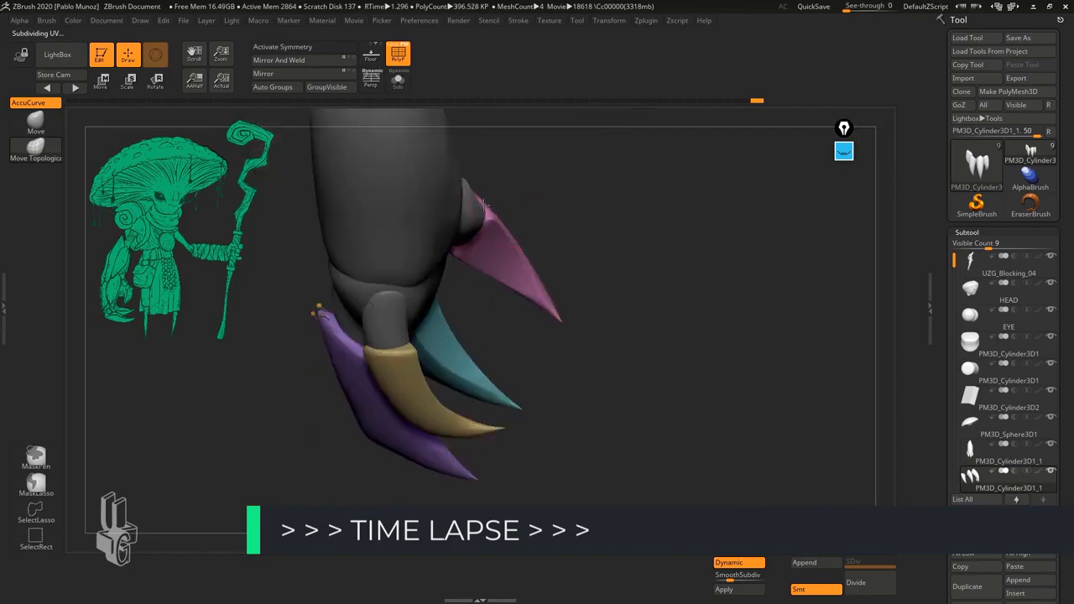
# - Adjust the brush settings and refine the bases and curvature of the claws where they meet the finger joints
pyautogui.moveTo(587, 336); pyautogui.dragTo(545, 268)
pyautogui.moveTo(496, 268); pyautogui.dragTo(479, 252)
pyautogui.moveTo(588, 252)
pyautogui.mouseDown()
pyautogui.moveTo(518, 192)
pyautogui.moveTo(532, 216)
pyautogui.mouseUp()
pyautogui.moveTo(638, 277)
pyautogui.mouseDown()
pyautogui.moveTo(714, 286)
pyautogui.moveTo(619, 311)
pyautogui.moveTo(688, 327)
pyautogui.mouseUp()
pyautogui.press('space')
pyautogui.moveTo(567, 334); pyautogui.dragTo(584, 334)
pyautogui.moveTo(713, 352); pyautogui.dragTo(614, 377)
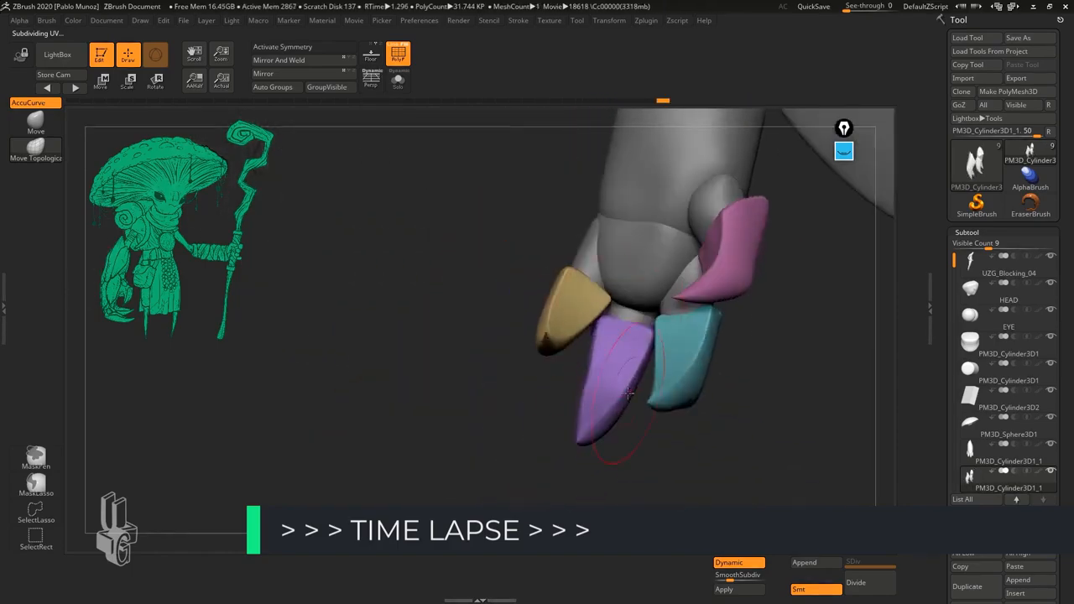
# - Isolate the purple claw, pull its tip out longer, and show all the claws again
pyautogui.press('space')
pyautogui.keyDown('ctrl'); pyautogui.keyDown('shift'); pyautogui.click(607, 306); pyautogui.keyUp('shift'); pyautogui.keyUp('ctrl')
pyautogui.moveTo(607, 305); pyautogui.dragTo(624, 400)
pyautogui.moveTo(688, 411); pyautogui.dragTo(655, 411)
pyautogui.keyDown('ctrl'); pyautogui.keyDown('shift'); pyautogui.click(655, 411); pyautogui.keyUp('shift'); pyautogui.keyUp('ctrl')
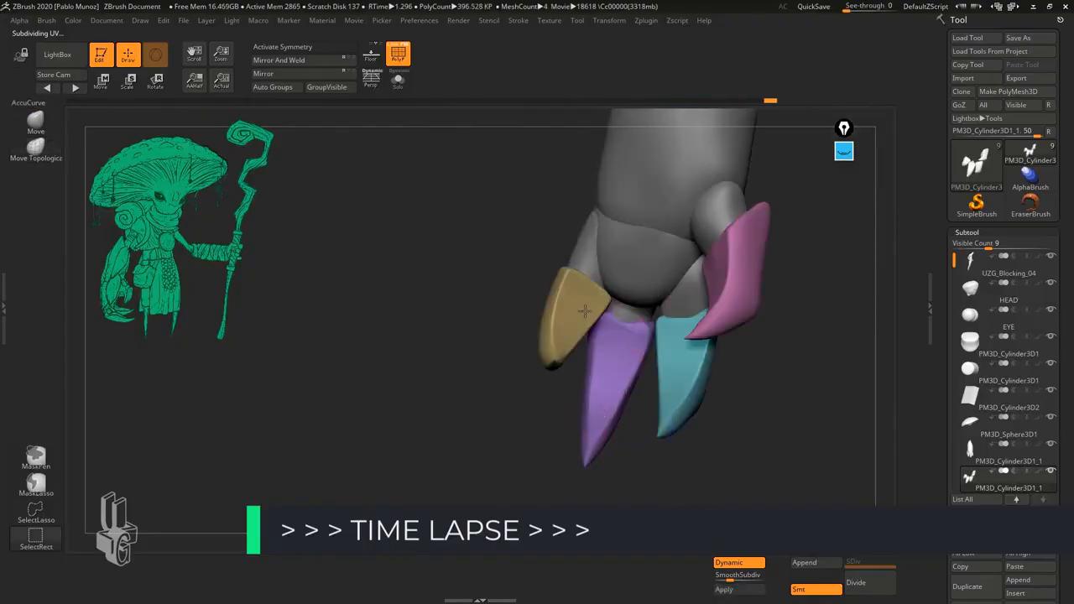
# - Isolate the yellow claw, refine its shape, and bring the other claws back into view
pyautogui.keyDown('ctrl'); pyautogui.keyDown('shift'); pyautogui.click(582, 312); pyautogui.keyUp('shift'); pyautogui.keyUp('ctrl')
pyautogui.moveTo(567, 267); pyautogui.dragTo(689, 359)
pyautogui.keyDown('ctrl'); pyautogui.keyDown('shift'); pyautogui.click(504, 277); pyautogui.keyUp('shift'); pyautogui.keyUp('ctrl')
# - Isolate the teal claw, adjust its base around the finger joint, and unhide the remaining claws
pyautogui.keyDown('ctrl'); pyautogui.keyDown('shift'); pyautogui.click(659, 357); pyautogui.keyUp('shift'); pyautogui.keyUp('ctrl')
pyautogui.moveTo(691, 316); pyautogui.dragTo(648, 333)
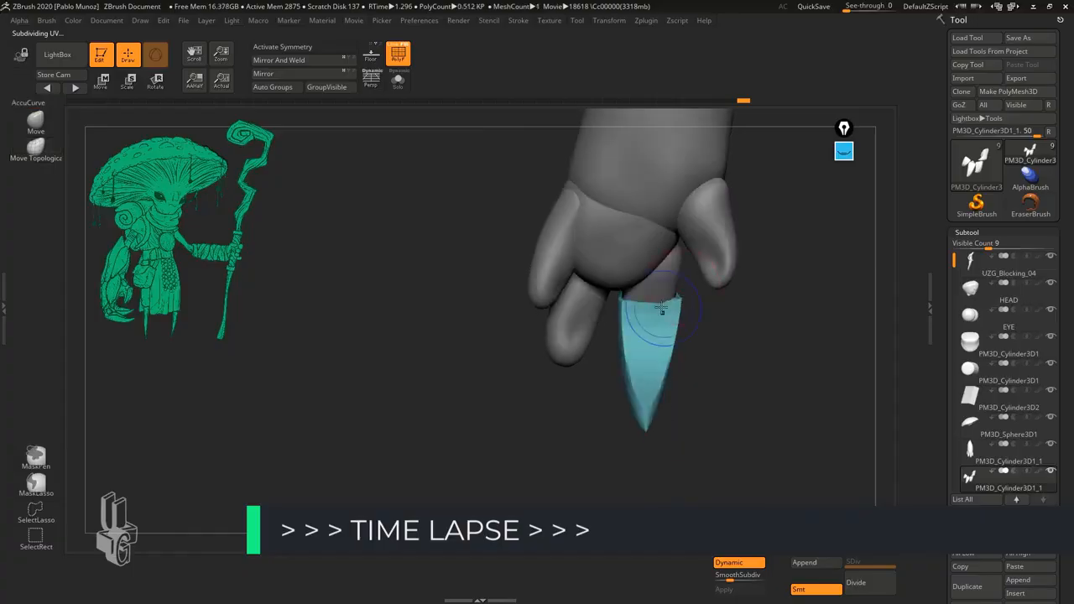
pyautogui.moveTo(713, 335); pyautogui.dragTo(672, 335)
pyautogui.keyDown('alt'); pyautogui.click(655, 281); pyautogui.keyUp('alt')
pyautogui.keyDown('alt'); pyautogui.click(656, 355); pyautogui.keyUp('alt')
pyautogui.keyDown('ctrl'); pyautogui.keyDown('shift'); pyautogui.click(739, 395); pyautogui.keyUp('shift'); pyautogui.keyUp('ctrl')
# - Select the body subtool, isolate it with Solo, and reshape its forearms symmetrically with Move Topological
pyautogui.moveTo(738, 395); pyautogui.dragTo(655, 252)
pyautogui.keyDown('alt'); pyautogui.click(638, 193); pyautogui.keyUp('alt')
pyautogui.keyDown('alt'); pyautogui.click(688, 352); pyautogui.keyUp('alt')
pyautogui.keyDown('alt'); pyautogui.click(655, 294); pyautogui.keyUp('alt')
pyautogui.keyDown('alt'); pyautogui.click(619, 277); pyautogui.keyUp('alt')
pyautogui.press('space')
pyautogui.click(398, 79)
pyautogui.moveTo(689, 209)
pyautogui.mouseDown()
pyautogui.moveTo(789, 205)
pyautogui.moveTo(650, 200)
pyautogui.mouseUp()
pyautogui.press('space')
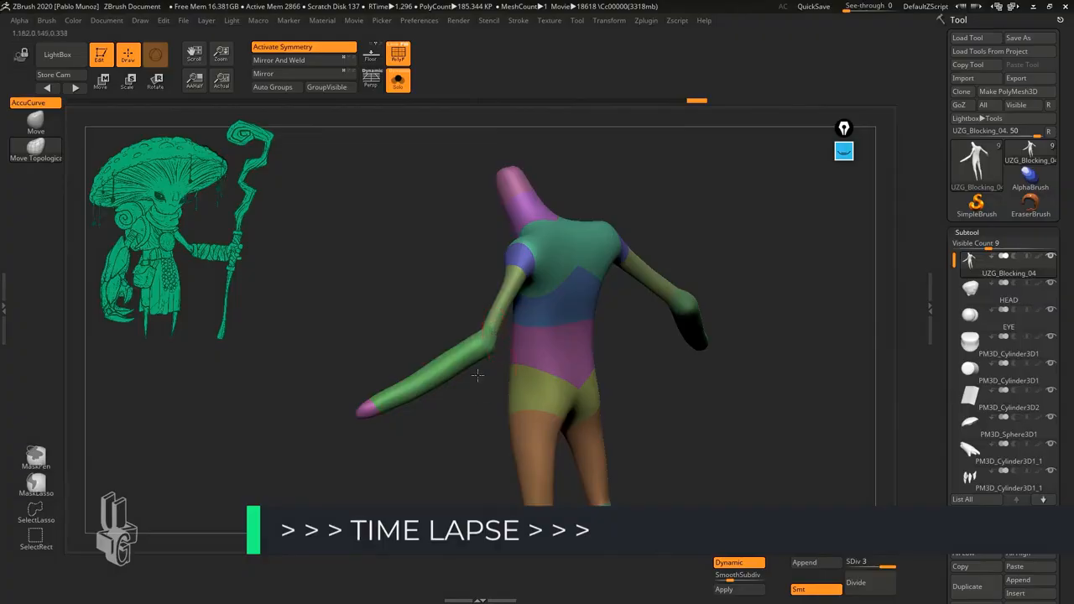
pyautogui.press('space')
pyautogui.moveTo(477, 375)
pyautogui.mouseDown()
pyautogui.moveTo(436, 412)
pyautogui.moveTo(430, 391)
pyautogui.mouseUp()
# - Check the isolated body's proportions from the front and side, and turn the polyframe off
pyautogui.moveTo(756, 387)
pyautogui.keyDown('shift'); pyautogui.mouseDown()
pyautogui.moveTo(673, 384)
pyautogui.moveTo(713, 311)
pyautogui.mouseUp(); pyautogui.keyUp('shift')
pyautogui.keyDown('alt'); pyautogui.moveTo(705, 420); pyautogui.dragTo(705, 352); pyautogui.keyUp('alt')
pyautogui.moveTo(705, 386)
pyautogui.mouseDown()
pyautogui.moveTo(622, 391)
pyautogui.moveTo(559, 412)
pyautogui.mouseUp()
pyautogui.moveTo(646, 369); pyautogui.dragTo(576, 359)
pyautogui.keyDown('alt'); pyautogui.moveTo(594, 259); pyautogui.dragTo(597, 328); pyautogui.keyUp('alt')
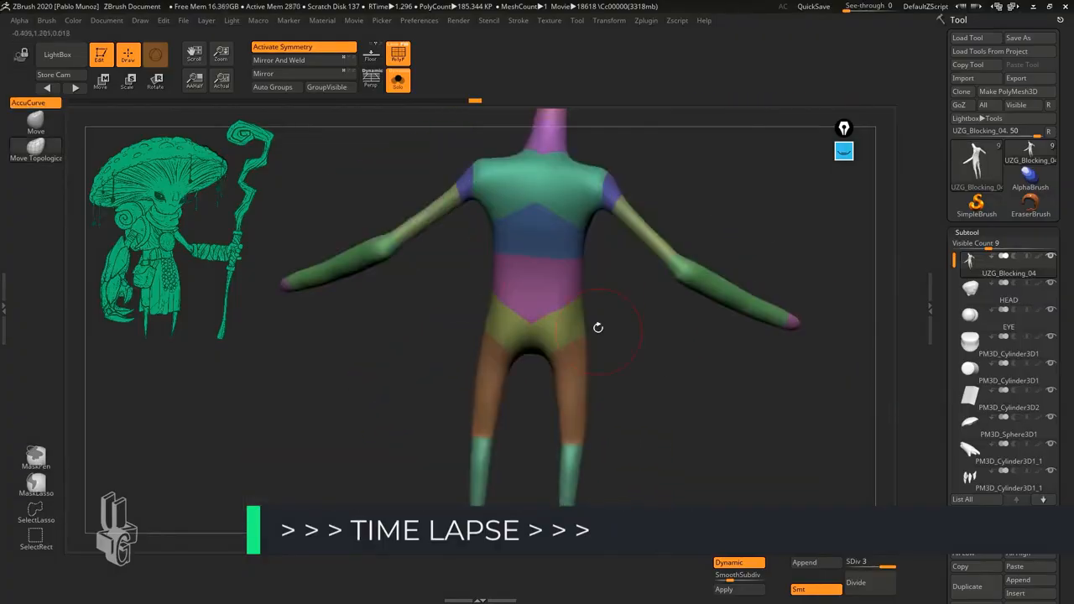
pyautogui.hotkey('shift', 'f')
pyautogui.moveTo(564, 163)
pyautogui.keyDown('alt'); pyautogui.mouseDown()
pyautogui.moveTo(560, 230)
pyautogui.moveTo(585, 255)
pyautogui.moveTo(520, 256)
pyautogui.moveTo(475, 277)
pyautogui.mouseUp(); pyautogui.keyUp('alt')
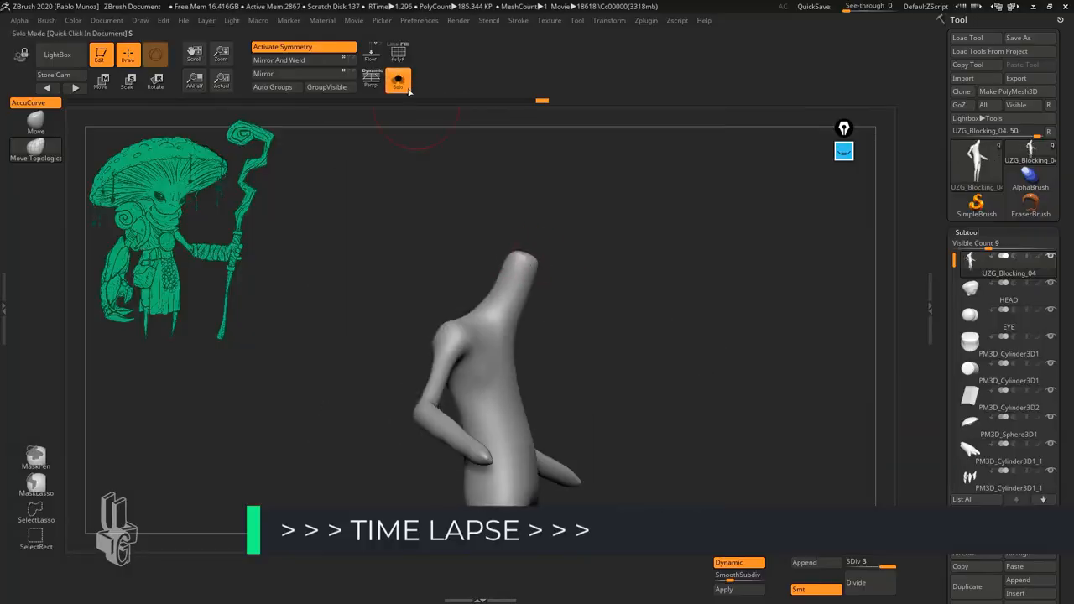
# - Show the full character from the front and adjust the body's upper arms with Move Topological
pyautogui.keyDown('shift'); pyautogui.moveTo(415, 149); pyautogui.dragTo(496, 151); pyautogui.keyUp('shift')
pyautogui.keyDown('alt'); pyautogui.moveTo(738, 316); pyautogui.dragTo(742, 293); pyautogui.keyUp('alt')
pyautogui.keyDown('alt'); pyautogui.moveTo(638, 393); pyautogui.dragTo(638, 339); pyautogui.keyUp('alt')
pyautogui.moveTo(420, 321); pyautogui.dragTo(451, 282)
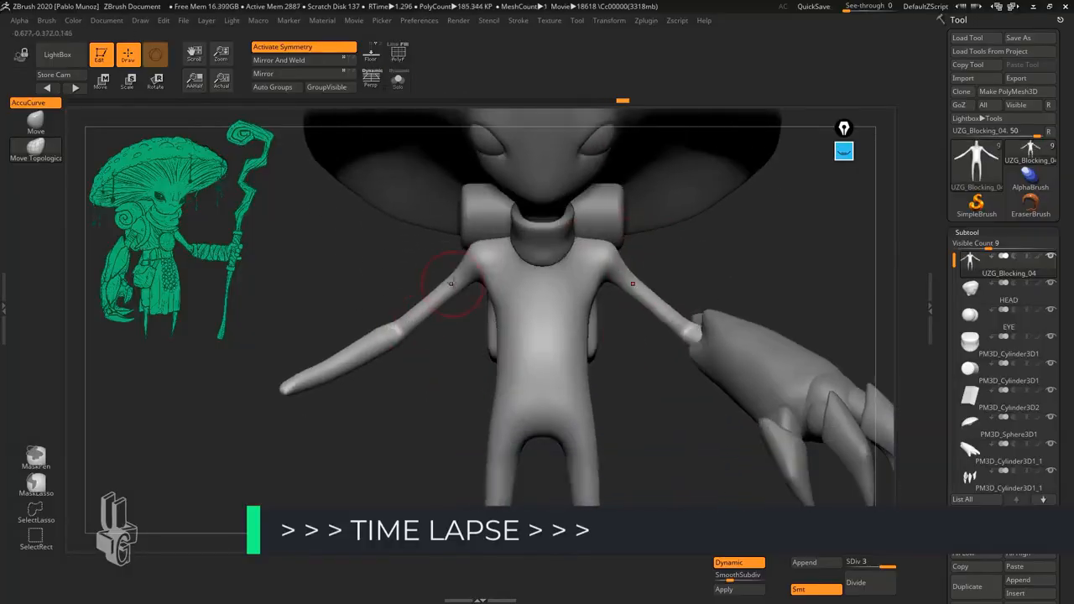
pyautogui.moveTo(633, 369)
pyautogui.keyDown('alt'); pyautogui.mouseDown()
pyautogui.moveTo(633, 415)
pyautogui.moveTo(633, 344)
pyautogui.mouseUp(); pyautogui.keyUp('alt')
pyautogui.keyDown('alt'); pyautogui.moveTo(609, 444); pyautogui.dragTo(609, 392); pyautogui.keyUp('alt')
pyautogui.moveTo(592, 419)
pyautogui.keyDown('shift'); pyautogui.mouseDown()
pyautogui.moveTo(592, 442)
pyautogui.moveTo(660, 412)
pyautogui.moveTo(624, 427)
pyautogui.moveTo(614, 480)
pyautogui.mouseUp(); pyautogui.keyUp('shift')
pyautogui.keyDown('alt'); pyautogui.moveTo(585, 205); pyautogui.dragTo(570, 261); pyautogui.keyUp('alt')
# - Isolate the body with Solo and refine its shoulders and arms from several angles
pyautogui.moveTo(797, 361); pyautogui.dragTo(654, 336)
pyautogui.click(398, 80)
pyautogui.moveTo(781, 344)
pyautogui.mouseDown()
pyautogui.moveTo(729, 355)
pyautogui.moveTo(660, 307)
pyautogui.moveTo(643, 360)
pyautogui.moveTo(653, 362)
pyautogui.mouseUp()
pyautogui.moveTo(696, 370)
pyautogui.mouseDown()
pyautogui.moveTo(629, 382)
pyautogui.moveTo(667, 272)
pyautogui.moveTo(650, 277)
pyautogui.mouseUp()
pyautogui.keyDown('alt'); pyautogui.moveTo(495, 366); pyautogui.dragTo(465, 401); pyautogui.keyUp('alt')
pyautogui.moveTo(625, 243); pyautogui.dragTo(614, 240)
pyautogui.keyDown('alt'); pyautogui.moveTo(688, 386); pyautogui.dragTo(657, 270); pyautogui.keyUp('alt')
pyautogui.keyDown('alt'); pyautogui.moveTo(723, 235); pyautogui.dragTo(681, 338); pyautogui.keyUp('alt')
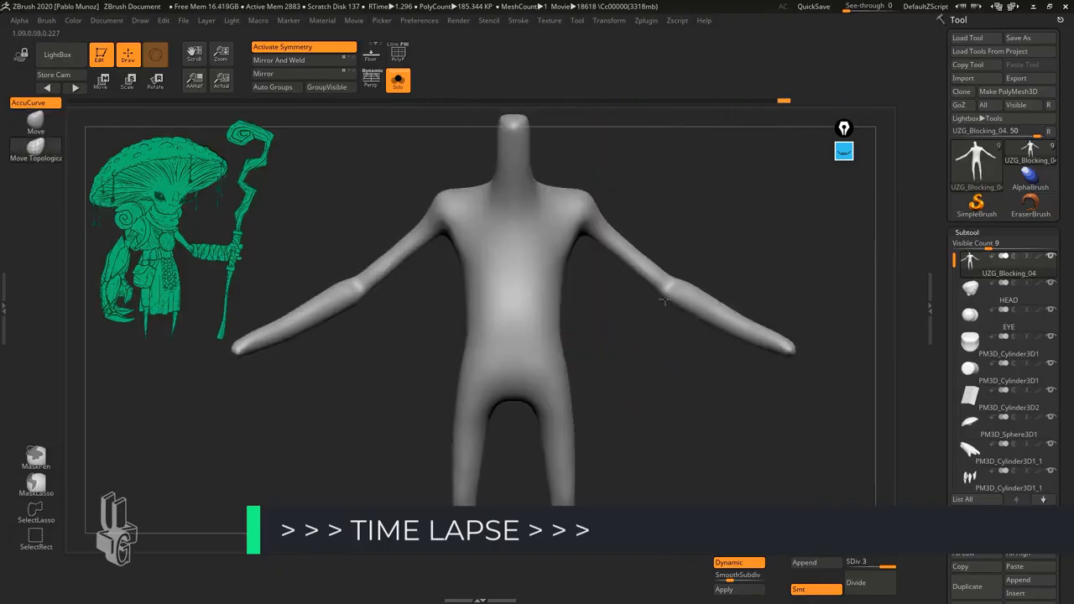
# - Adjust the body's arms from the front and bring all subtools back into view
pyautogui.keyDown('shift'); pyautogui.moveTo(789, 349); pyautogui.dragTo(779, 341); pyautogui.keyUp('shift')
pyautogui.moveTo(813, 293)
pyautogui.mouseDown()
pyautogui.moveTo(776, 313)
pyautogui.moveTo(738, 277)
pyautogui.mouseUp()
pyautogui.keyDown('alt'); pyautogui.moveTo(738, 252); pyautogui.dragTo(676, 251); pyautogui.keyUp('alt')
pyautogui.hotkey('alt', 'shift', 's')
# - Select the mushroom cap, undo the last change, and adjust the cap's rim with Move Topological
pyautogui.keyDown('alt'); pyautogui.click(677, 189); pyautogui.keyUp('alt')
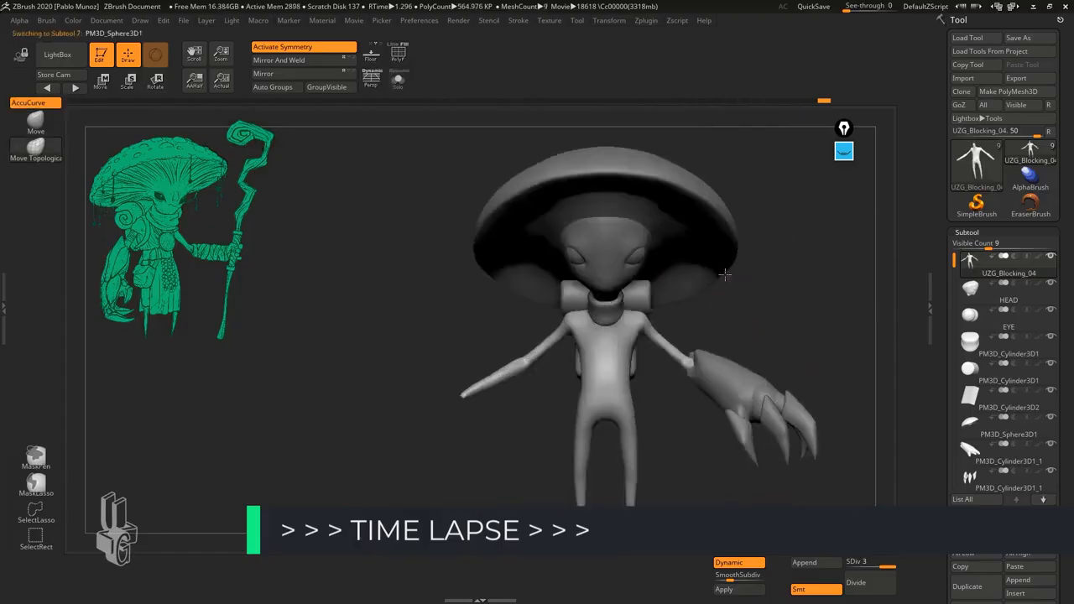
pyautogui.moveTo(792, 282)
pyautogui.mouseDown()
pyautogui.moveTo(738, 288)
pyautogui.moveTo(787, 284)
pyautogui.mouseUp()
pyautogui.moveTo(739, 312)
pyautogui.keyDown('alt'); pyautogui.mouseDown()
pyautogui.moveTo(607, 277)
pyautogui.moveTo(661, 331)
pyautogui.moveTo(585, 324)
pyautogui.mouseUp(); pyautogui.keyUp('alt')
pyautogui.press('w')
pyautogui.press('q')
pyautogui.hotkey('ctrl', 'z')
pyautogui.moveTo(413, 218); pyautogui.dragTo(394, 222)
pyautogui.keyDown('shift'); pyautogui.moveTo(352, 299); pyautogui.dragTo(540, 300); pyautogui.keyUp('shift')
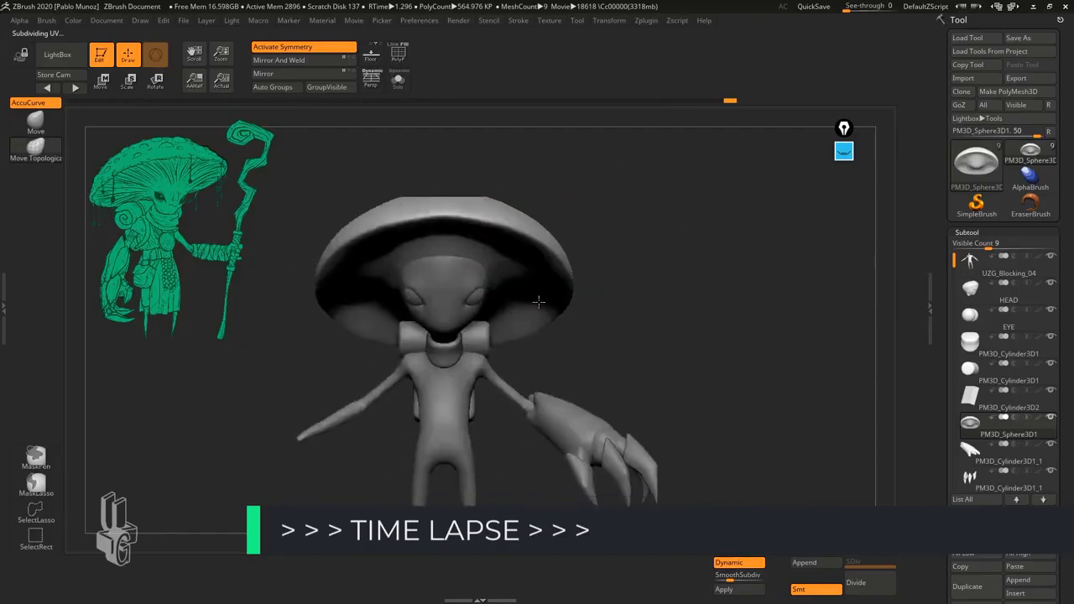
# - Select the head and the neck collar in turn, and toggle symmetry to adjust the collar area
pyautogui.keyDown('alt'); pyautogui.moveTo(739, 294); pyautogui.dragTo(789, 294); pyautogui.keyUp('alt')
pyautogui.keyDown('alt'); pyautogui.click(554, 201); pyautogui.keyUp('alt')
pyautogui.keyDown('alt'); pyautogui.moveTo(756, 285); pyautogui.dragTo(671, 286); pyautogui.keyUp('alt')
pyautogui.keyDown('alt'); pyautogui.click(504, 262); pyautogui.keyUp('alt')
pyautogui.keyDown('alt'); pyautogui.moveTo(714, 286); pyautogui.dragTo(714, 328); pyautogui.keyUp('alt')
pyautogui.press('x')
pyautogui.moveTo(530, 329); pyautogui.dragTo(534, 325)
# - Adjust the brush Draw Size and refine the mushroom cap's shape while checking the whole character
pyautogui.keyDown('alt'); pyautogui.click(645, 380); pyautogui.keyUp('alt')
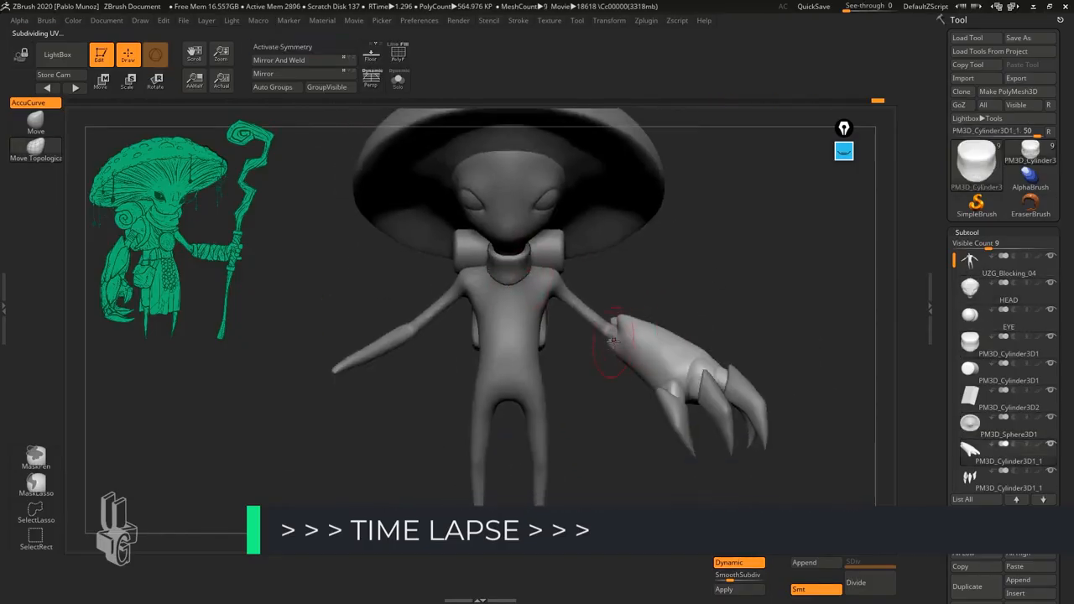
pyautogui.moveTo(738, 331)
pyautogui.mouseDown()
pyautogui.moveTo(763, 317)
pyautogui.moveTo(721, 314)
pyautogui.moveTo(711, 336)
pyautogui.mouseUp()
pyautogui.press('space')
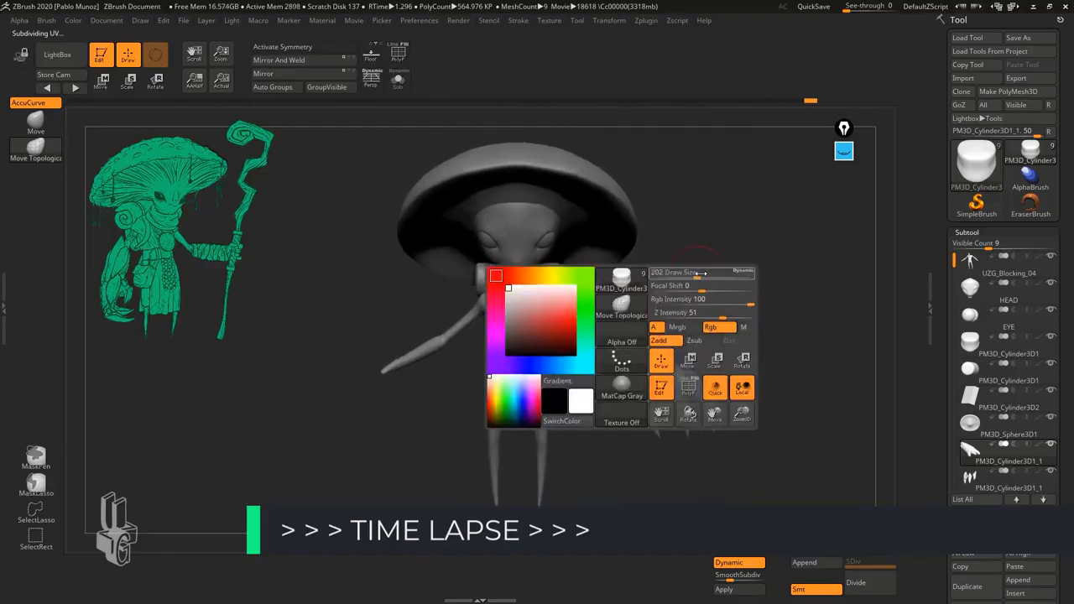
pyautogui.click(696, 274)
pyautogui.keyDown('alt'); pyautogui.click(571, 180); pyautogui.keyUp('alt')
pyautogui.moveTo(571, 173)
pyautogui.mouseDown()
pyautogui.moveTo(616, 180)
pyautogui.moveTo(624, 256)
pyautogui.mouseUp()
pyautogui.moveTo(719, 257)
pyautogui.mouseDown()
pyautogui.moveTo(717, 280)
pyautogui.moveTo(718, 270)
pyautogui.mouseUp()
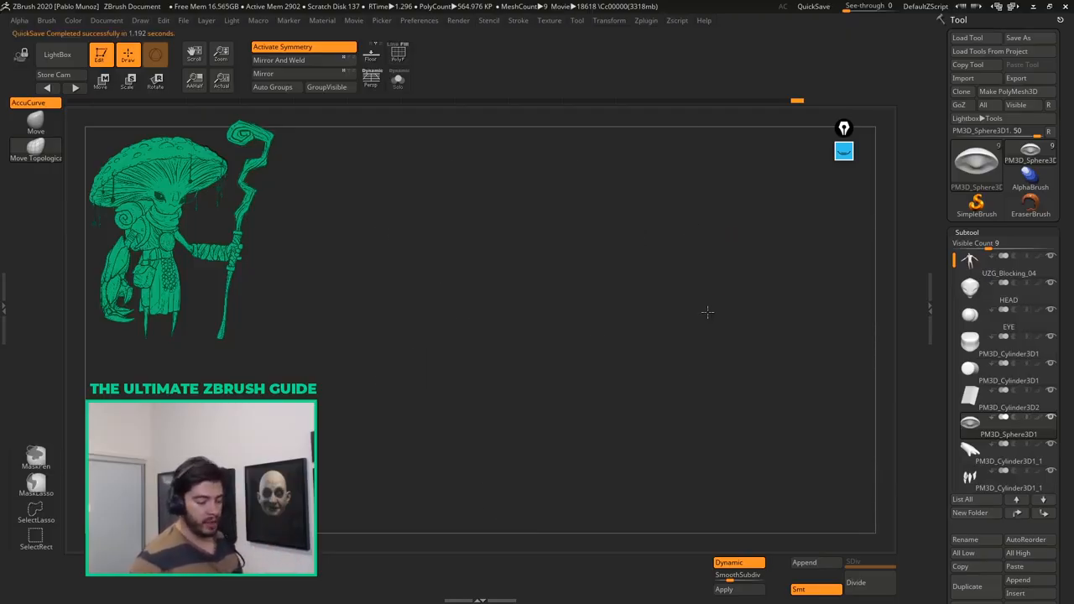
pyautogui.keyDown('ctrl'); pyautogui.moveTo(722, 329); pyautogui.dragTo(730, 360, button='right'); pyautogui.keyUp('ctrl')
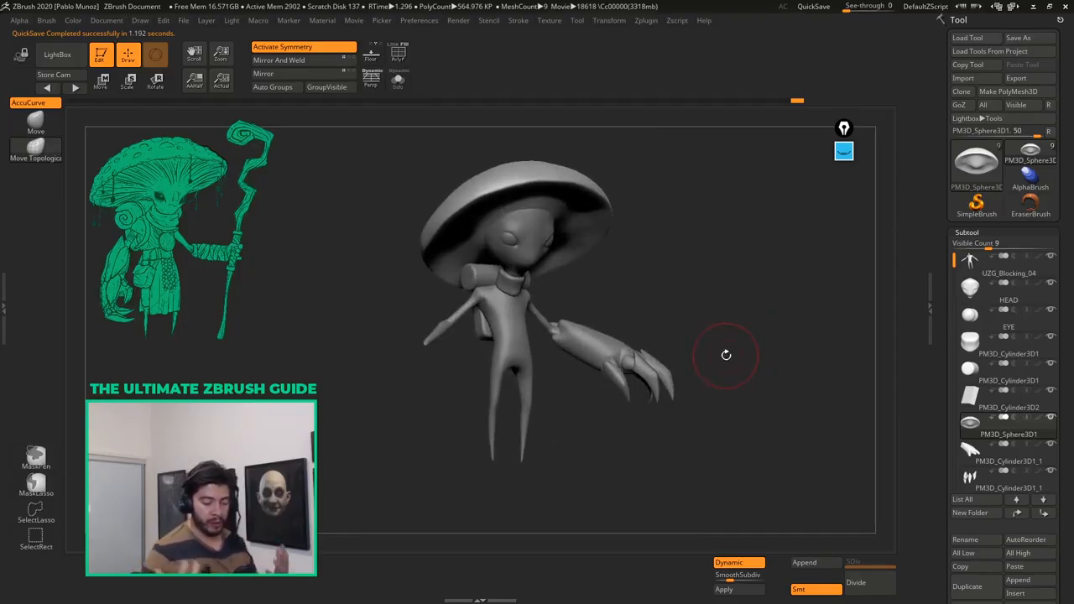